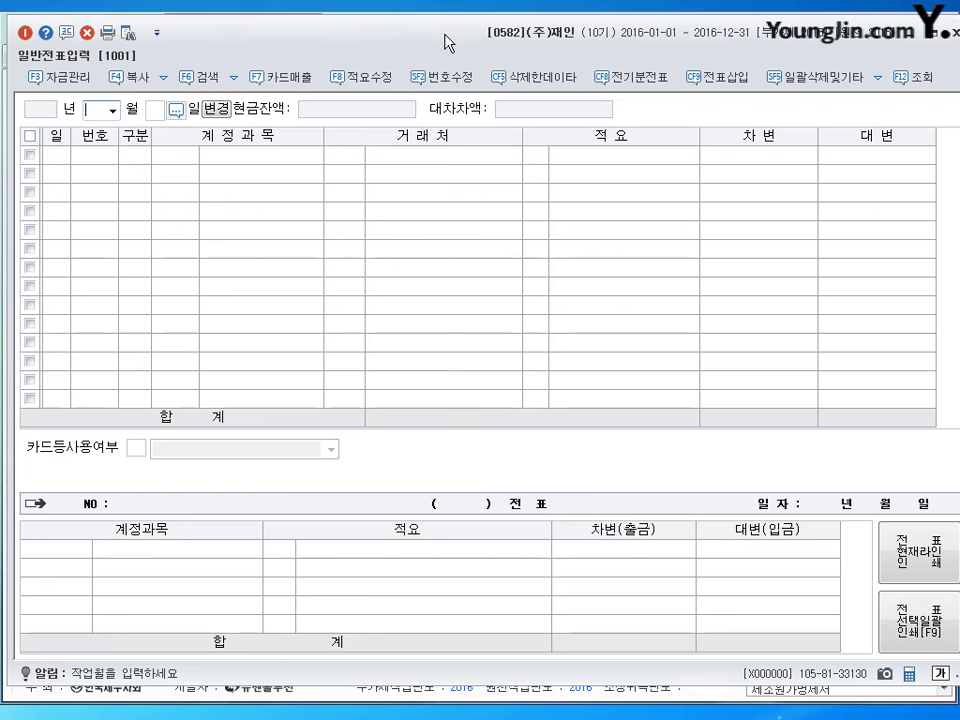
# Step: Set the voucher date to January 3
pyautogui.write('1')
pyautogui.press('Return')
pyautogui.write('3')
pyautogui.press('Return')
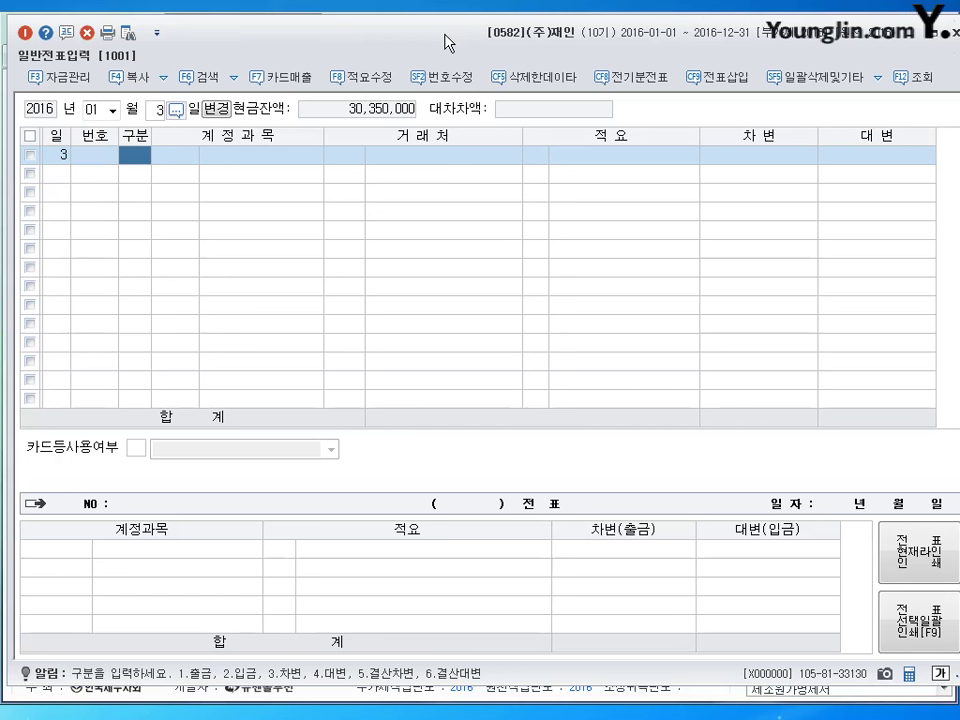
# Step: Add a debit line: 0186 퇴직연금운용자산 500,000 with partner (주)최고생명
pyautogui.write('3')
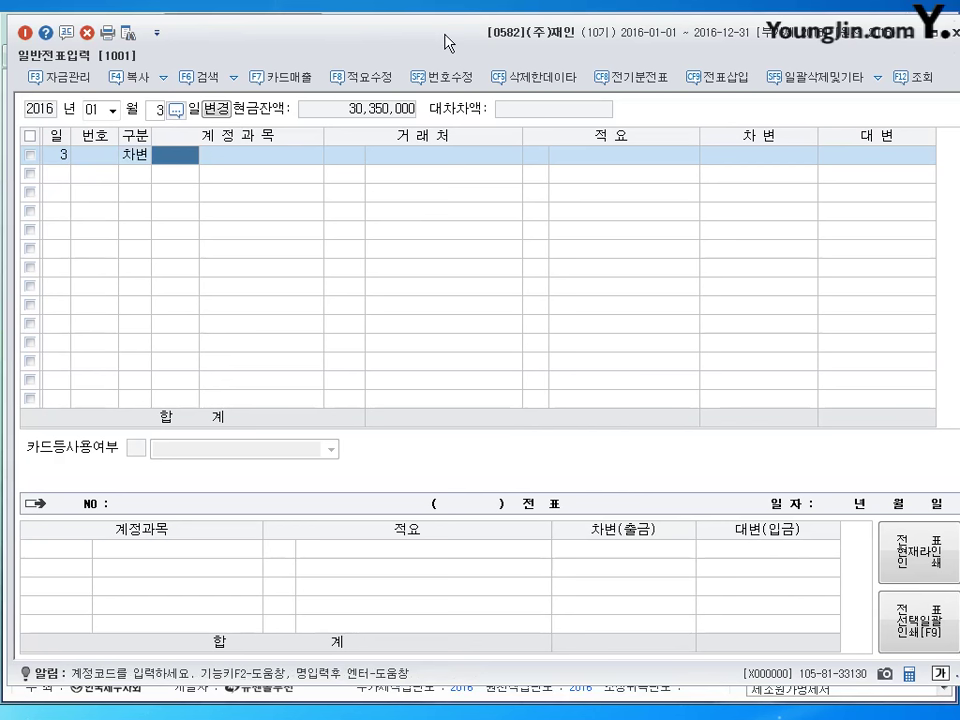
pyautogui.write('186')
pyautogui.press('Return')
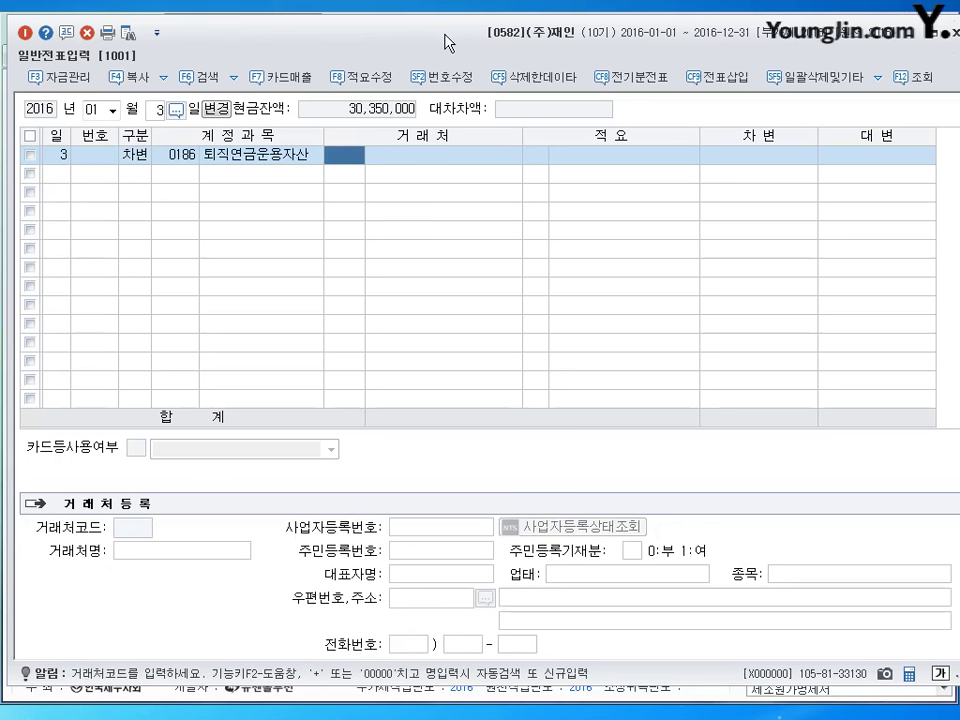
pyautogui.write('최고')
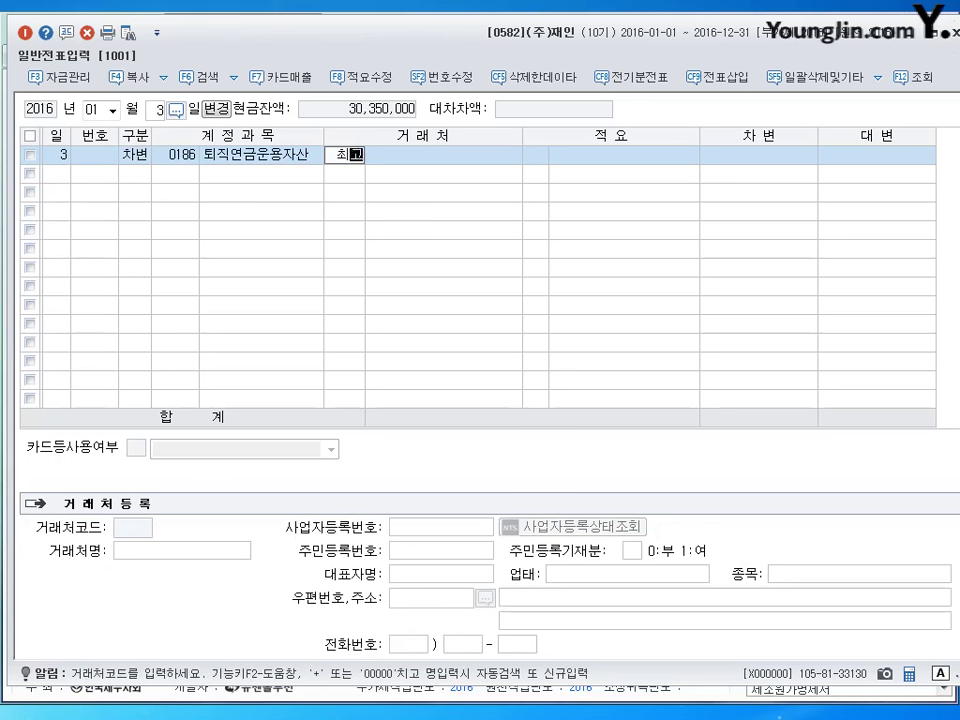
pyautogui.press('Return')
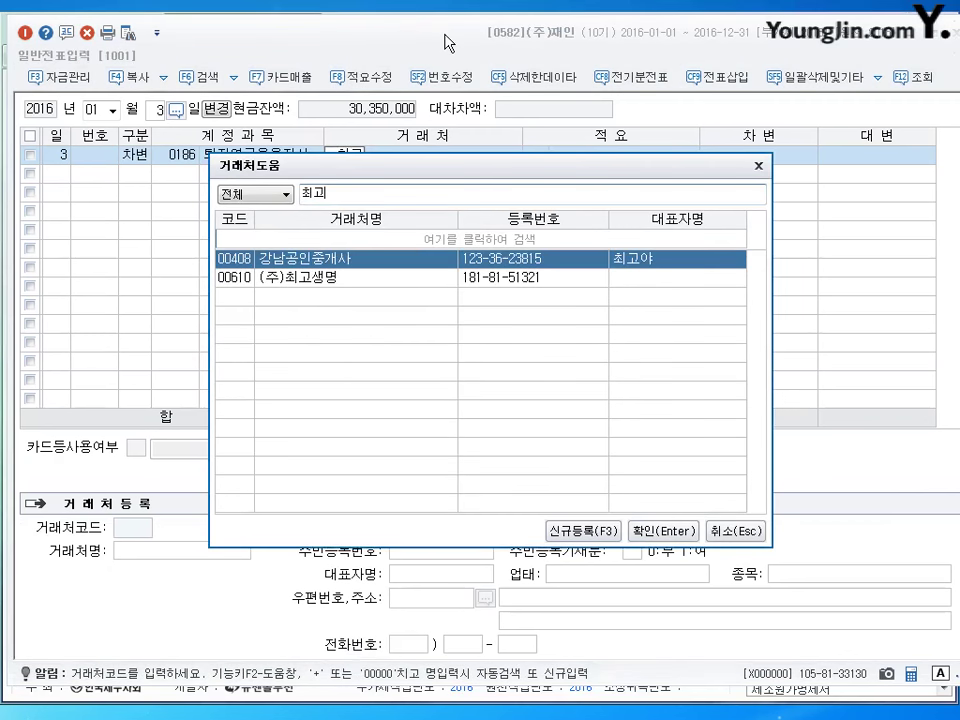
pyautogui.press('Down')
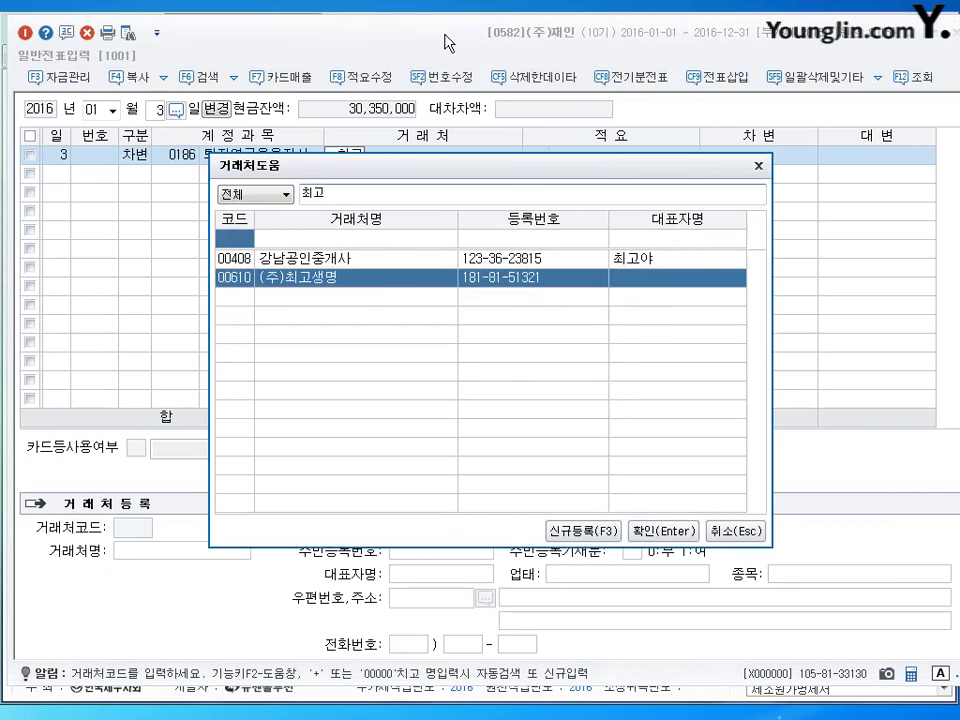
pyautogui.press('Return')
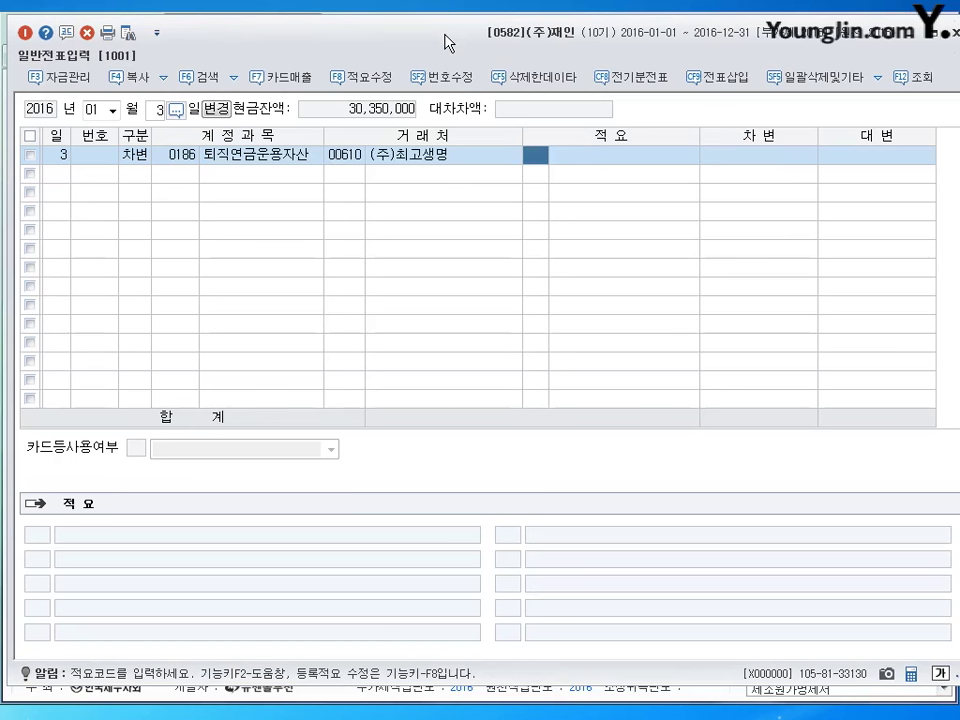
pyautogui.click(754, 166)
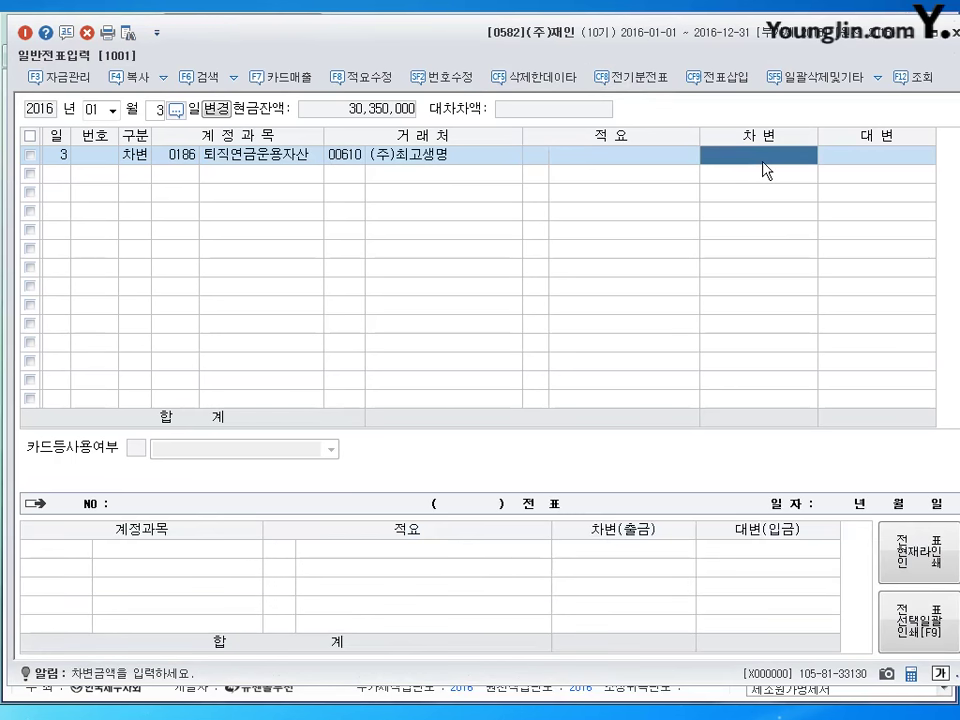
pyautogui.write('5000000')
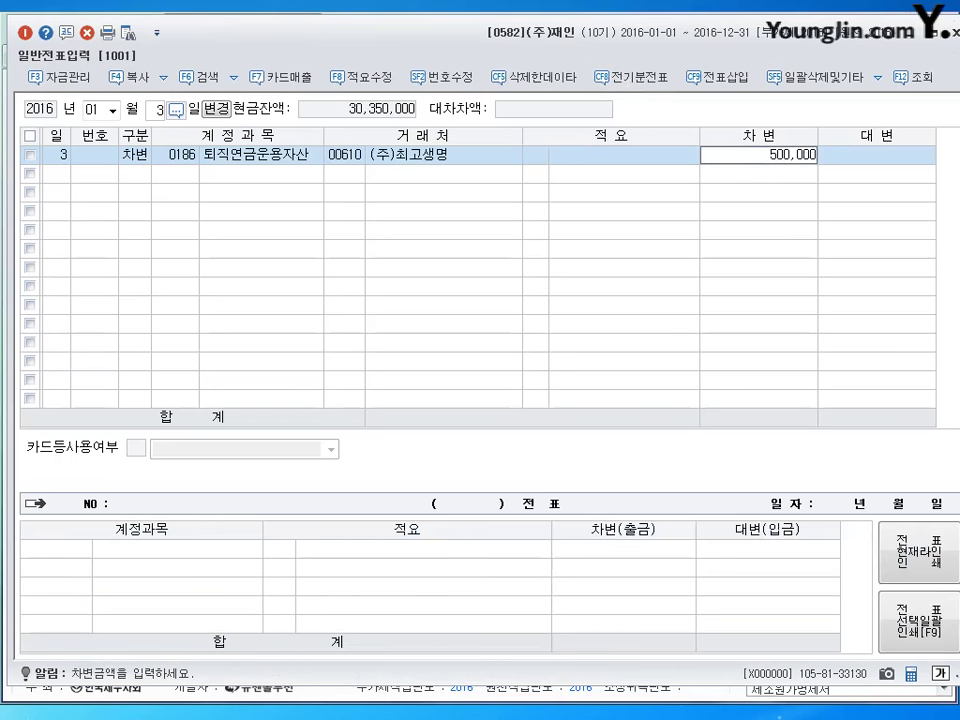
pyautogui.press('Return')
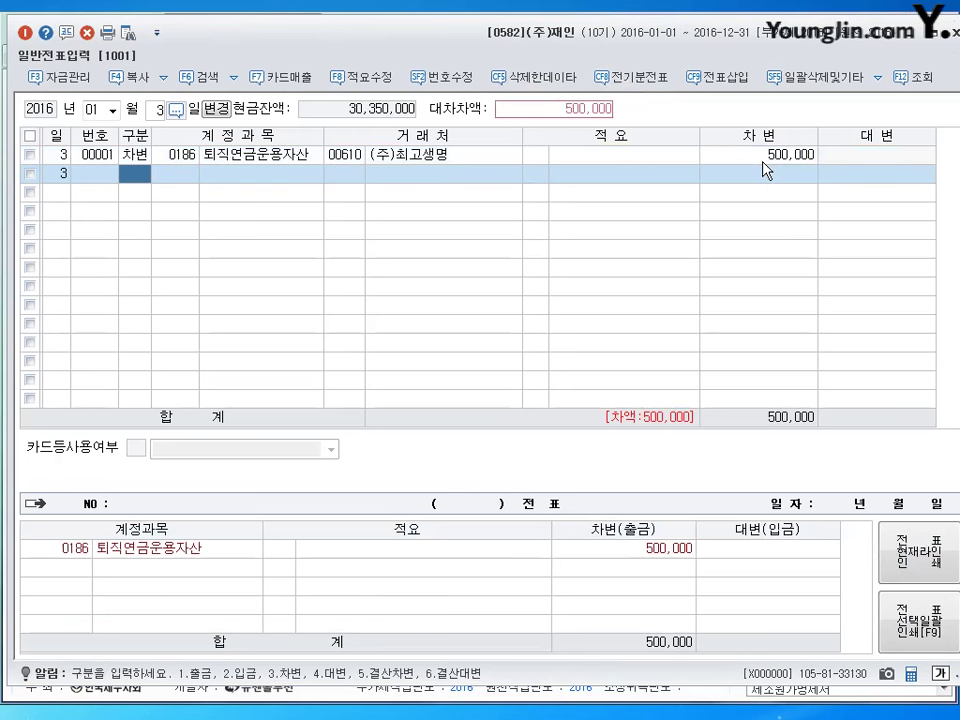
# Step: Add the credit line 0901 이자수익 for 500,000 to balance the voucher
pyautogui.write('4')
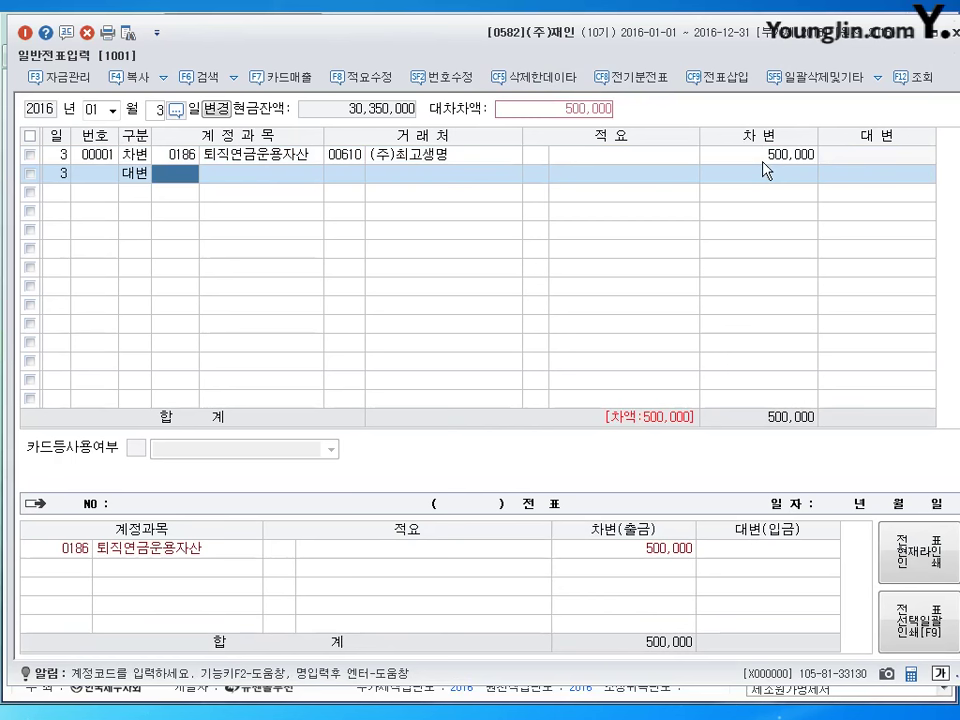
pyautogui.write('퇴직')
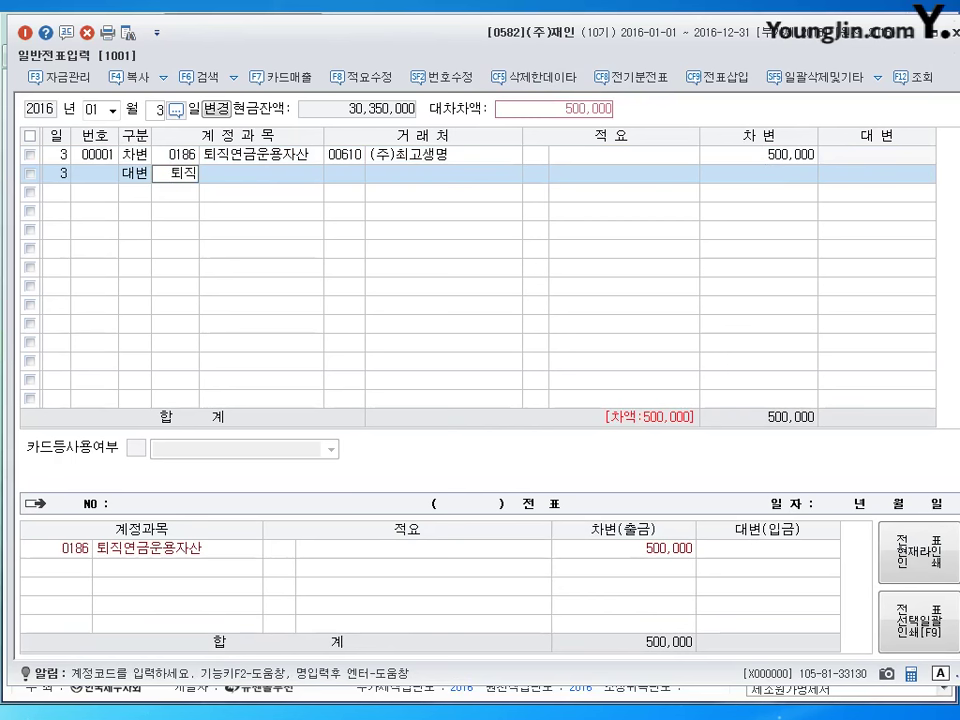
pyautogui.press('Return')
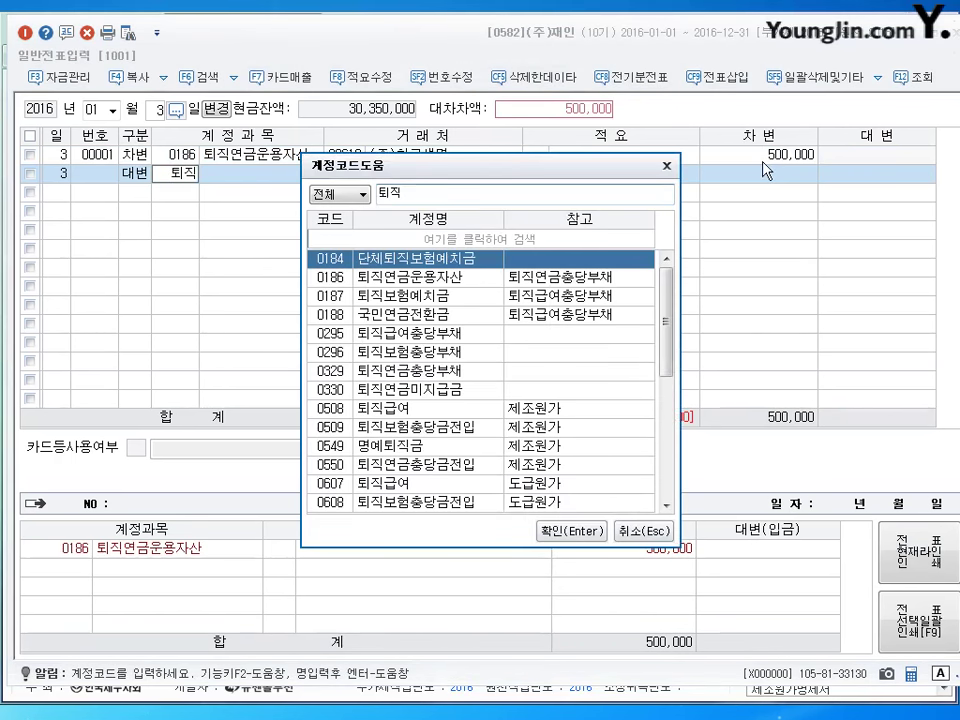
pyautogui.write('연금')
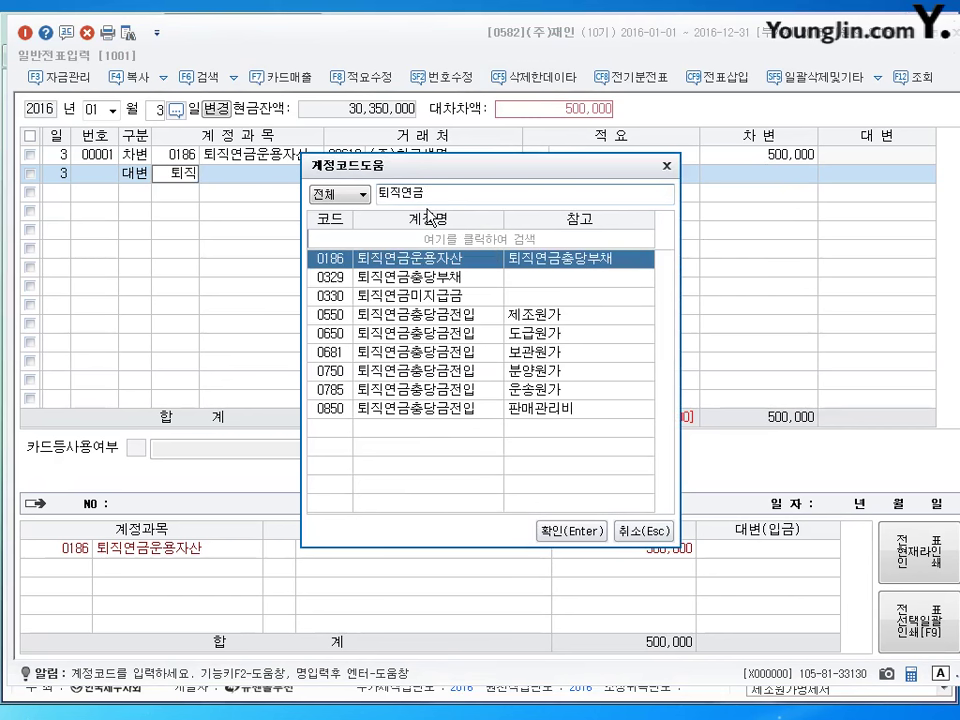
pyautogui.press('Escape')
pyautogui.write('901')
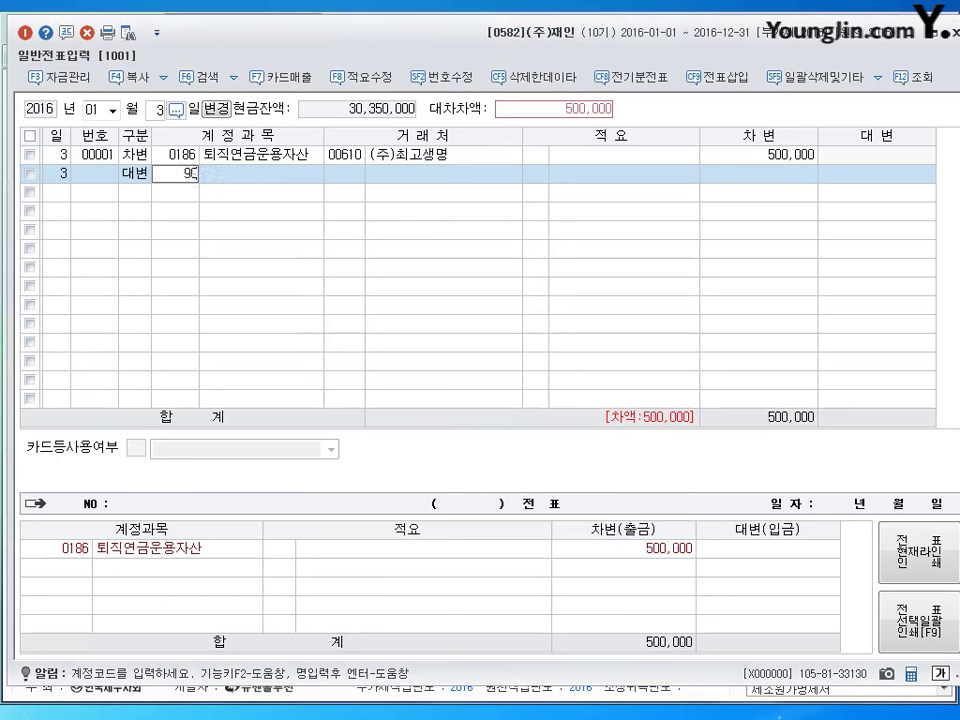
pyautogui.press('Return')
pyautogui.press('Return')
pyautogui.press('Return')
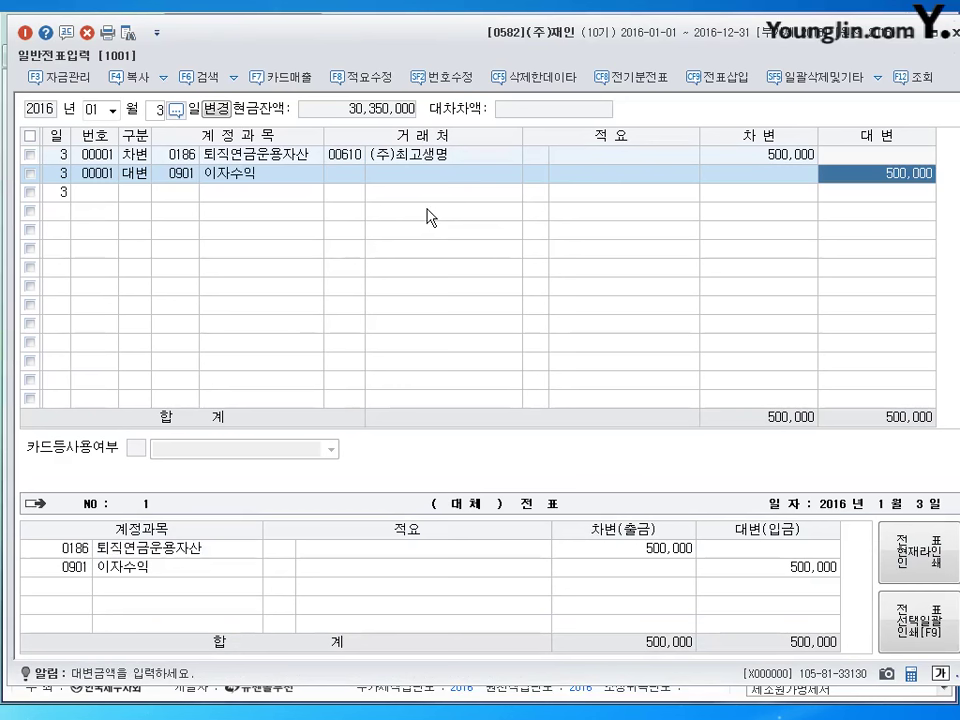
pyautogui.press('Return')
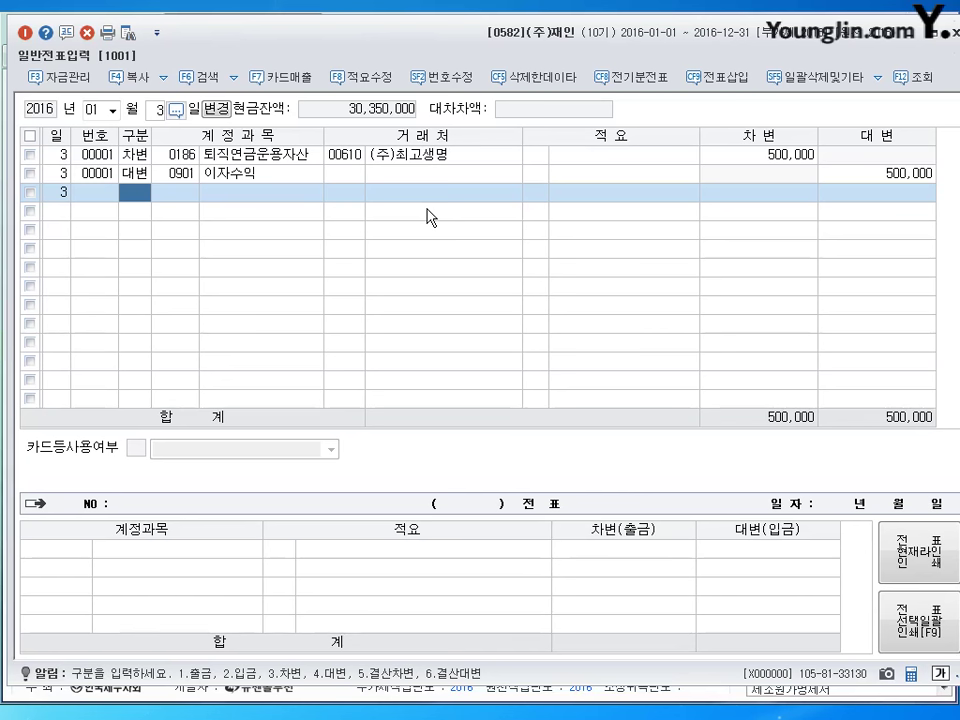
# Step: Date a new voucher January 10 and debit 0214 건설중인자산 750,000
pyautogui.press('Escape')
pyautogui.write('10')
pyautogui.press('Return')
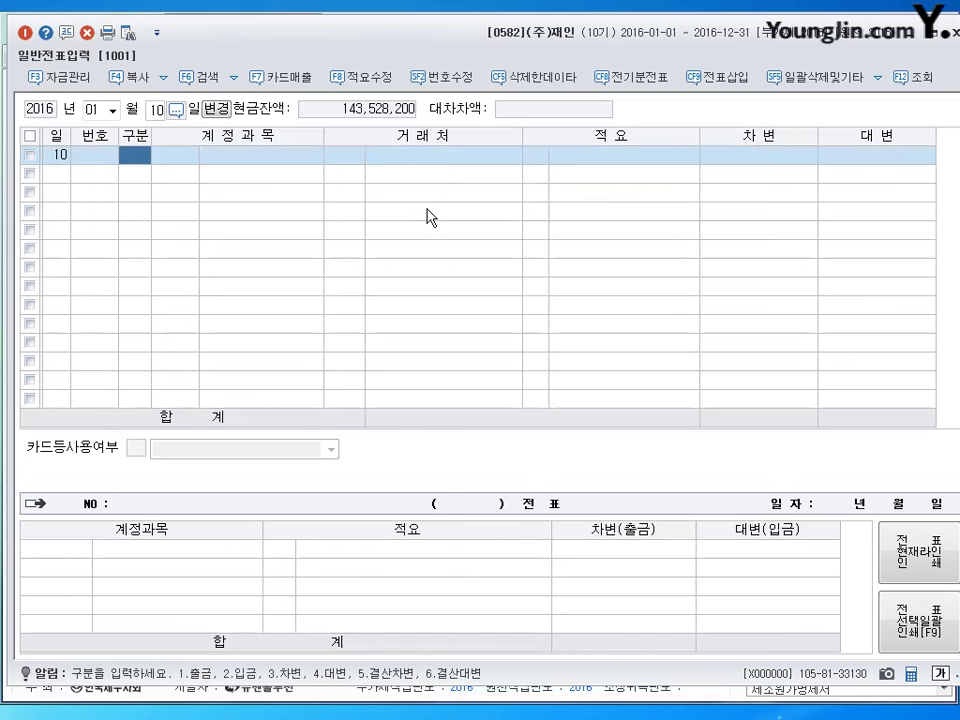
pyautogui.write('3')
pyautogui.press('Return')
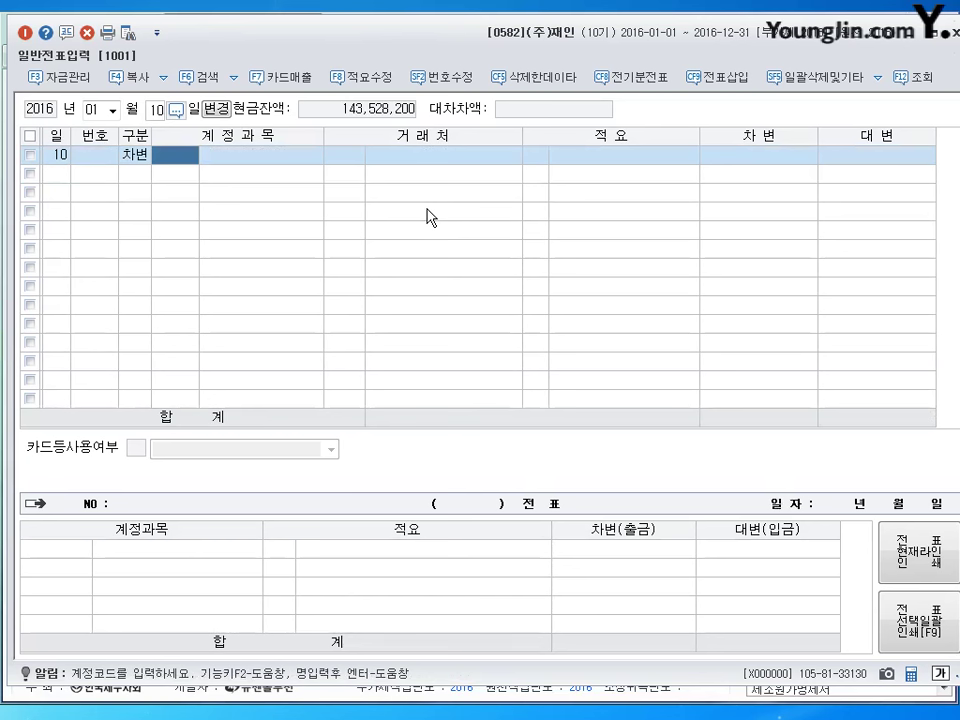
pyautogui.write('0214')
pyautogui.press('Return')
pyautogui.press('Return')
pyautogui.press('Return')
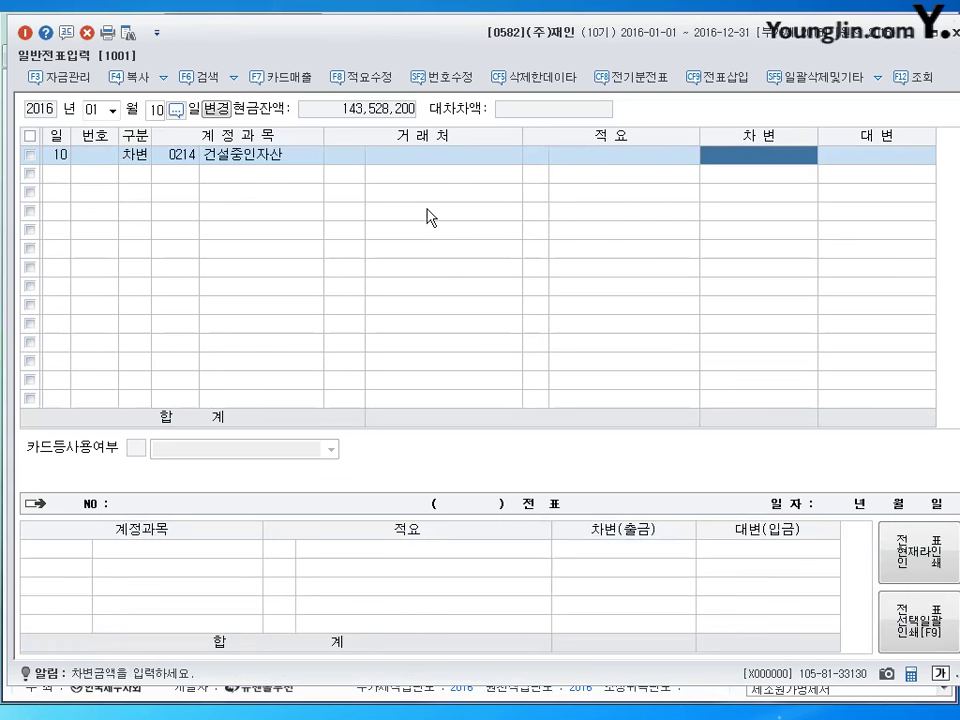
pyautogui.write('7500000')
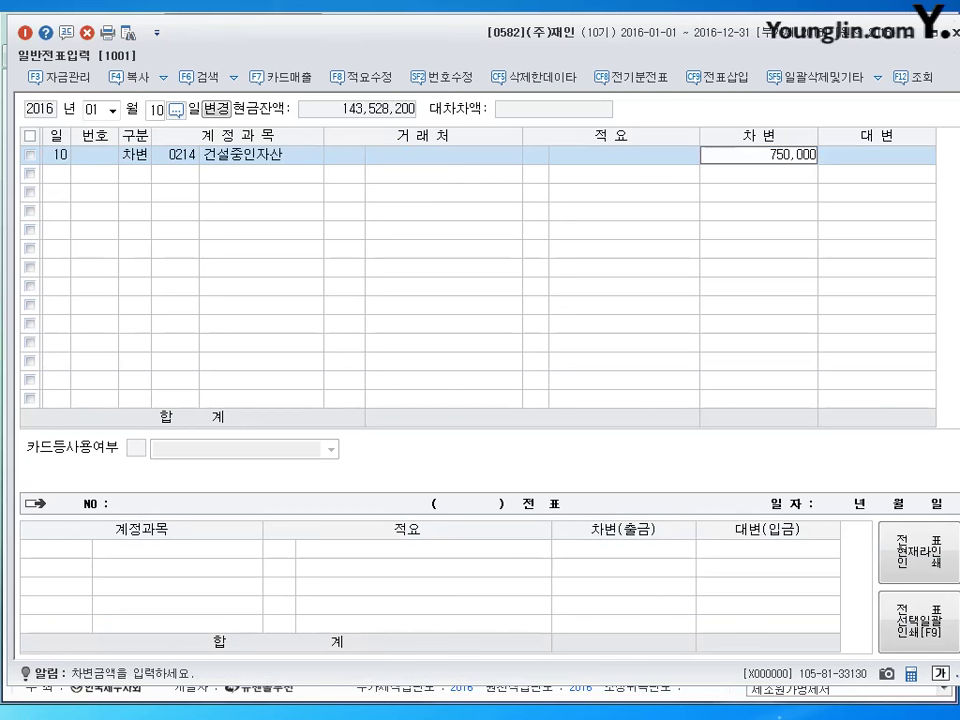
pyautogui.press('Return')
# Step: Add the credit line 0102 당좌예금 for 750,000
pyautogui.write('4')
pyautogui.press('Return')
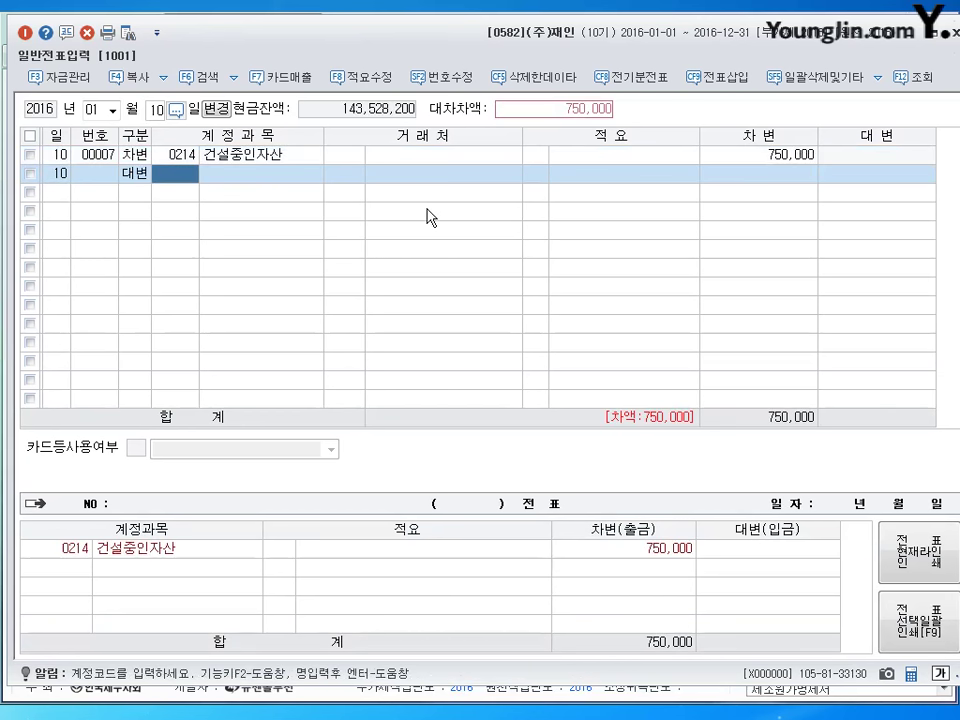
pyautogui.write('102')
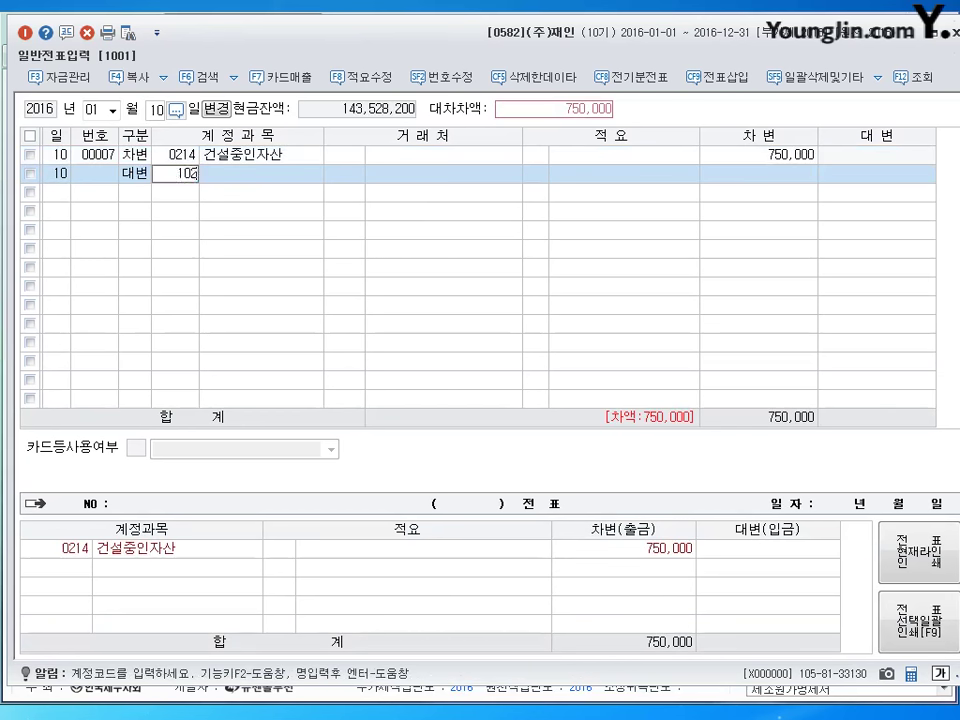
pyautogui.press('Return')
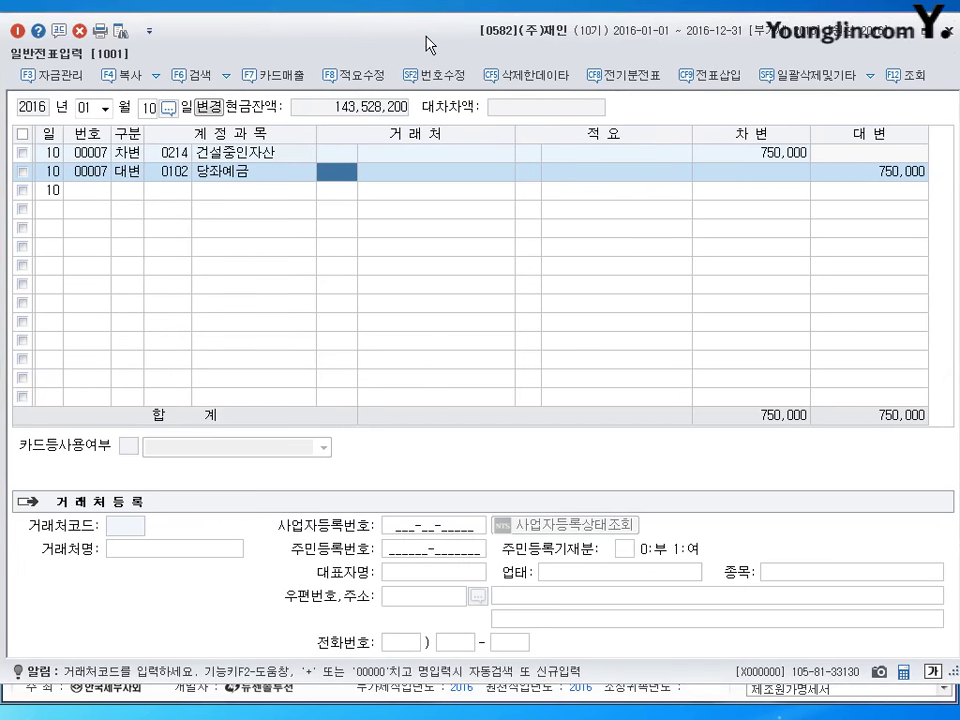
# Step: Finish the January 10 voucher and set the next voucher date to day 15
pyautogui.press('Return')
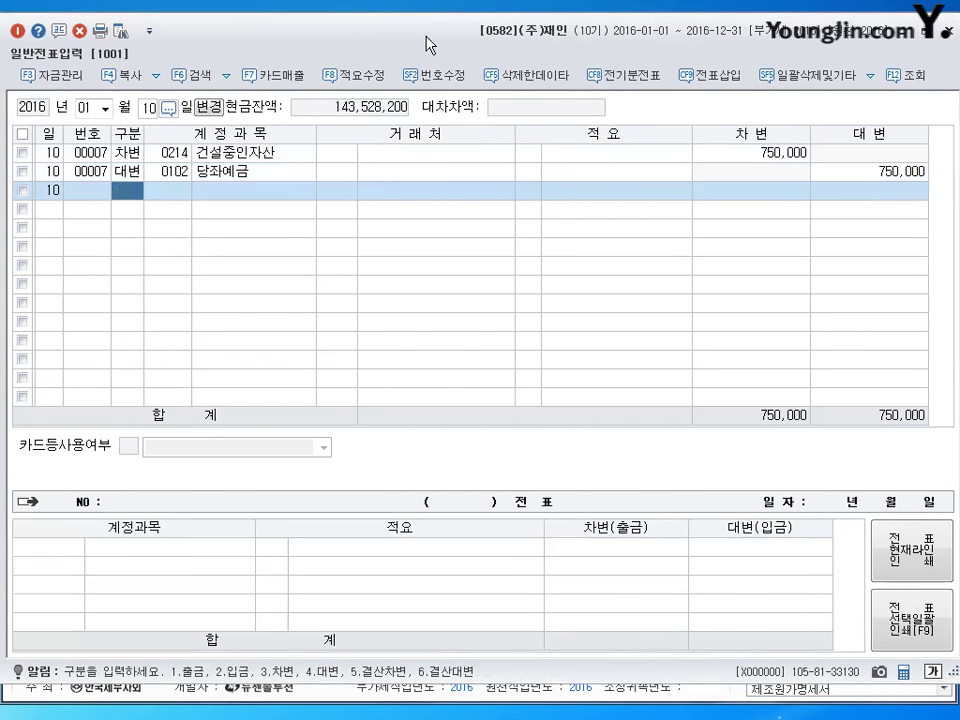
pyautogui.press('Escape')
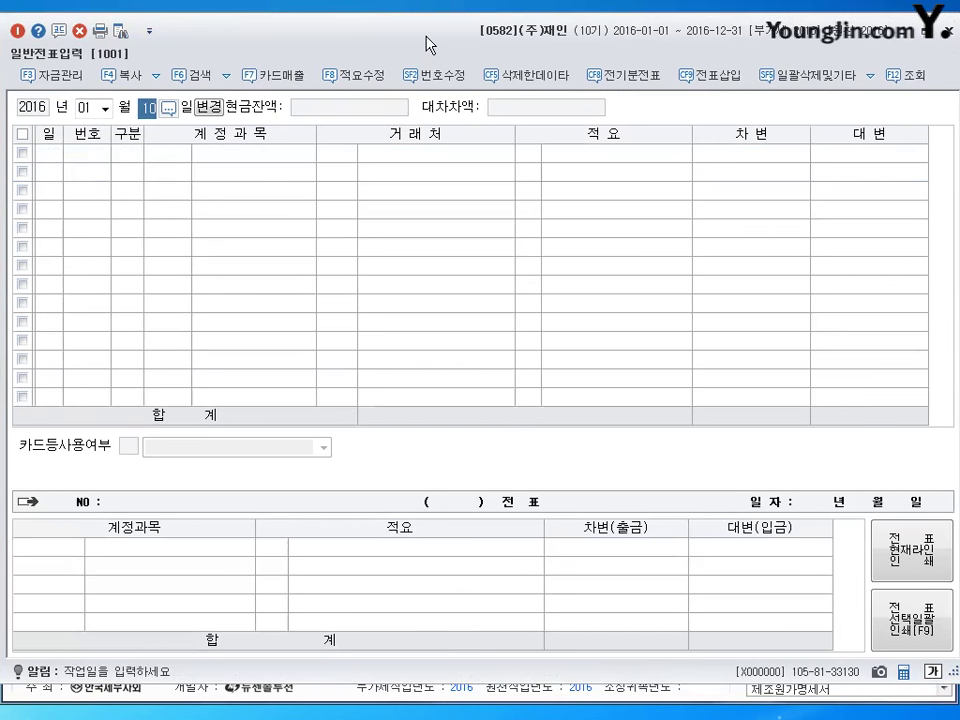
pyautogui.write('15')
pyautogui.press('Return')
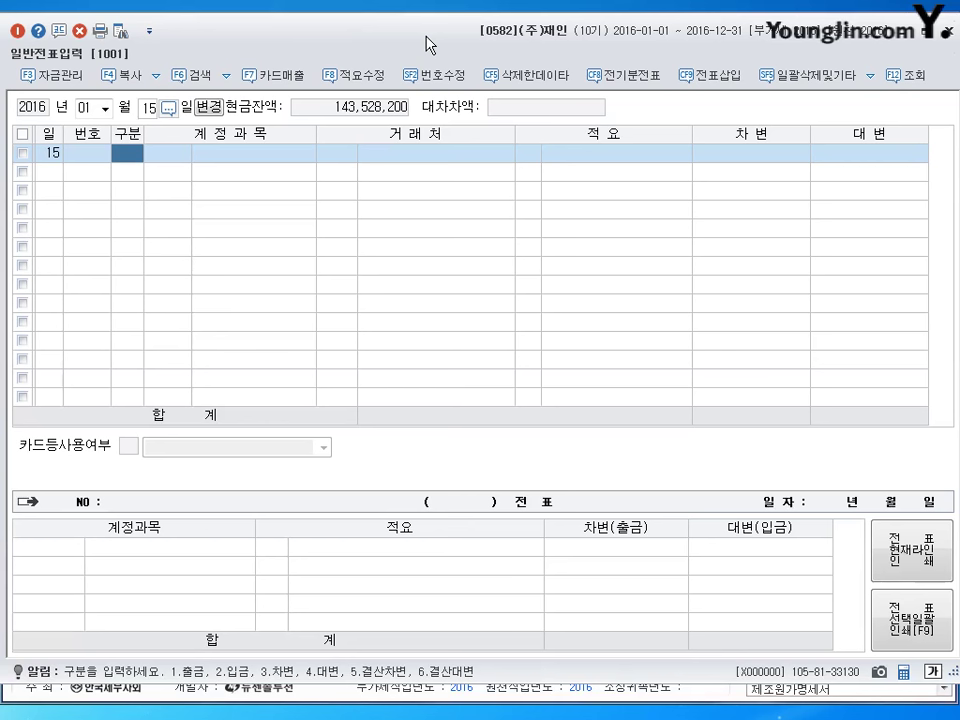
# Step: Debit 0102 당좌예금 80,000,000 on the January 15 voucher
pyautogui.write('3102')
pyautogui.press('Return')
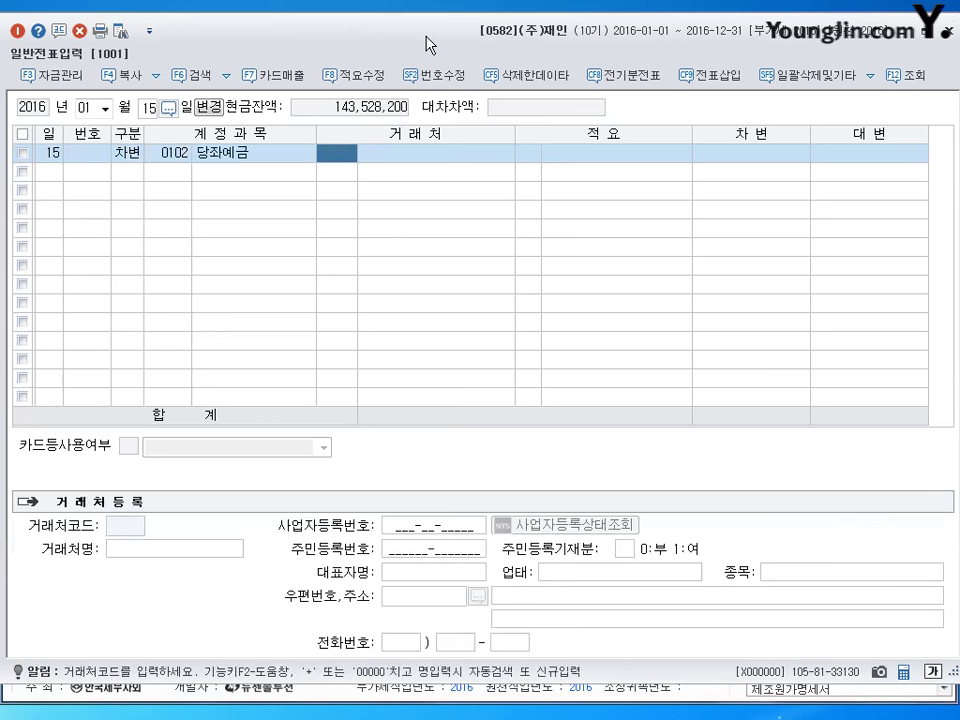
pyautogui.press('Return')
pyautogui.press('Return')
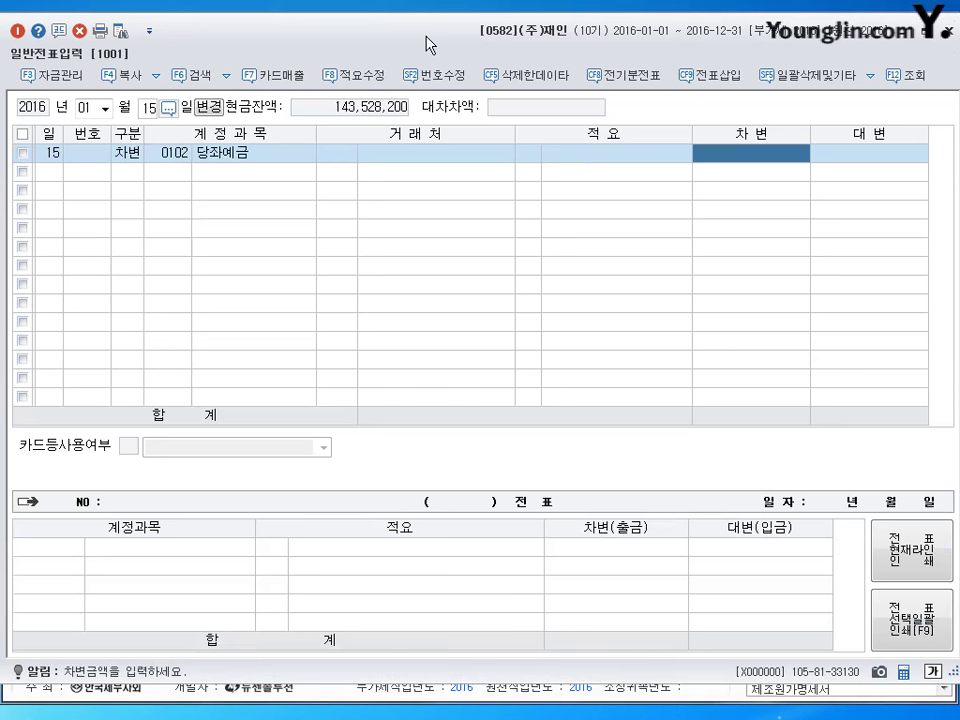
pyautogui.write('80000000')
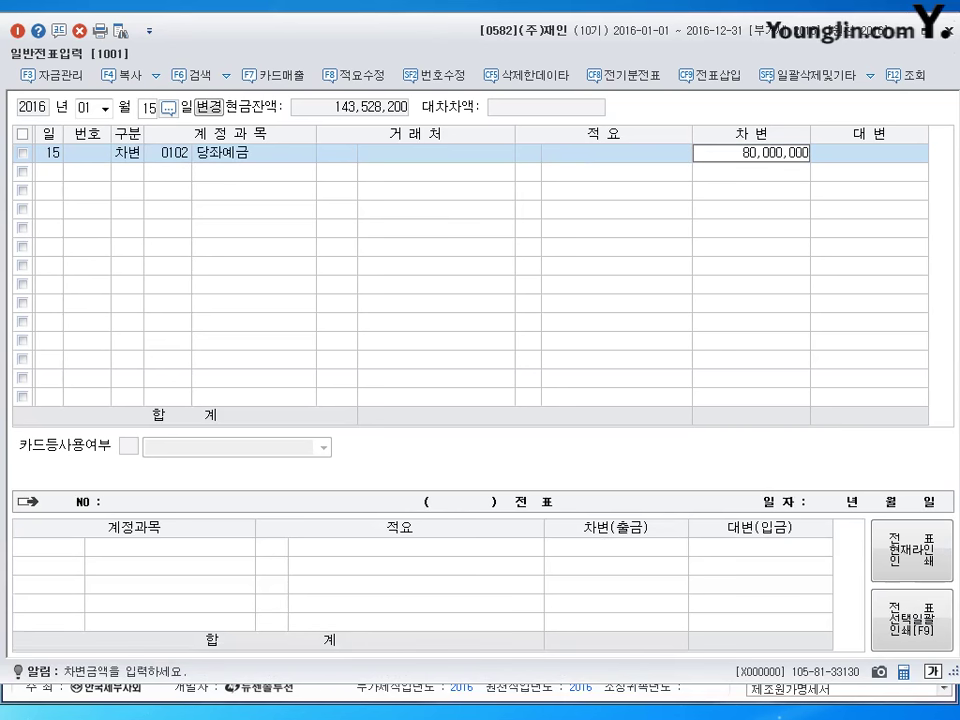
pyautogui.press('Return')
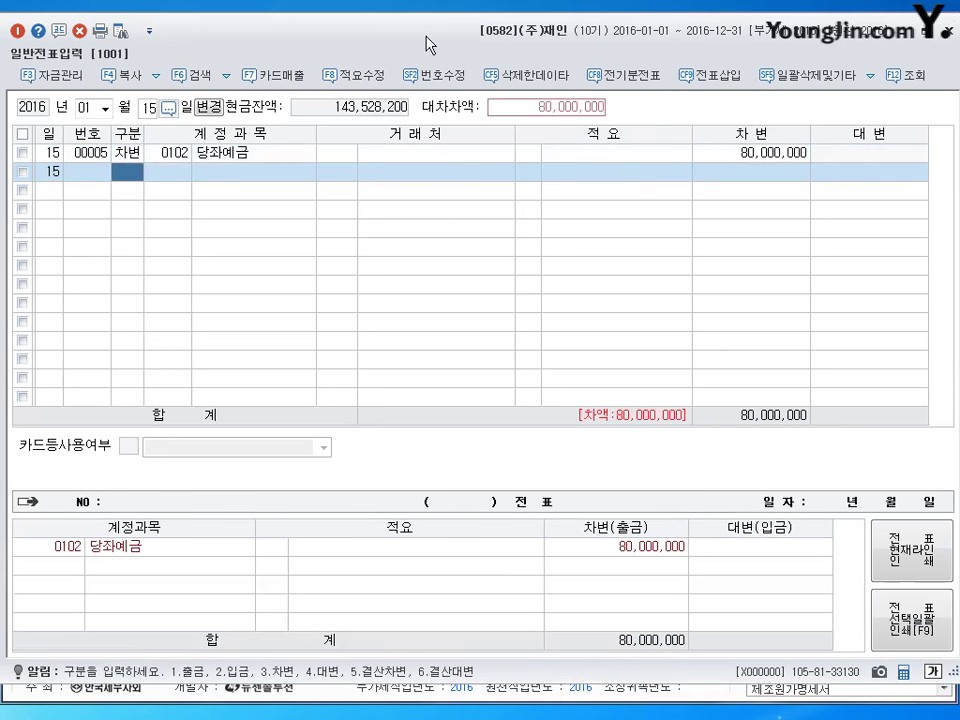
# Step: Credit 0331 자본금 50,000,000 and 0381 주식할인발행차금 750,000
pyautogui.write('4')
pyautogui.write('331')
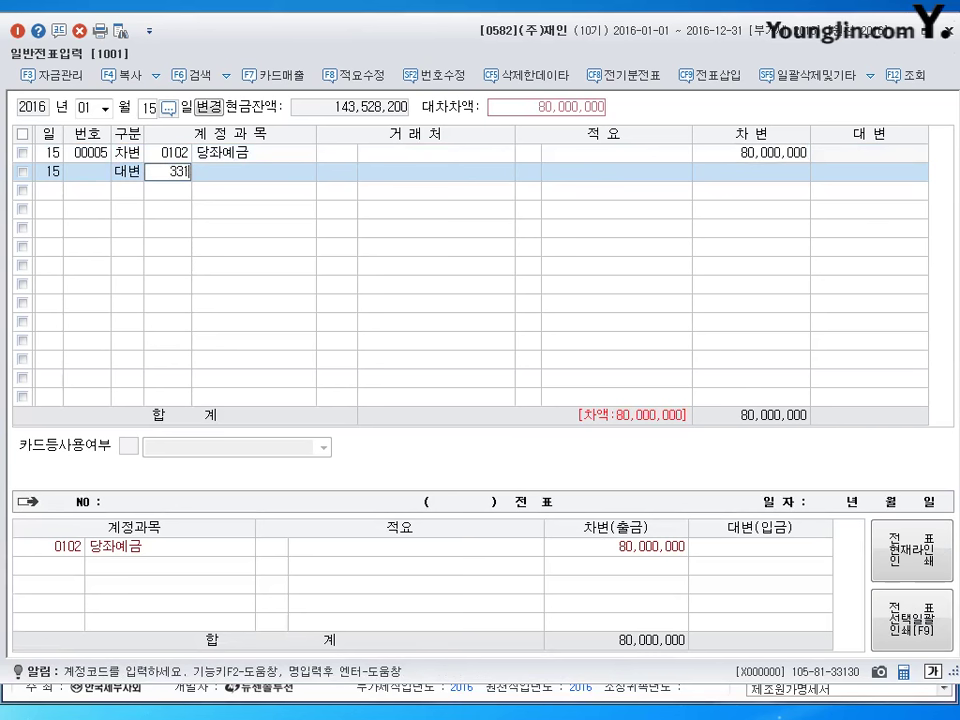
pyautogui.press('Return')
pyautogui.press('Return')
pyautogui.press('Return')
pyautogui.press('Return')
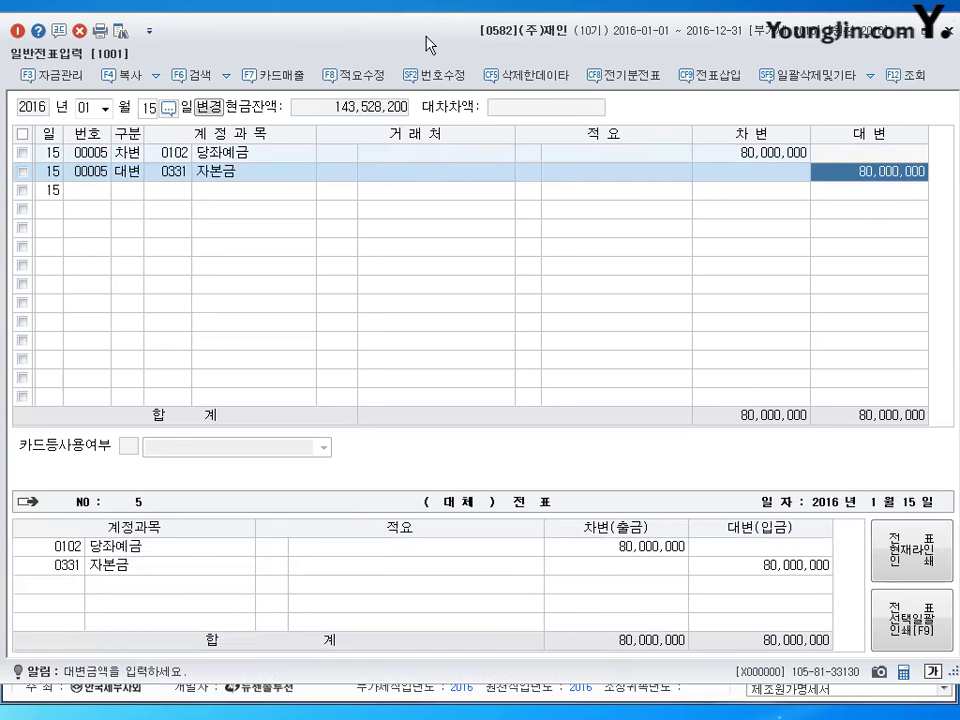
pyautogui.write('50000000')
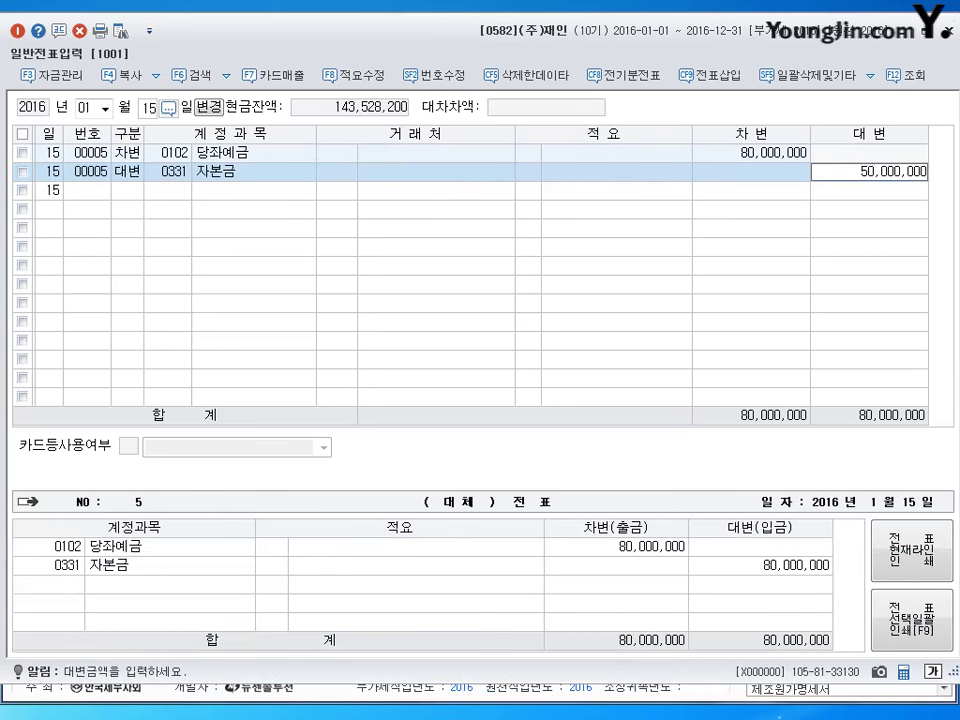
pyautogui.press('Return')
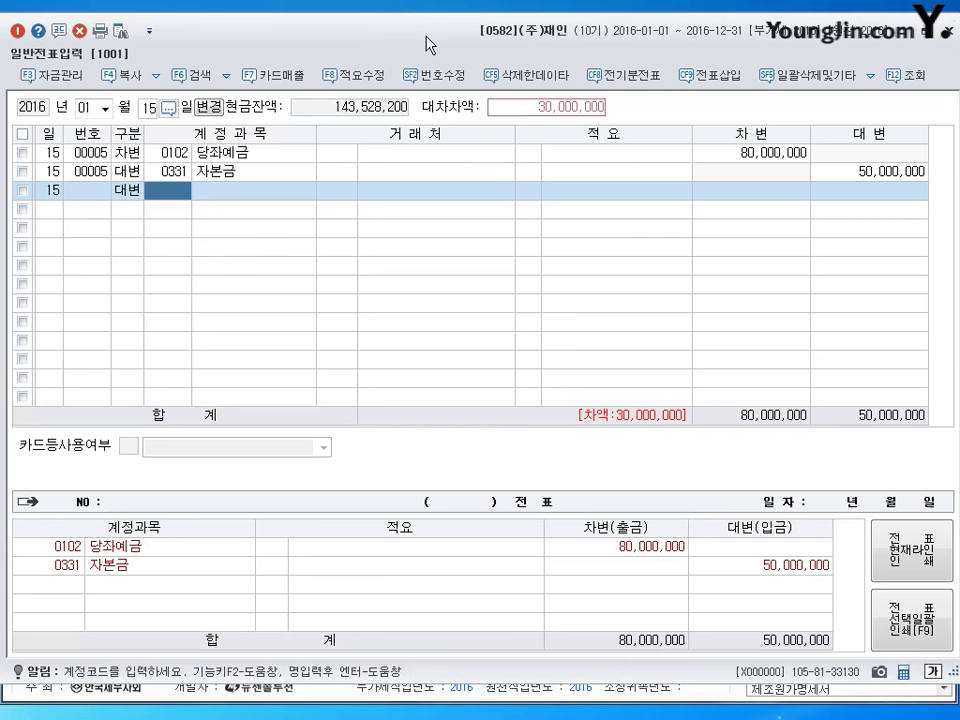
pyautogui.write('381')
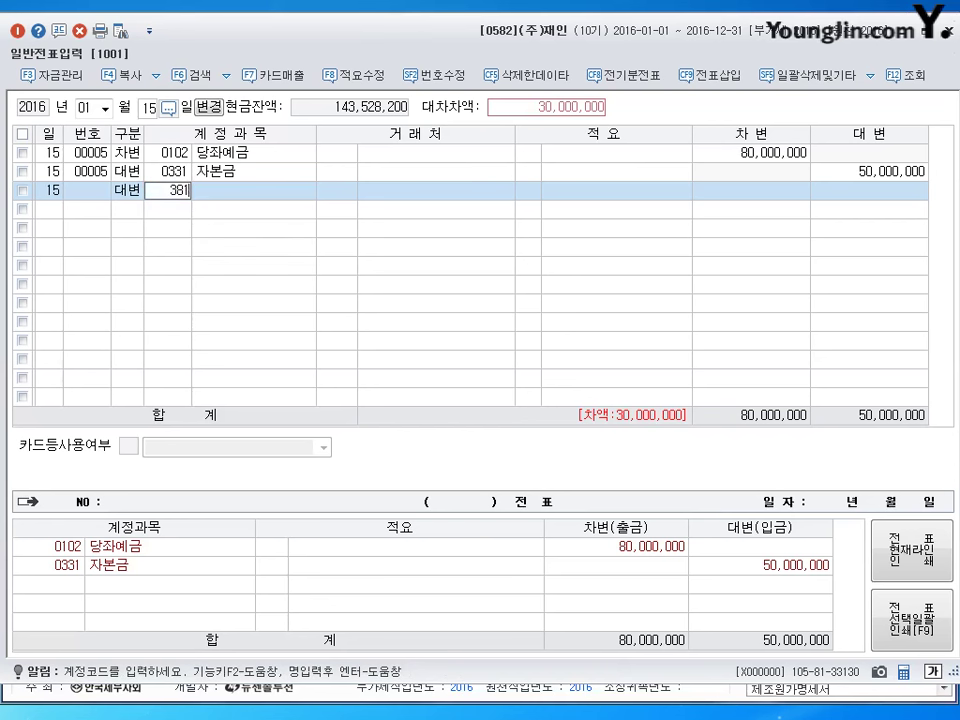
pyautogui.press('Return')
pyautogui.press('Return')
pyautogui.press('Return')
pyautogui.write('7500000')
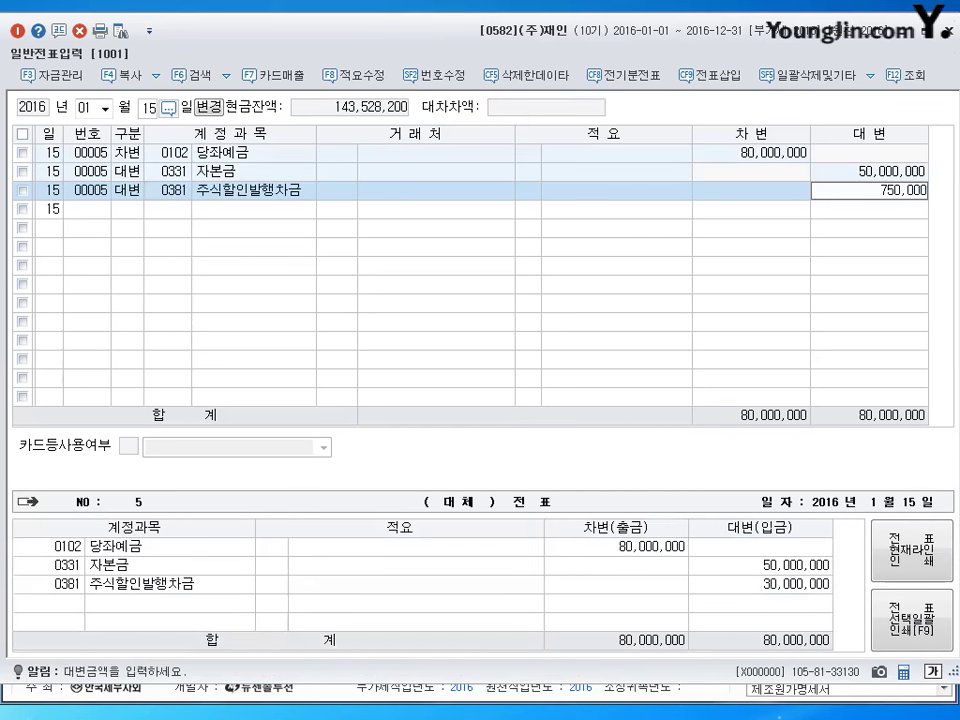
pyautogui.press('Return')
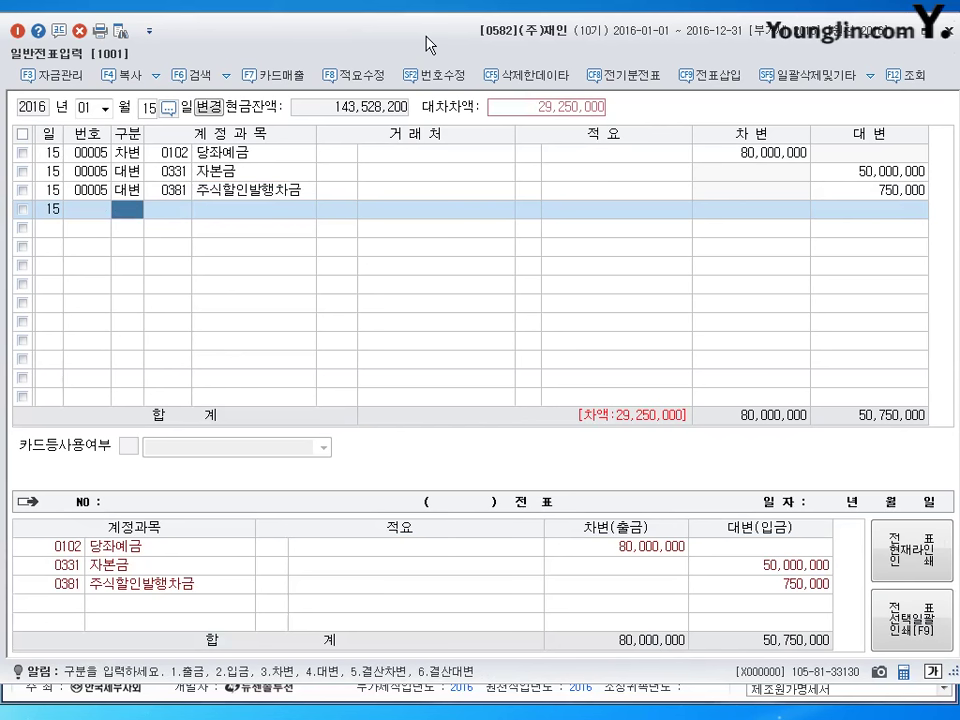
# Step: Credit 0101 현금 250,000 and 0341 주식발행초과금 29,000,000, completing the voucher
pyautogui.write('4101')
pyautogui.press('Return')
pyautogui.press('Return')
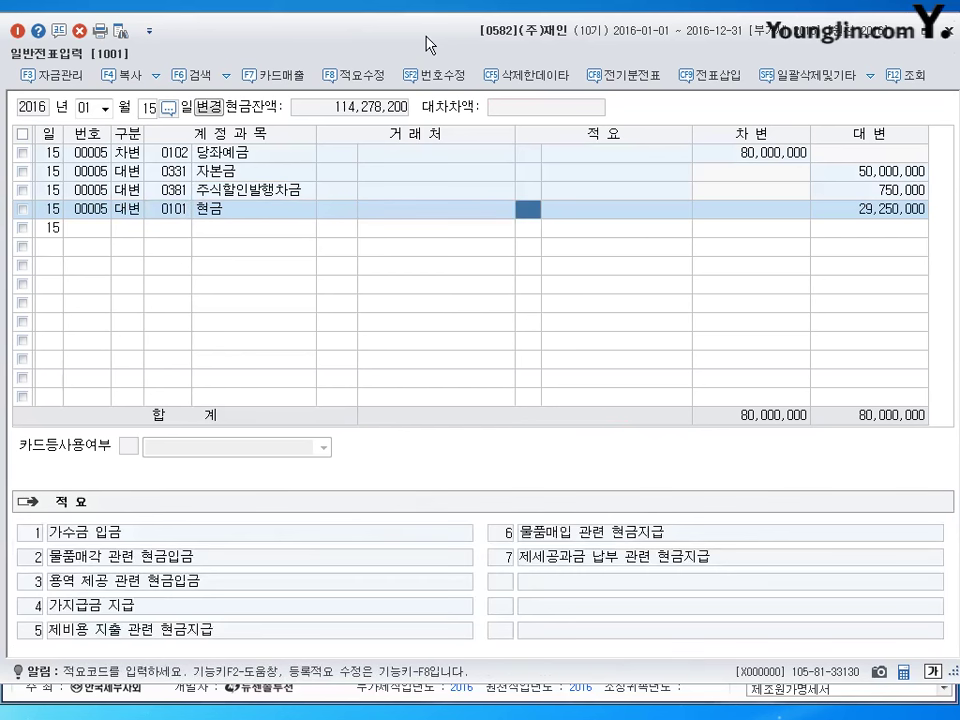
pyautogui.press('Return')
pyautogui.write('250000')
pyautogui.press('Return')
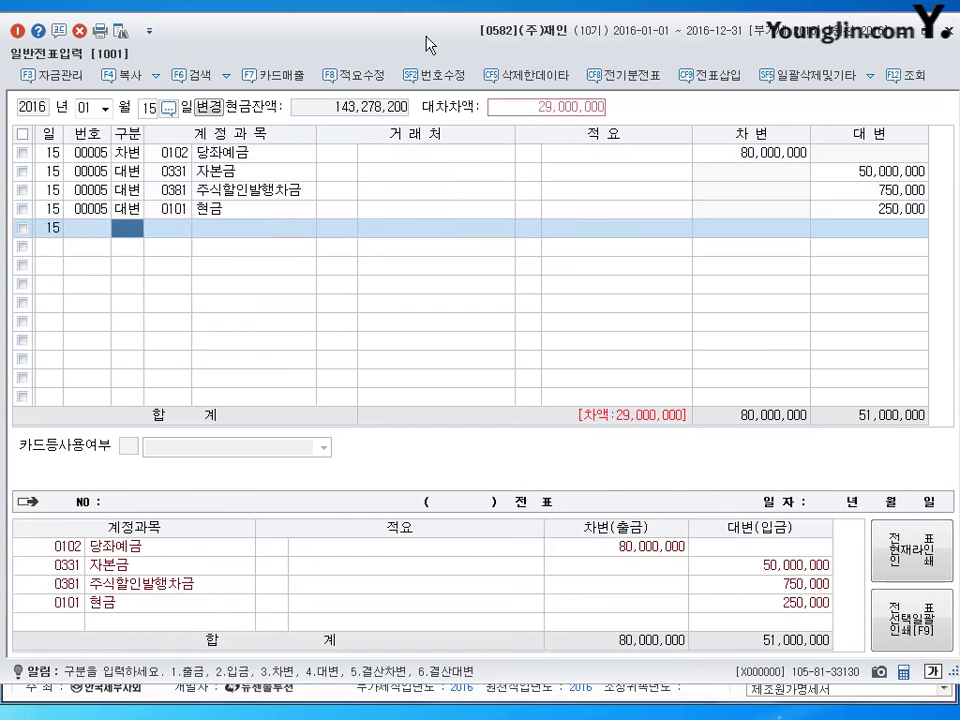
pyautogui.write('4341')
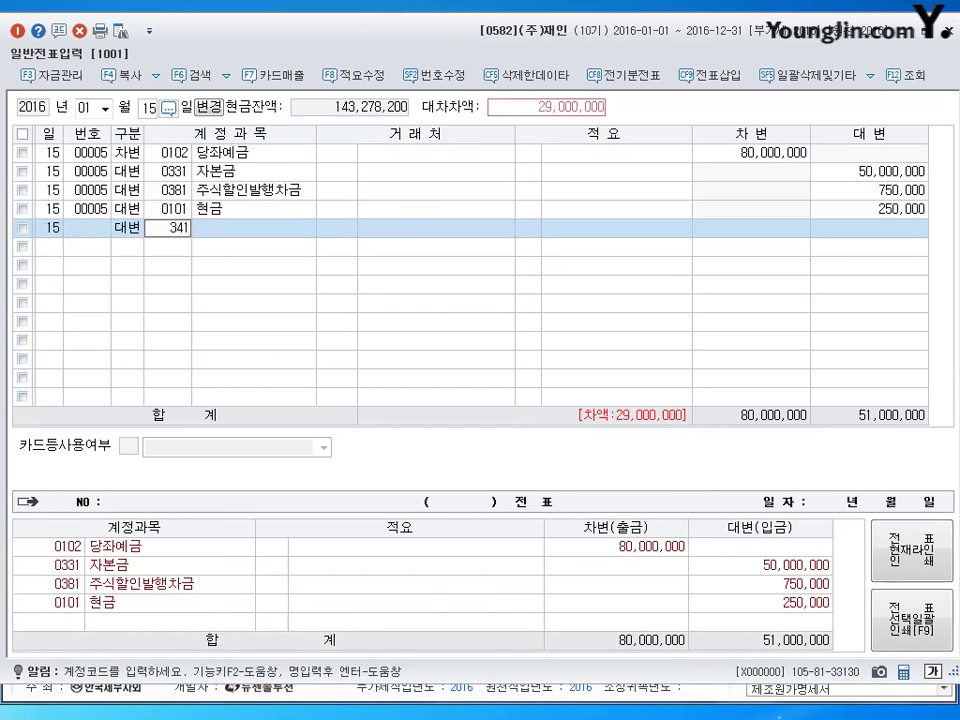
pyautogui.press('Return')
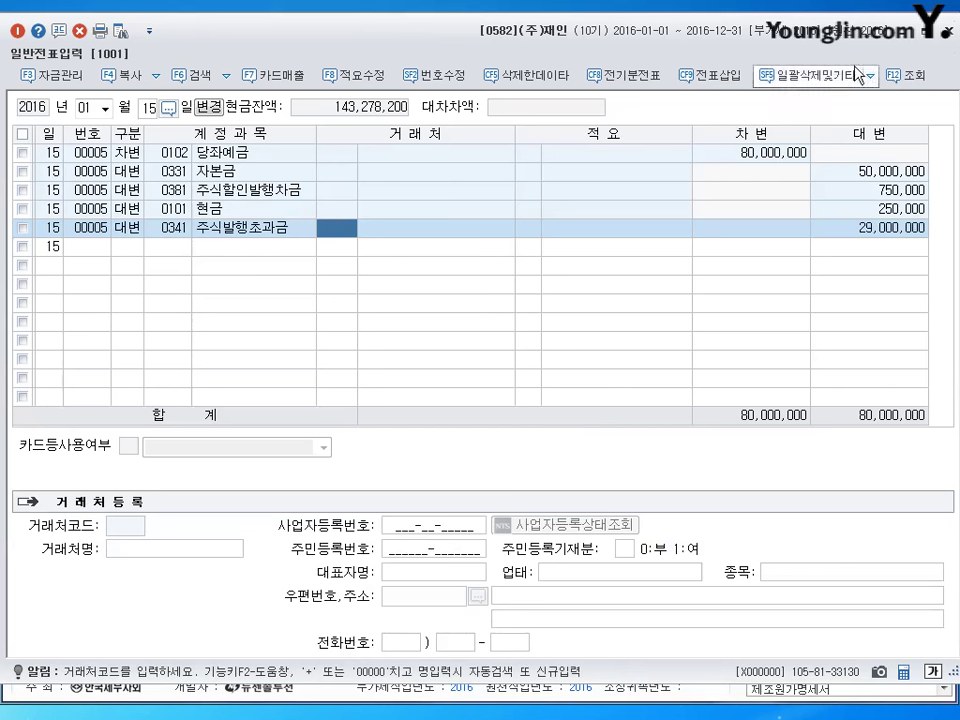
pyautogui.click(914, 232)
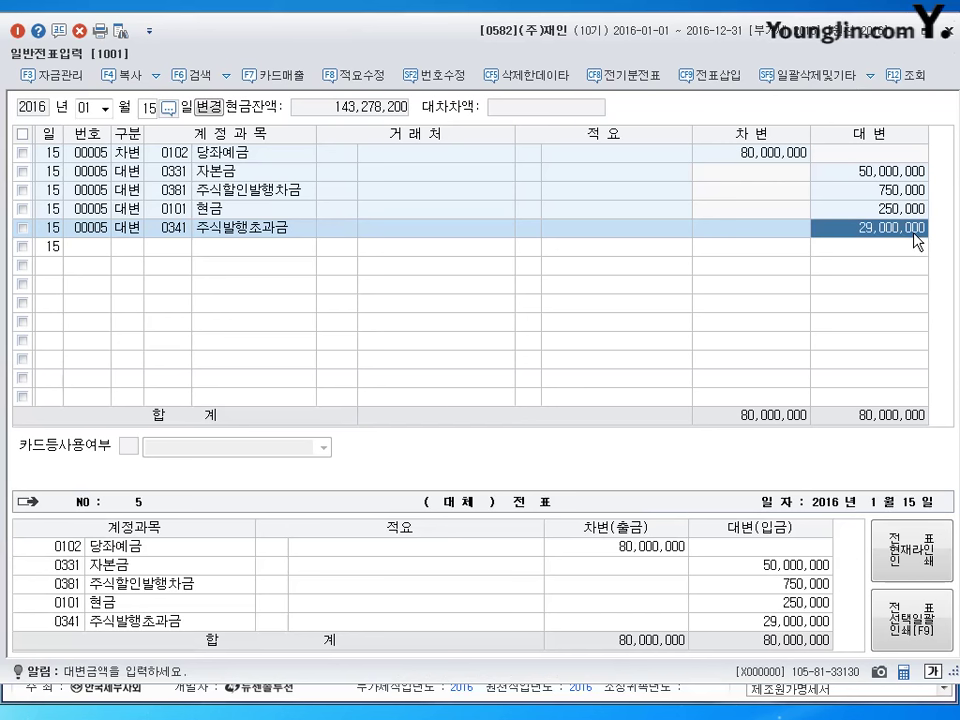
pyautogui.press('Return')
pyautogui.press('Escape')
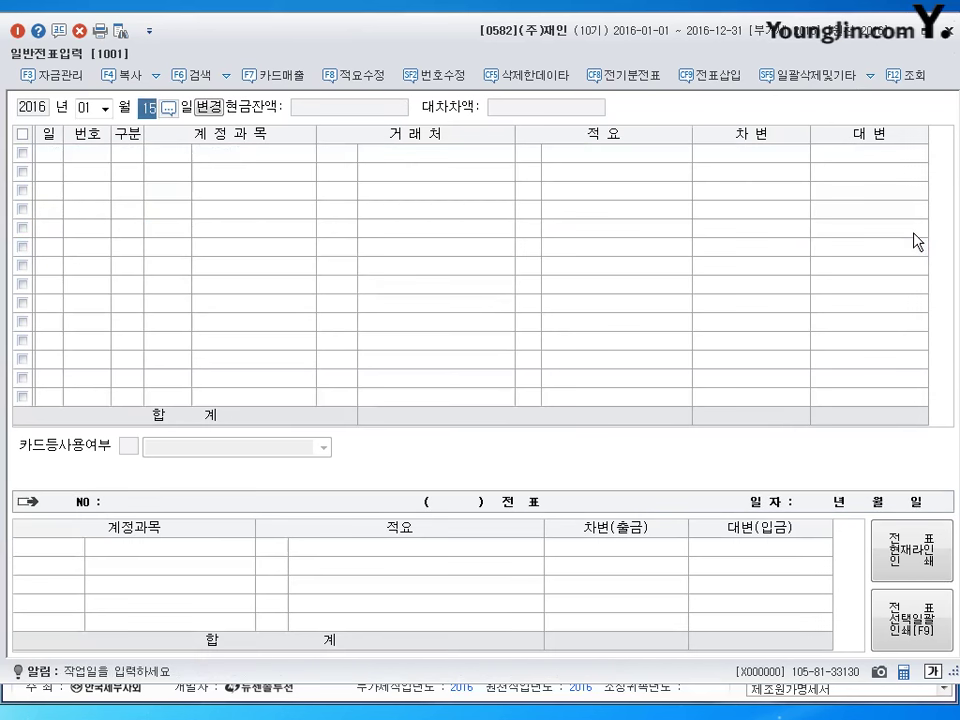
# Step: Change the voucher date to February 18
pyautogui.hotkey('shift', 'Tab')
pyautogui.press('BackSpace')
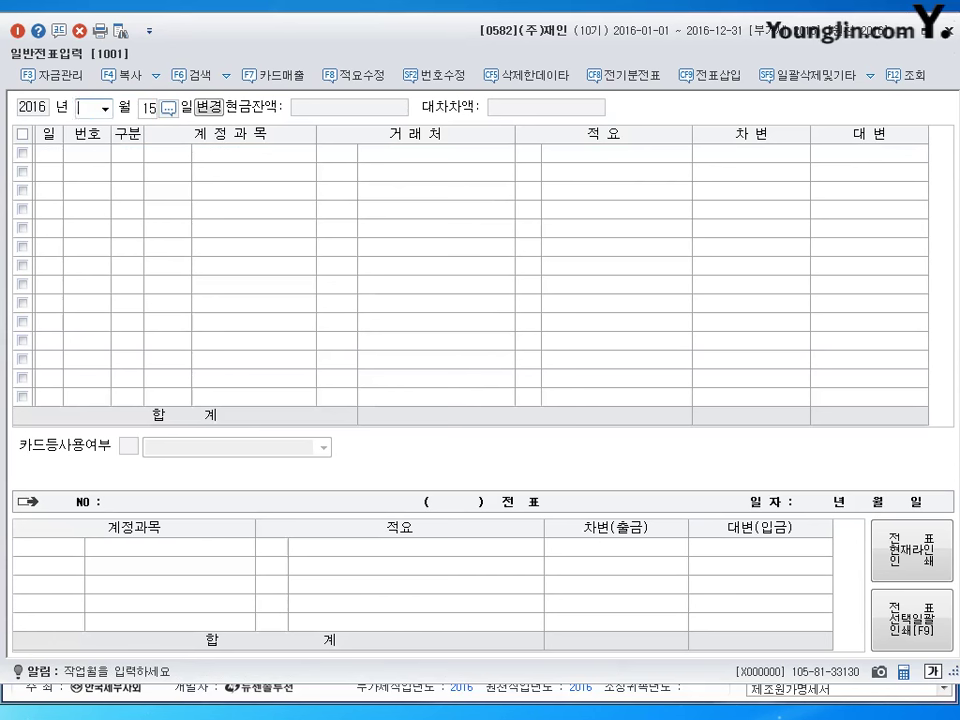
pyautogui.write('0218')
pyautogui.press('Return')
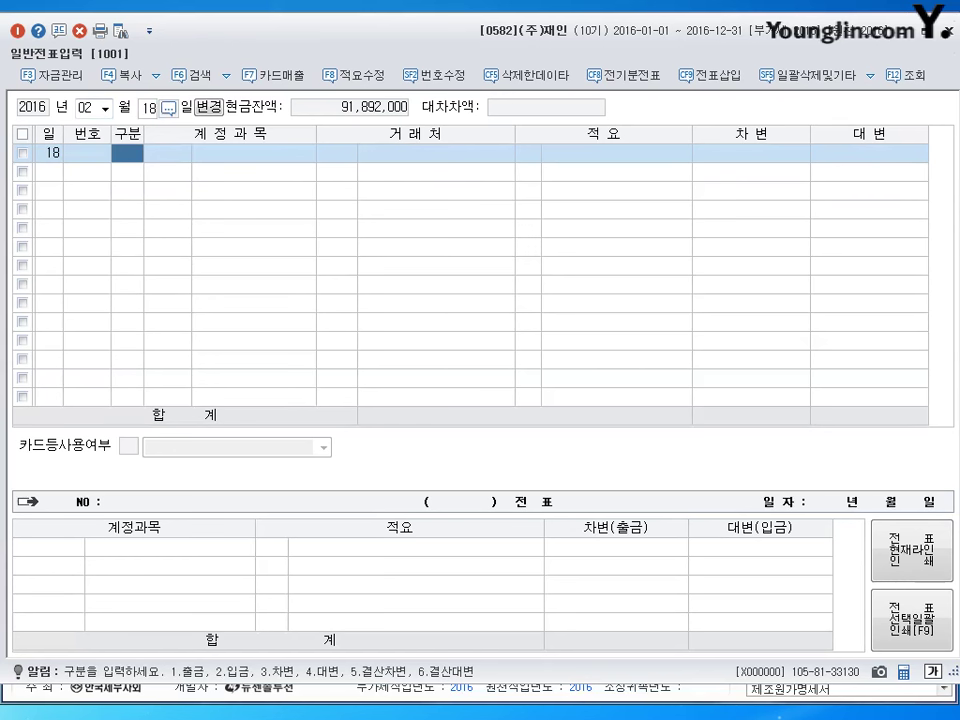
# Step: Debit 0825 교육훈련비 3,000,000
pyautogui.write('3')
pyautogui.press('Return')
pyautogui.write('0825')
pyautogui.press('Return')
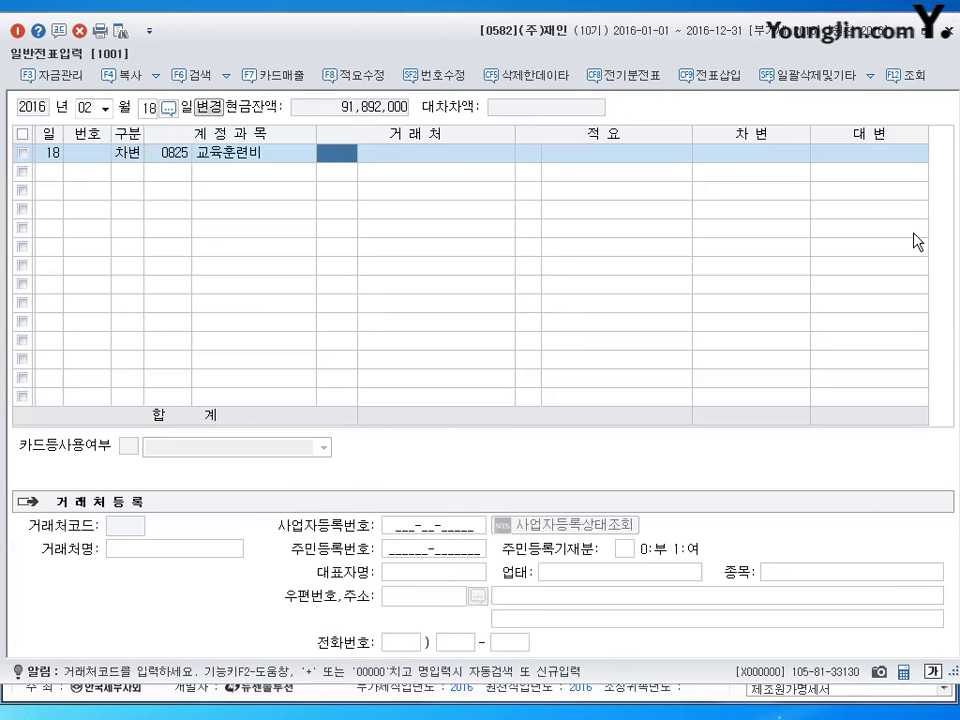
pyautogui.press('Return')
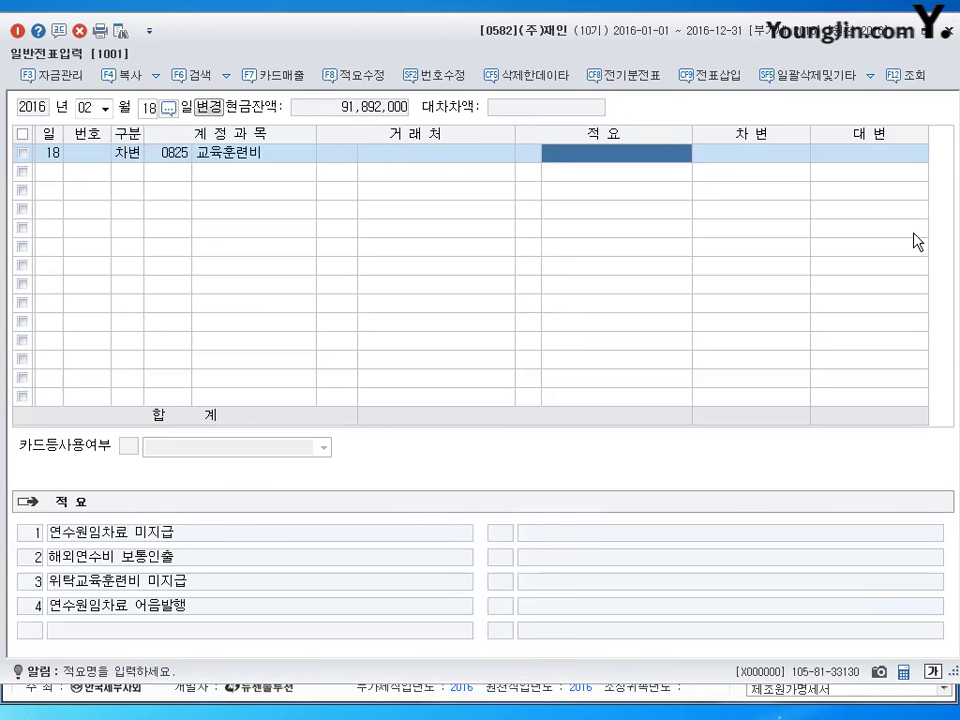
pyautogui.press('Return')
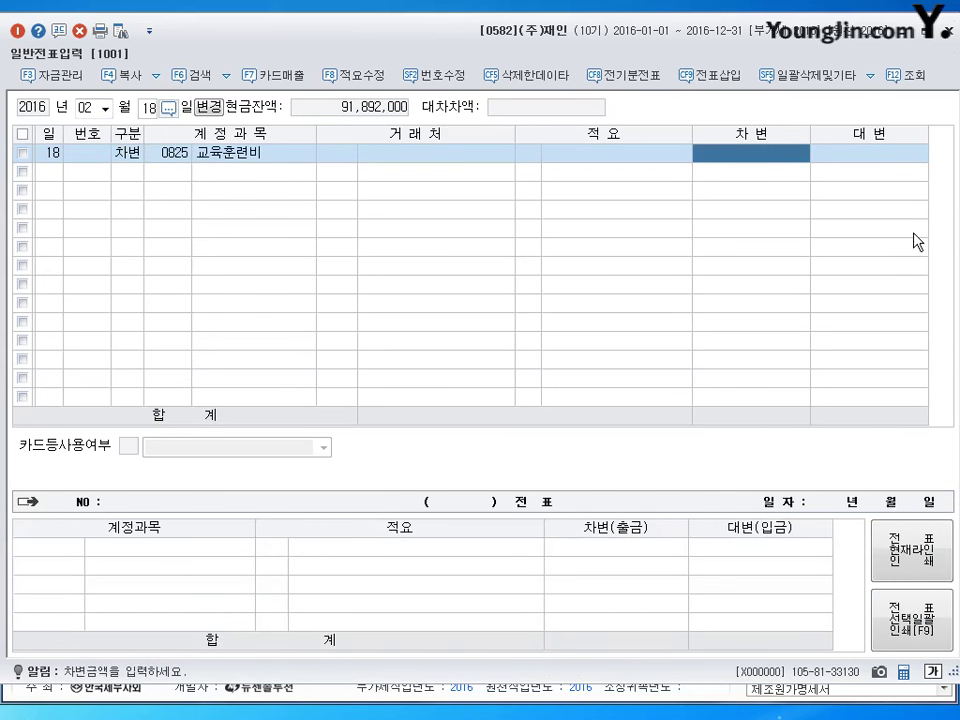
pyautogui.write('3000000')
pyautogui.press('Return')
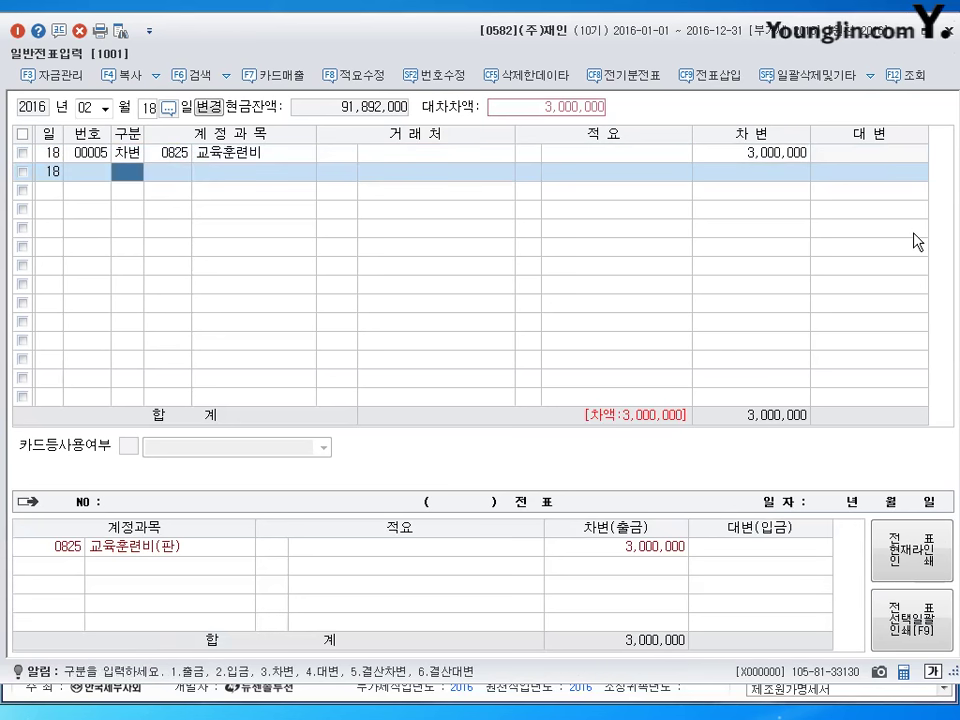
# Step: Start a credit line on account 0254 예수금
pyautogui.write('4')
pyautogui.press('Return')
pyautogui.write('254')
pyautogui.press('Return')
pyautogui.press('Return')
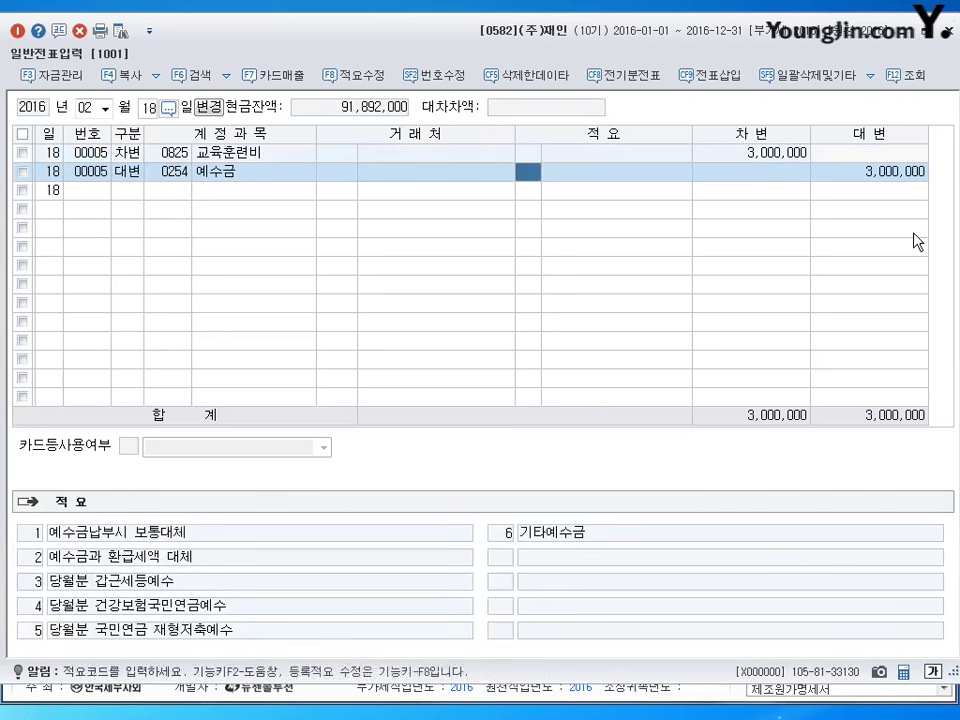
pyautogui.press('Return')
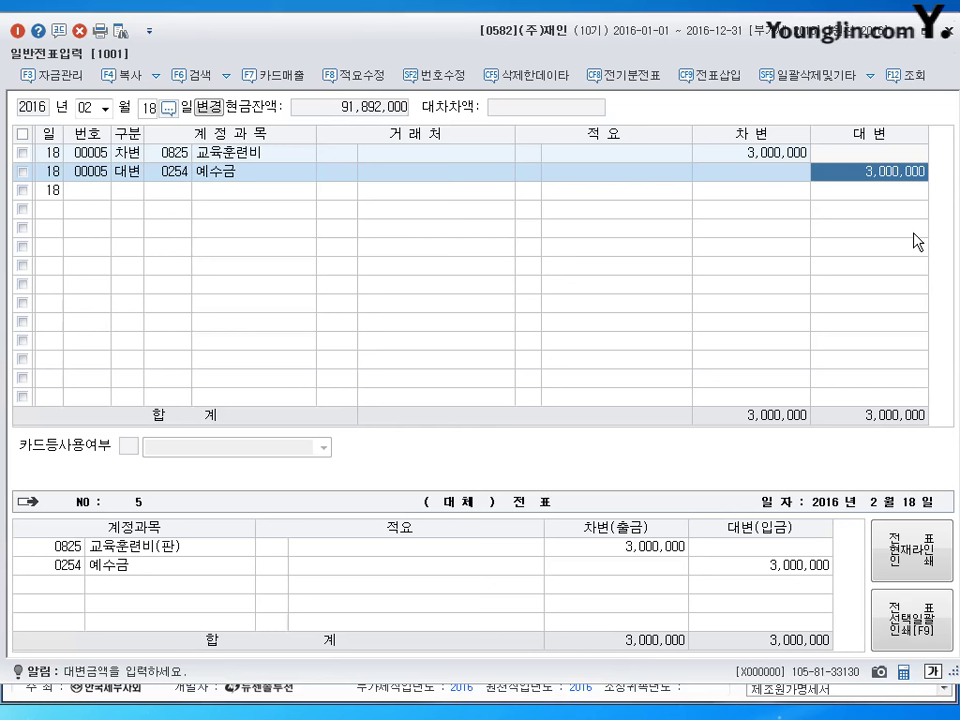
# Step: Credit 예수금 132,000 and 0101 현금 2,868,000, correcting the mistaken 0103 account
pyautogui.write('132000')
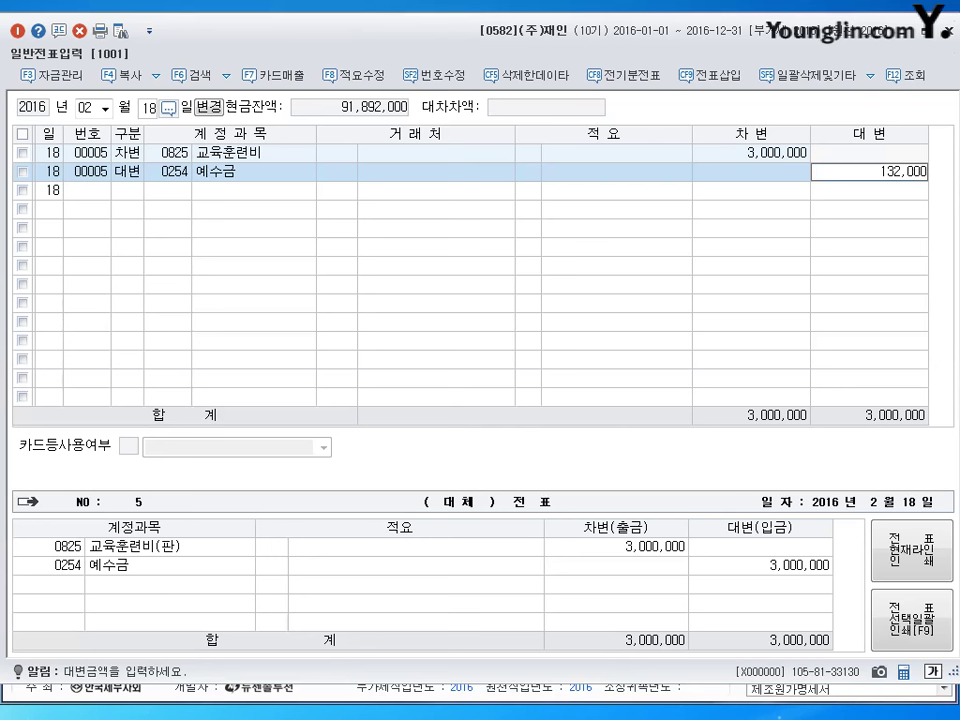
pyautogui.press('Return')
pyautogui.write('4')
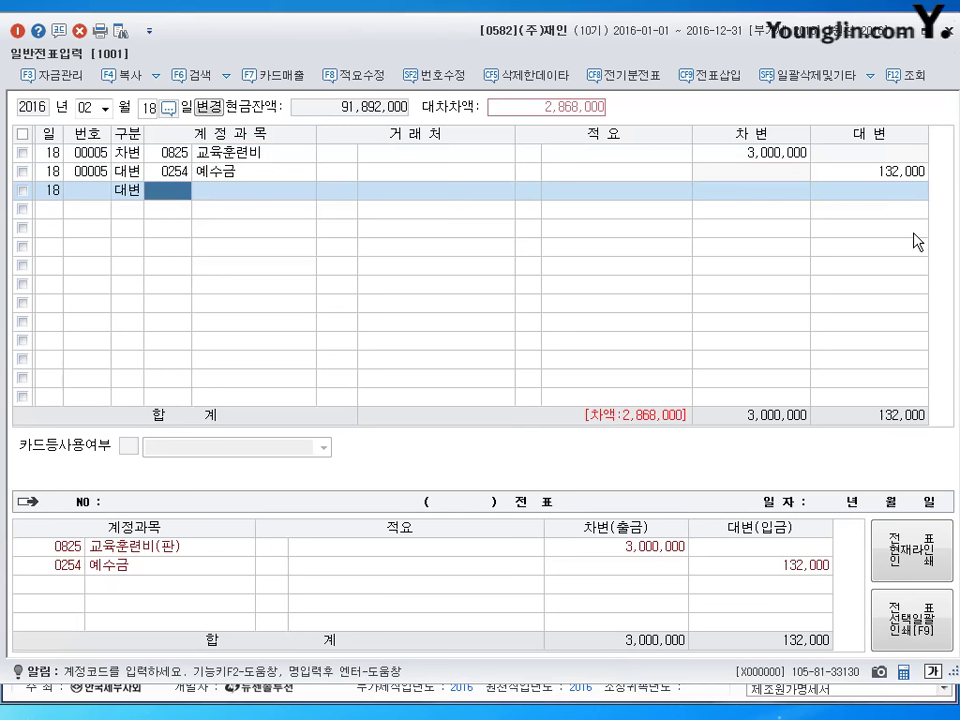
pyautogui.write('103')
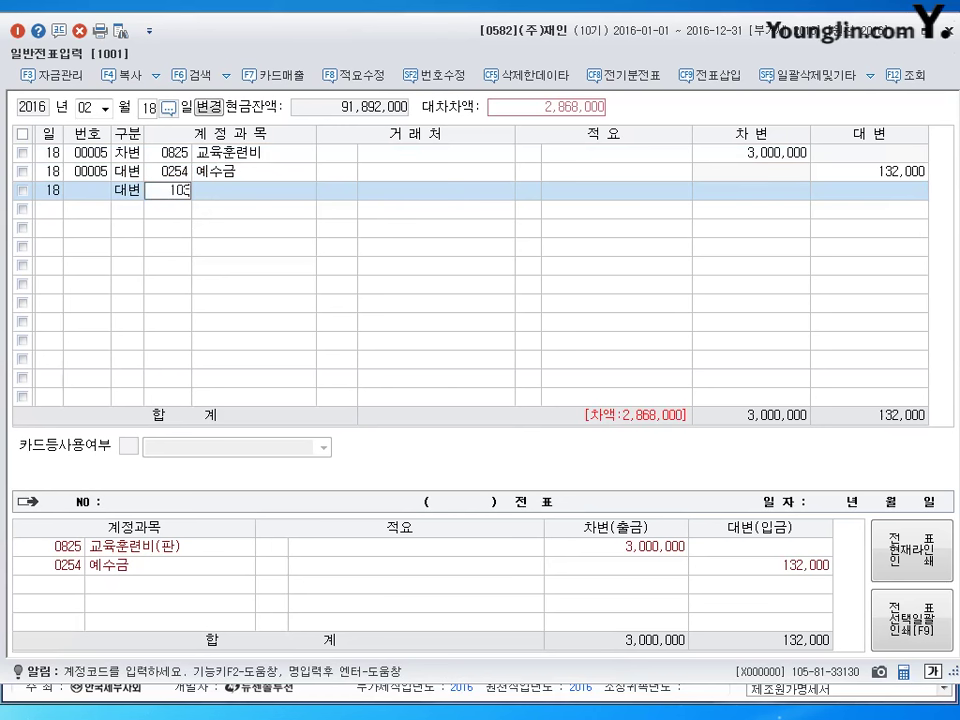
pyautogui.press('Return')
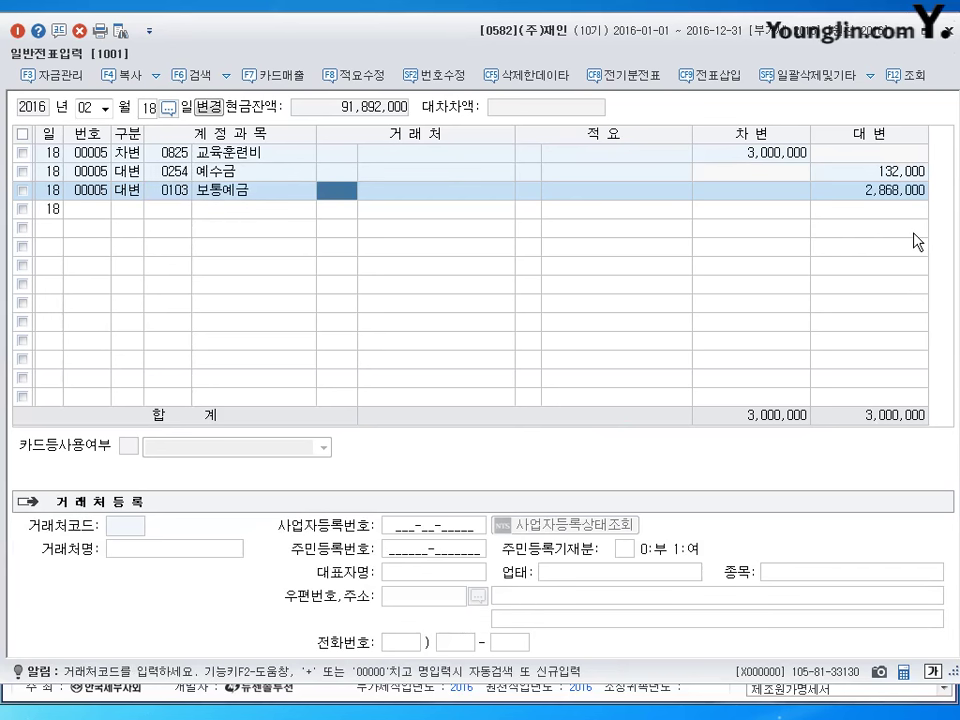
pyautogui.press('Left')
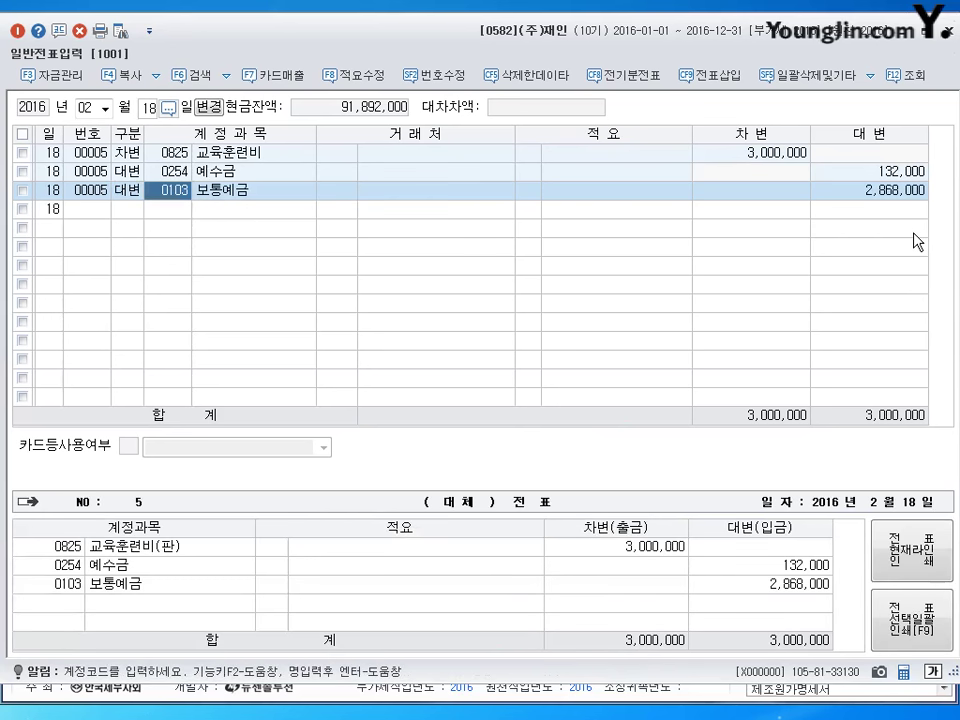
pyautogui.write('101')
pyautogui.press('Return')
pyautogui.press('Return')
pyautogui.press('Return')
pyautogui.press('Return')
pyautogui.press('Up')
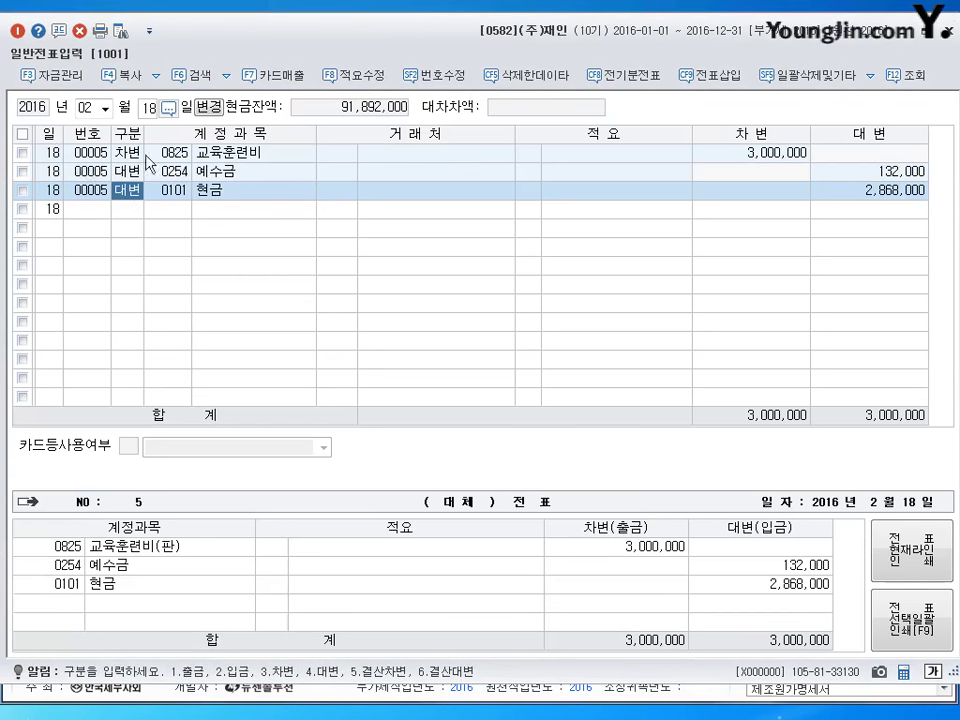
pyautogui.click(150, 112)
# Step: Date the voucher February 20 and debit 0136 선납세금 56,000 and 0103 보통예금 10,344,000
pyautogui.write('20')
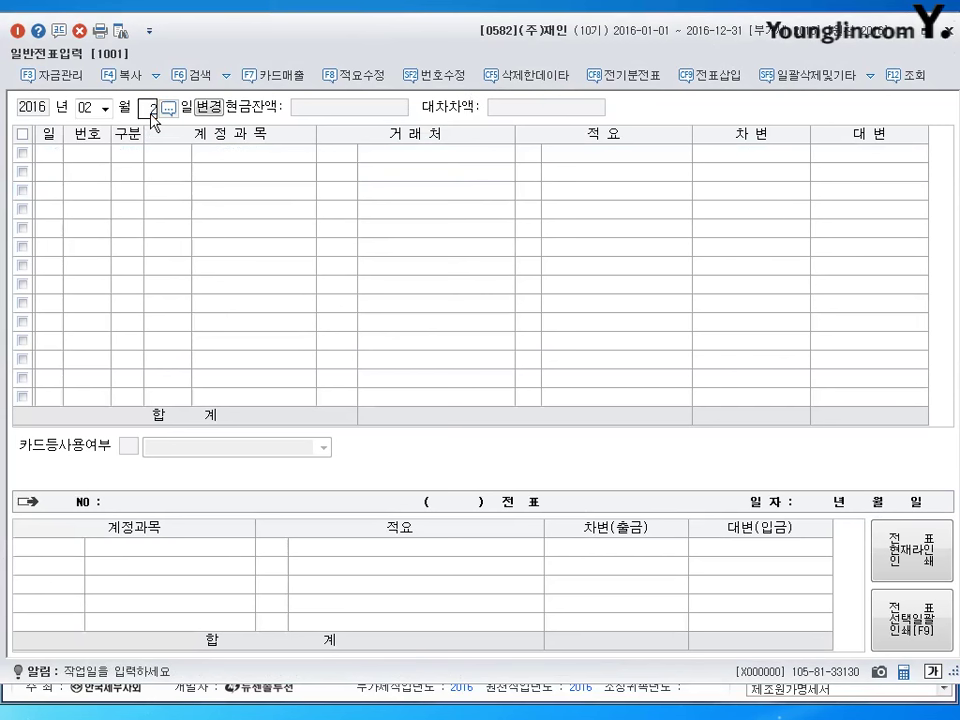
pyautogui.press('Return')
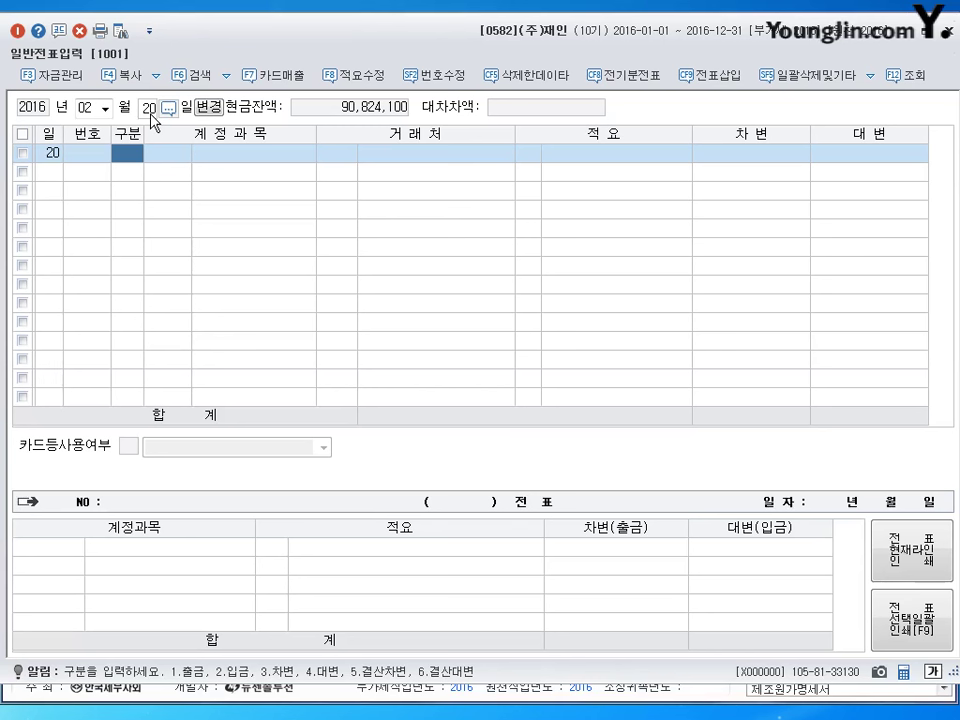
pyautogui.write('3136')
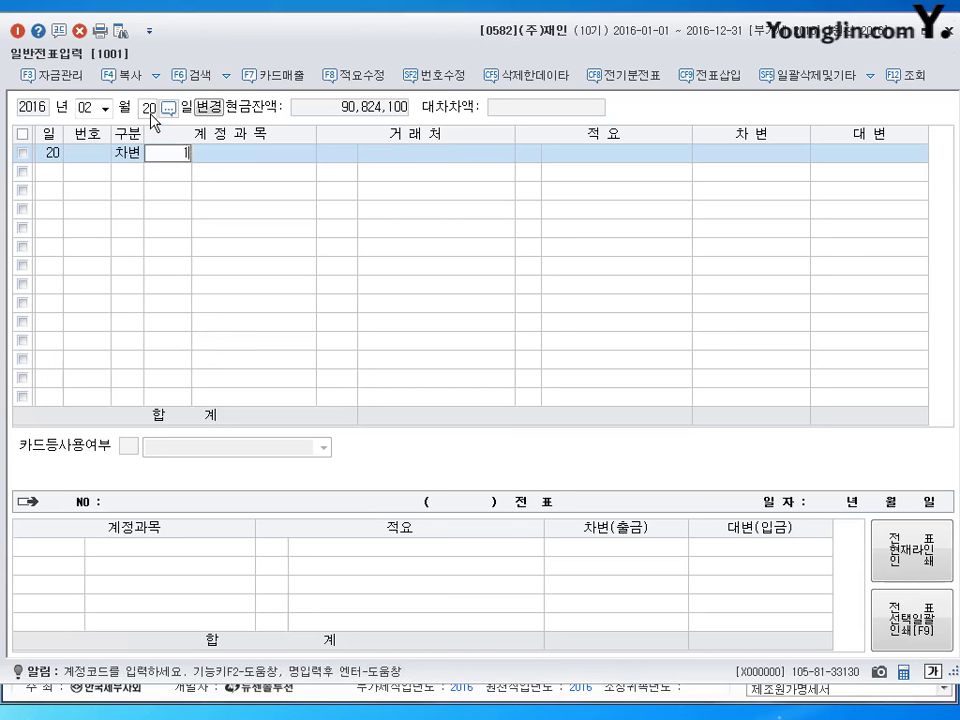
pyautogui.press('Return')
pyautogui.press('Return')
pyautogui.press('Return')
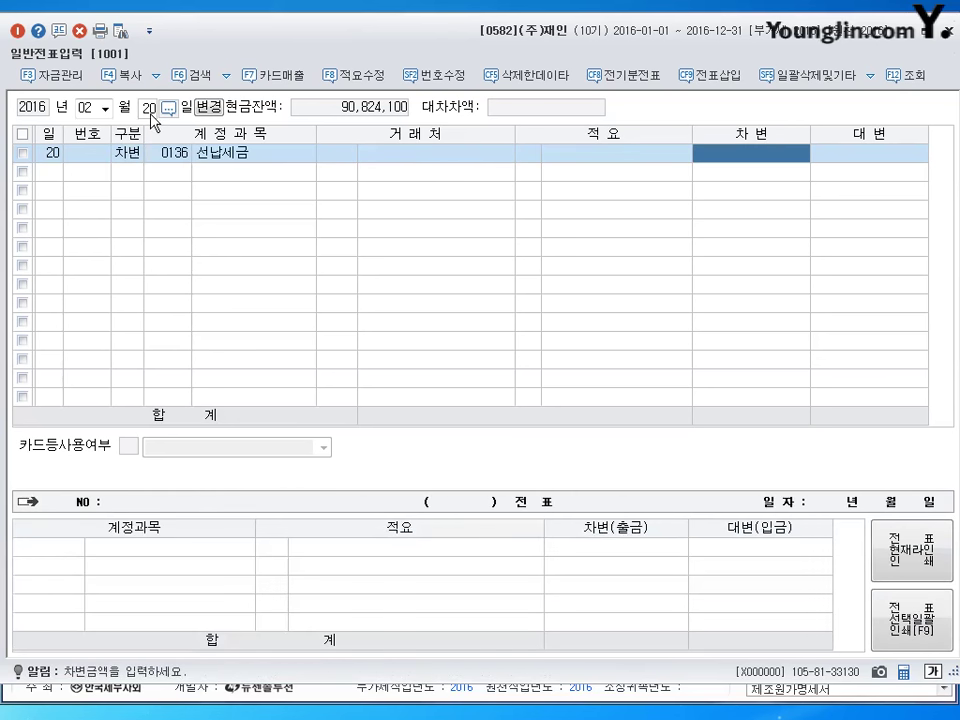
pyautogui.write('56')
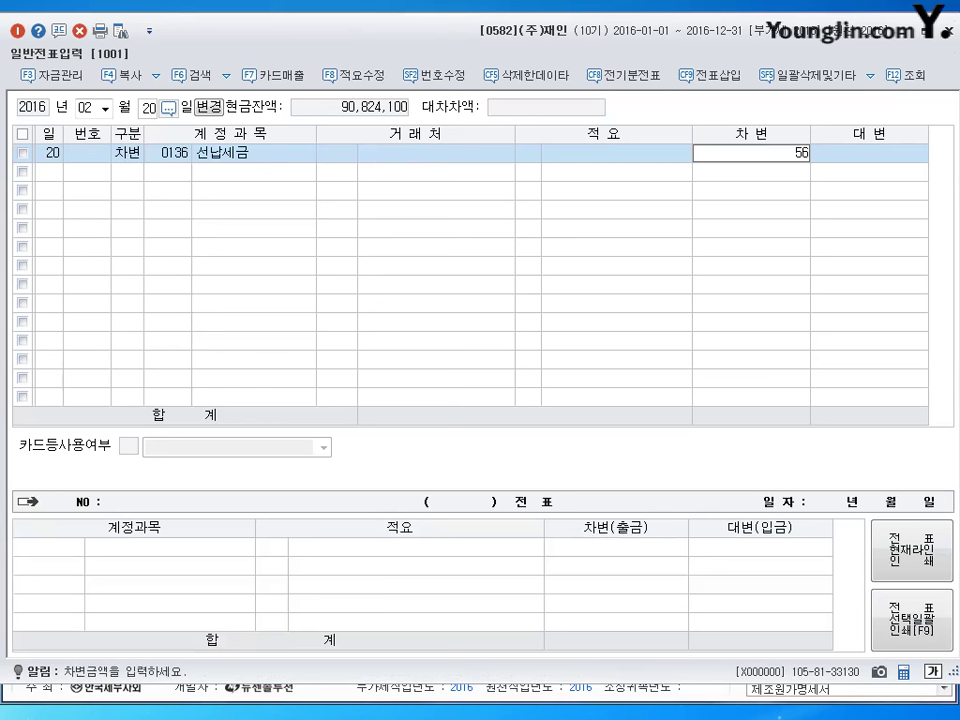
pyautogui.write(',000')
pyautogui.press('Return')
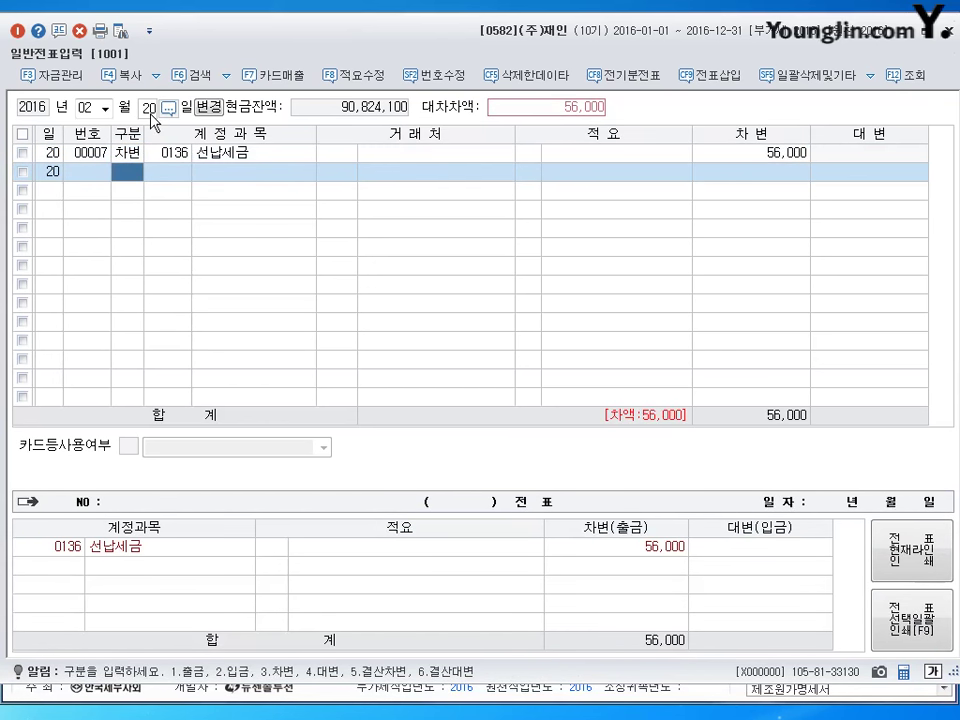
pyautogui.write('3103')
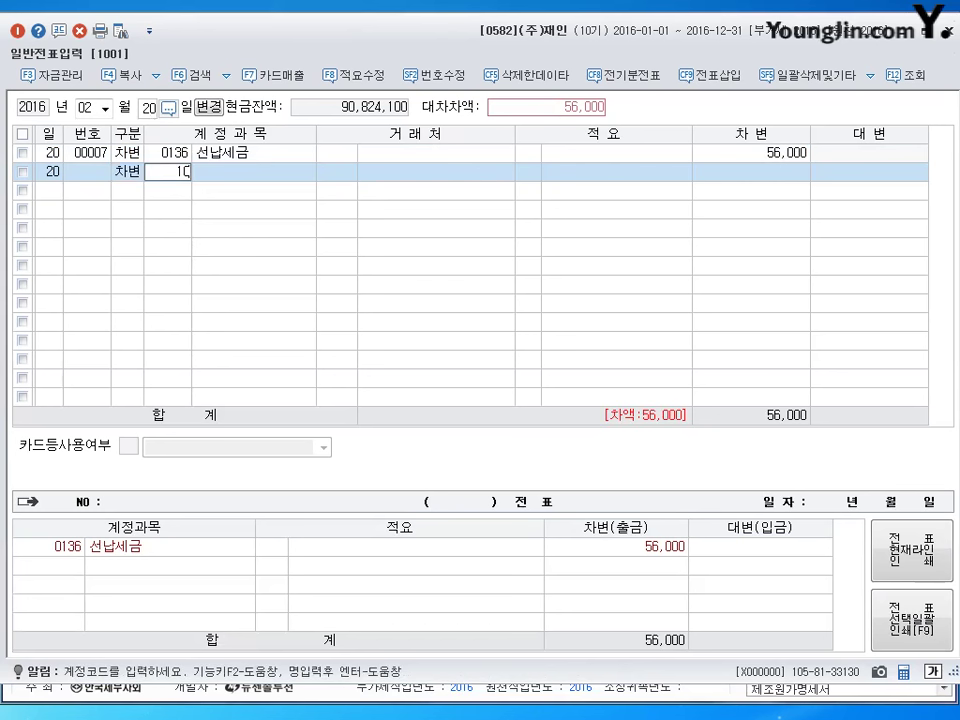
pyautogui.press('Return')
pyautogui.press('Return')
pyautogui.press('Return')
pyautogui.press('Return')
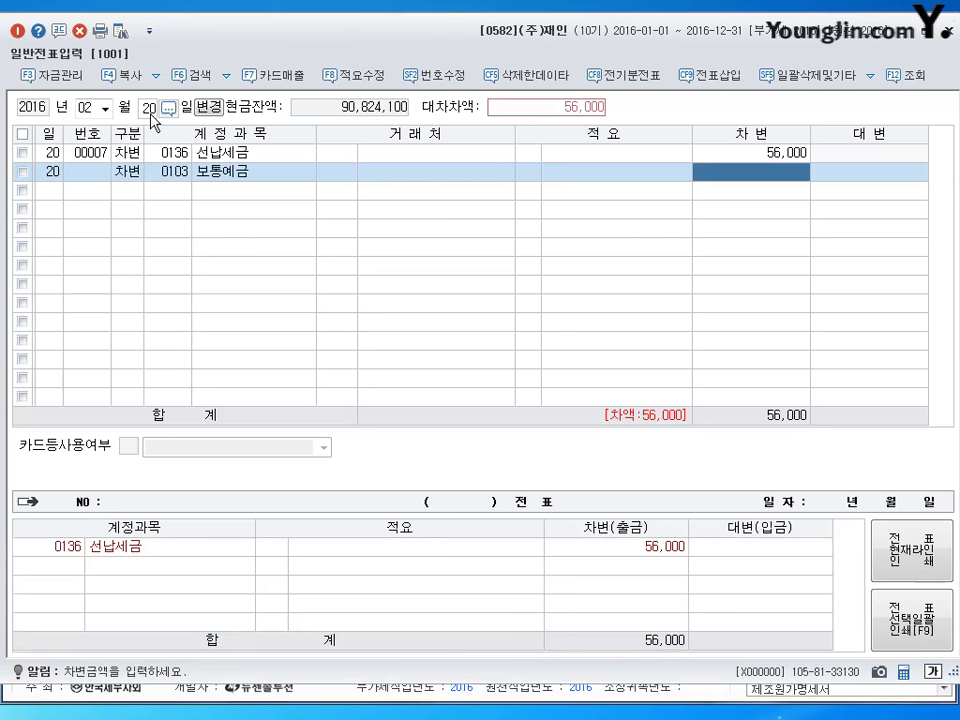
pyautogui.write('10,3')
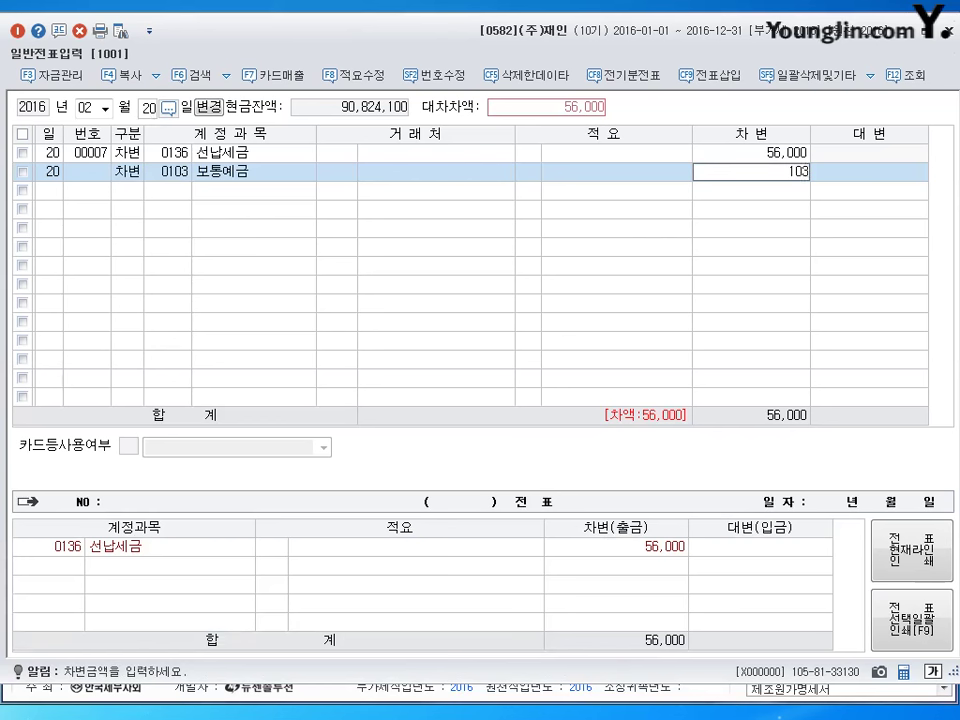
pyautogui.write('44,000')
pyautogui.press('Return')
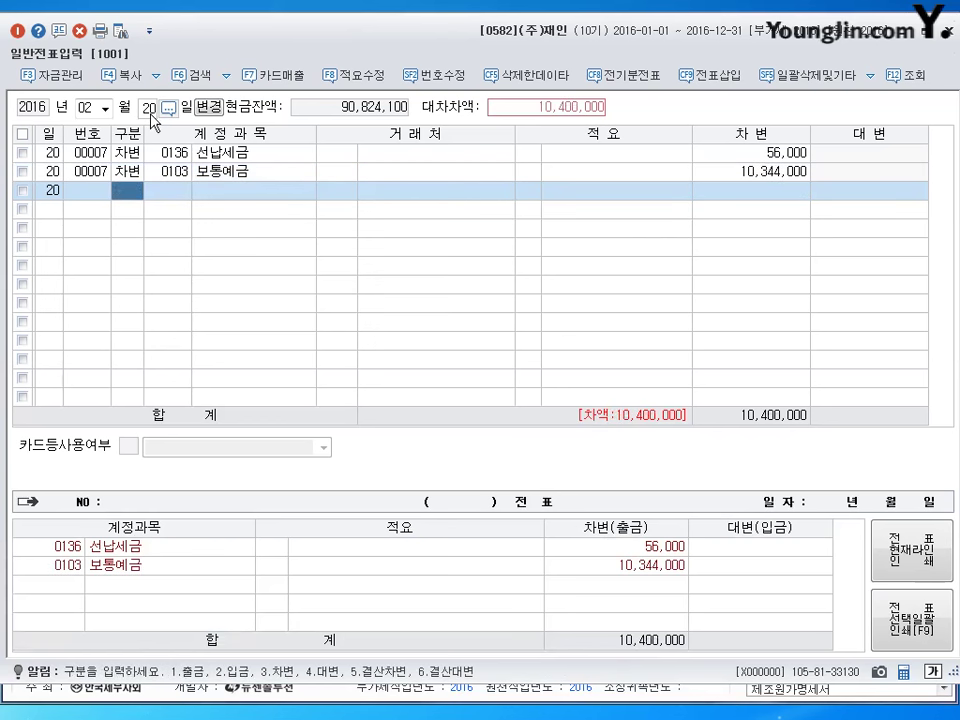
# Step: Credit 0105 정기예금 10,000,000 and 0901 이자수익 400,000, then close general journal entry
pyautogui.press('4')
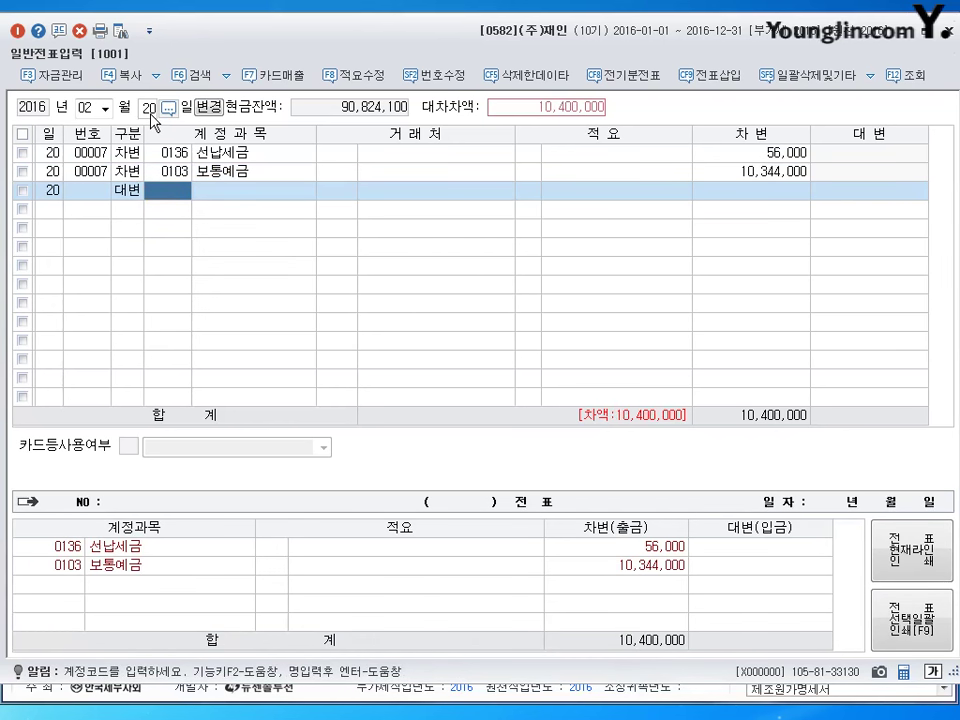
pyautogui.write('0105')
pyautogui.press('Return')
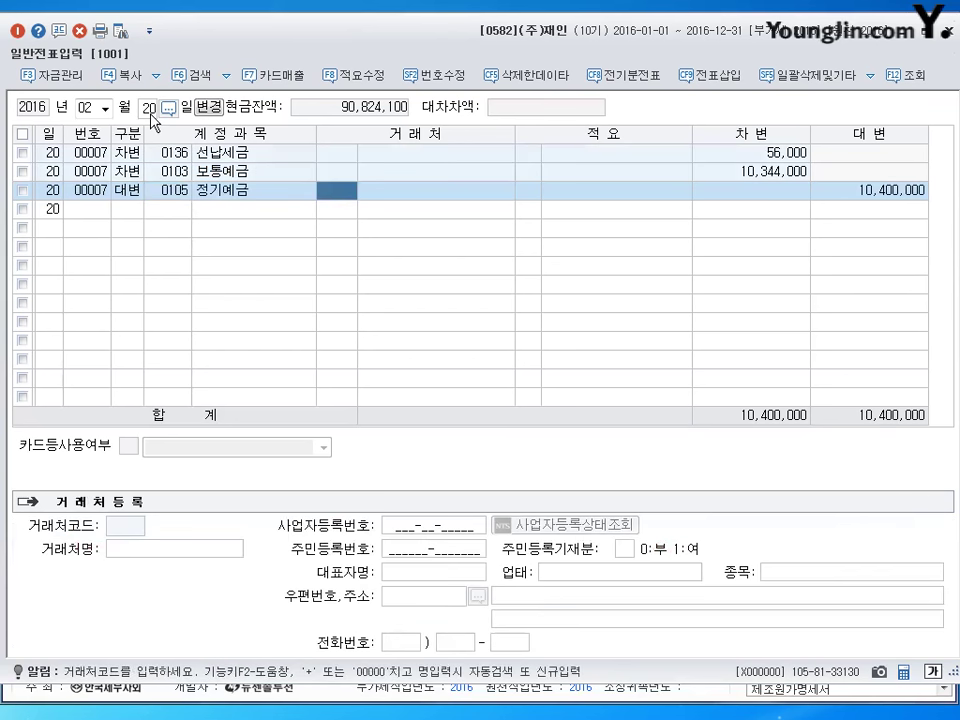
pyautogui.press('Return')
pyautogui.press('Return')
pyautogui.write('10000000')
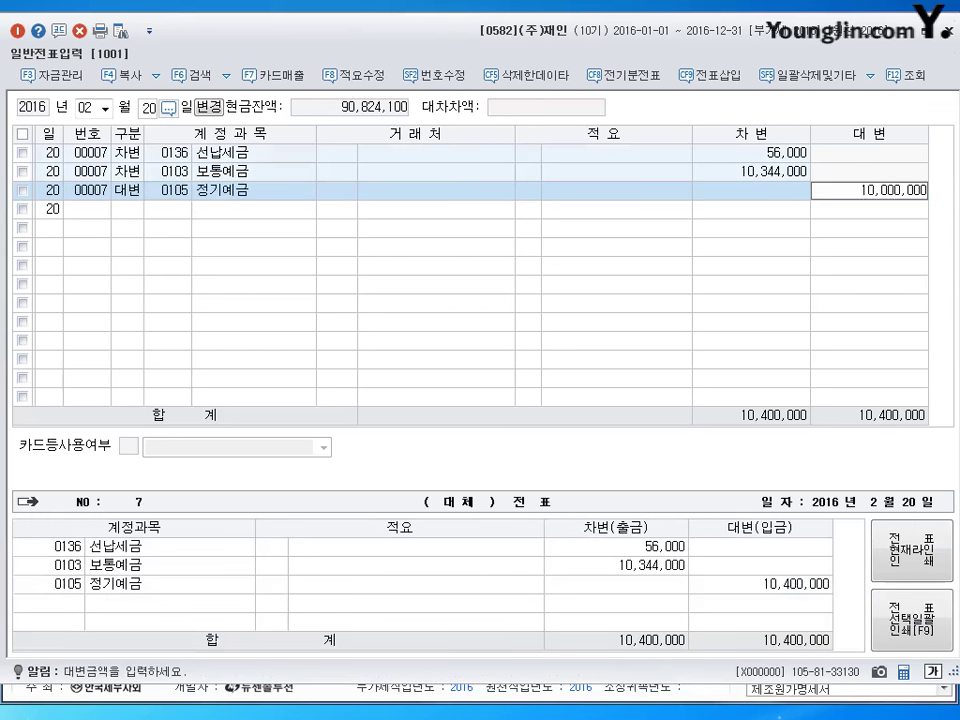
pyautogui.press('Return')
pyautogui.write('901')
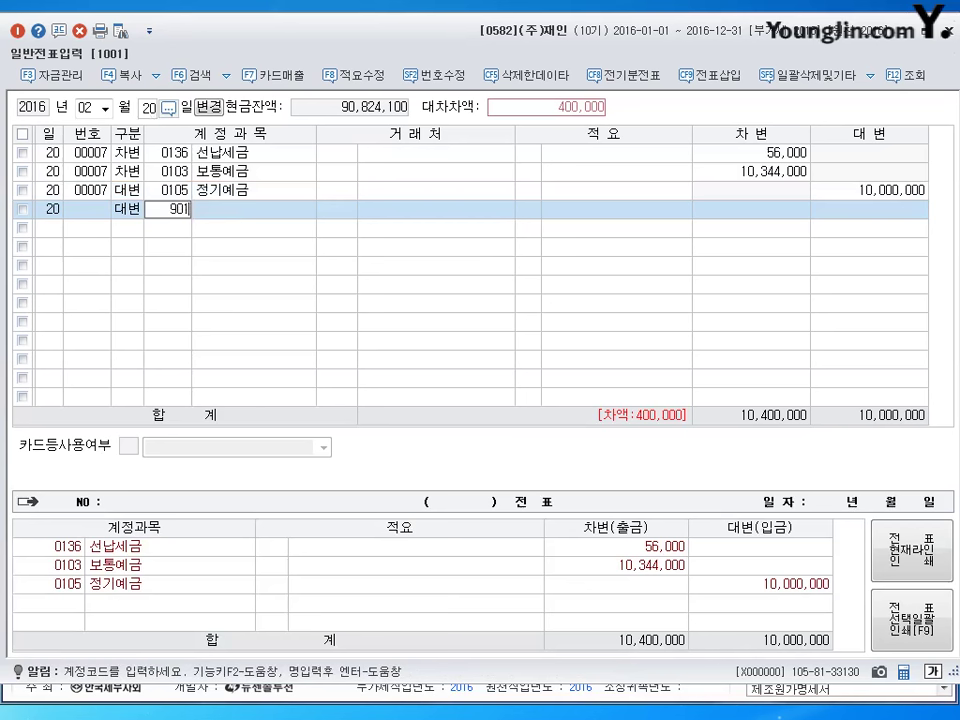
pyautogui.press('Return')
pyautogui.press('Return')
pyautogui.press('Return')
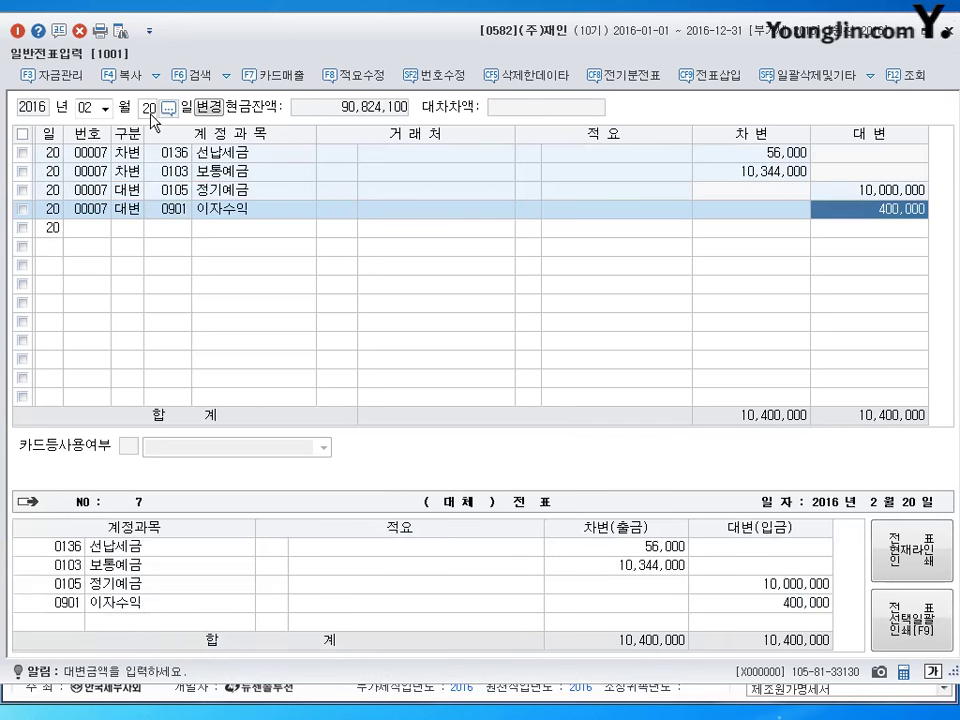
pyautogui.press('Return')
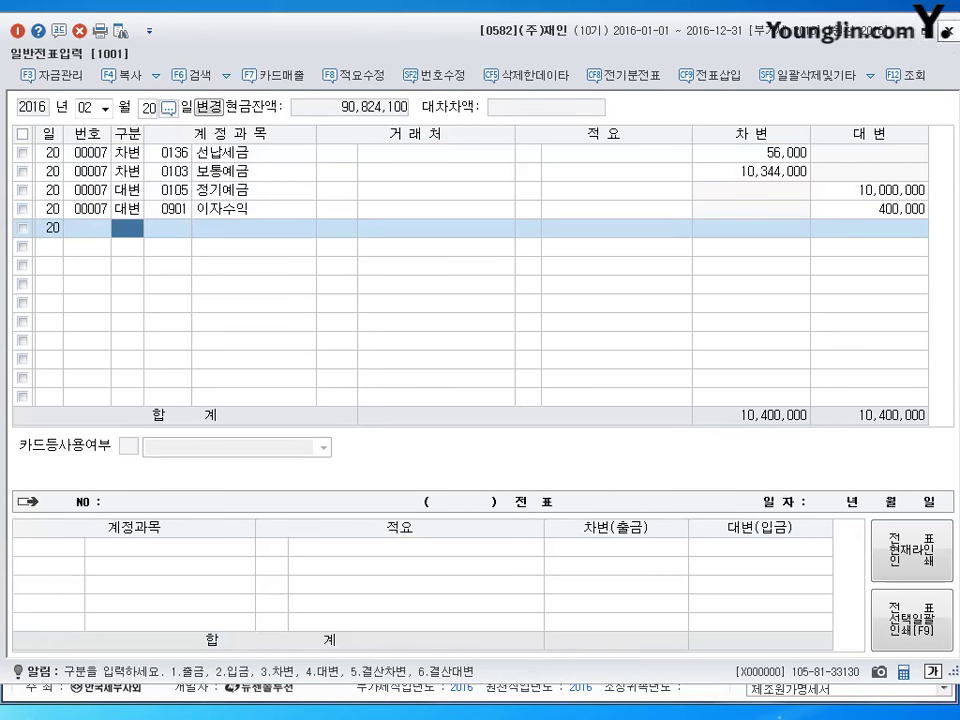
pyautogui.press('Escape')
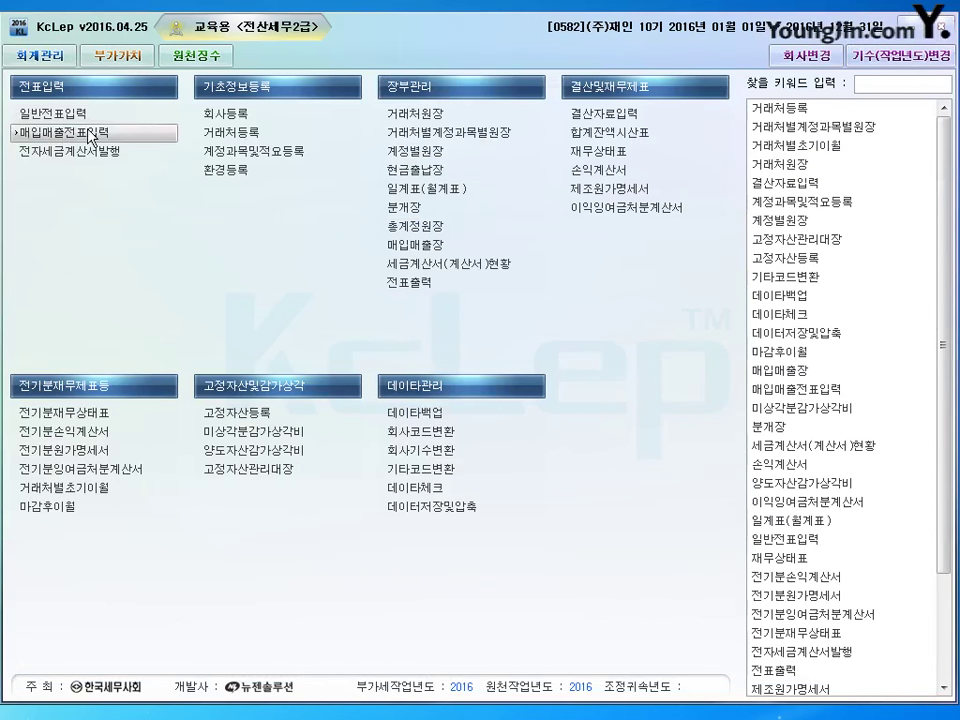
# Step: In 매입매출전표입력, set the voucher date to February 25
pyautogui.click(92, 133)
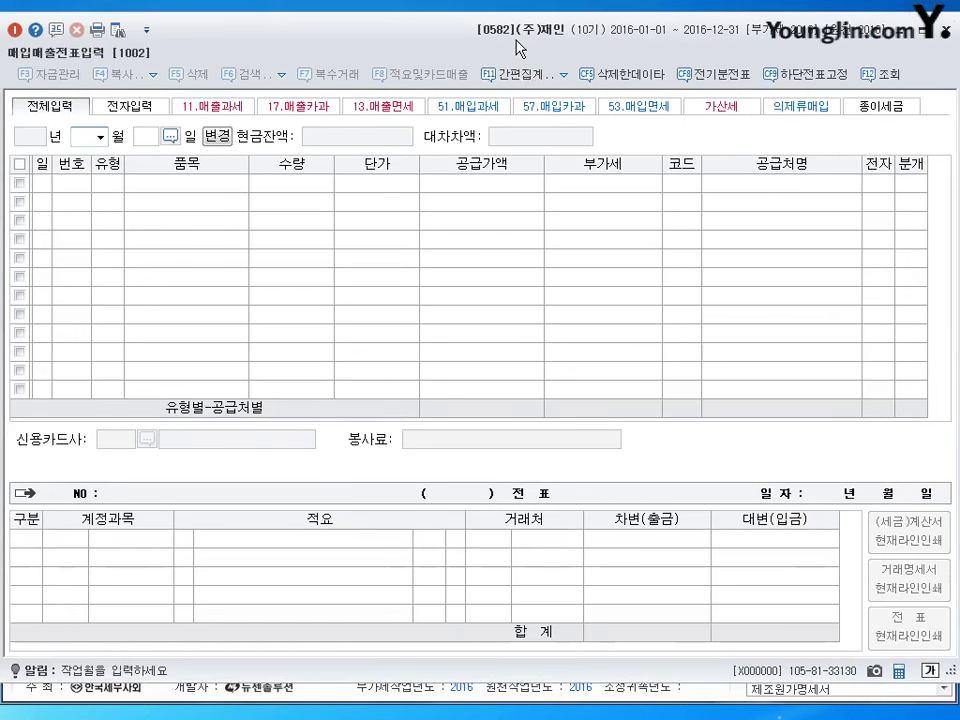
pyautogui.write('02')
pyautogui.press('Return')
pyautogui.write('25')
pyautogui.press('Return')
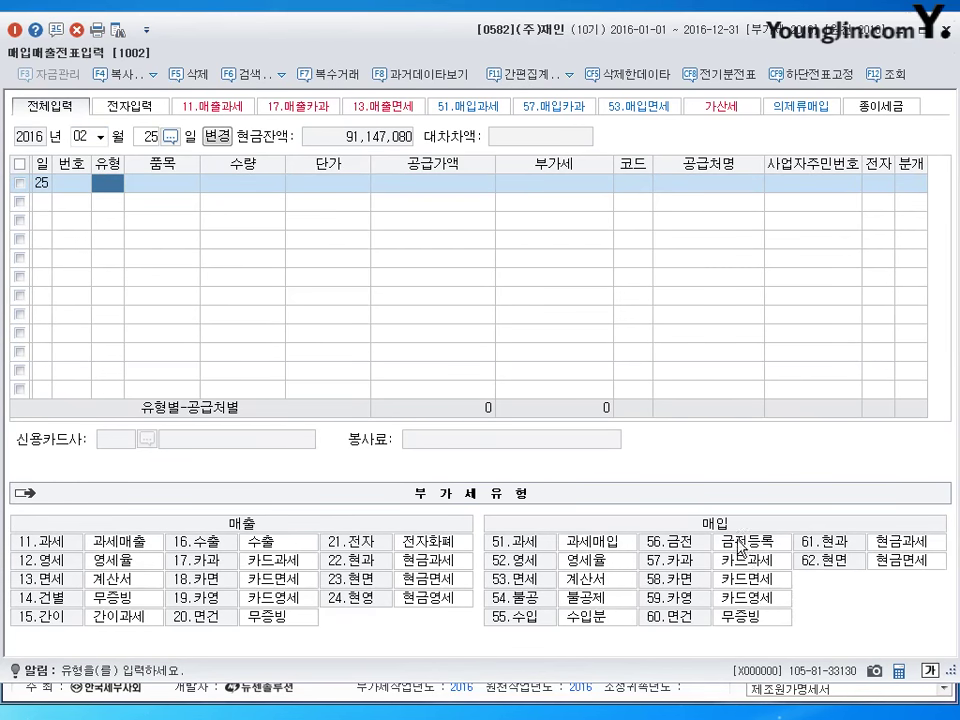
# Step: Enter a 61.현과 purchase of 운반대금 for 550,000 from supplier 천일화물
pyautogui.click(820, 546)
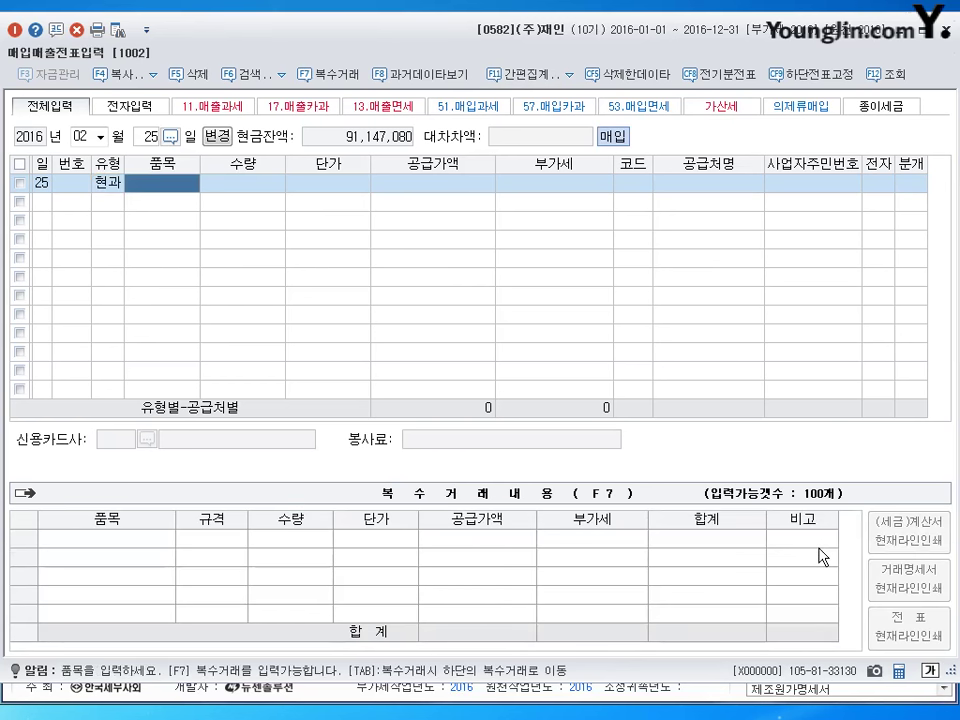
pyautogui.write('운반대')
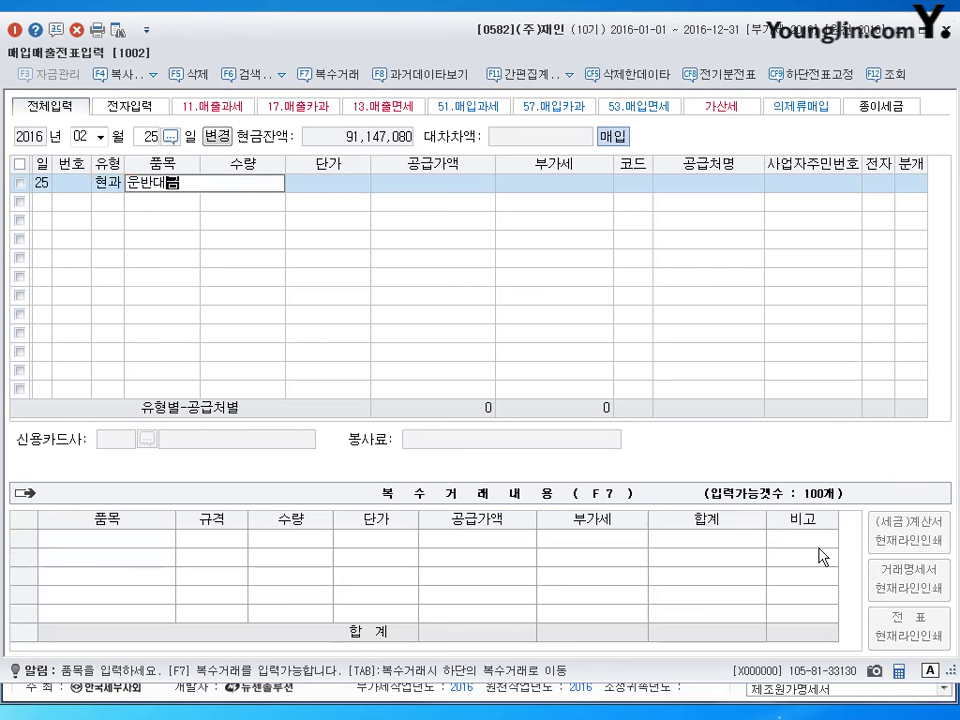
pyautogui.write('금')
pyautogui.press('Return')
pyautogui.press('Return')
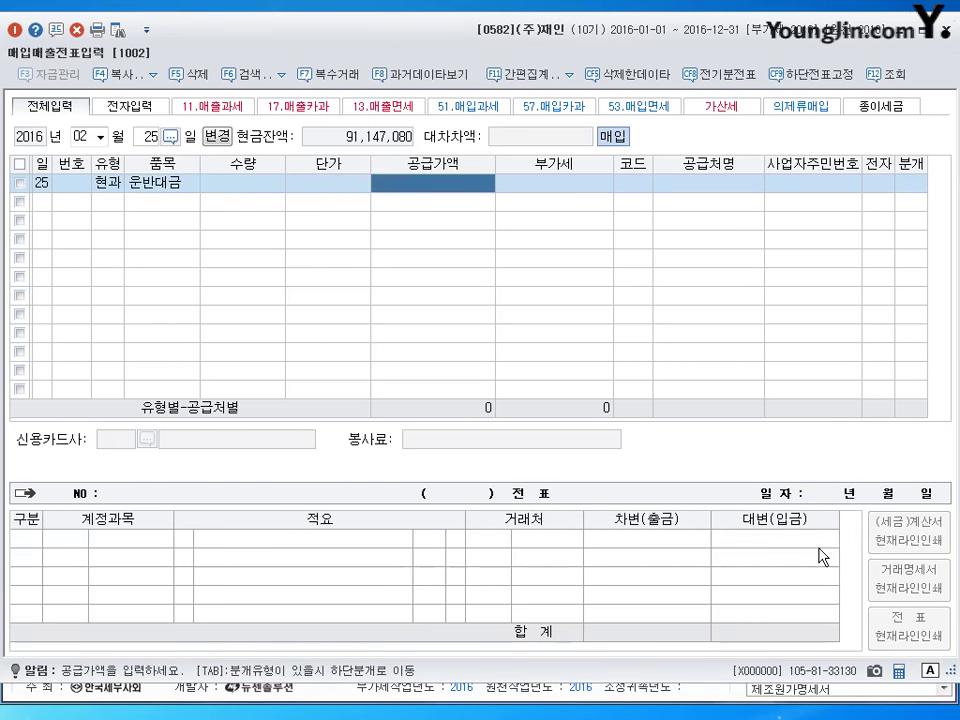
pyautogui.write('5500000')
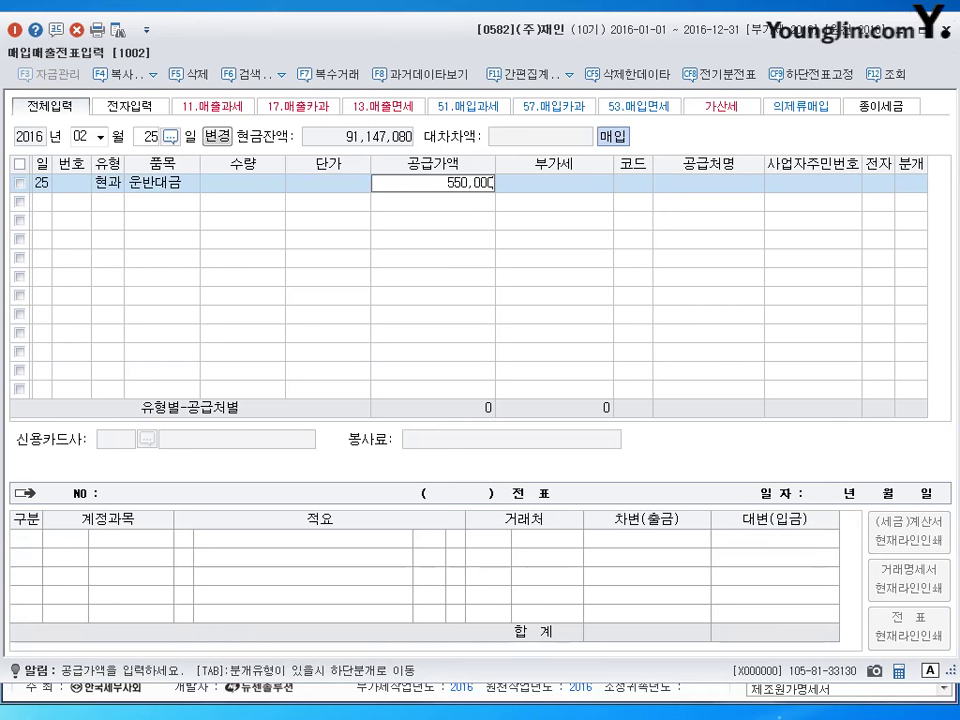
pyautogui.press('Return')
pyautogui.press('Return')
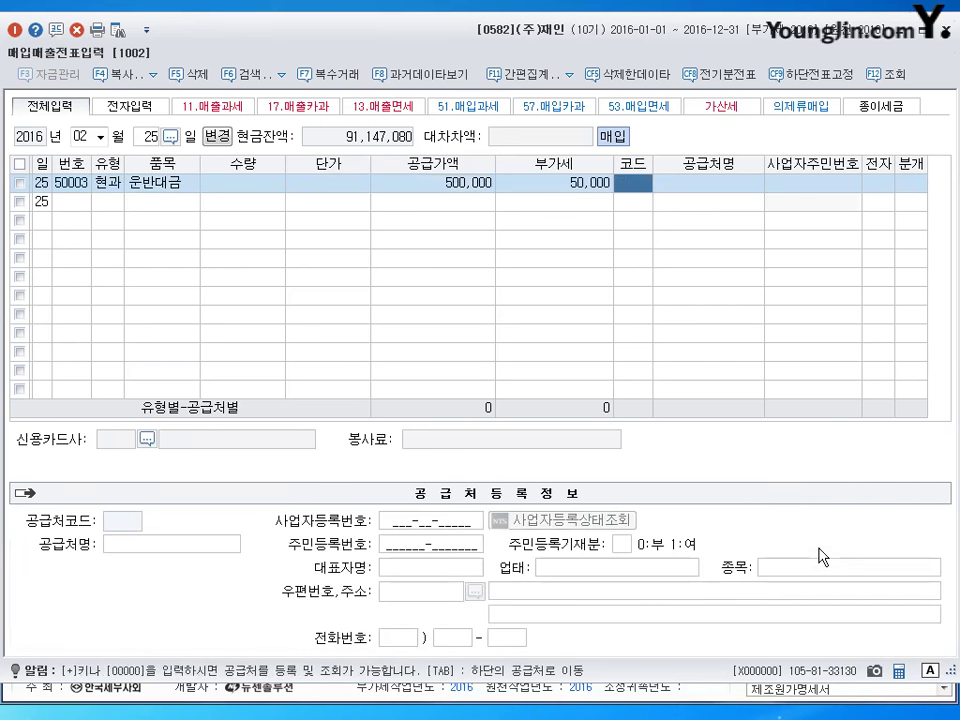
pyautogui.write('천일')
pyautogui.press('Return')
pyautogui.press('Return')
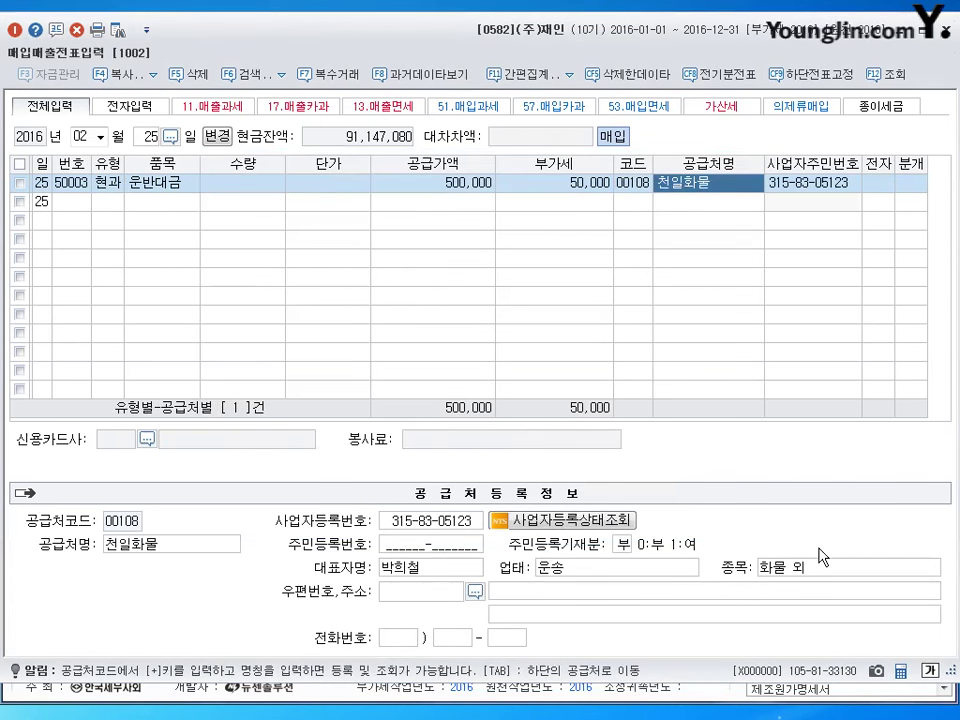
pyautogui.press('Return')
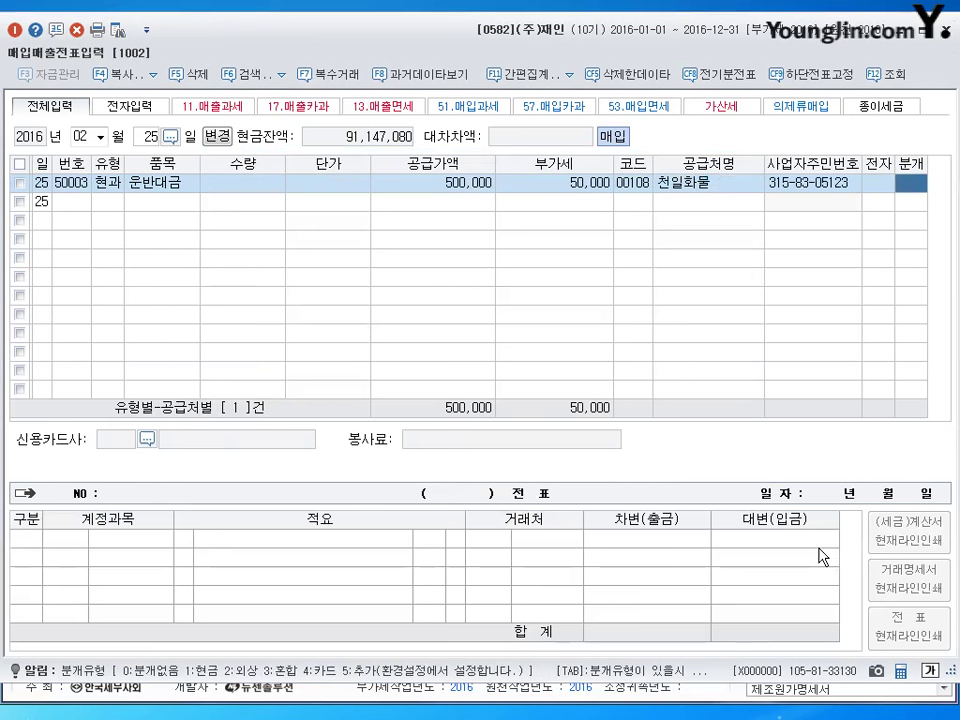
# Step: Journalize it as 3 혼합 with the credit to 0103 보통예금
pyautogui.write('3')
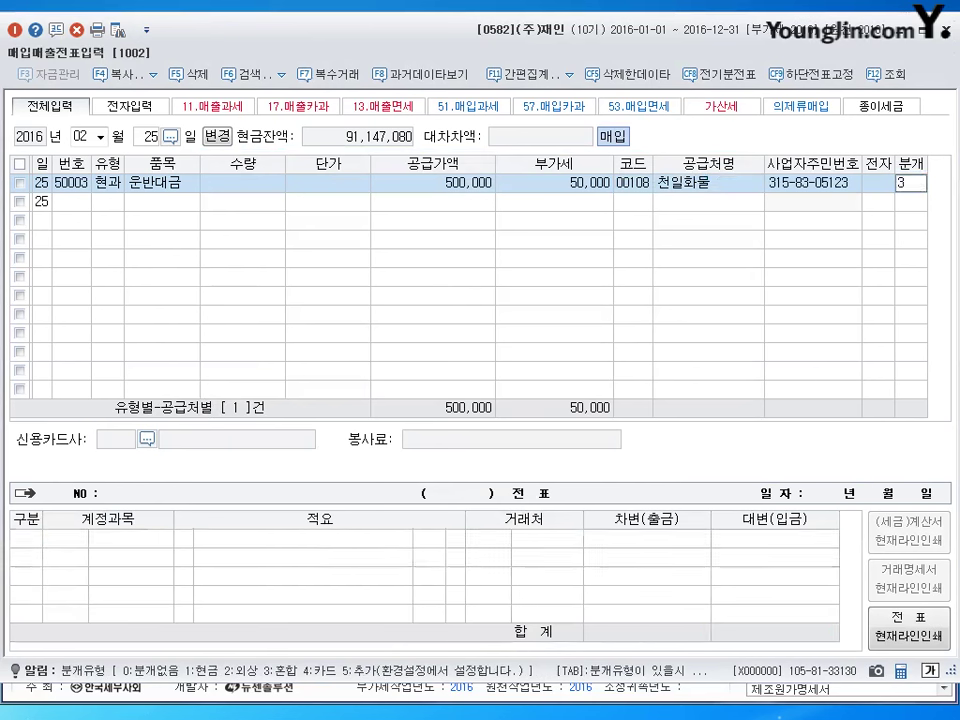
pyautogui.press('Return')
pyautogui.press('Return')
pyautogui.press('Return')
pyautogui.press('Return')
pyautogui.press('Return')
pyautogui.press('Return')
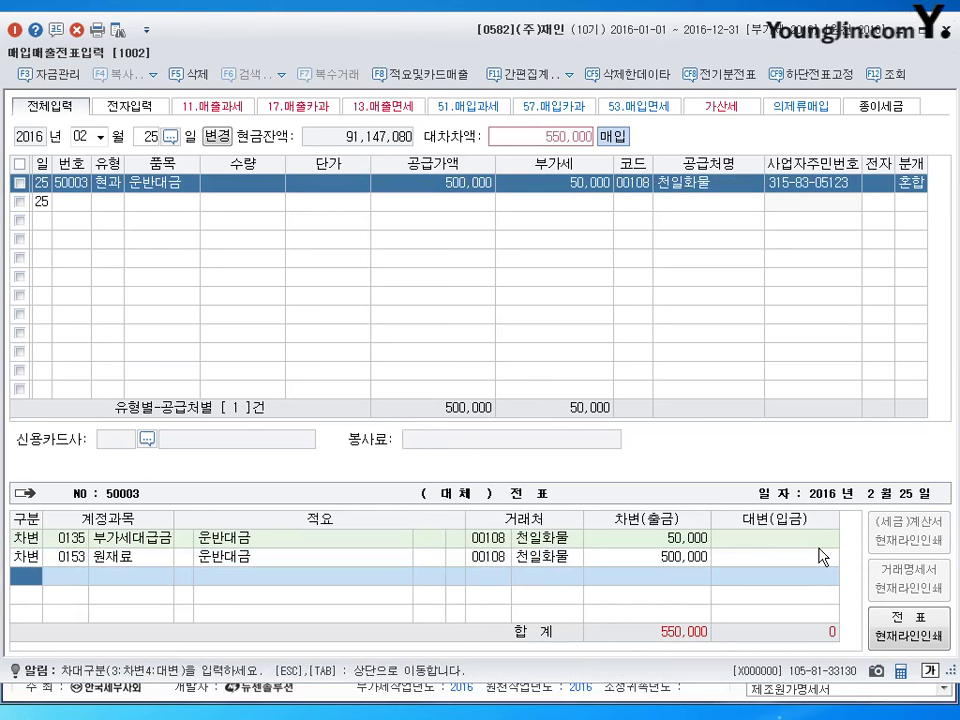
pyautogui.press('4')
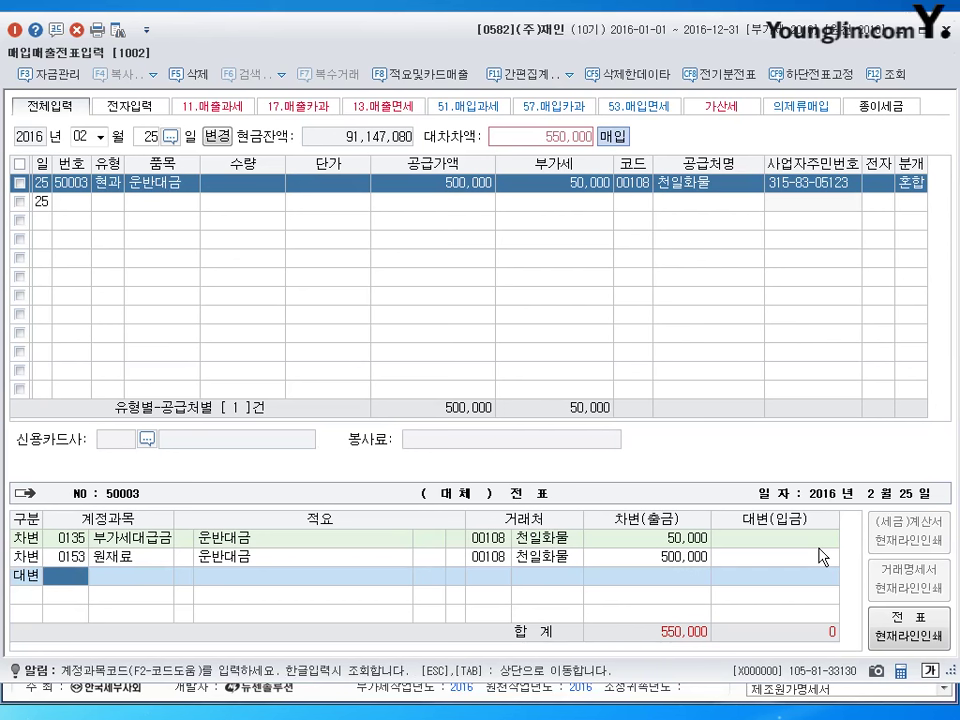
pyautogui.write('103')
pyautogui.press('Return')
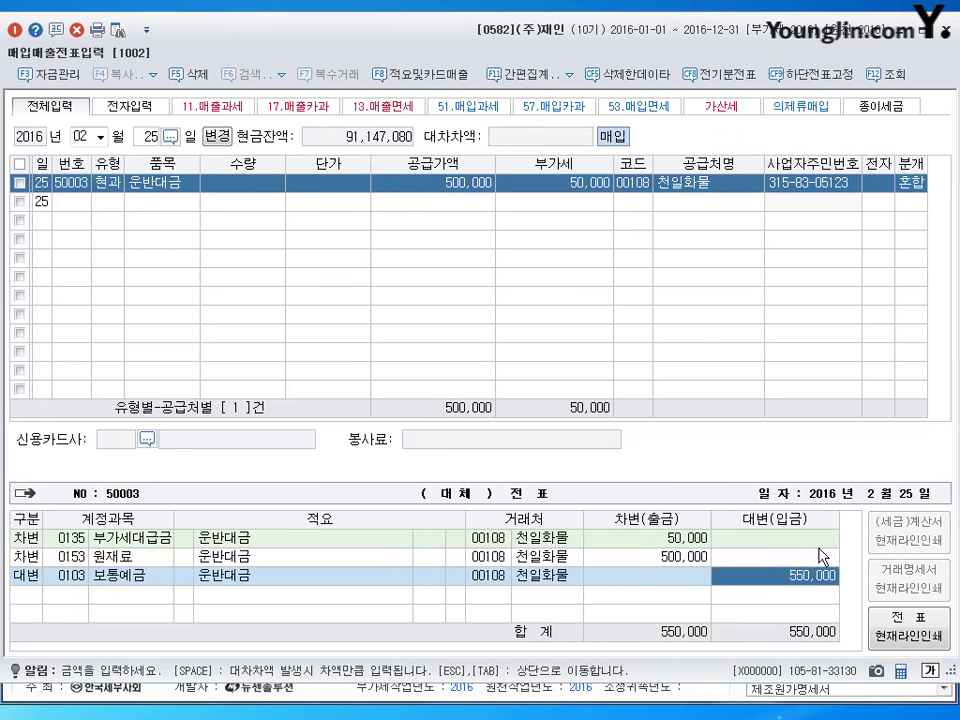
pyautogui.press('Return')
pyautogui.press('Escape')
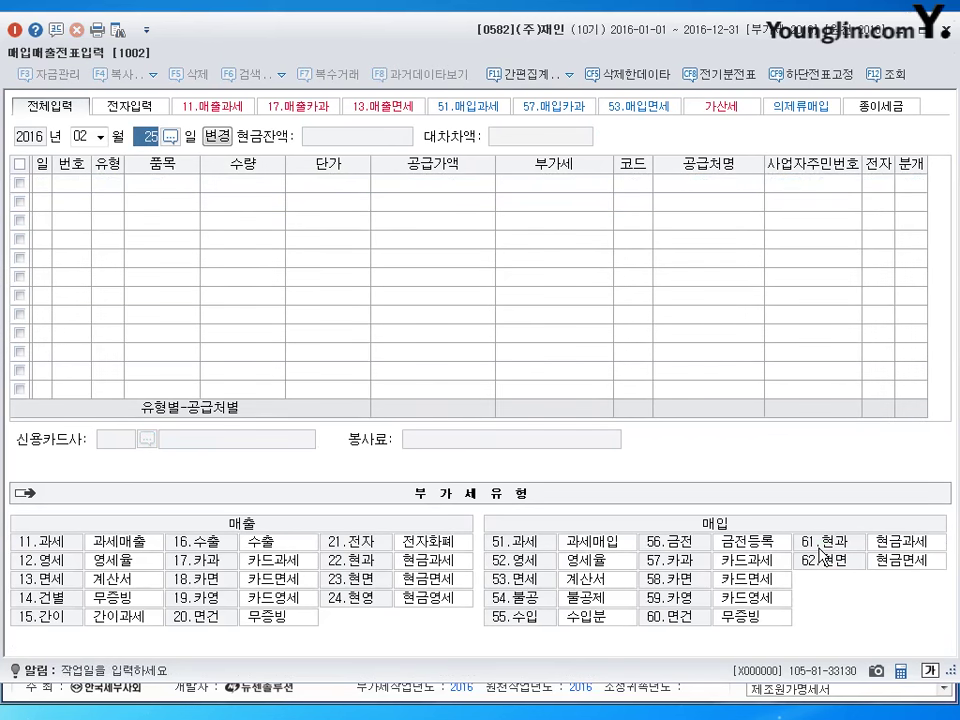
# Step: Change the entry day to 28 for the next transaction
pyautogui.write('28')
pyautogui.press('Return')
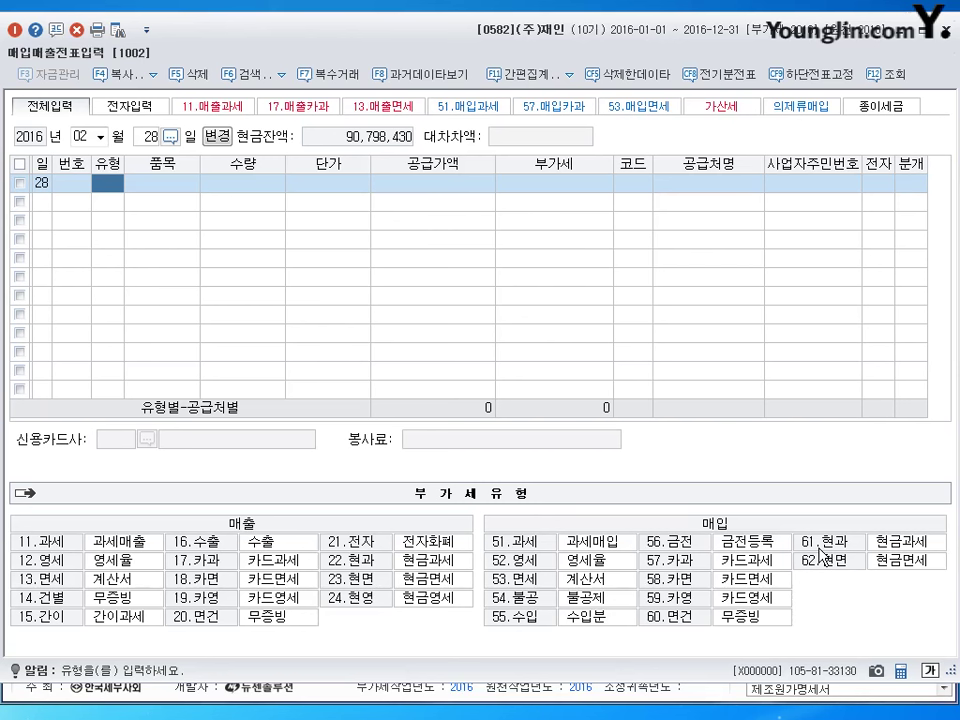
# Step: Enter a 과세 (11) sale of 제품 with 7,500,000 supply amount and 750,000 VAT
pyautogui.write('11')
pyautogui.press('Return')
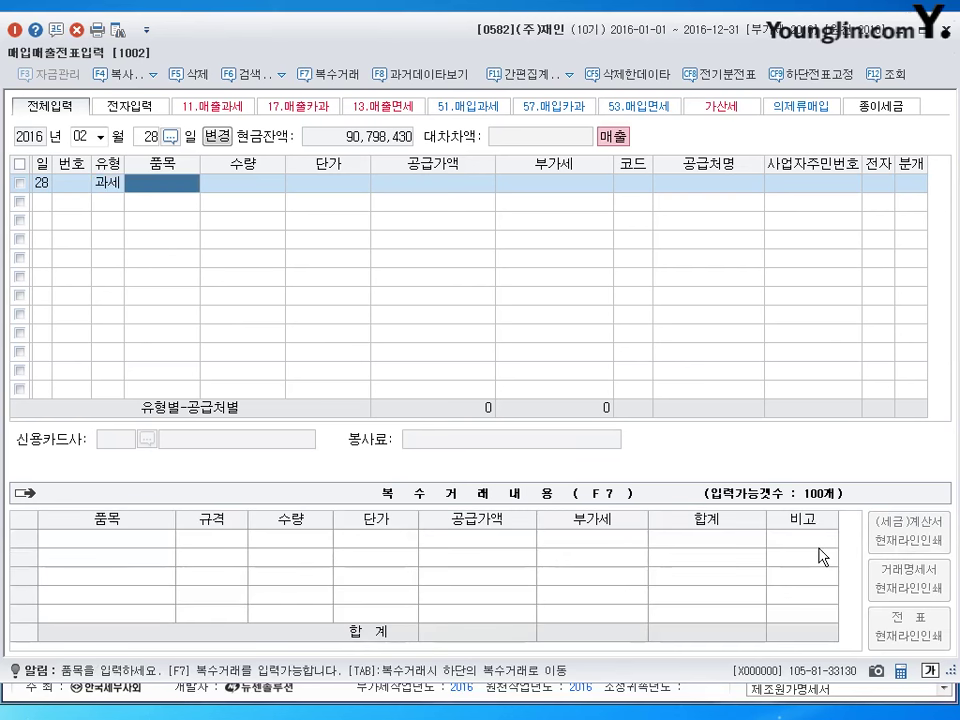
pyautogui.write('제품')
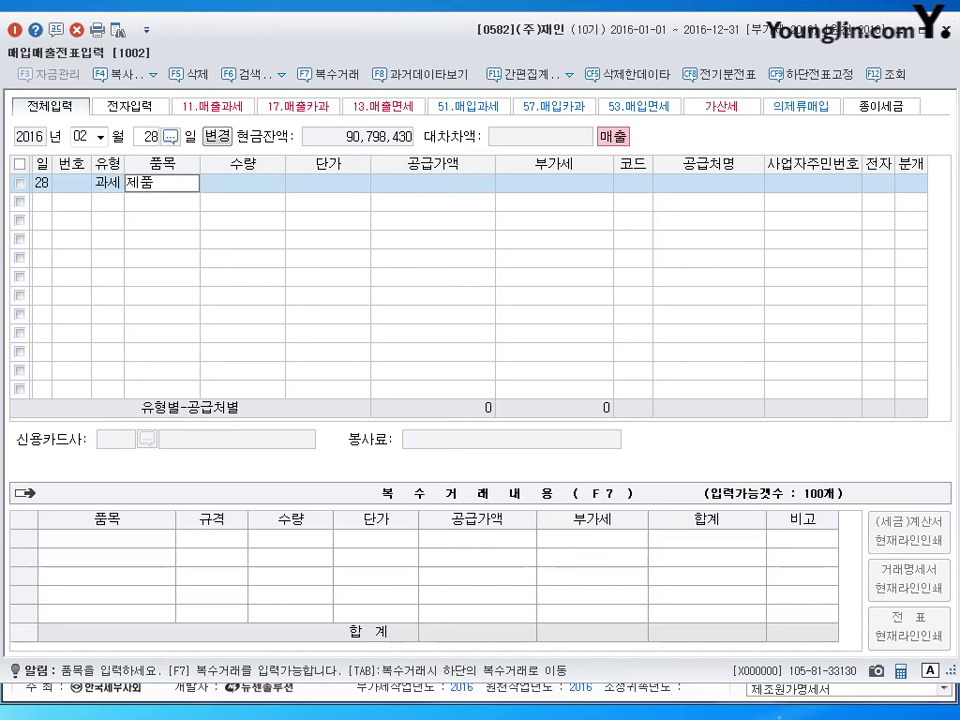
pyautogui.press('Return')
pyautogui.press('Return')
pyautogui.press('Return')
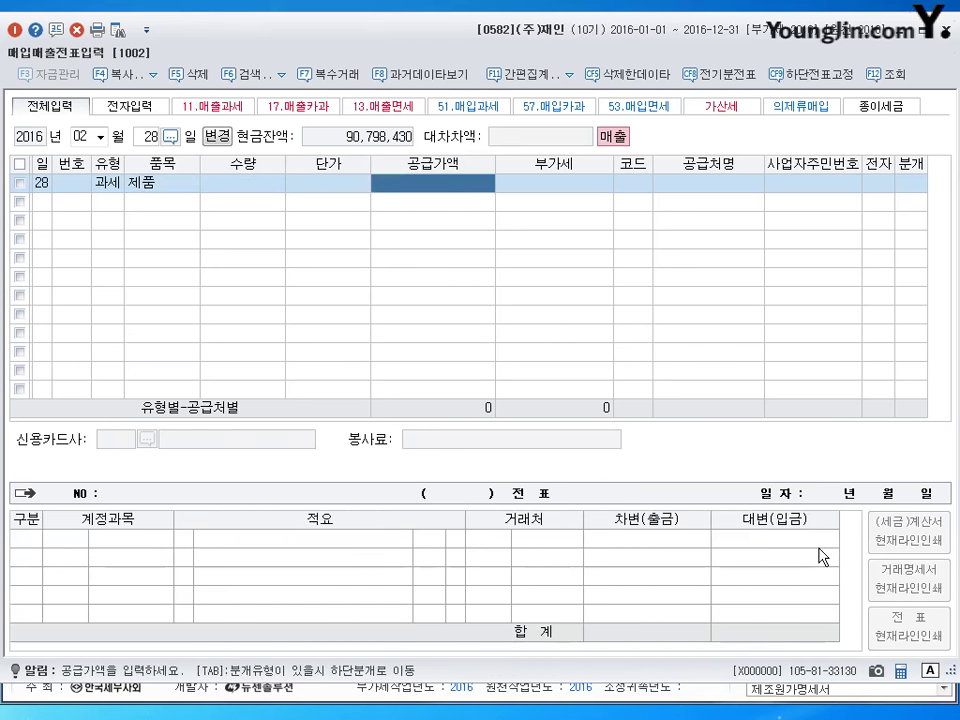
pyautogui.write('7,500,000')
pyautogui.press('Return')
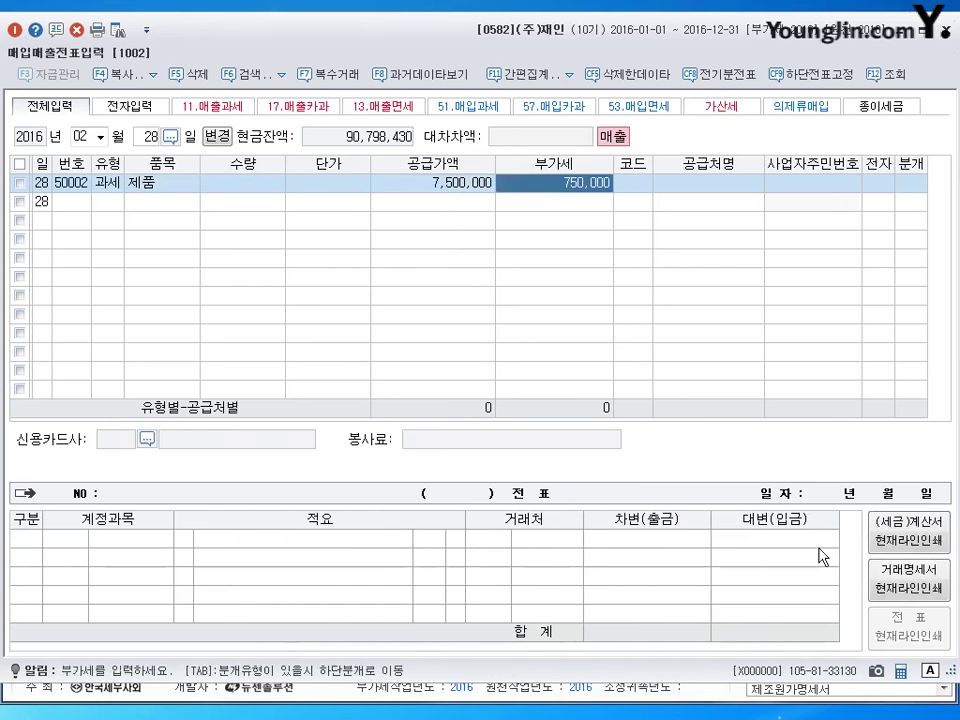
pyautogui.press('Return')
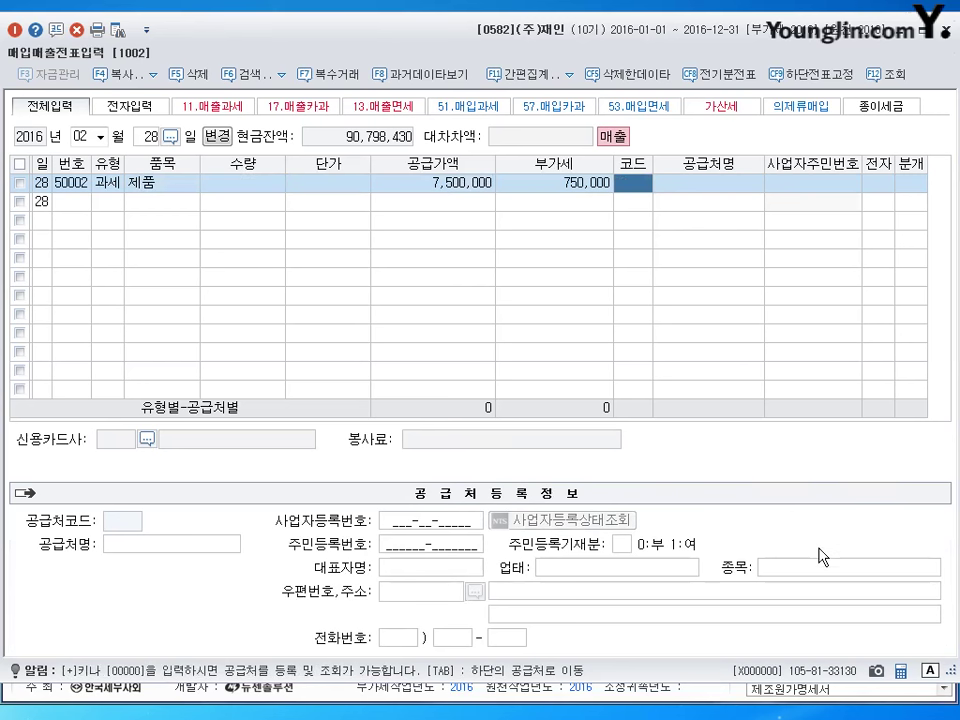
# Step: Set customer (주)태현, electronic invoice (전자 1) and mixed (혼합 3) journal type
pyautogui.write('태현')
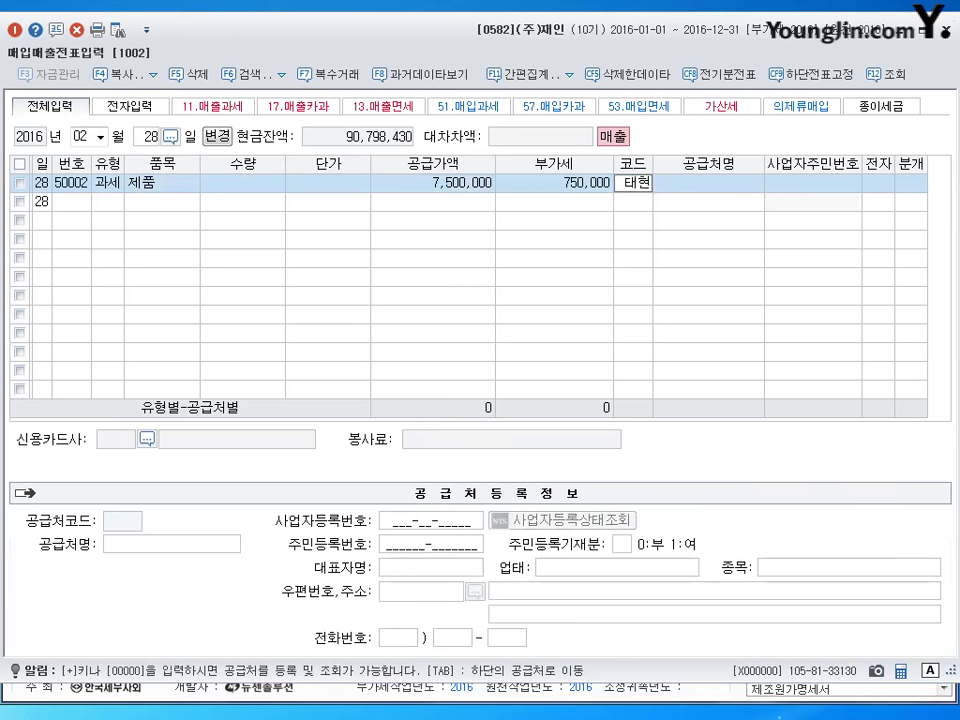
pyautogui.press('Return')
pyautogui.press('Return')
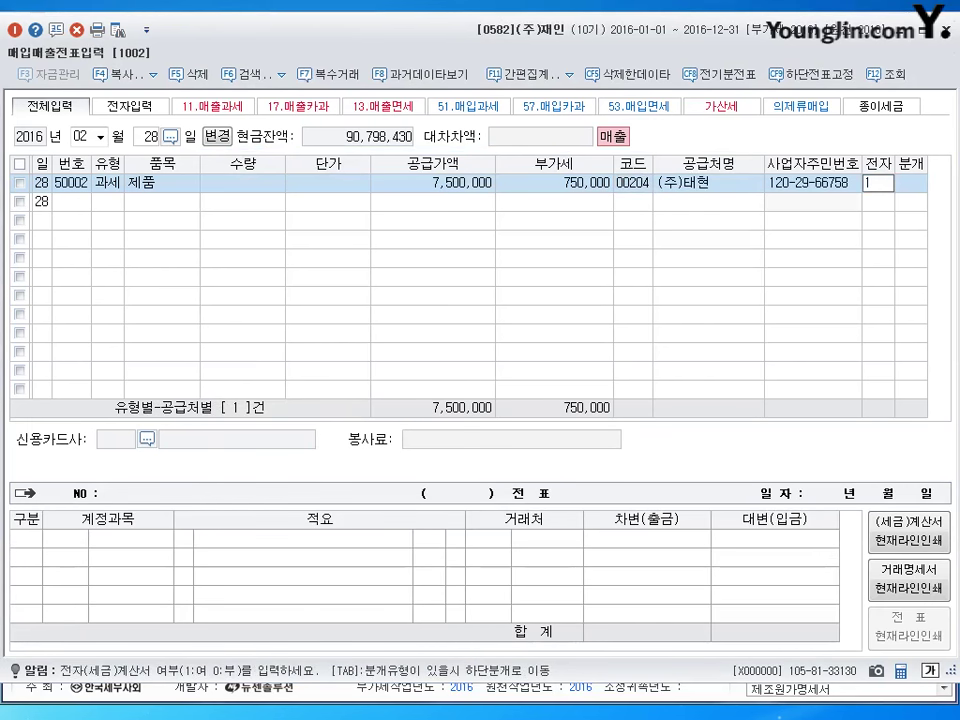
pyautogui.write('1')
pyautogui.press('Return')
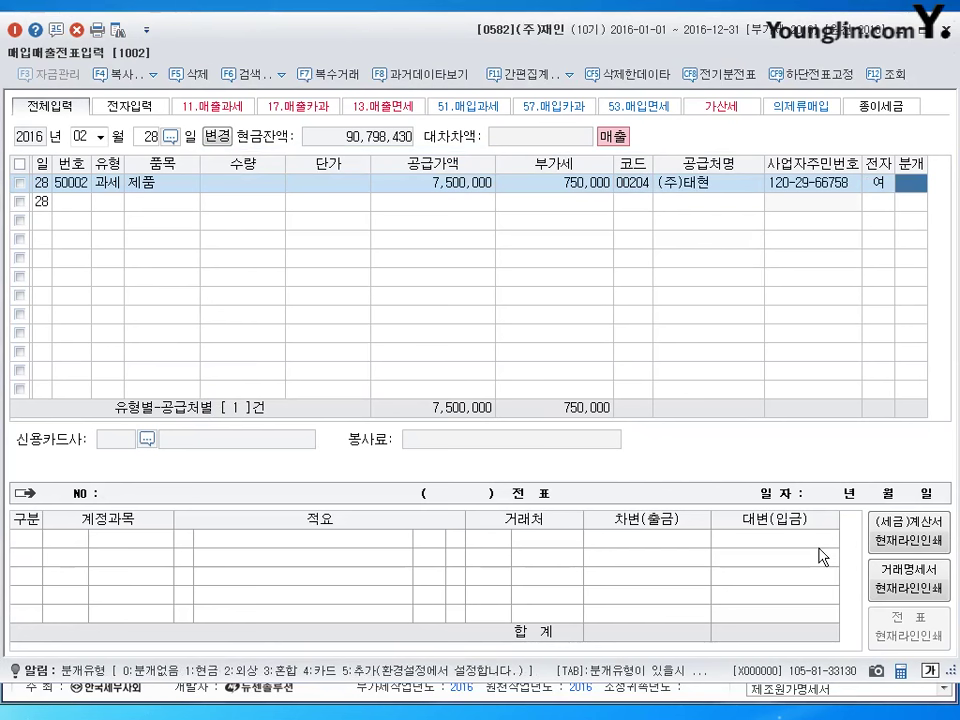
pyautogui.write('3')
pyautogui.press('Return')
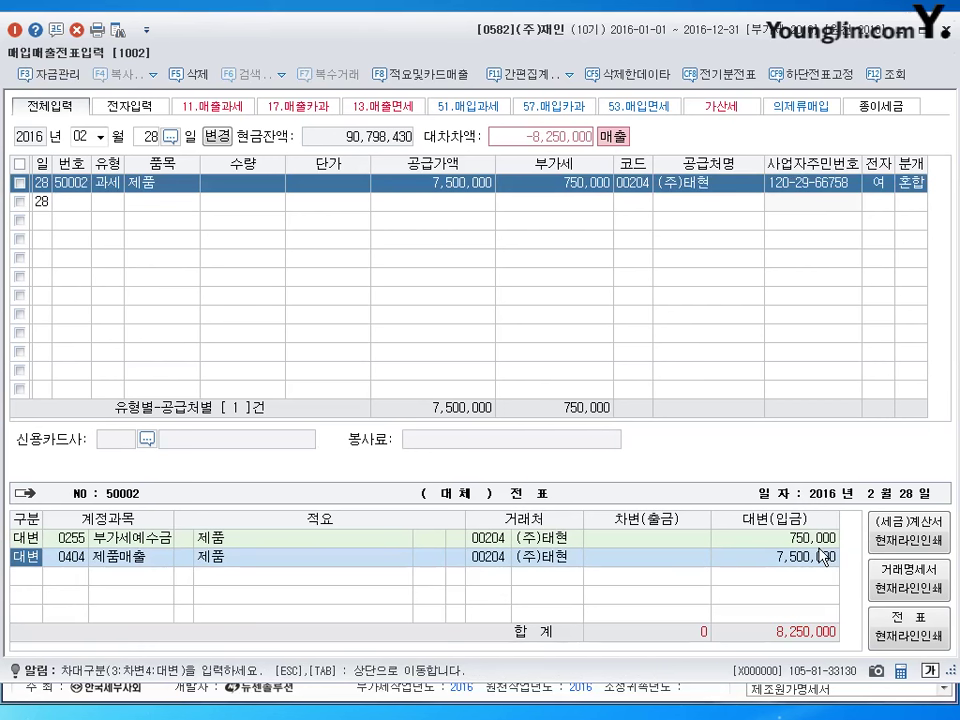
pyautogui.press('Return')
pyautogui.press('Return')
pyautogui.press('Return')
pyautogui.press('Return')
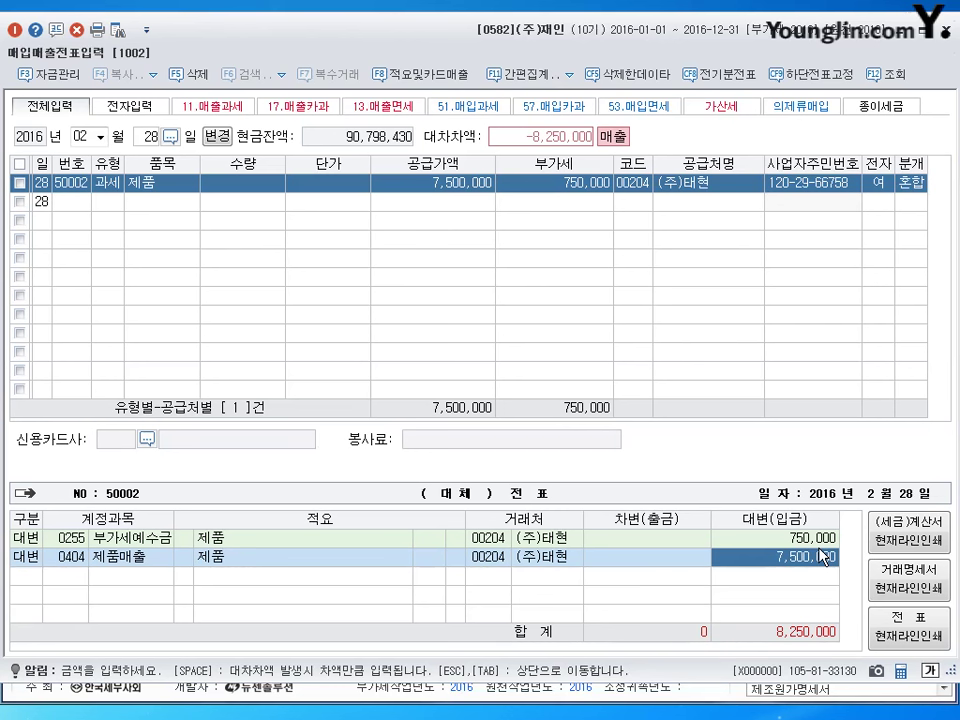
# Step: Add a 0103 보통예금 debit line to the Feb 28 sale's journal
pyautogui.press('Return')
pyautogui.write('3')
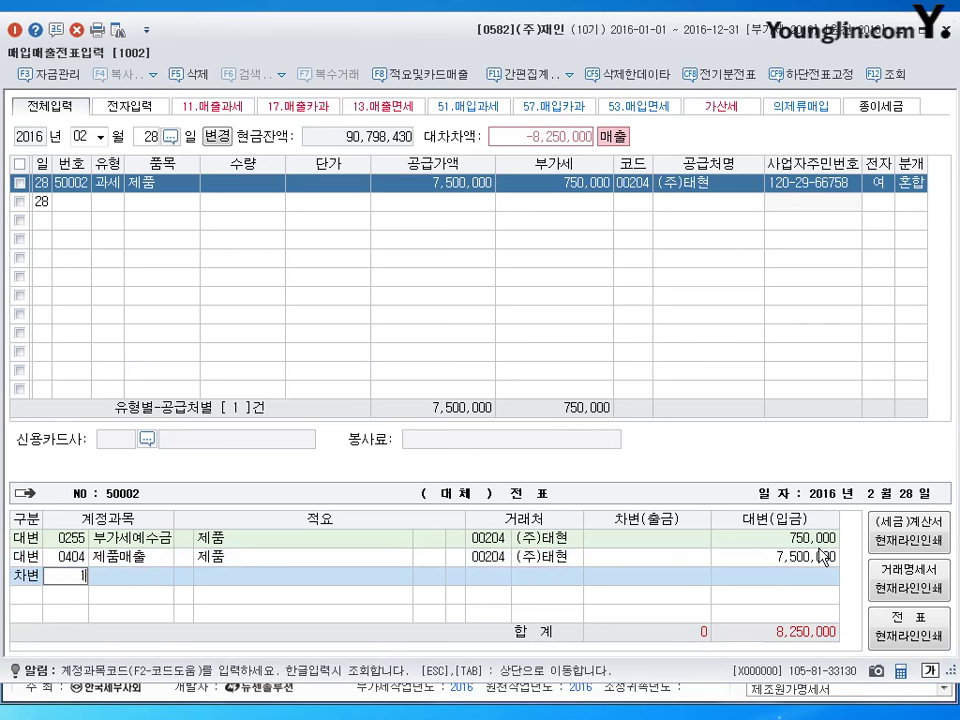
pyautogui.write('103')
pyautogui.press('Return')
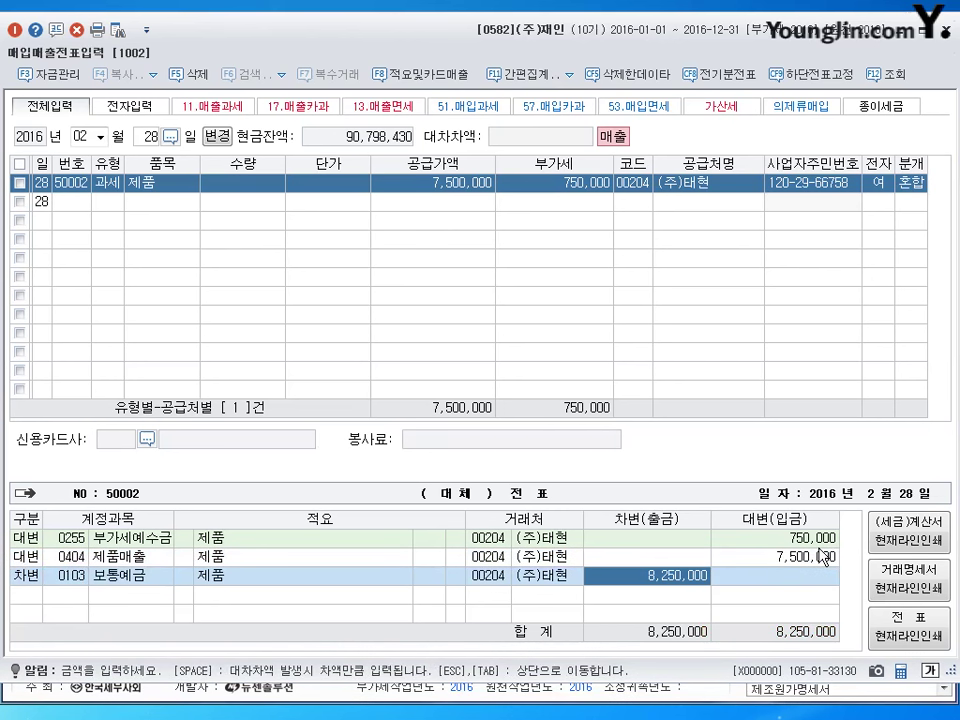
# Step: Correct the supply amount to 75,000,000 with 7,500,000 VAT and review the journal lines
pyautogui.click(451, 185)
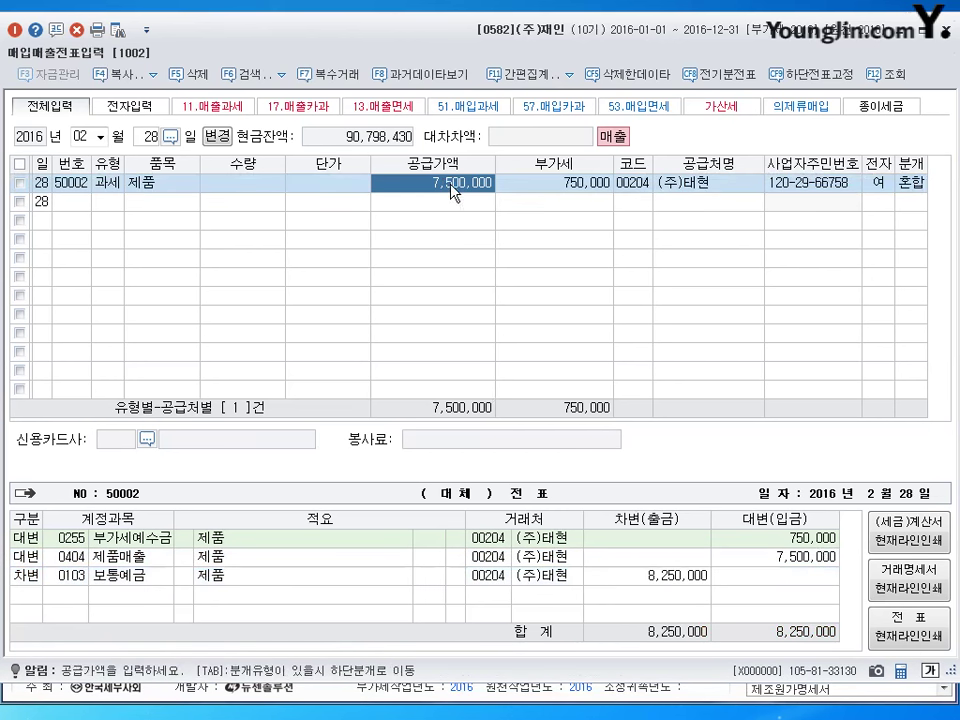
pyautogui.write('75000000')
pyautogui.press('Return')
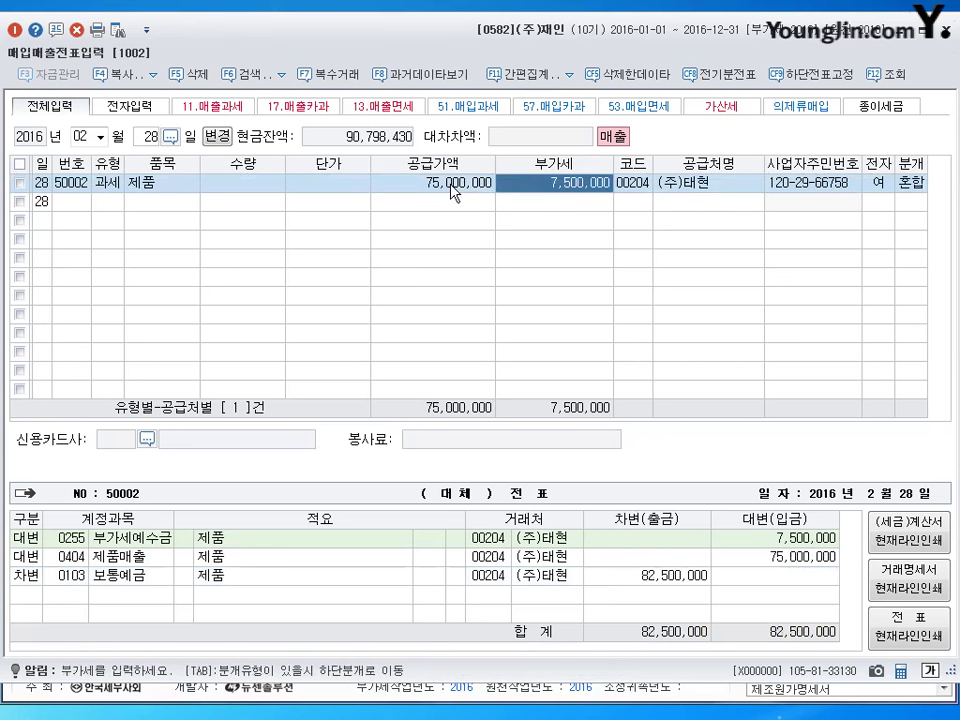
pyautogui.press('Return')
pyautogui.press('Return')
pyautogui.press('Return')
pyautogui.press('Return')
pyautogui.press('Return')
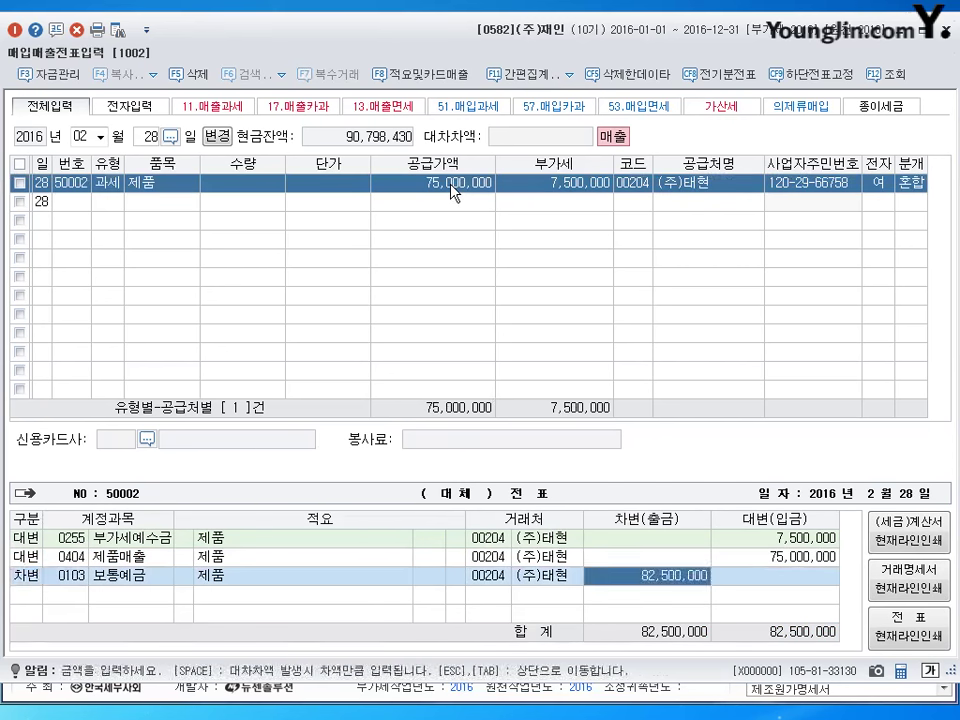
pyautogui.press('Up')
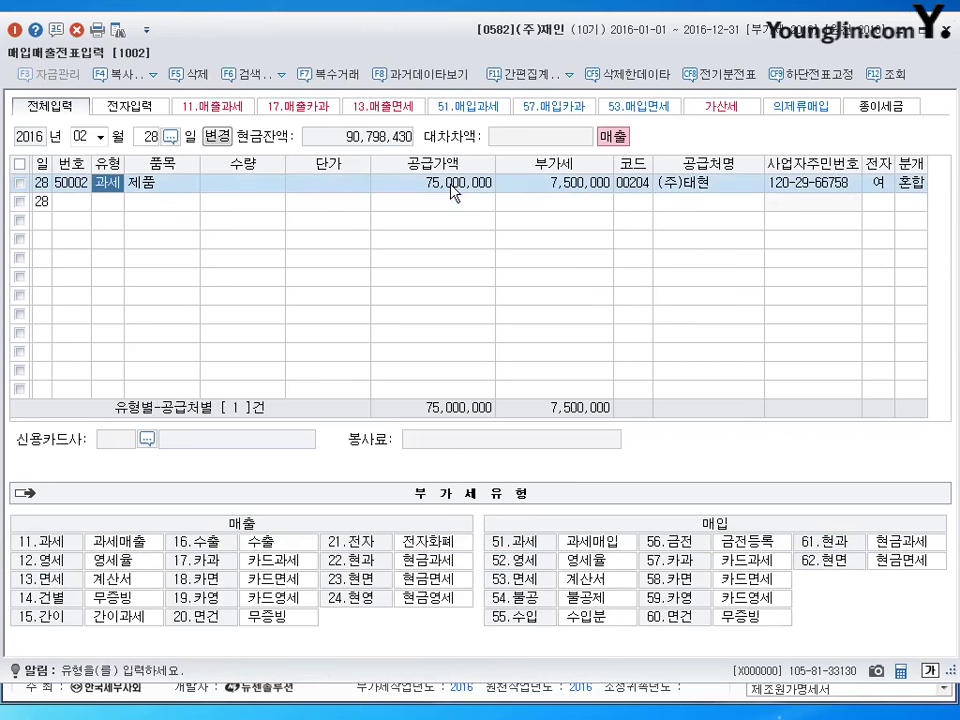
pyautogui.click(915, 184)
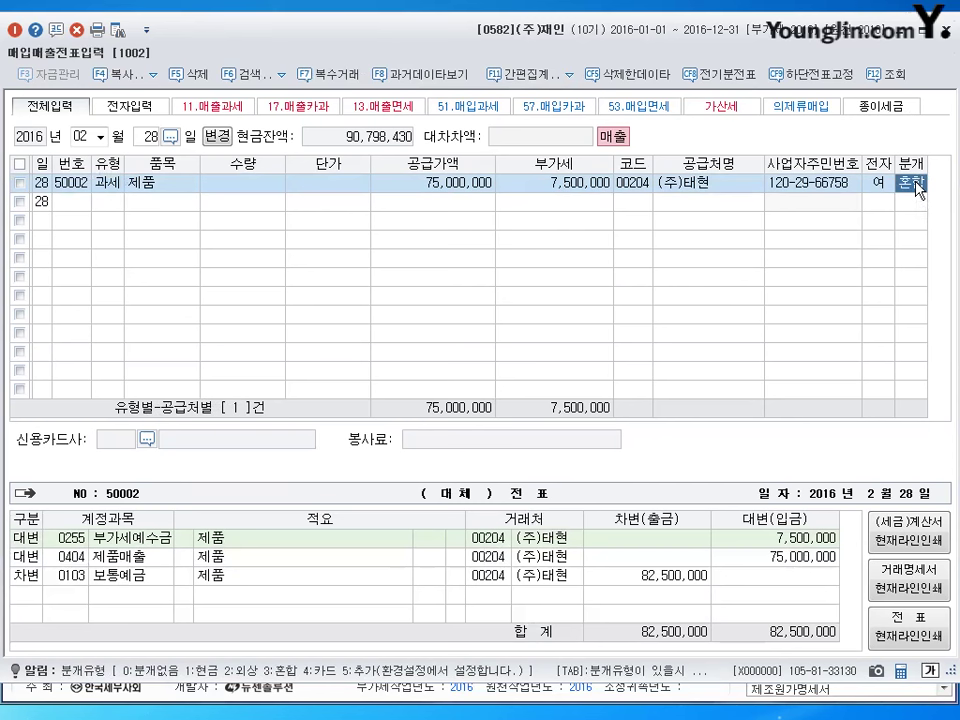
pyautogui.click(90, 143)
# Step: Date a new entry March 20 and set its VAT type to 57 카과
pyautogui.write('3')
pyautogui.press('Return')
pyautogui.write('20')
pyautogui.press('Return')
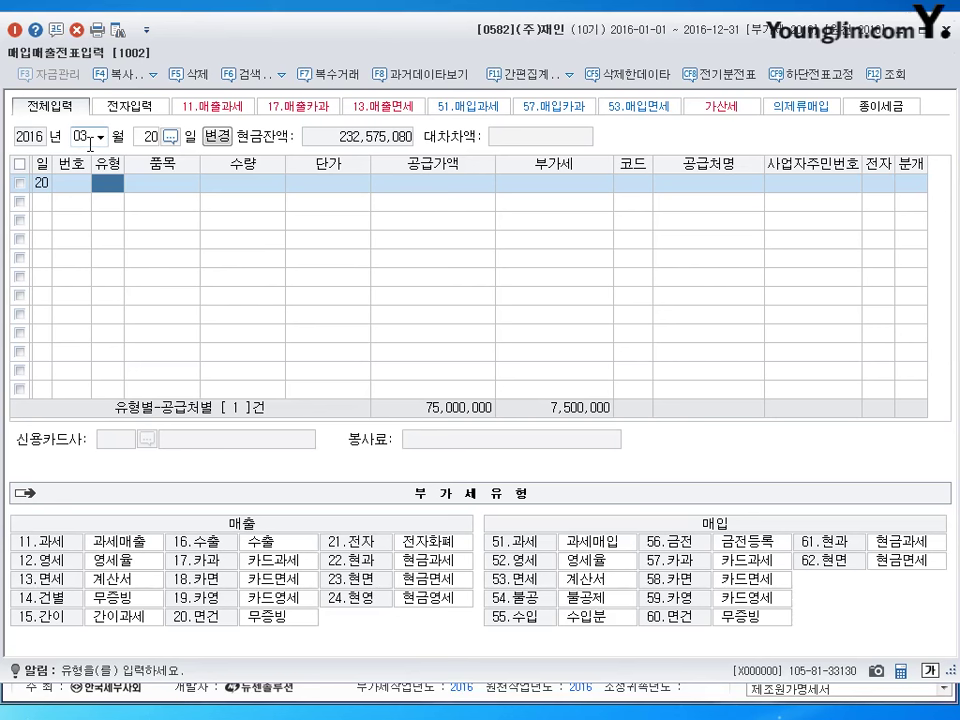
pyautogui.write('57')
pyautogui.press('Return')
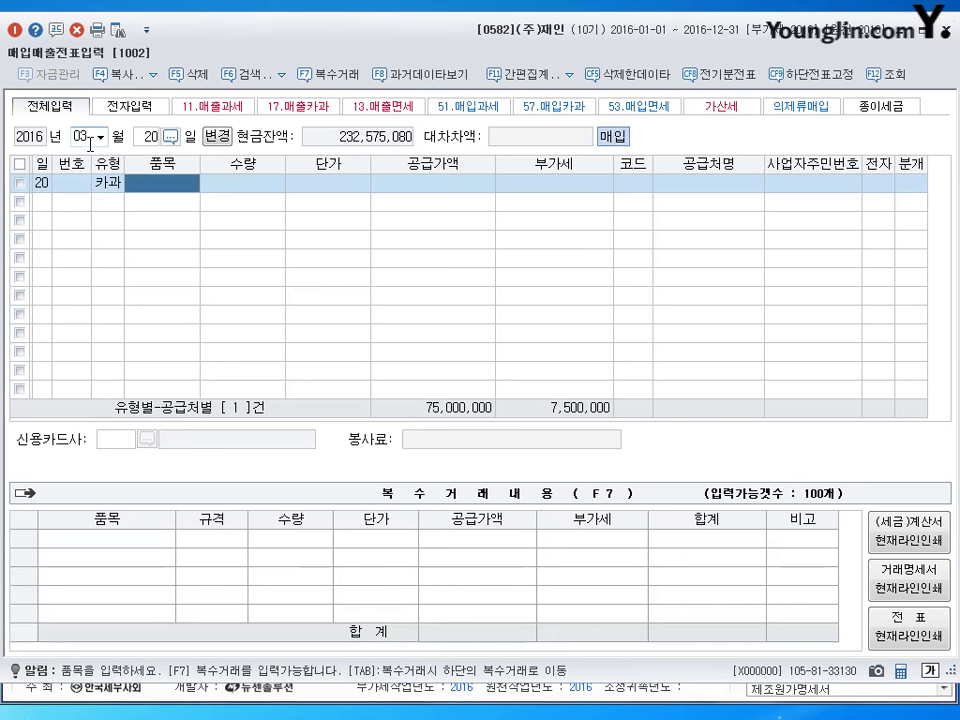
# Step: Enter item 계약금, 4,000,000 plus 400,000 VAT, from supplier (주)금강기획
pyautogui.write('계약금')
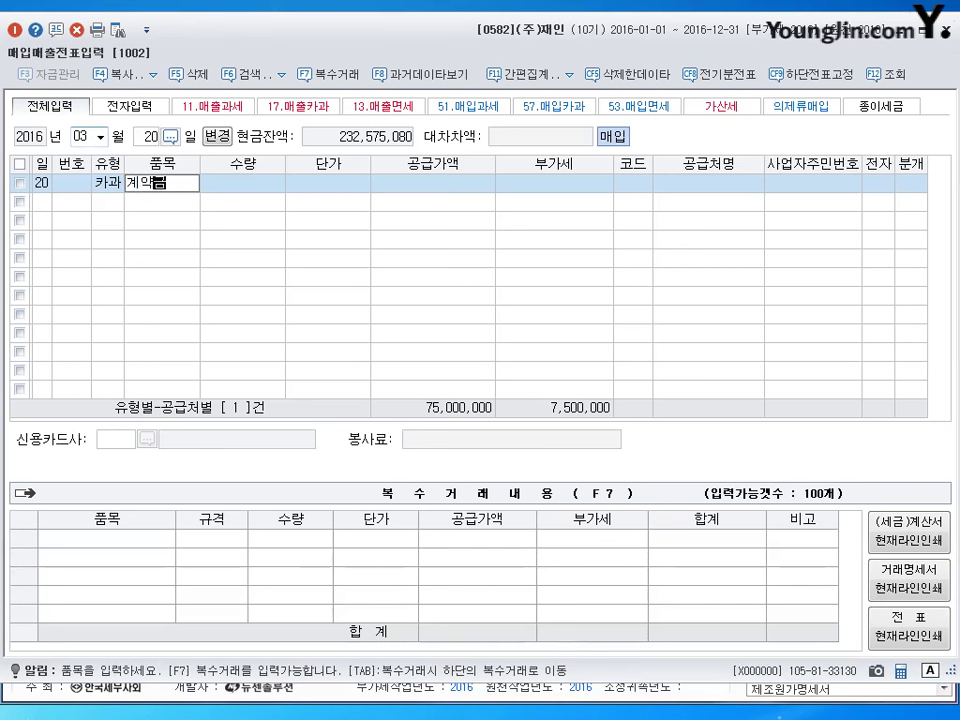
pyautogui.press('Return')
pyautogui.press('Return')
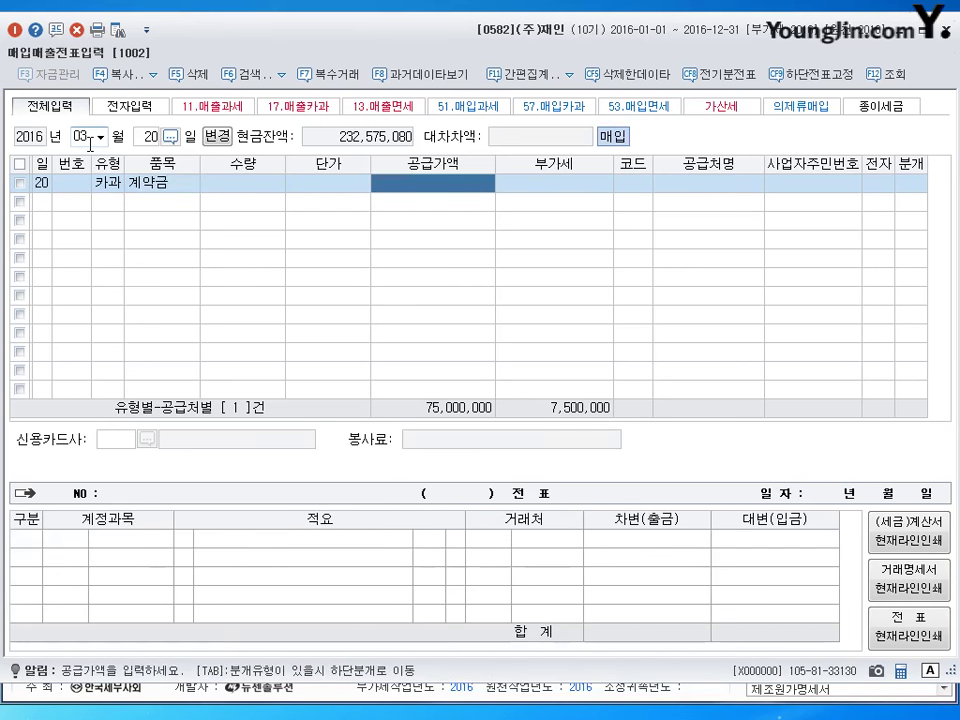
pyautogui.write('4400000')
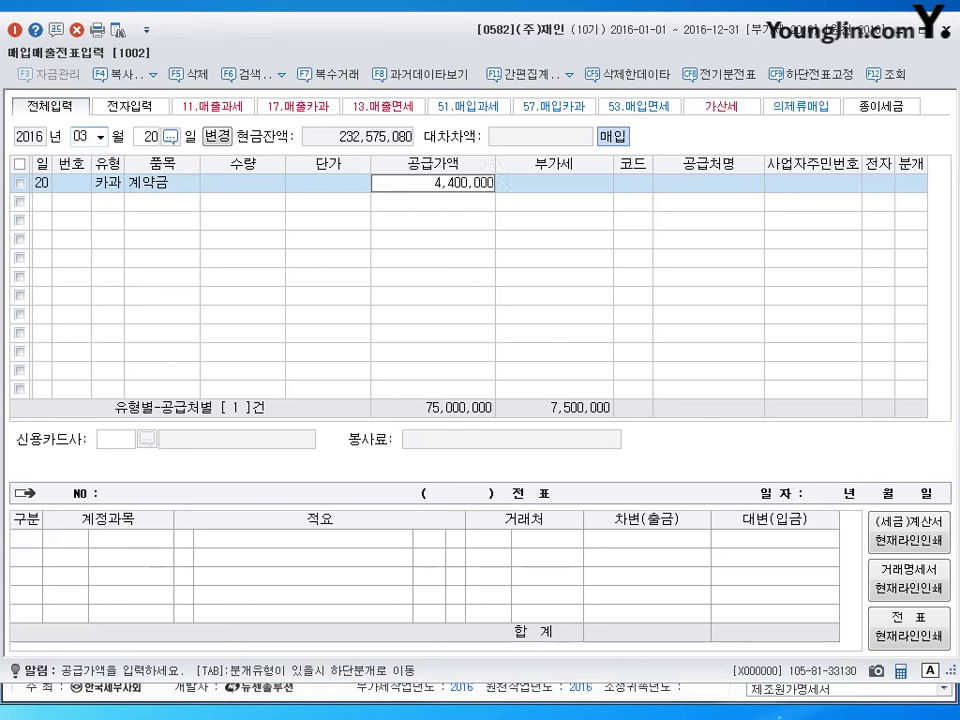
pyautogui.press('Return')
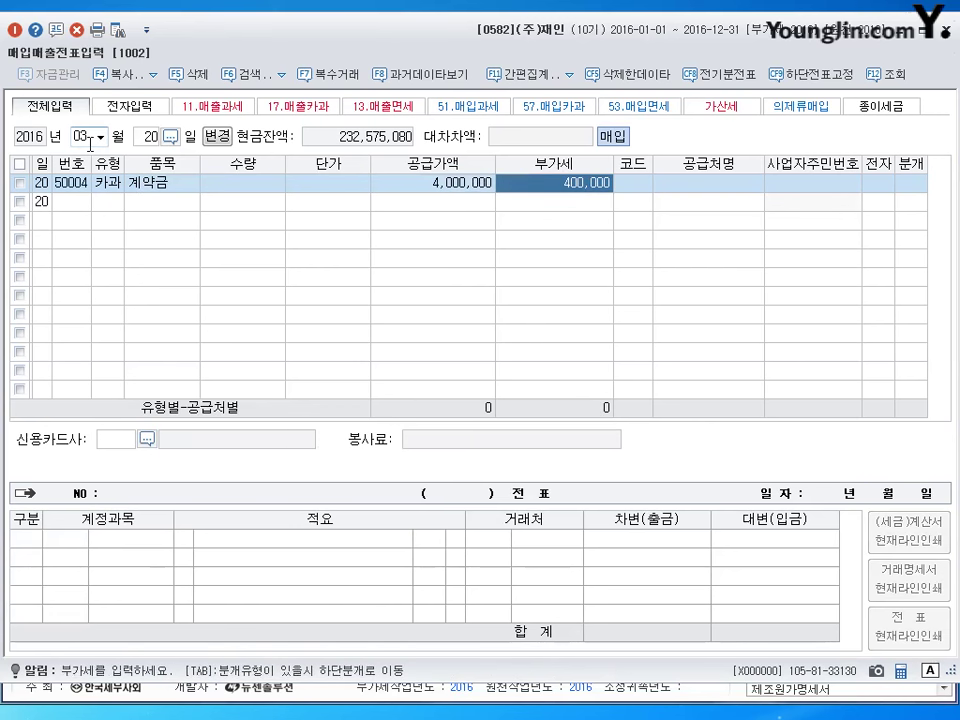
pyautogui.press('Return')
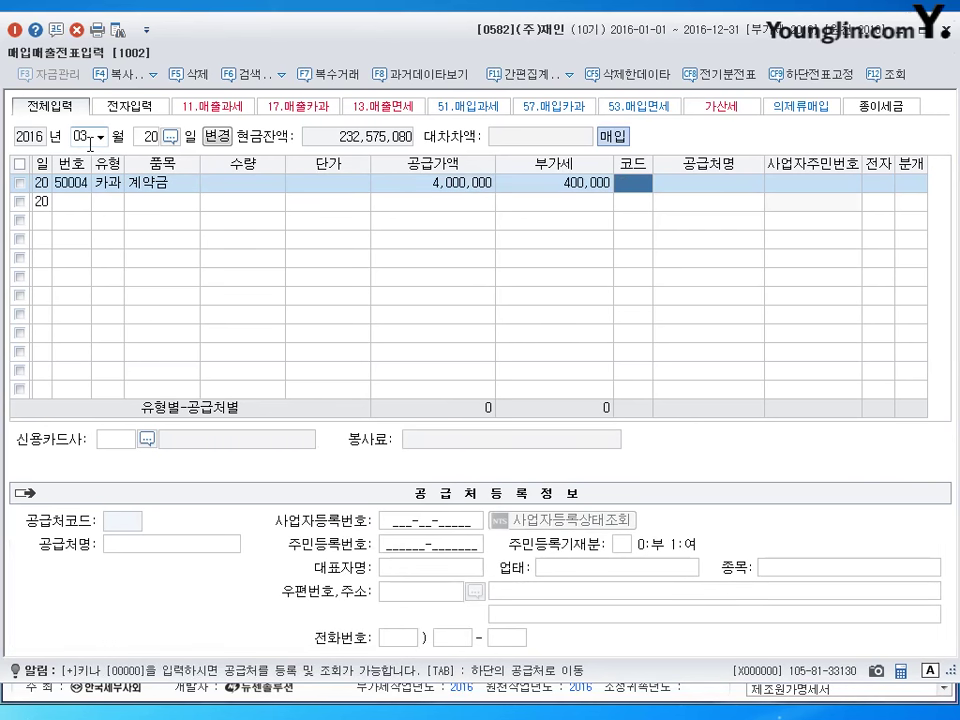
pyautogui.write('금강')
pyautogui.press('Return')
pyautogui.press('Return')
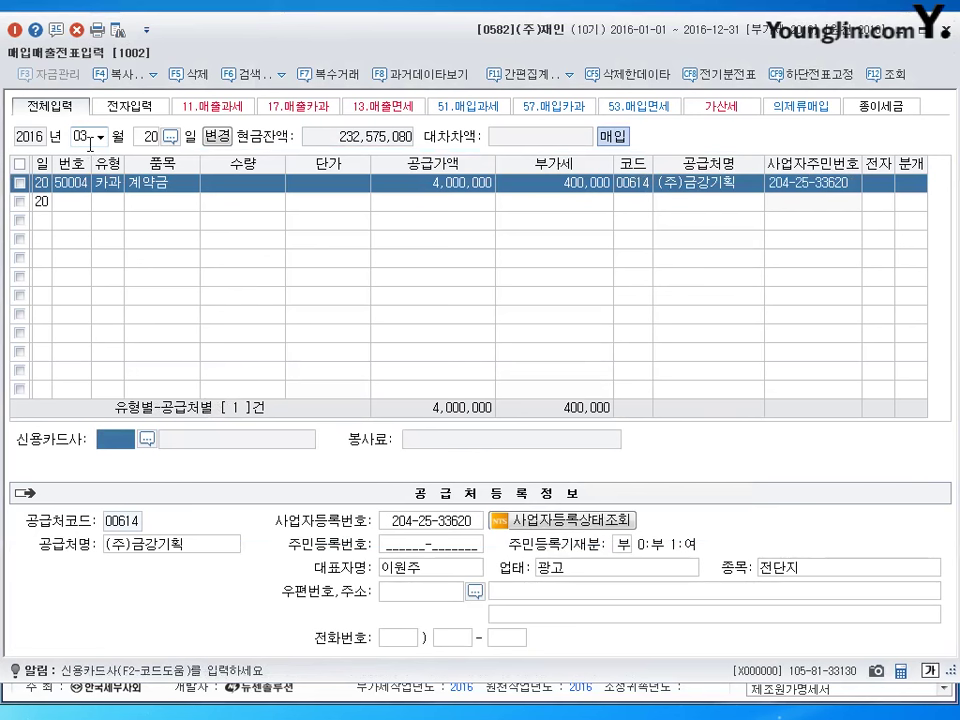
# Step: Choose 현대카드 as card company and journal it as card, debiting 0131 선급금
pyautogui.click(146, 440)
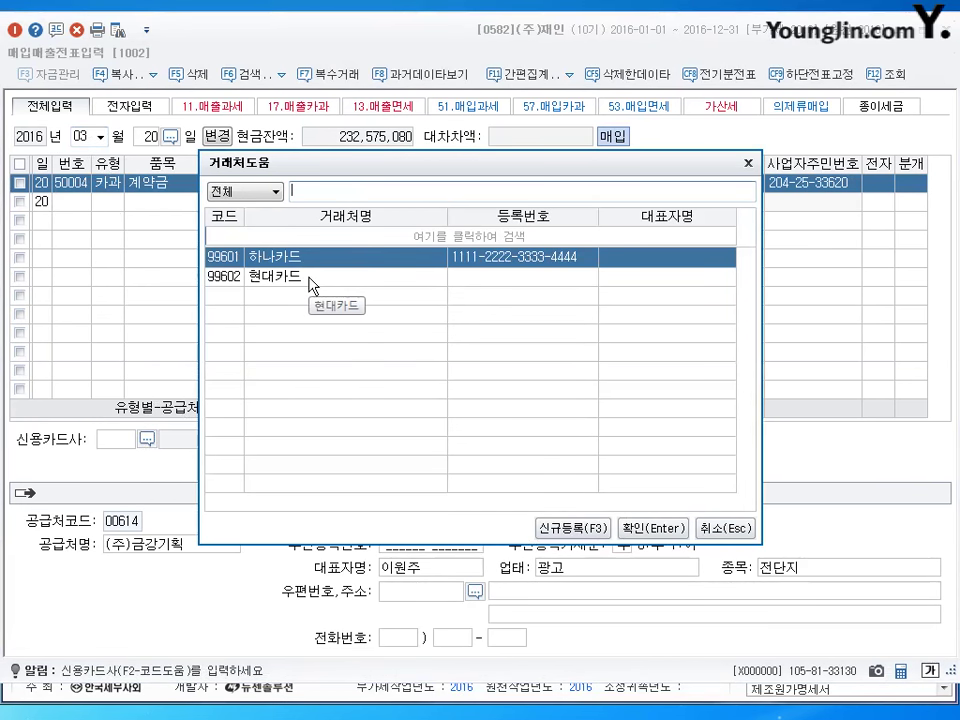
pyautogui.click(308, 280)
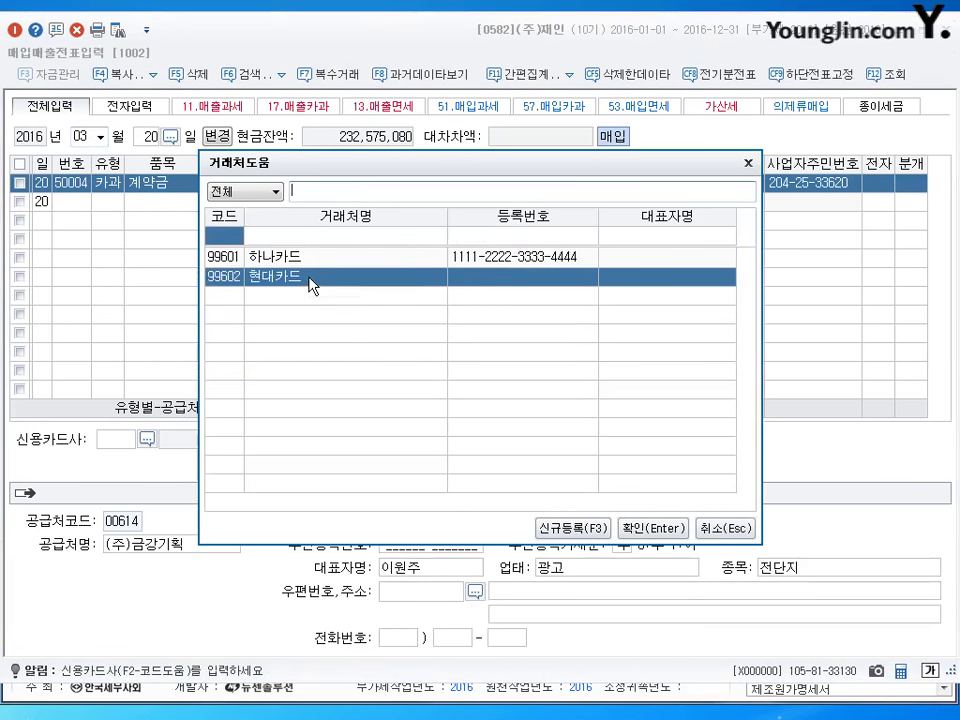
pyautogui.click(633, 530)
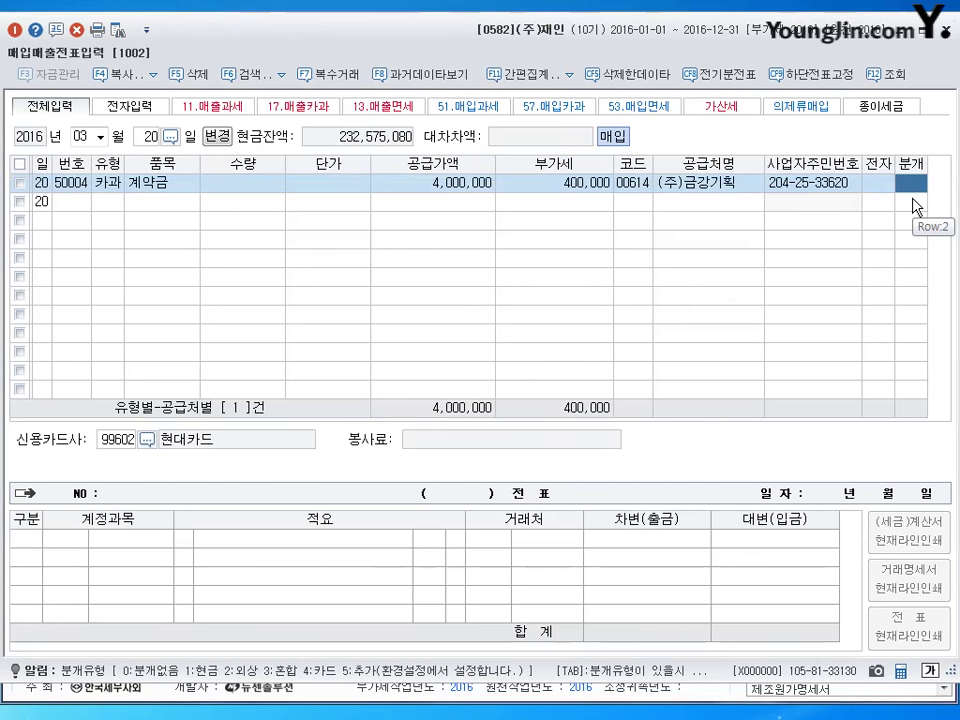
pyautogui.press('4')
pyautogui.press('Return')
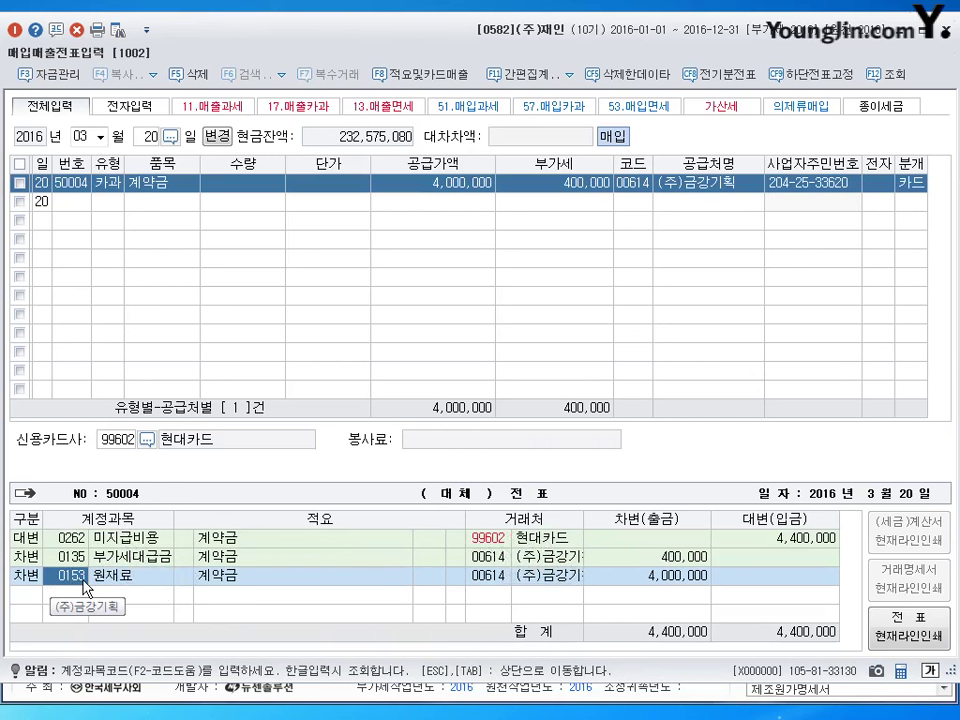
pyautogui.write('0131')
pyautogui.press('Return')
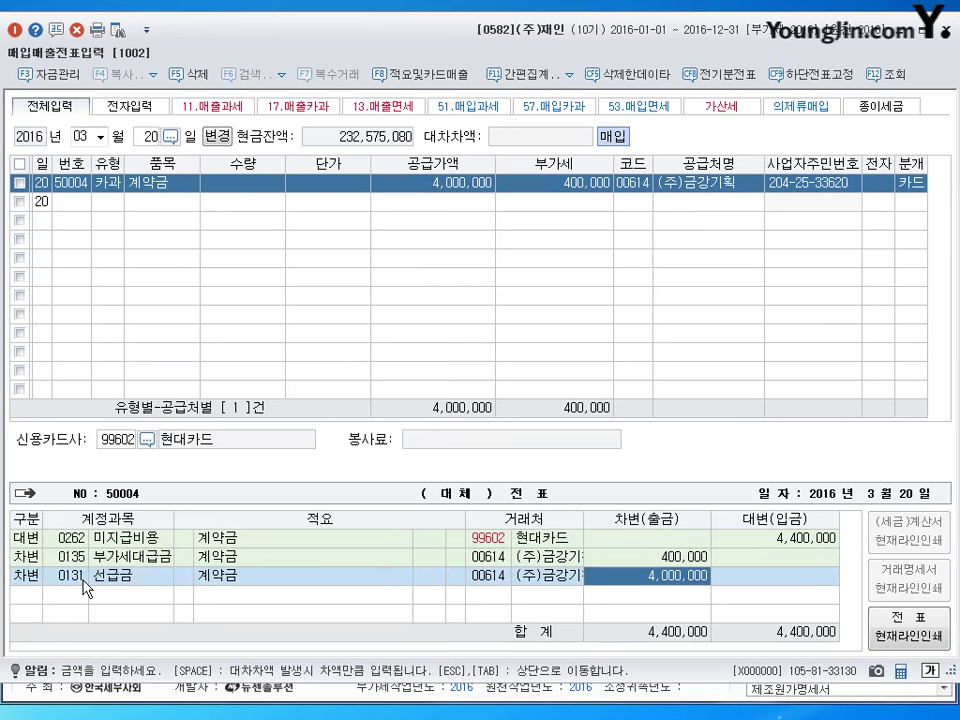
pyautogui.press('Return')
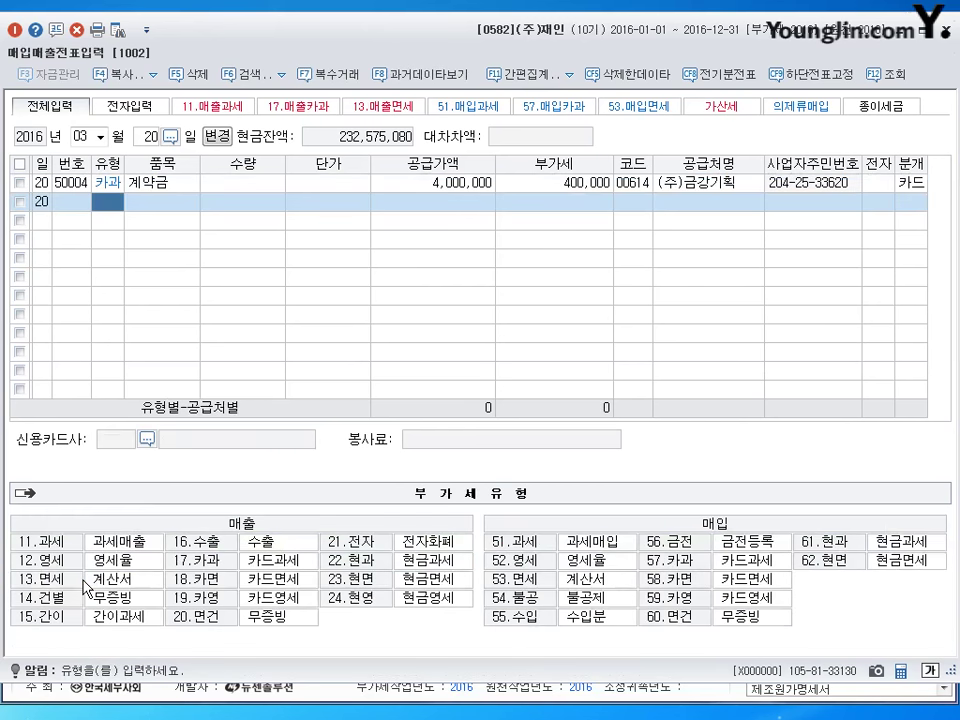
pyautogui.press('Escape')
# Step: Set the new entry's day to March 25
pyautogui.write('25')
pyautogui.press('Return')
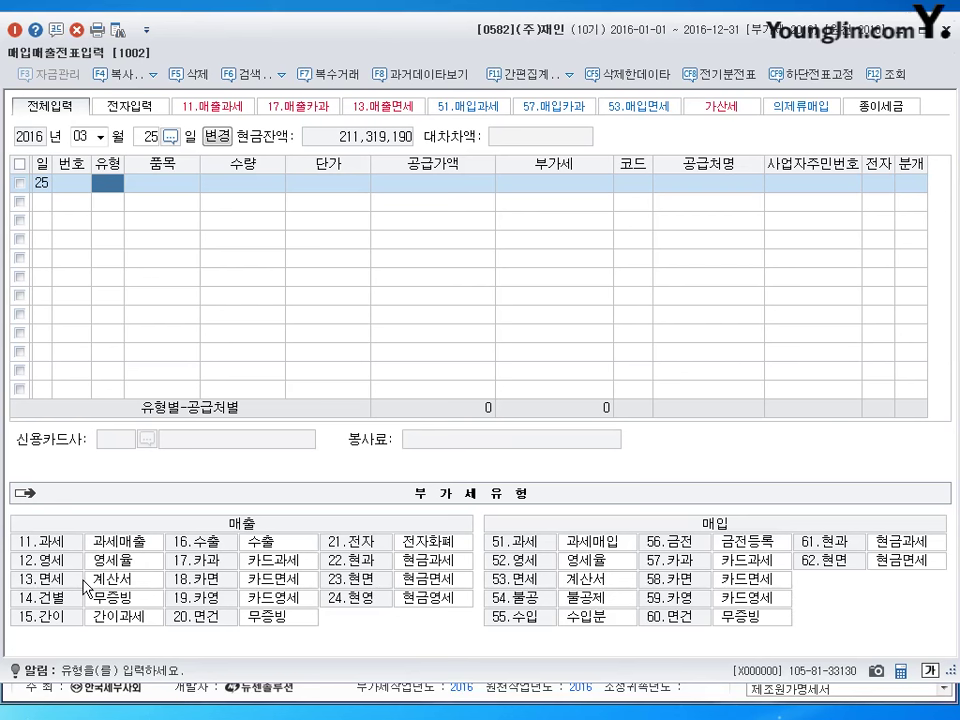
# Step: Set the VAT type to 54 불공 and the item to 정지및철거비
pyautogui.write('54')
pyautogui.press('Return')
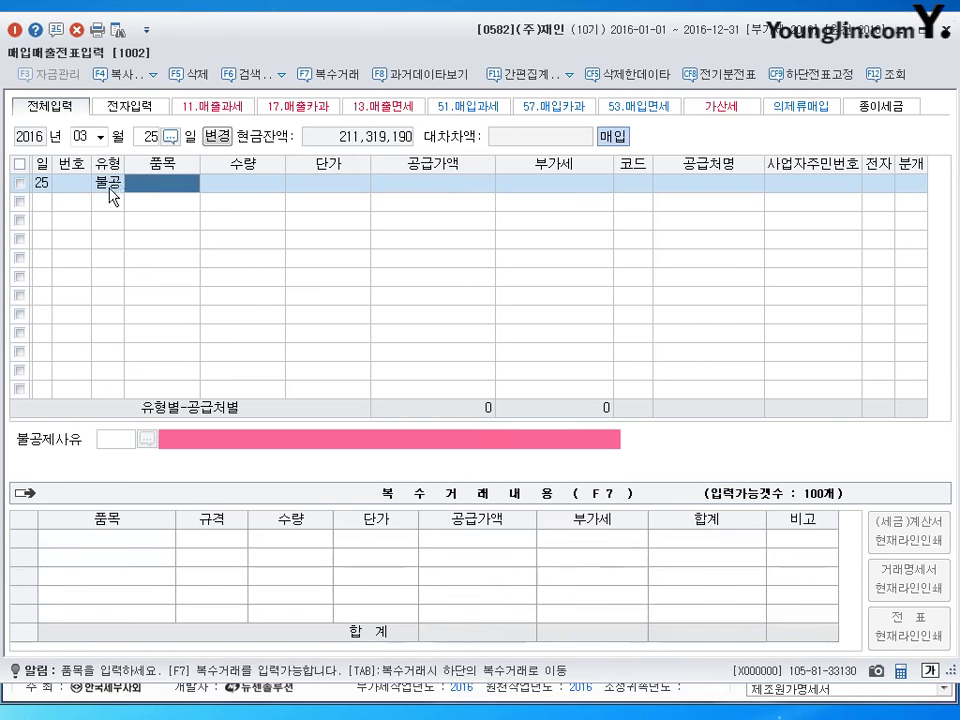
pyautogui.click(109, 186)
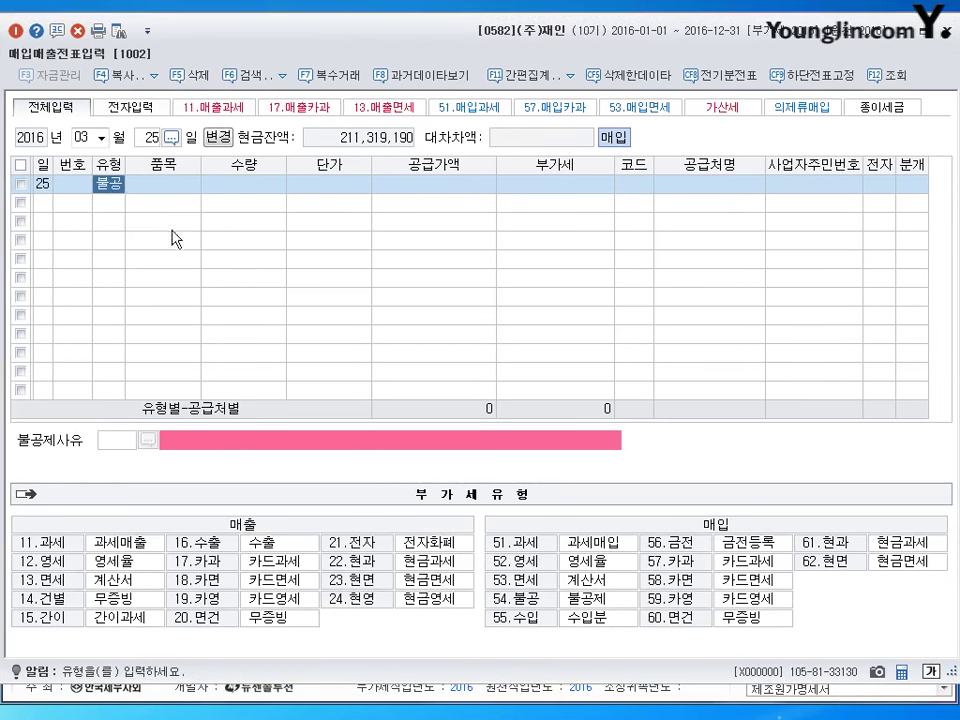
pyautogui.click(130, 190)
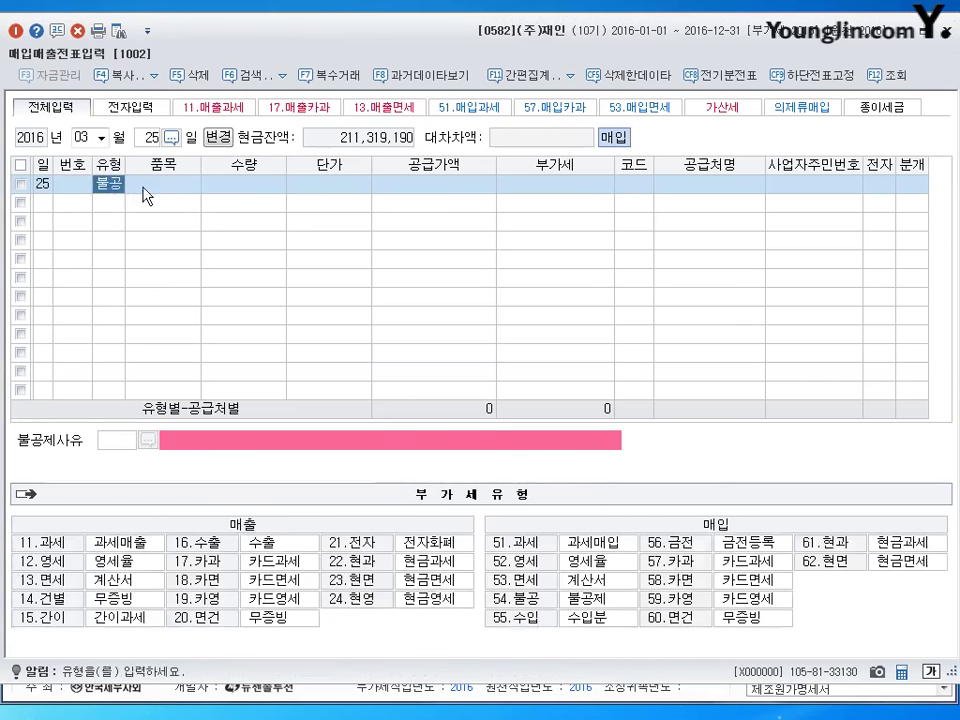
pyautogui.hotkey('shift', 'Tab')
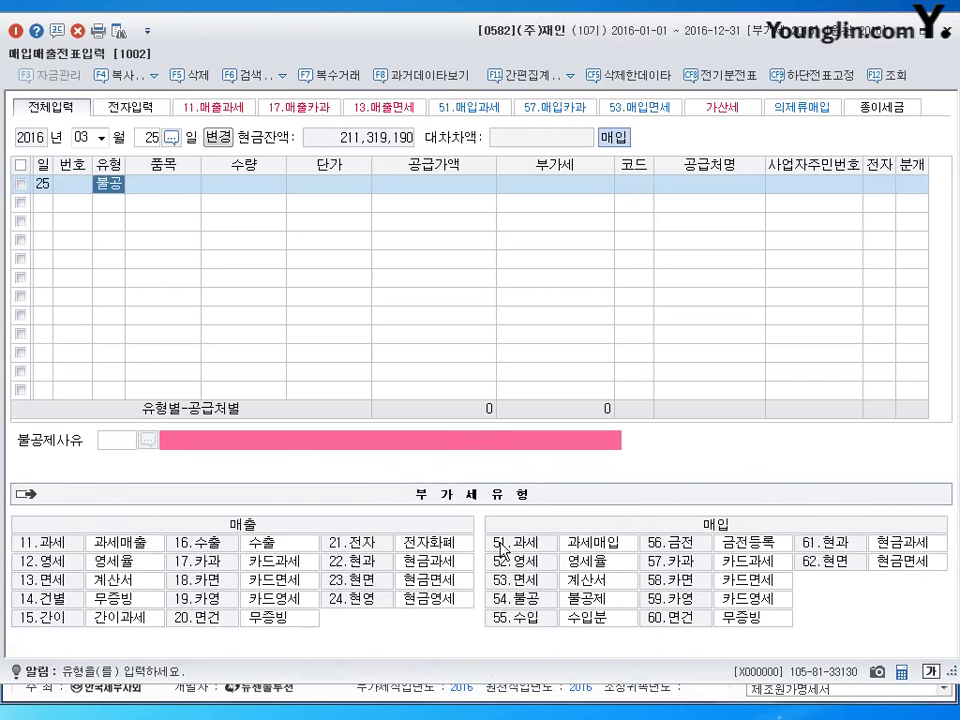
pyautogui.click(155, 190)
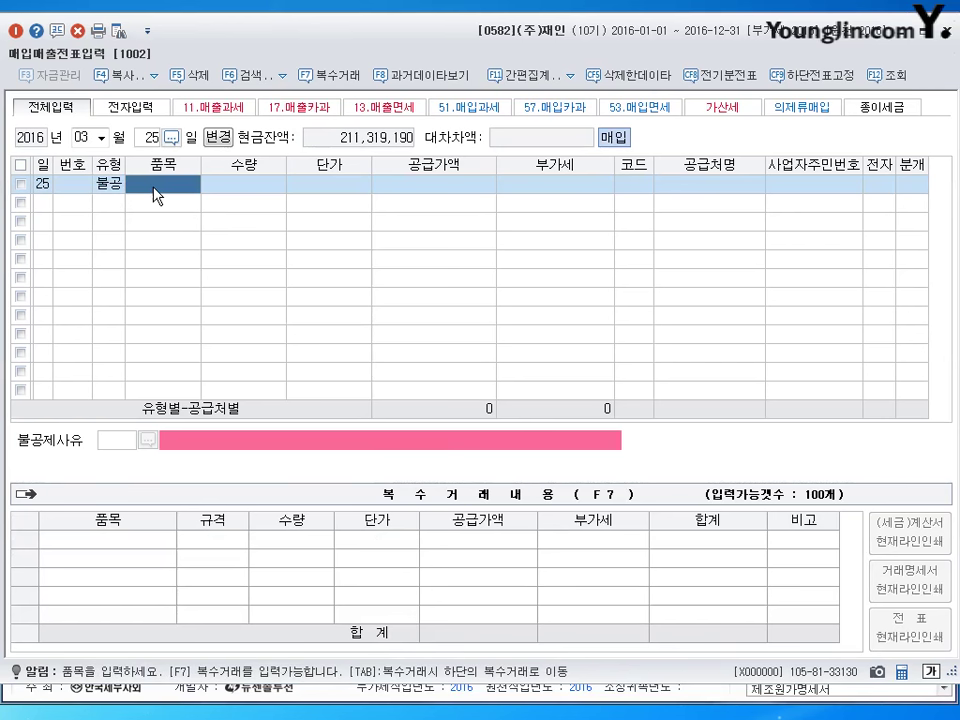
pyautogui.write('접자인쇄')
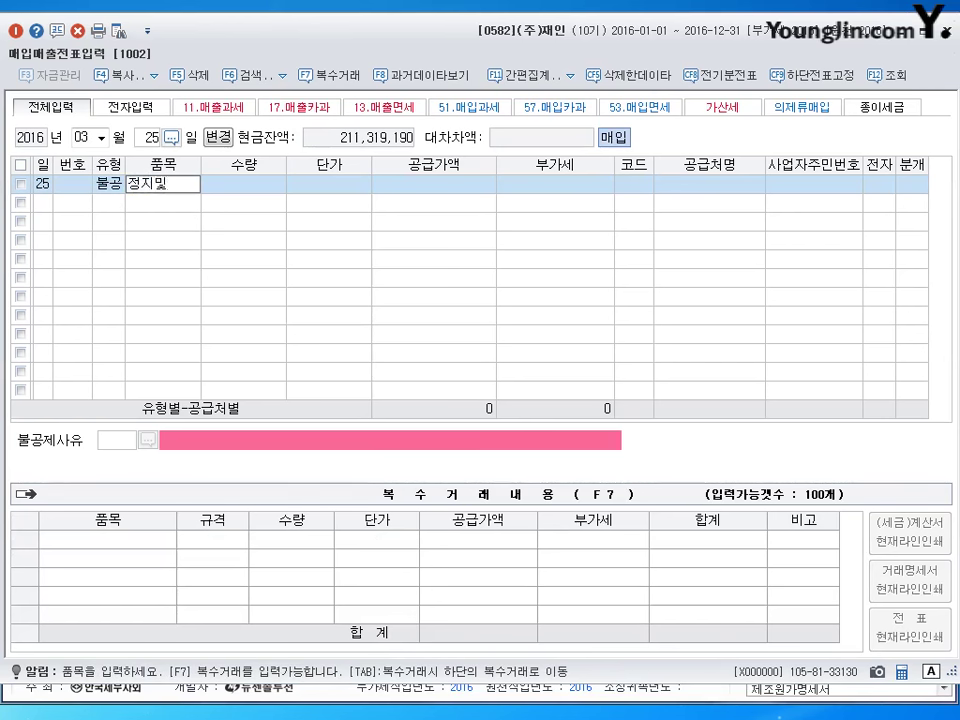
pyautogui.write('거비')
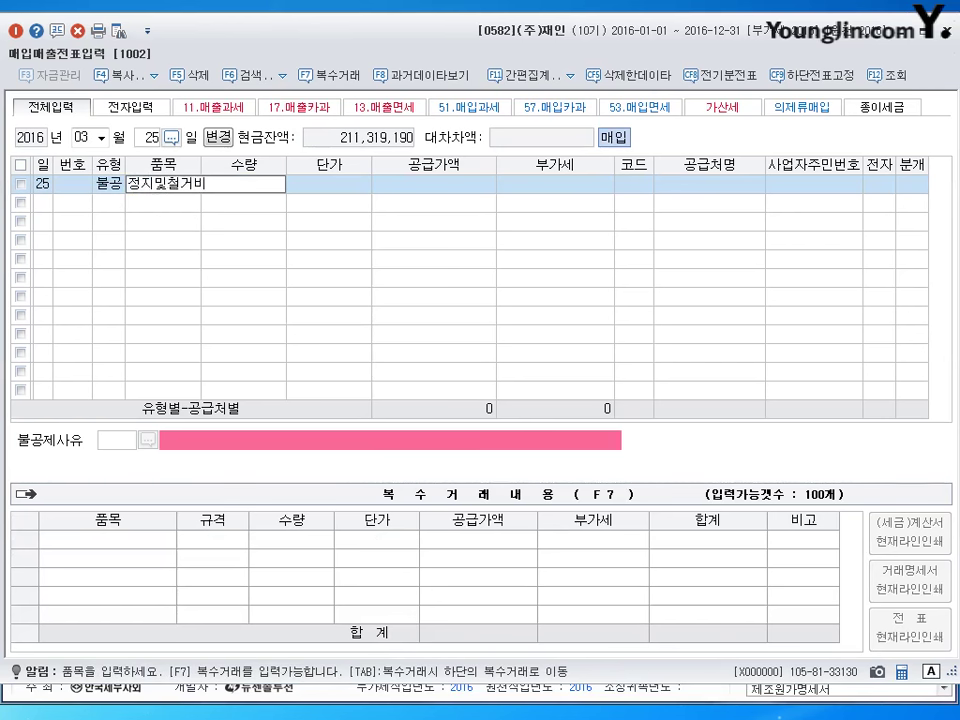
pyautogui.press('Return')
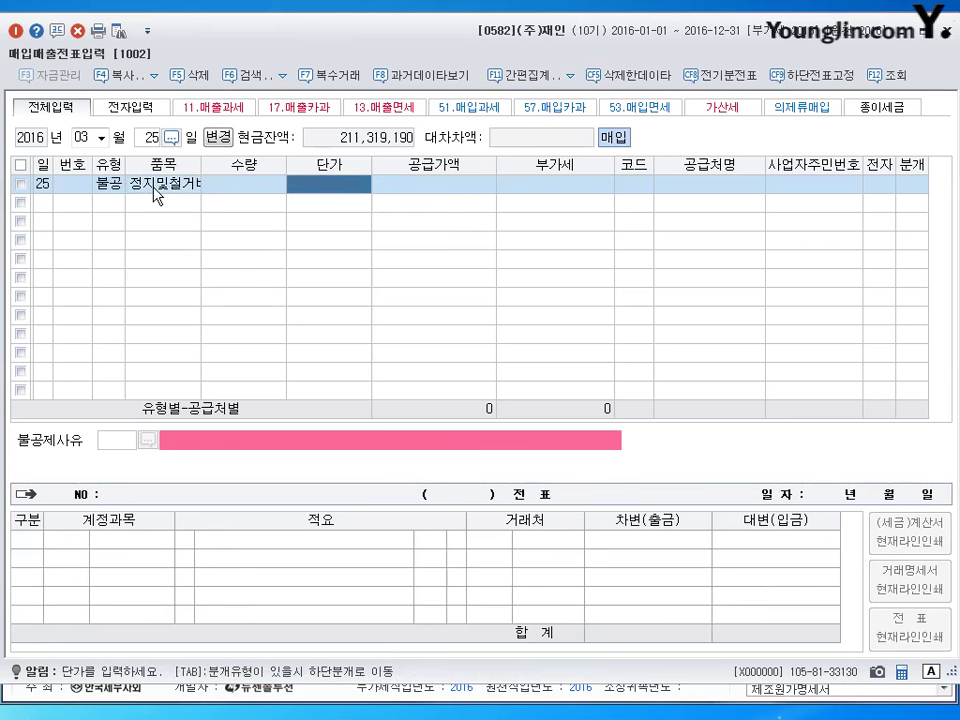
# Step: Enter 32,000,000 supply amount, choose supplier (주)평탄산업, and bring up the non-deduction reasons
pyautogui.click(153, 186)
pyautogui.press('Return')
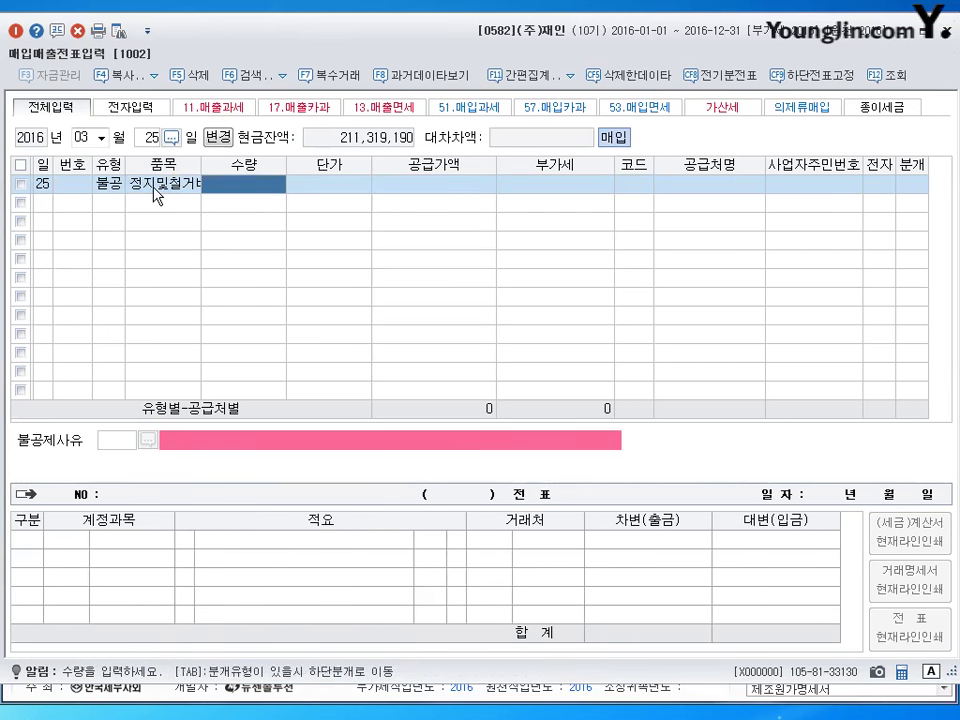
pyautogui.press('Return')
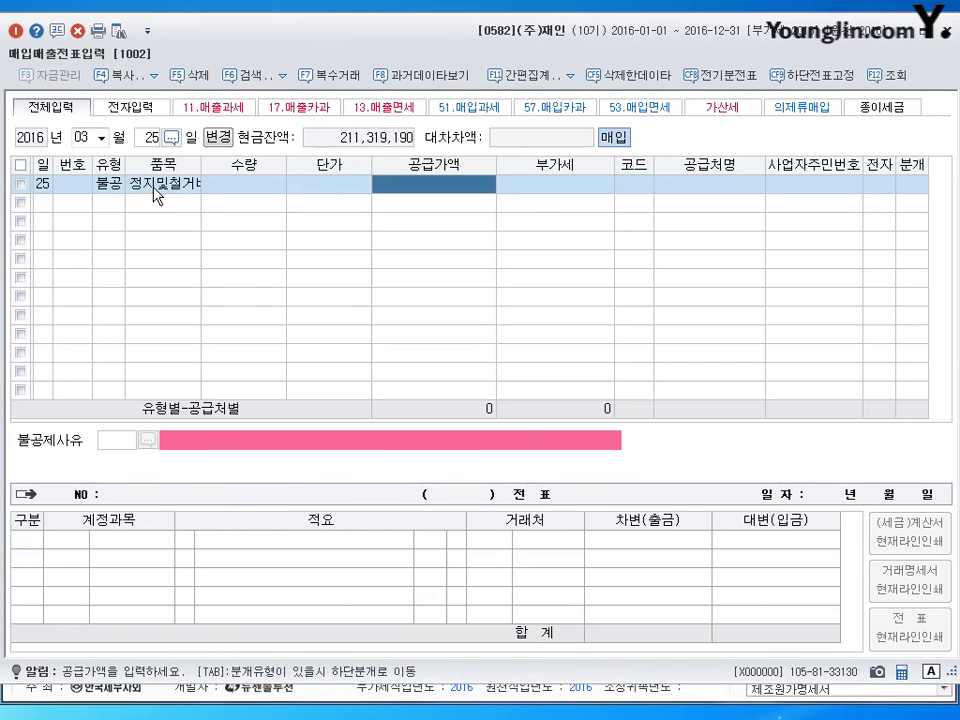
pyautogui.write('32000000')
pyautogui.press('Return')
pyautogui.press('Return')
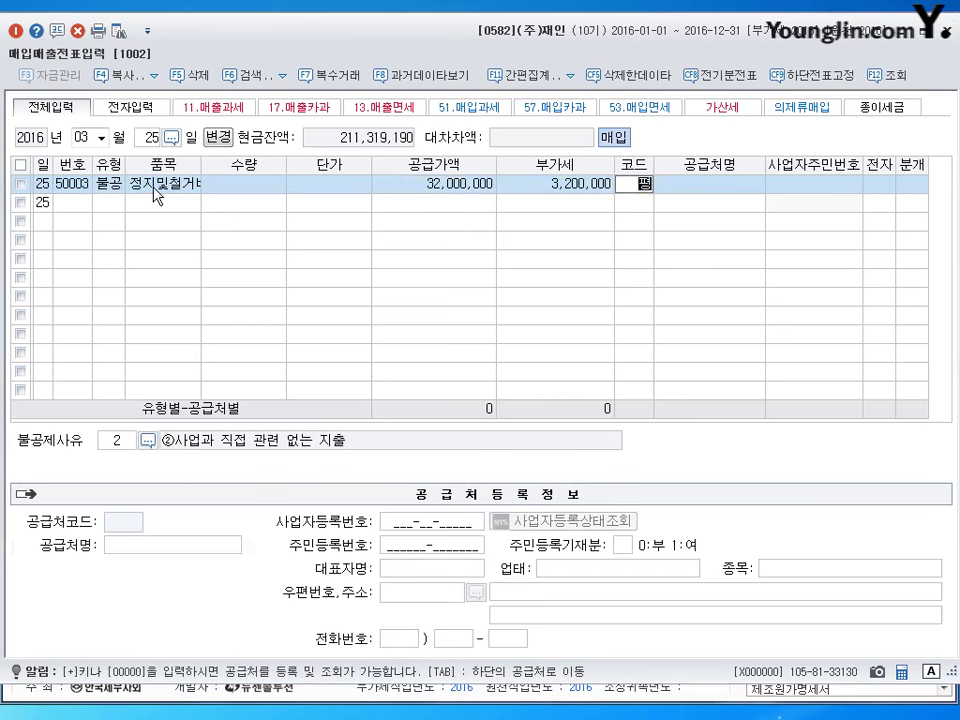
pyautogui.write('평탄')
pyautogui.press('Return')
pyautogui.press('Return')
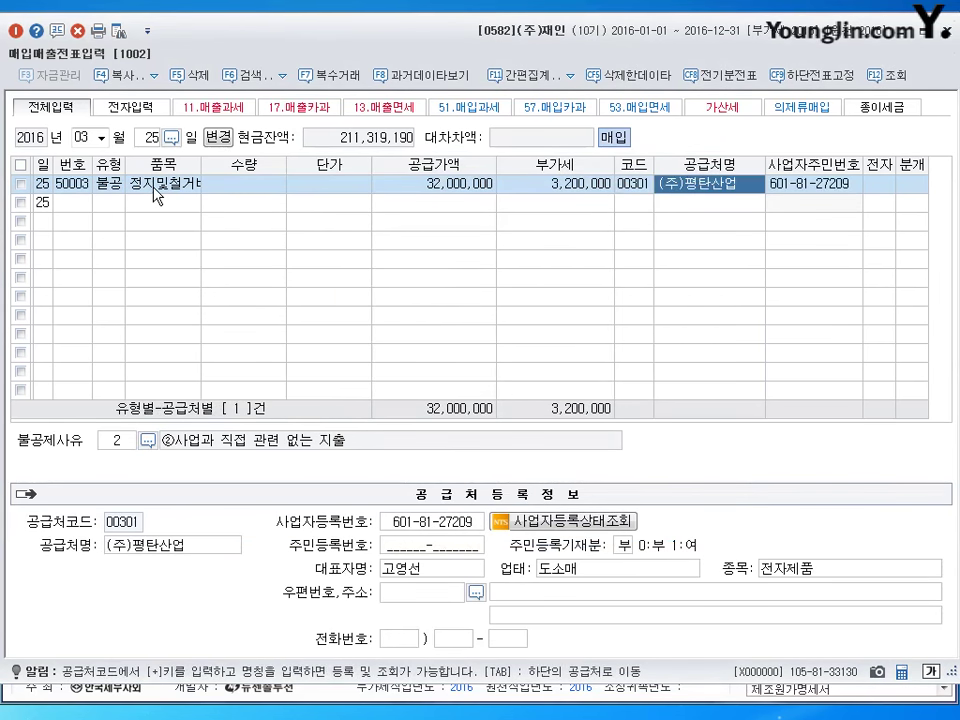
pyautogui.press('Return')
pyautogui.press('Return')
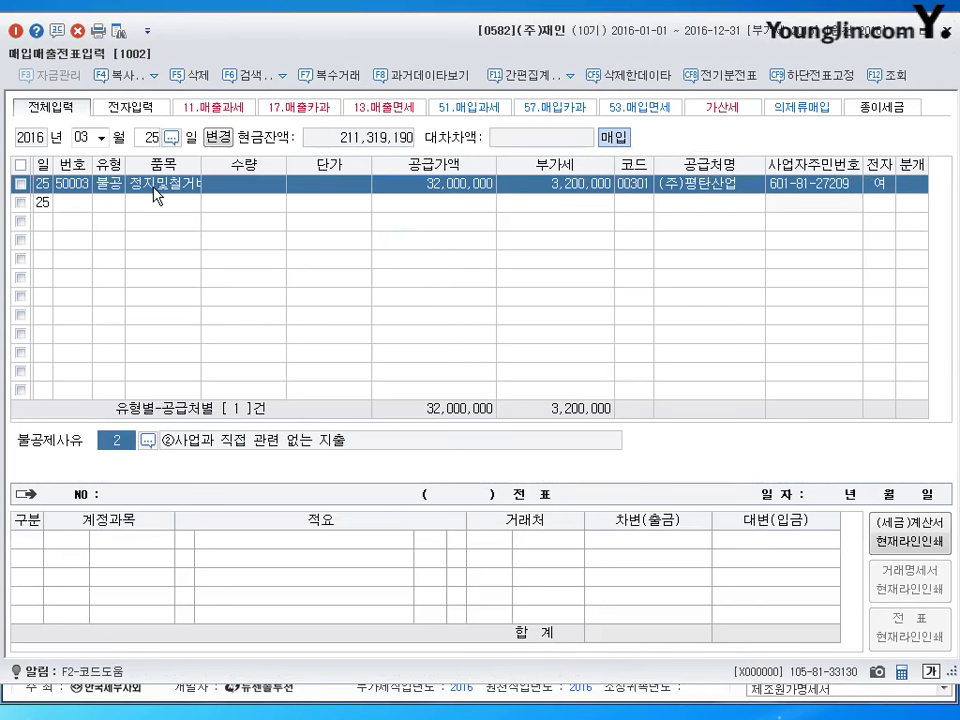
pyautogui.press('F2')
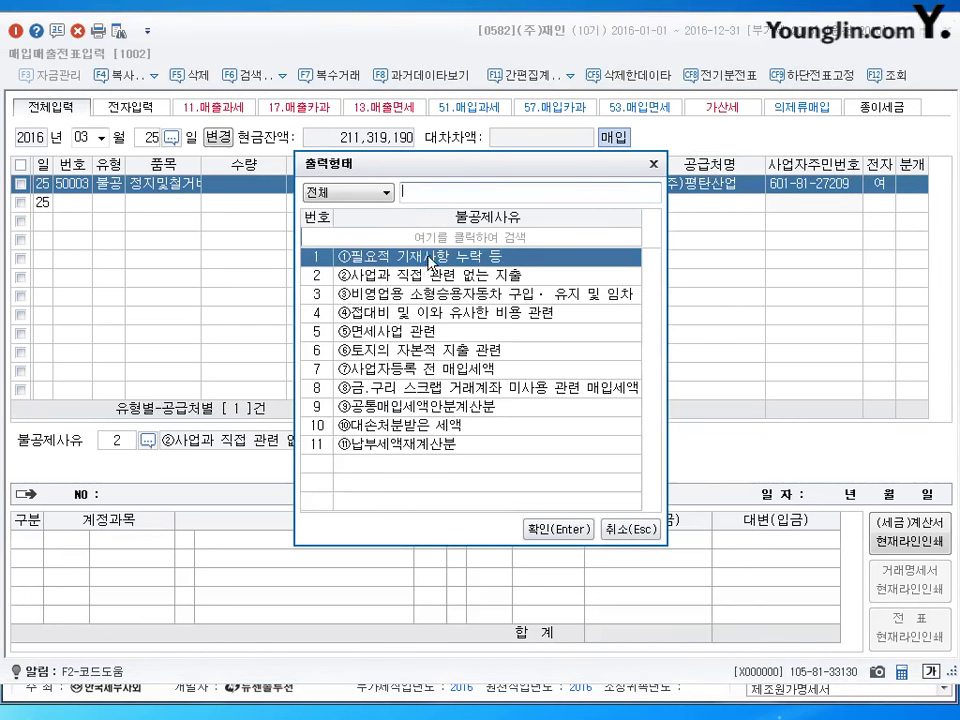
# Step: Choose reason ⑥ 토지의 자본적 지출 관련 and journal mixed: debit 0201 토지, credit 0103 보통예금
pyautogui.click(425, 351)
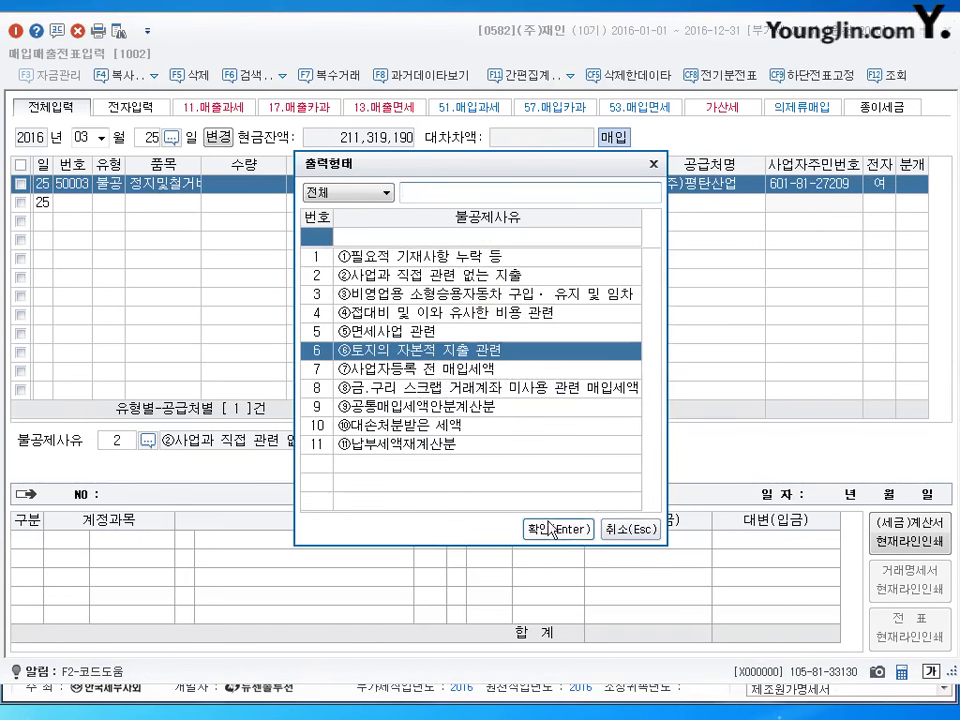
pyautogui.click(555, 528)
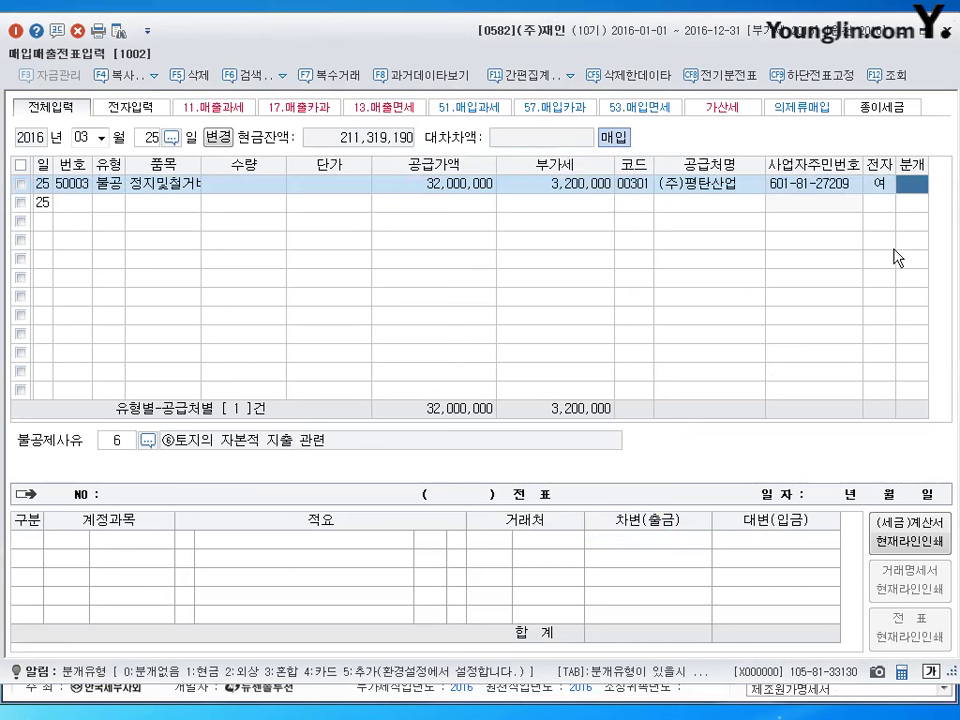
pyautogui.write('3')
pyautogui.press('Return')
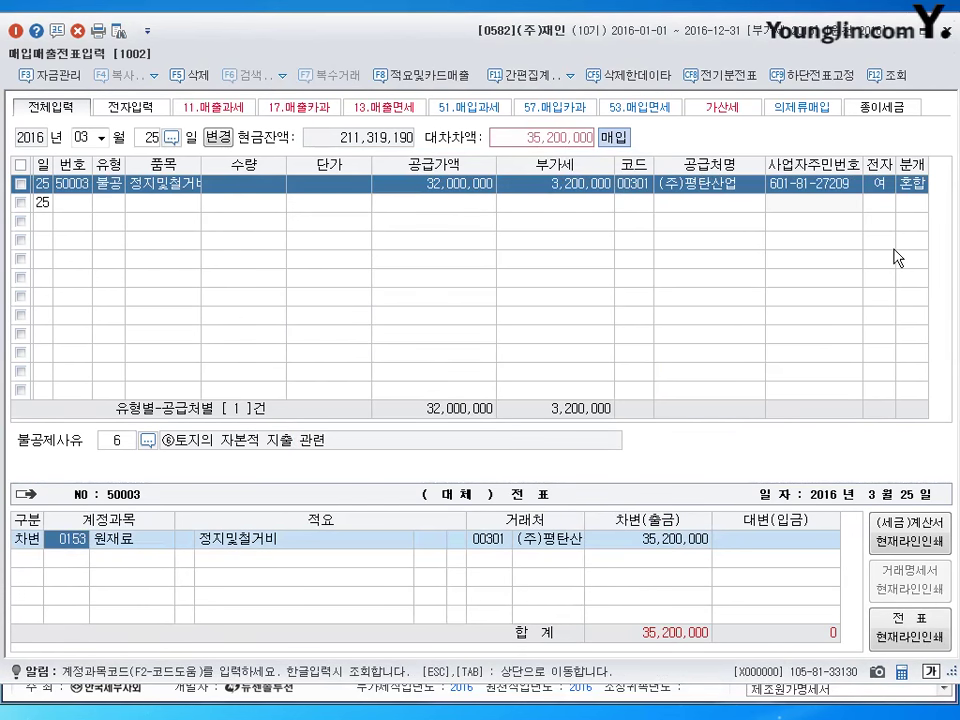
pyautogui.write('201')
pyautogui.press('Return')
pyautogui.press('Return')
pyautogui.write('4')
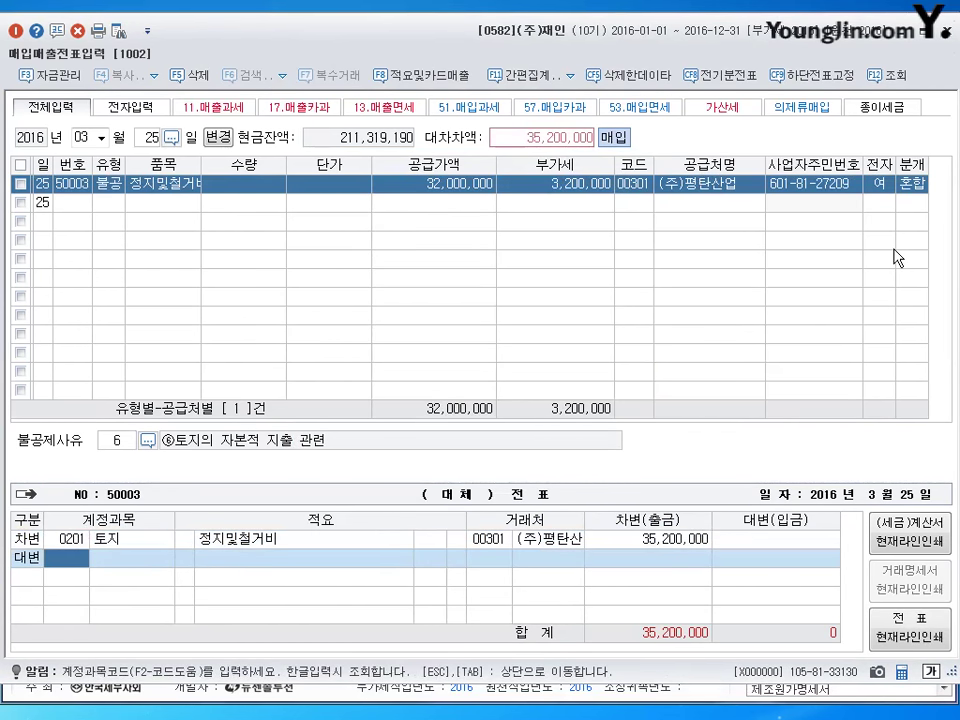
pyautogui.press('Return')
pyautogui.write('103')
pyautogui.press('Return')
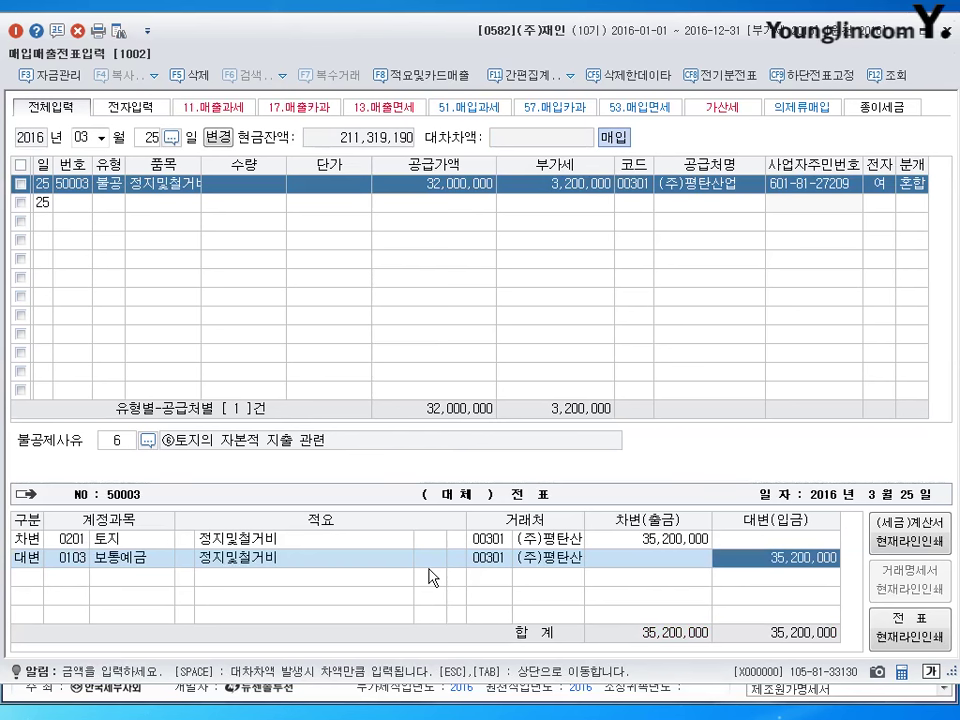
pyautogui.press('Return')
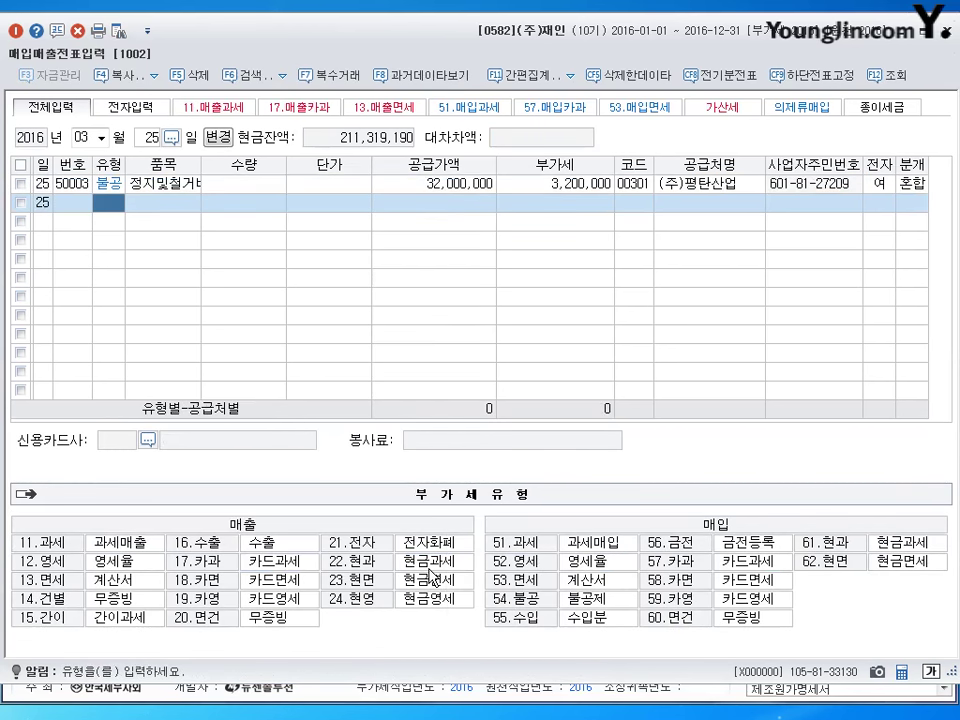
pyautogui.press('Escape')
# Step: Set the next entry's day to March 31
pyautogui.write('31')
pyautogui.press('Return')
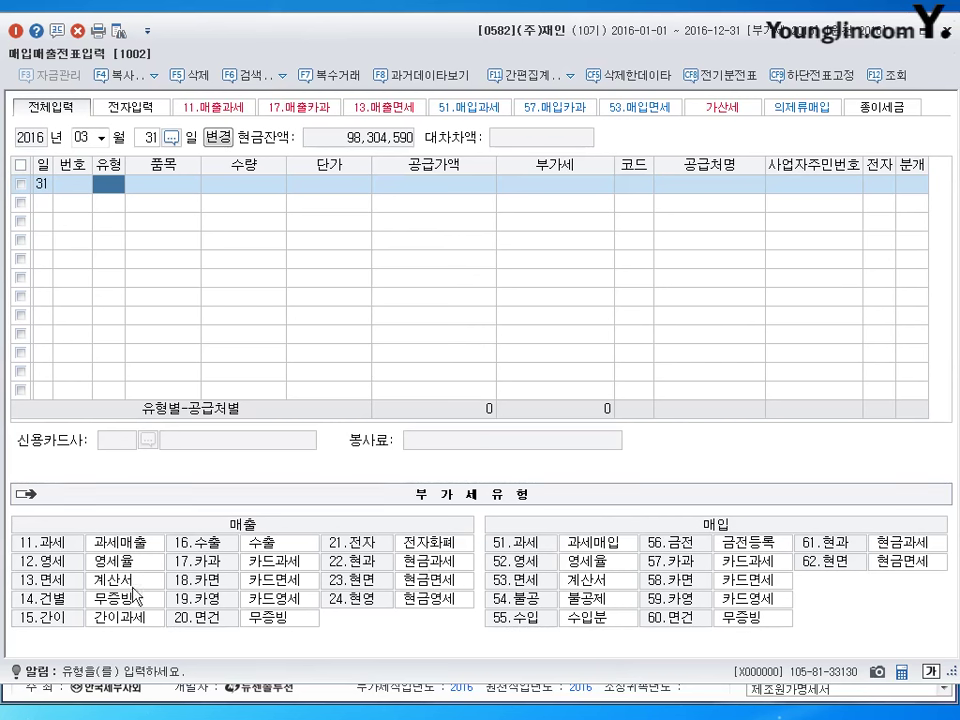
# Step: Enter a 영세 sale of 제품 for 10,000,000 to customer (주)한미상사
pyautogui.click(20, 566)
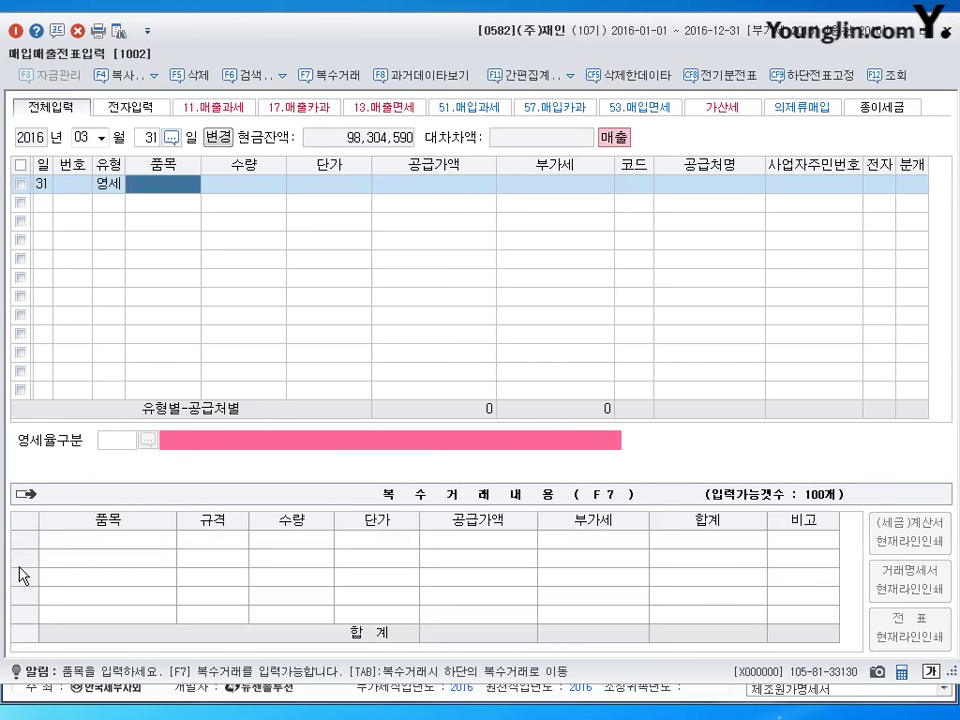
pyautogui.write('제품')
pyautogui.press('Return')
pyautogui.press('Return')
pyautogui.press('Return')
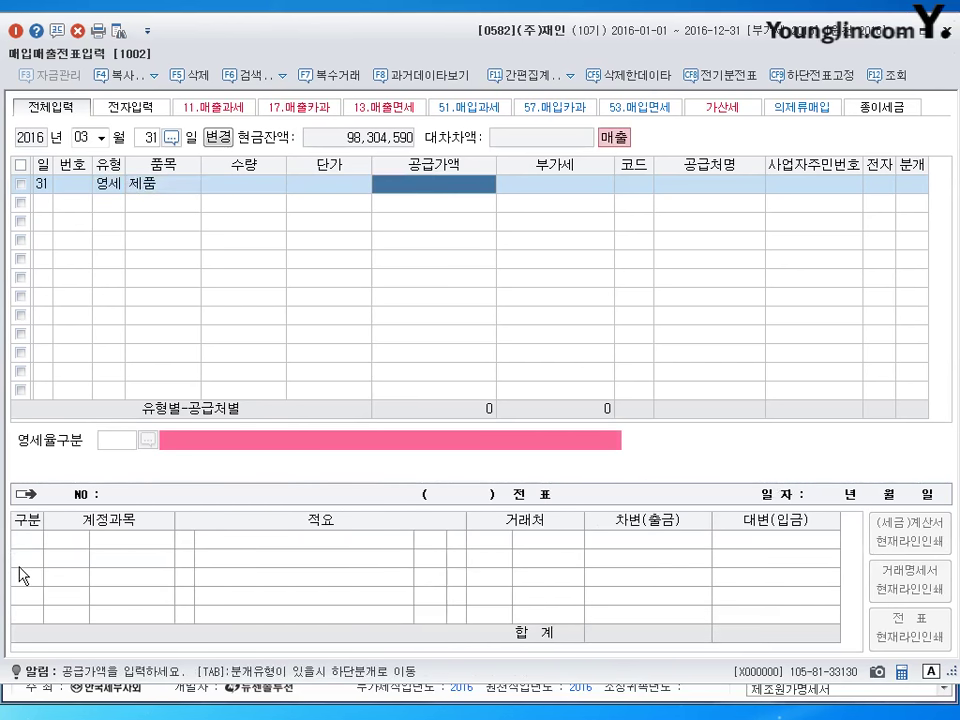
pyautogui.write('10000000')
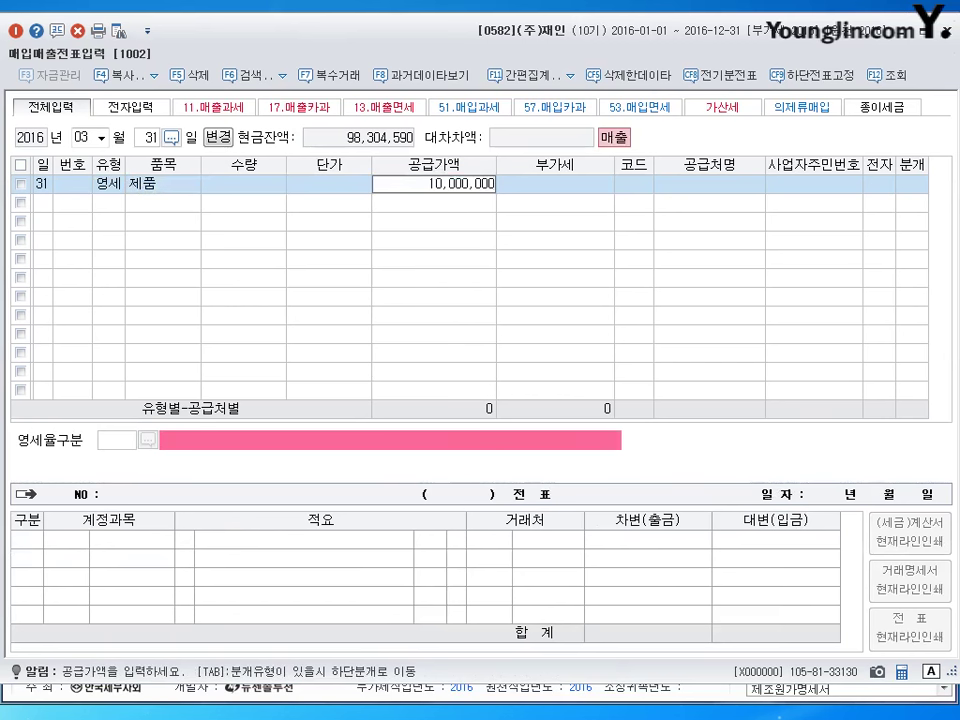
pyautogui.press('Return')
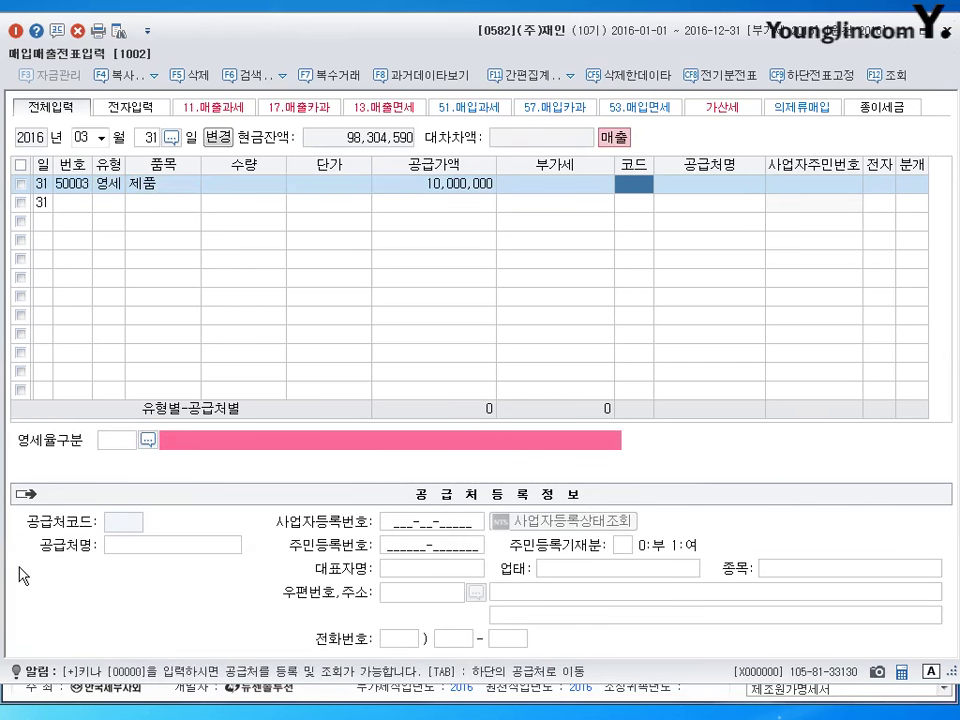
pyautogui.write('한미')
pyautogui.press('Return')
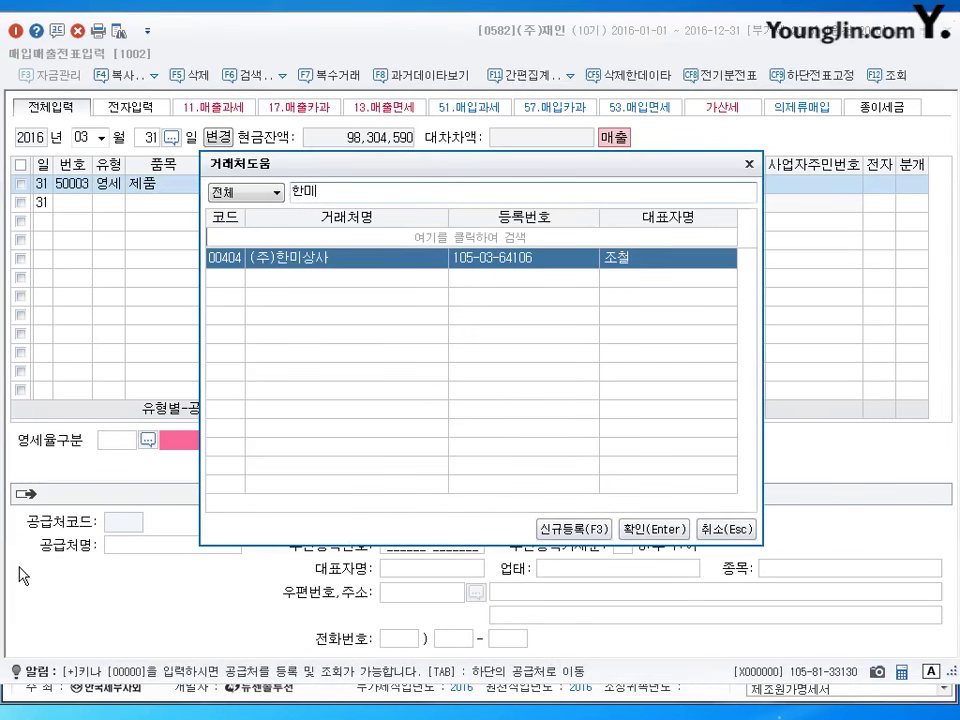
pyautogui.press('Return')
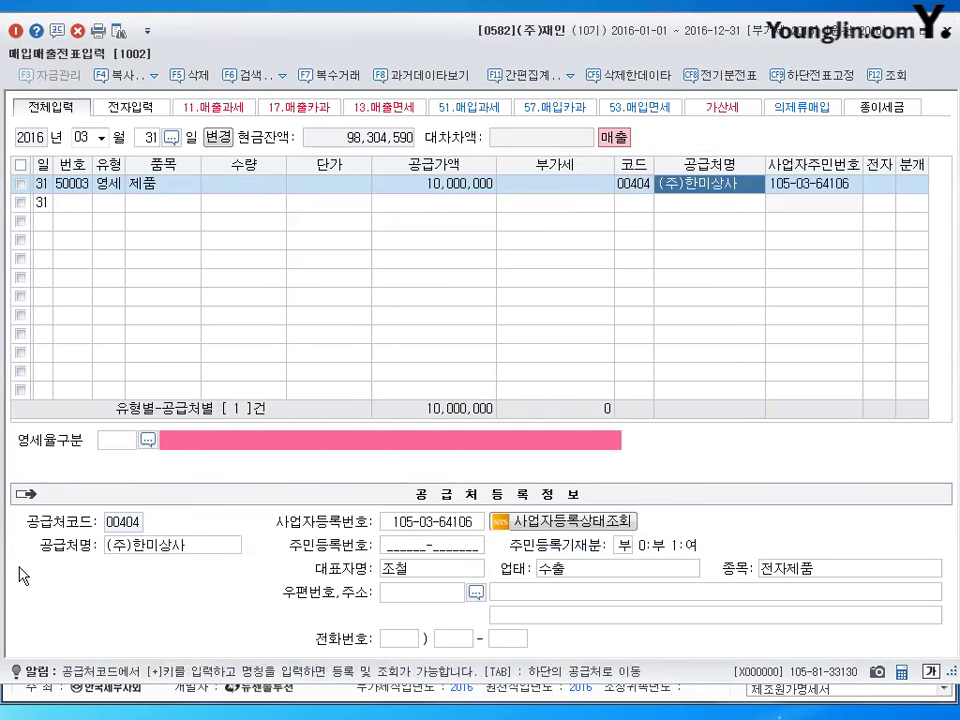
# Step: Set zero-rate category 3, journal it on account (외상 2), and close the entry screen
pyautogui.press('Return')
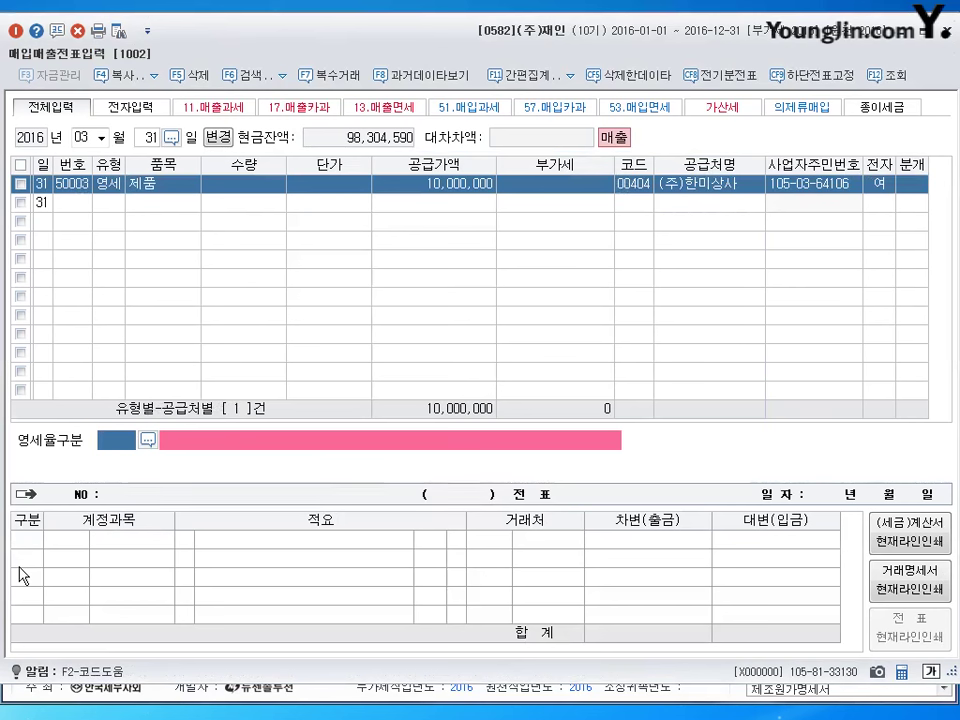
pyautogui.write('3')
pyautogui.press('Return')
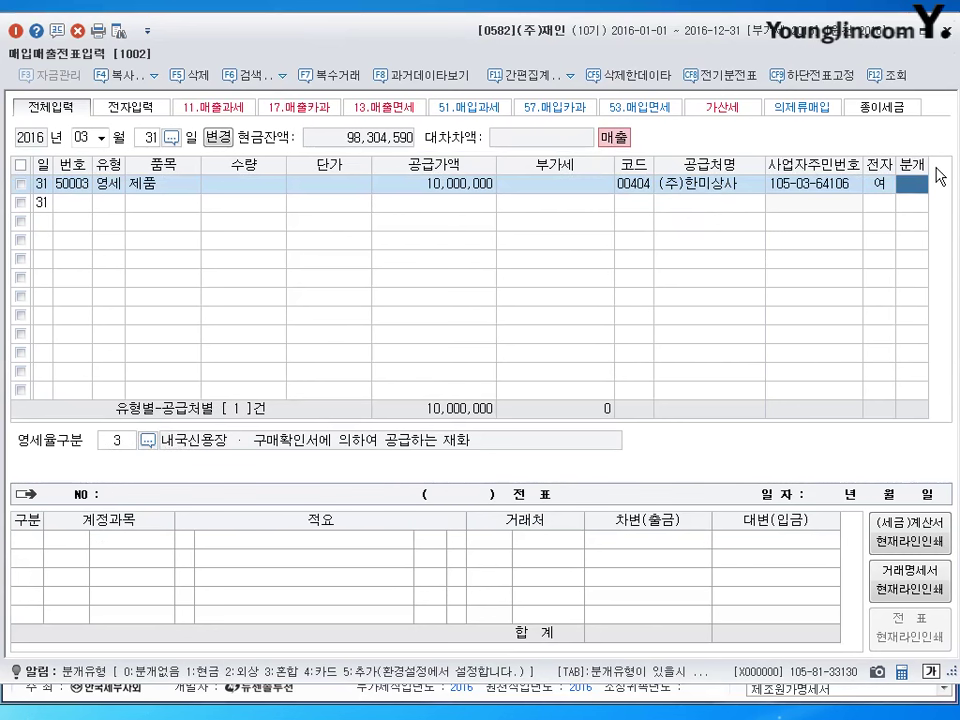
pyautogui.write('2')
pyautogui.press('Return')
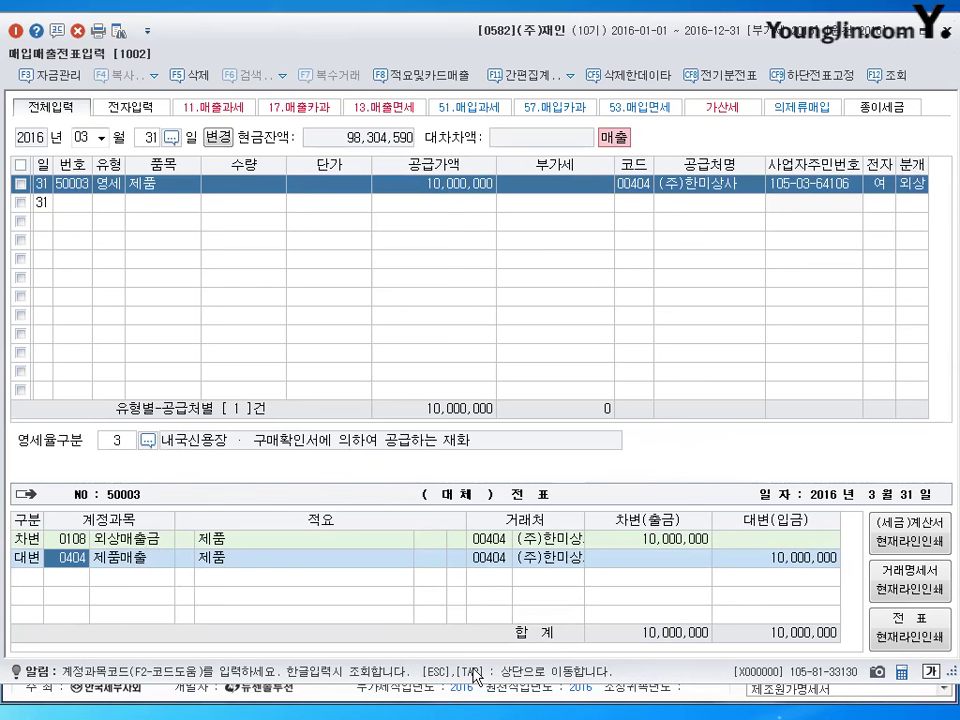
pyautogui.press('Escape')
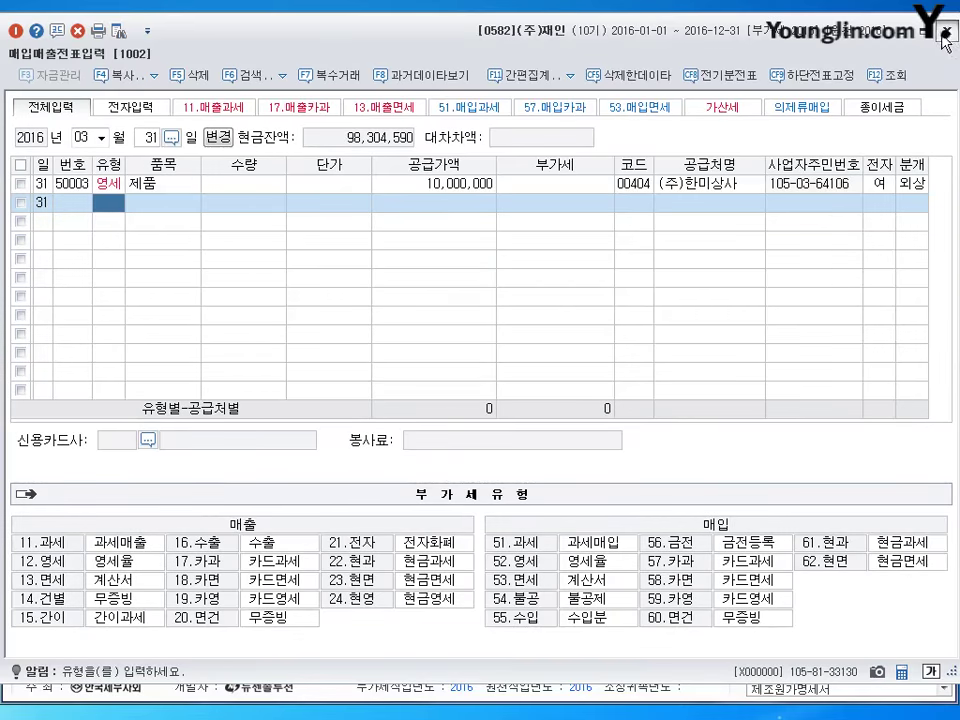
pyautogui.press('Escape')
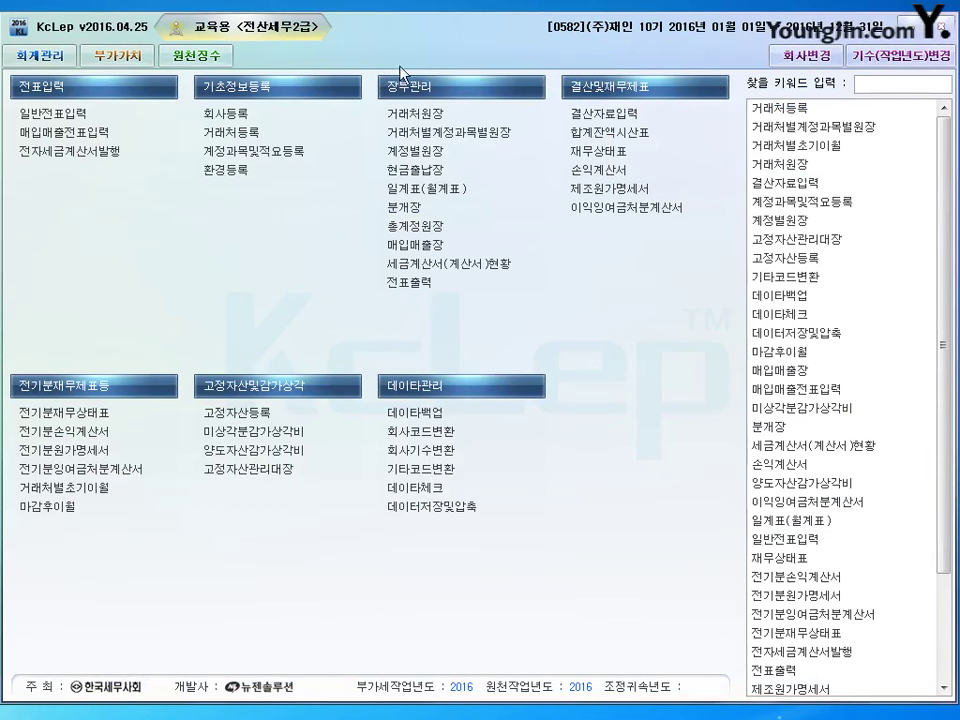
# Step: Open 부동산임대공급가액명세서 from the 부가가치 menu under 부가가치세 II
pyautogui.click(104, 56)
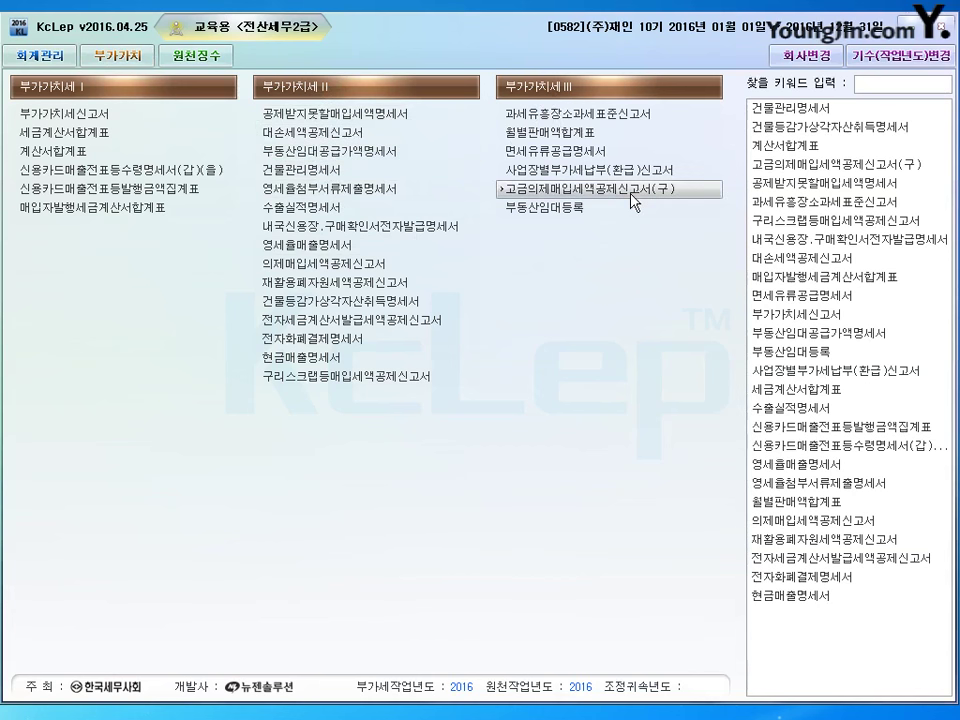
pyautogui.click(540, 207)
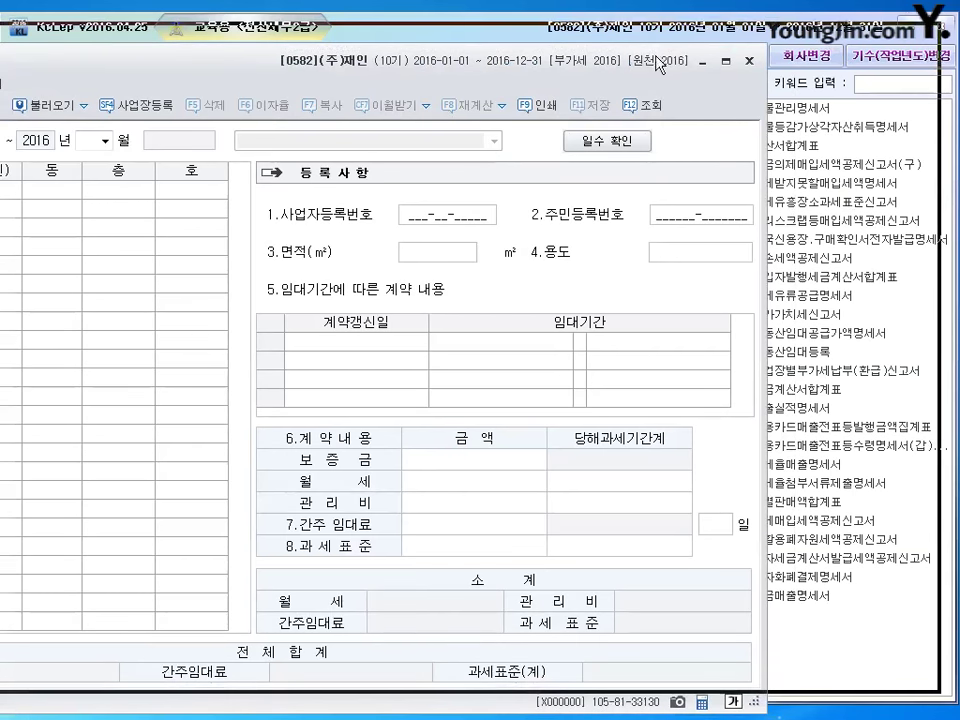
# Step: Maximize the rental statement window and set its period to July–September 2016
pyautogui.doubleClick(677, 62)
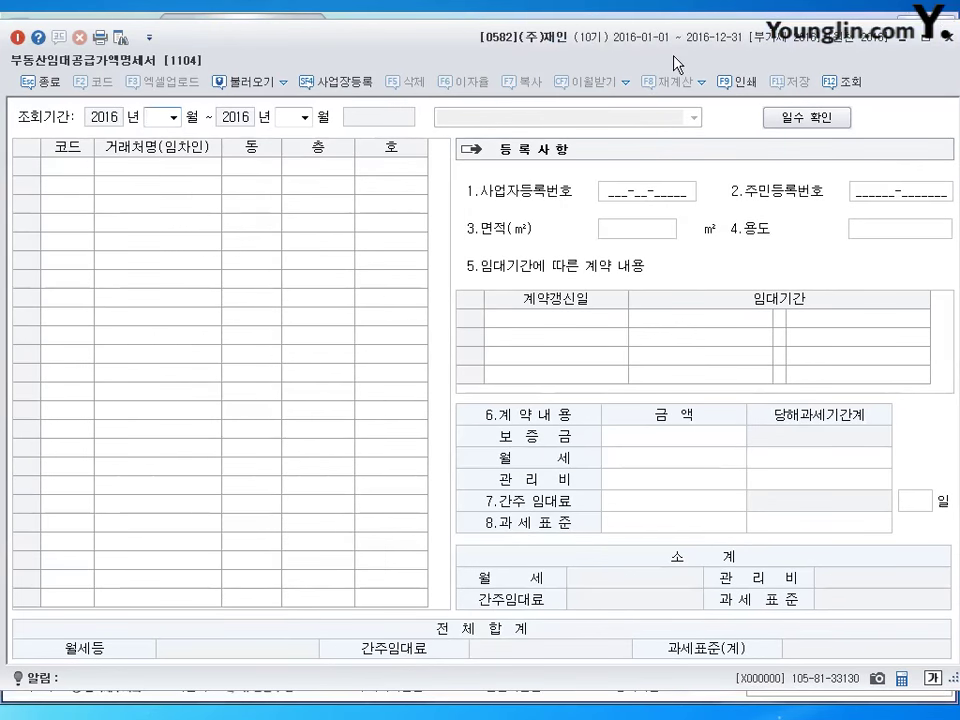
pyautogui.write('079')
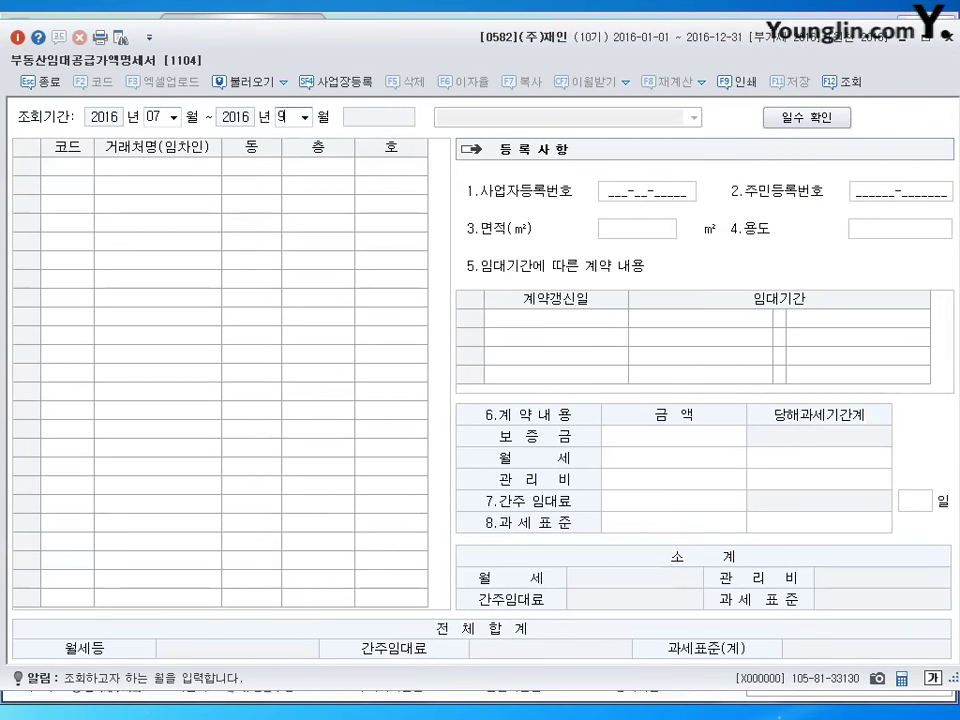
pyautogui.press('Return')
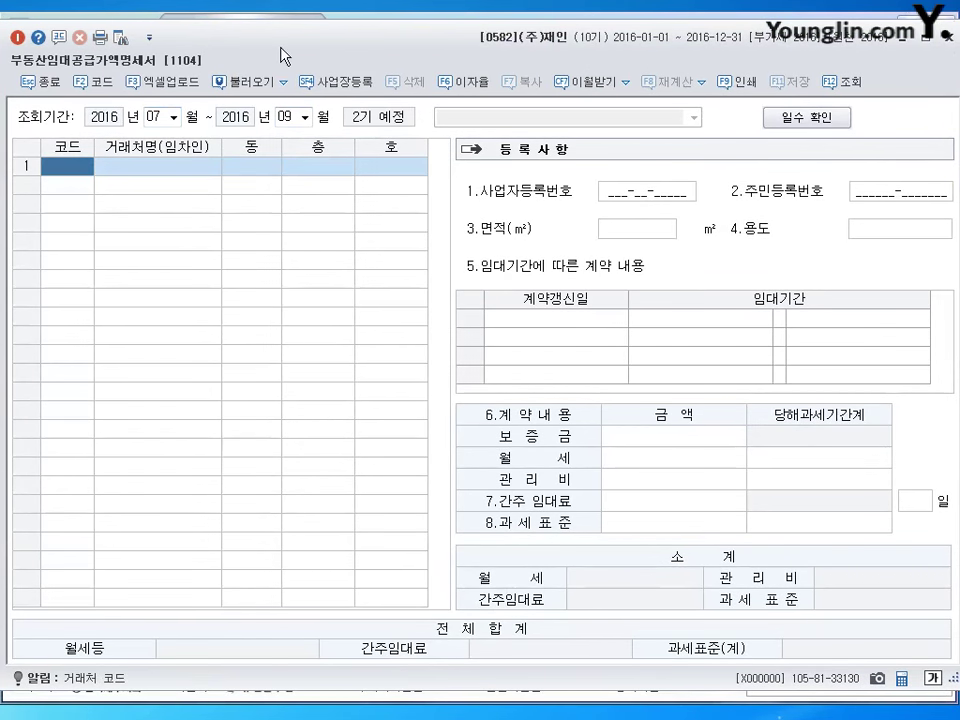
# Step: Add tenant (주)매트 in row 1 at building 1, floor 1, unit 1
pyautogui.press('F2')
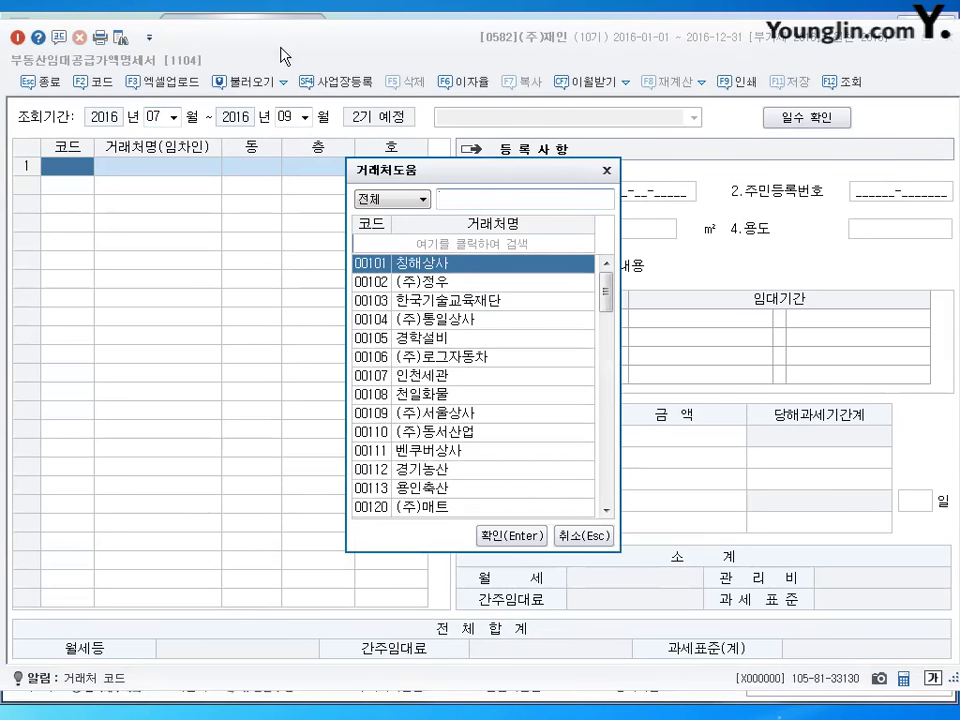
pyautogui.write('매트')
pyautogui.press('Return')
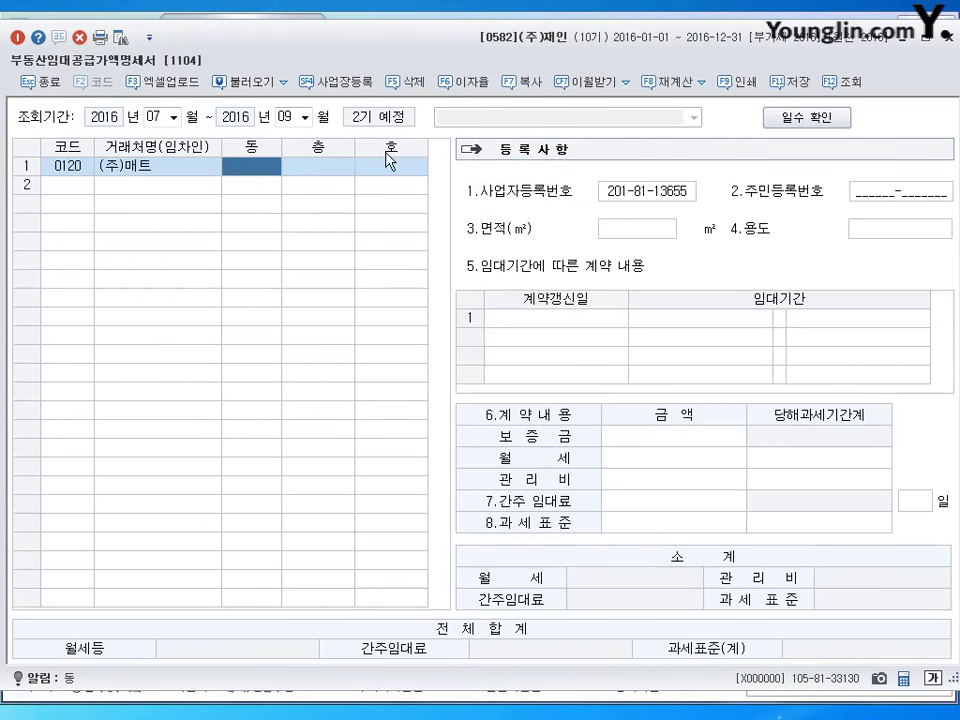
pyautogui.write('1')
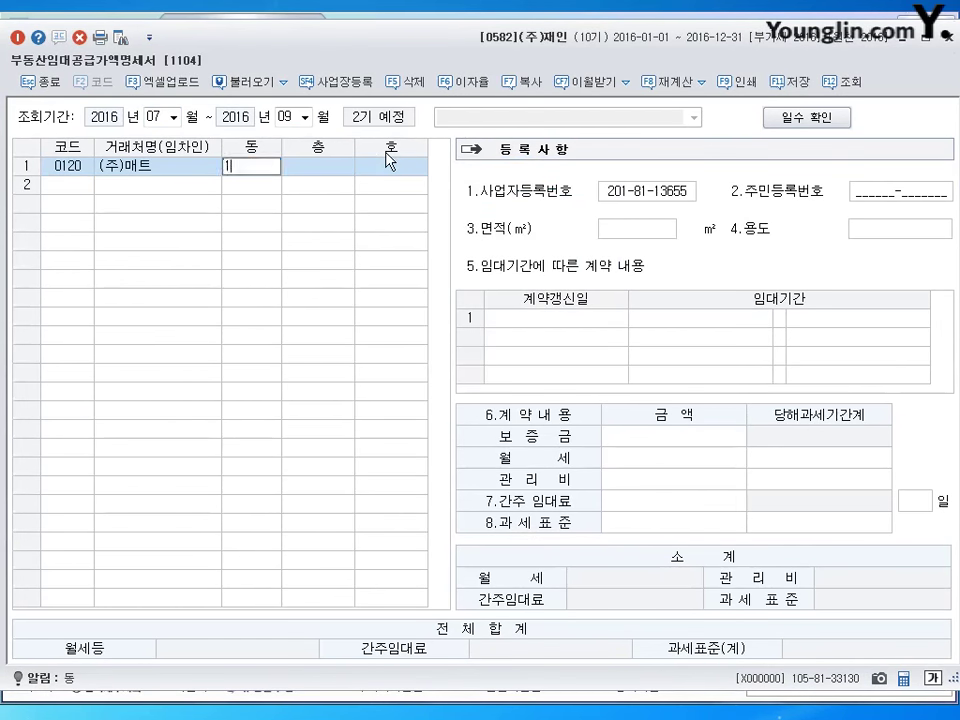
pyautogui.press('Return')
pyautogui.press('Return')
pyautogui.press('Left')
pyautogui.write('1')
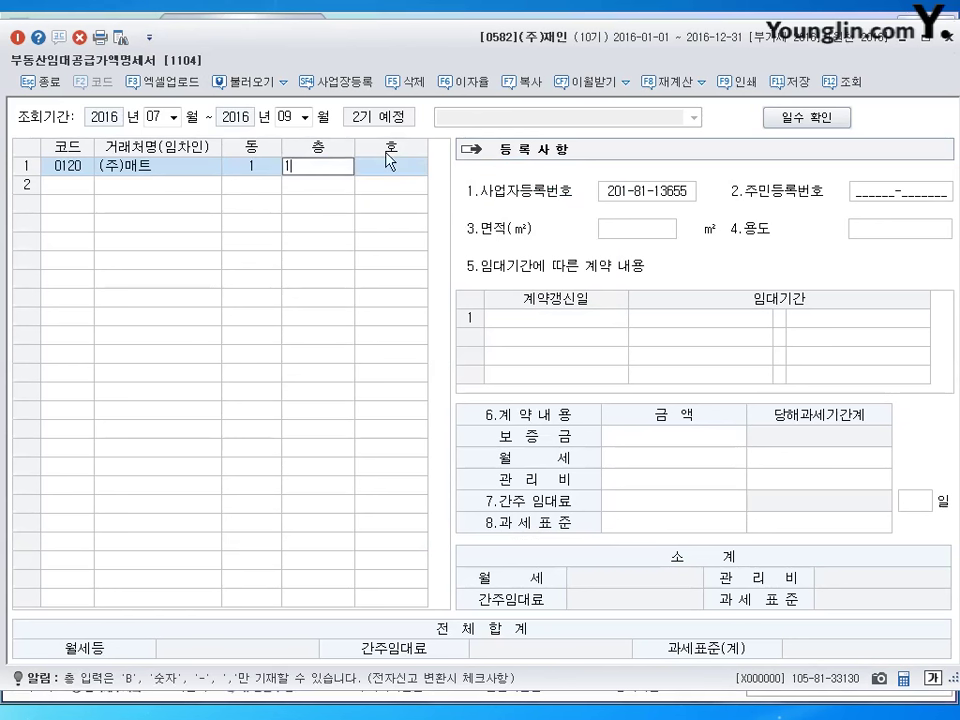
pyautogui.press('Return')
pyautogui.press('Return')
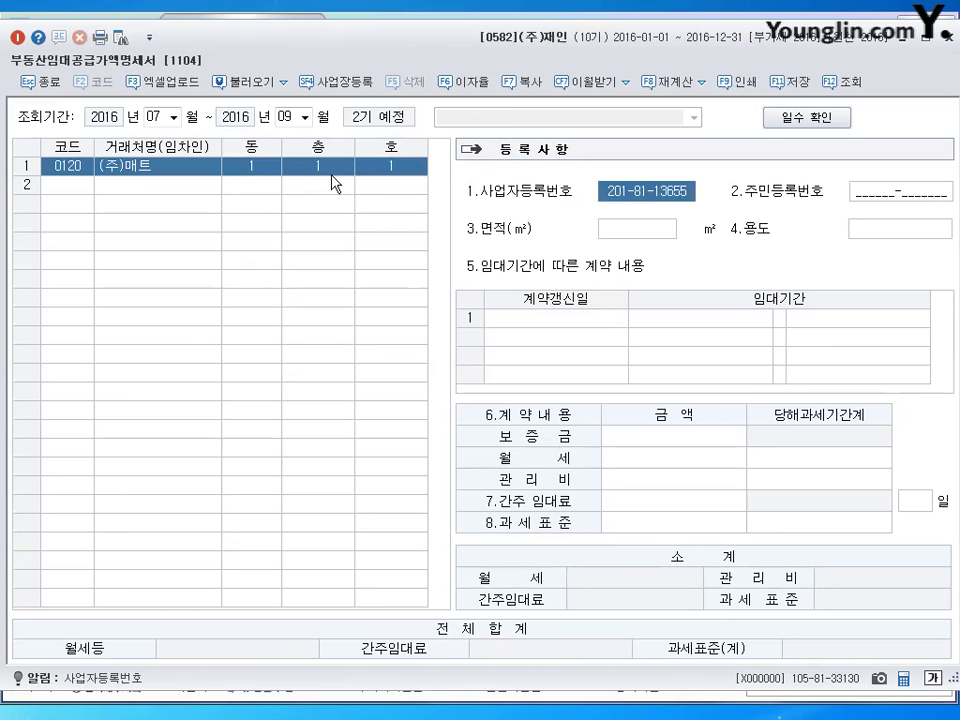
# Step: Recheck row 1's building, floor and unit entries, each set to 1
pyautogui.click(257, 168)
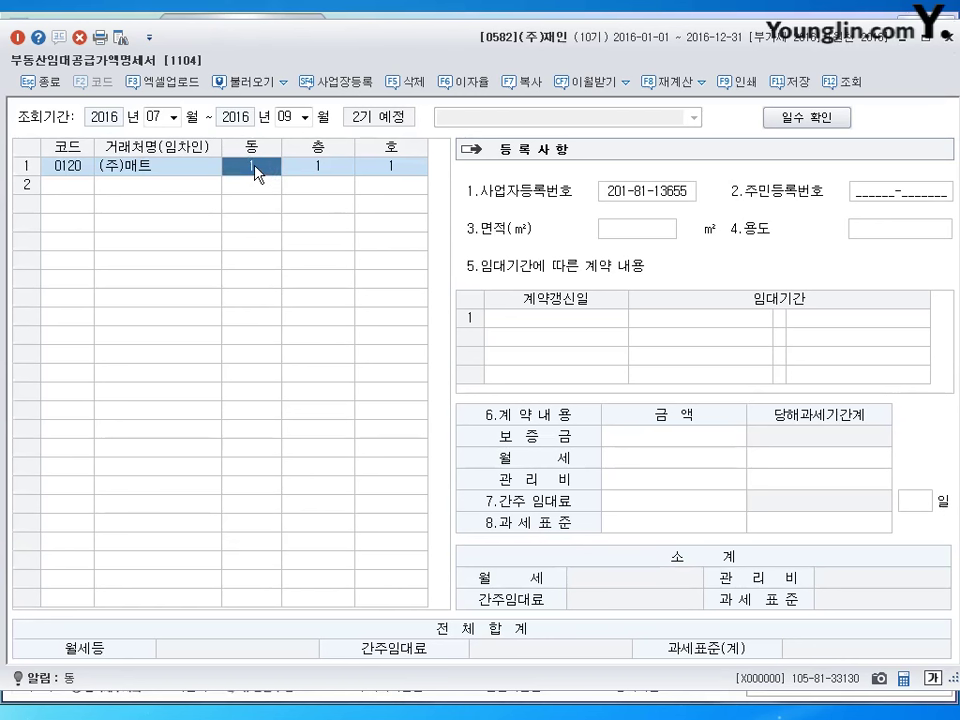
pyautogui.press('Return')
pyautogui.click(393, 167)
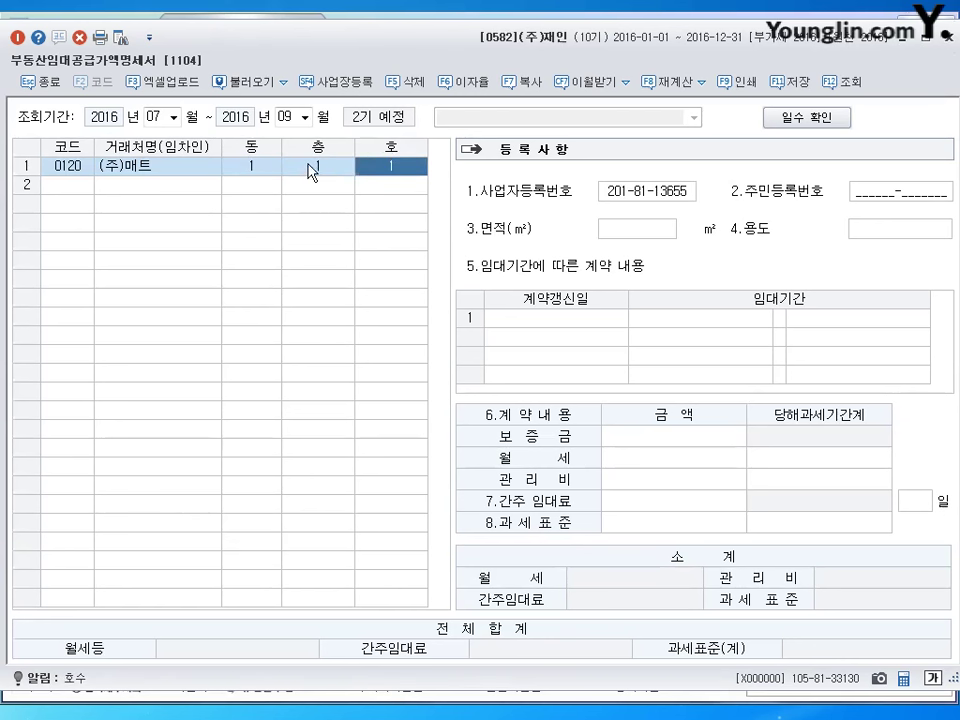
pyautogui.click(309, 167)
pyautogui.click(261, 167)
pyautogui.click(389, 168)
pyautogui.click(315, 170)
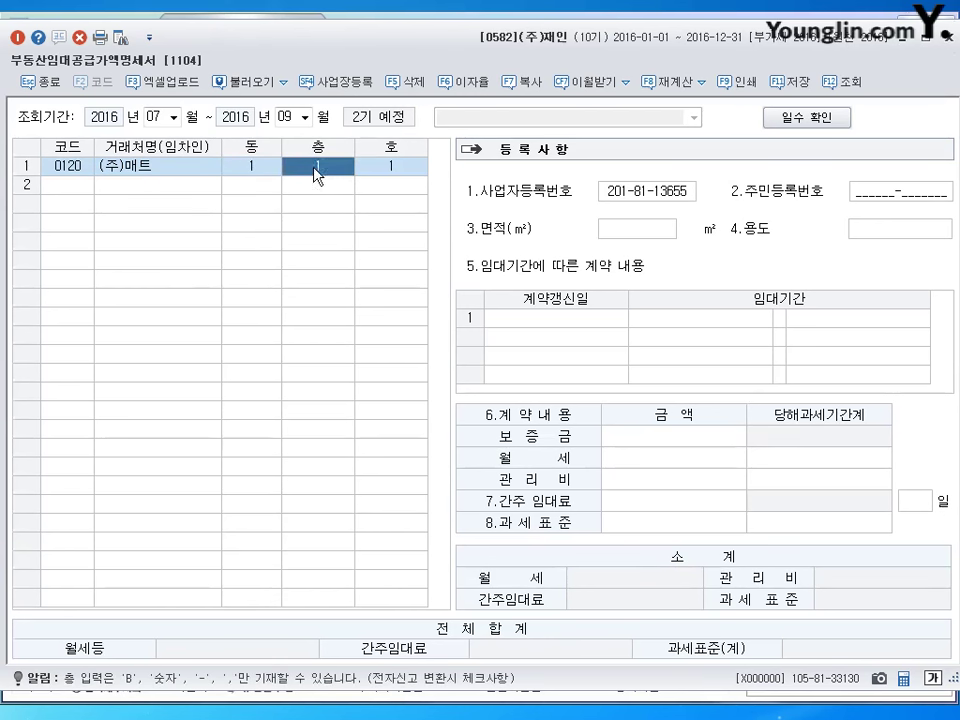
pyautogui.click(264, 168)
pyautogui.click(337, 173)
pyautogui.click(386, 178)
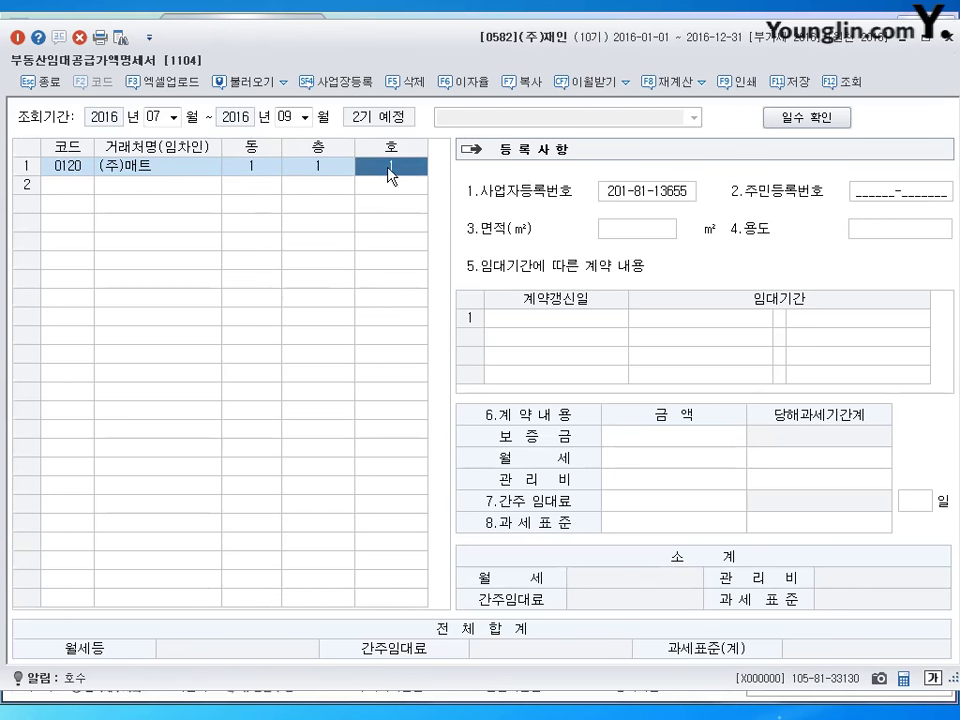
# Step: Enter 100 m² 학원, lease 2014-09-01 to 2016-08-31, deposit 40,000,000, rent 3,000,000
pyautogui.click(610, 230)
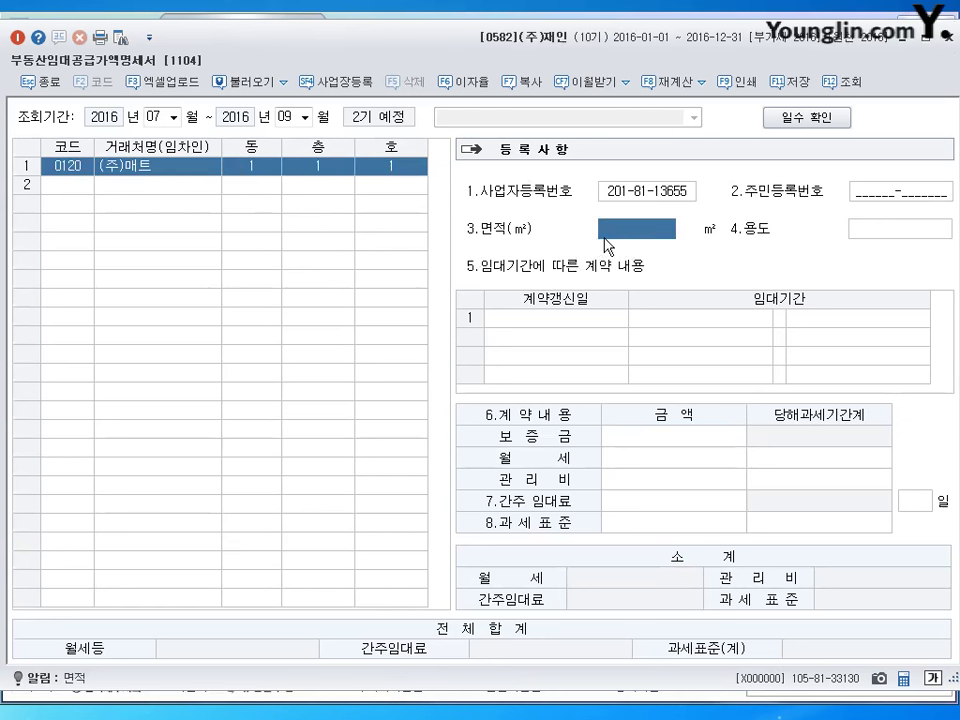
pyautogui.write('100')
pyautogui.press('Return')
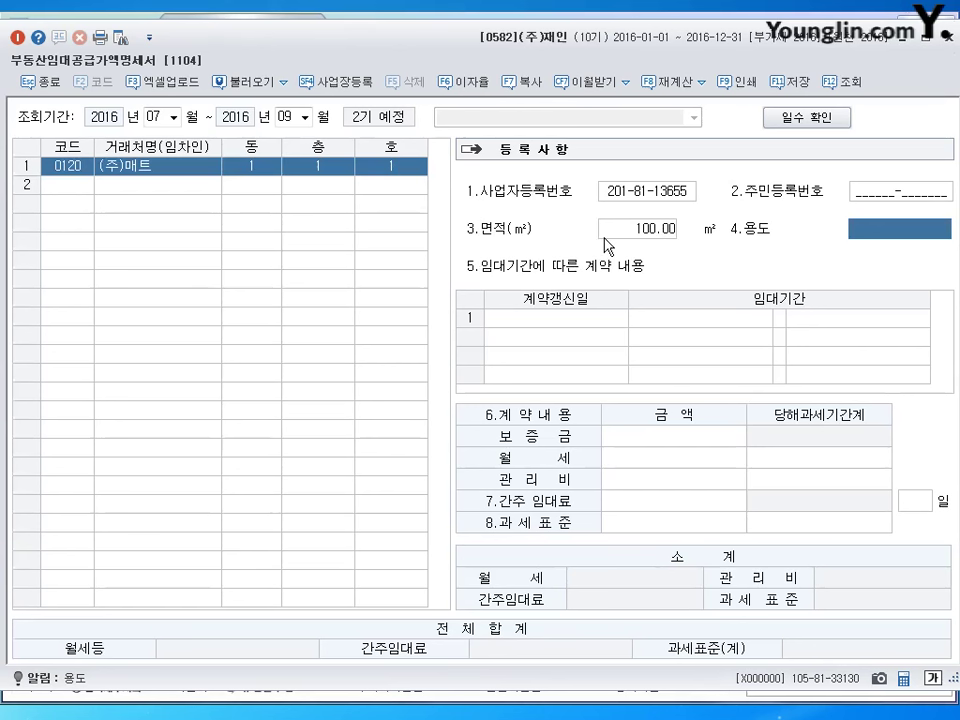
pyautogui.write('학원')
pyautogui.press('Return')
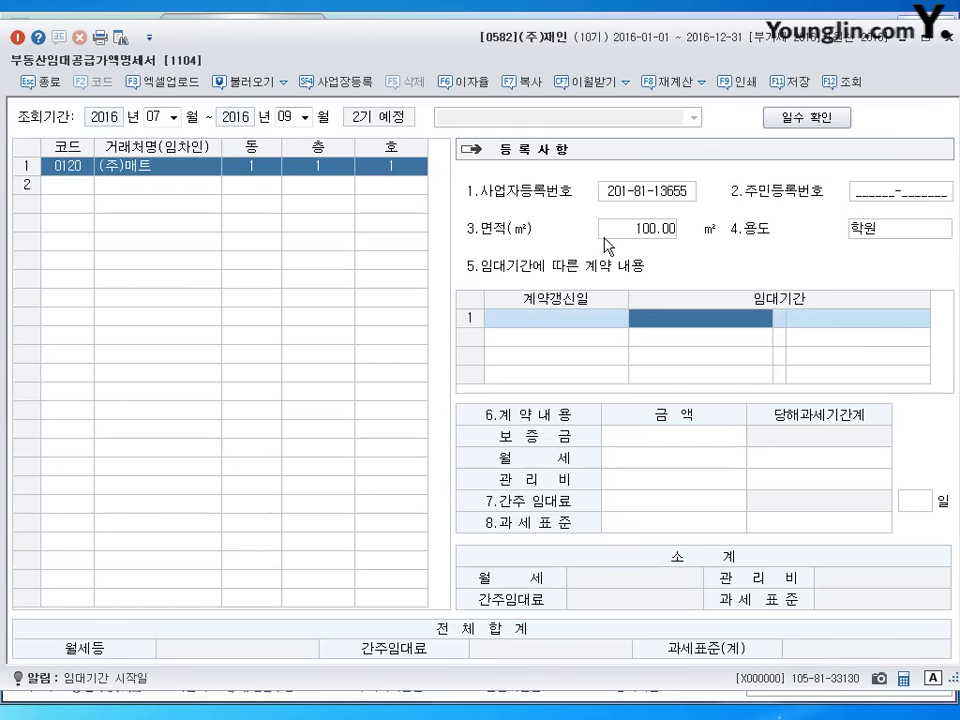
pyautogui.write('2014-__-__')
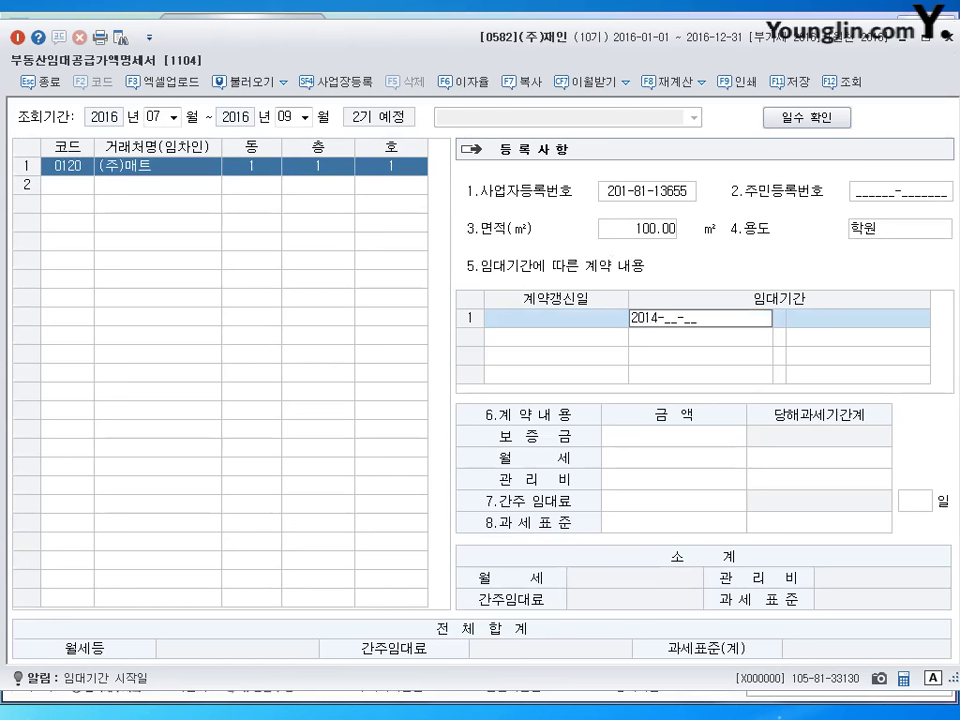
pyautogui.write('090120')
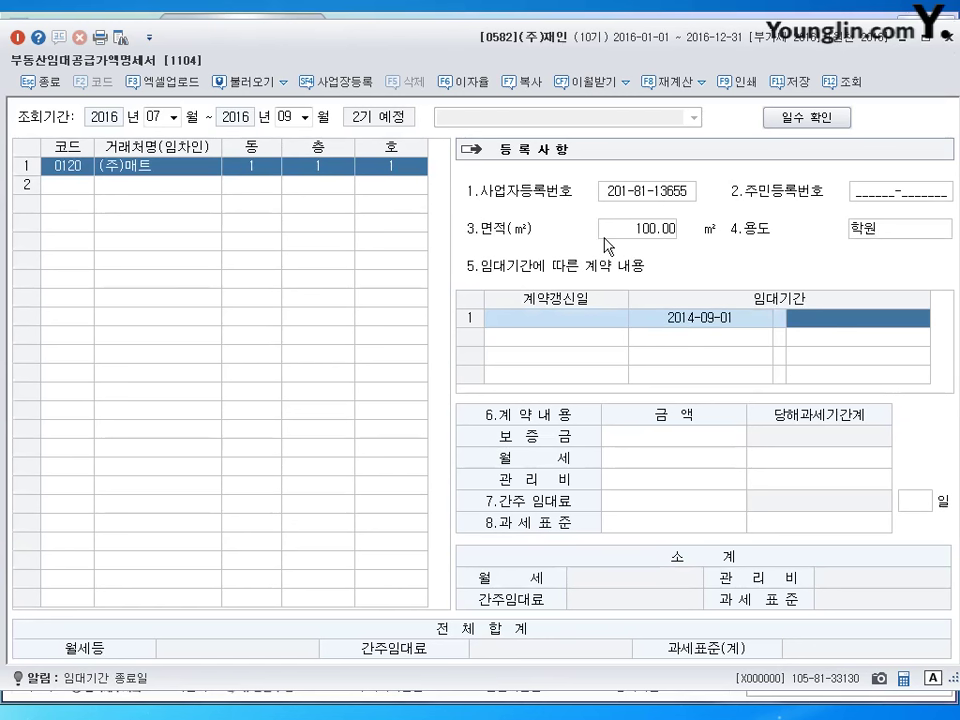
pyautogui.write('1')
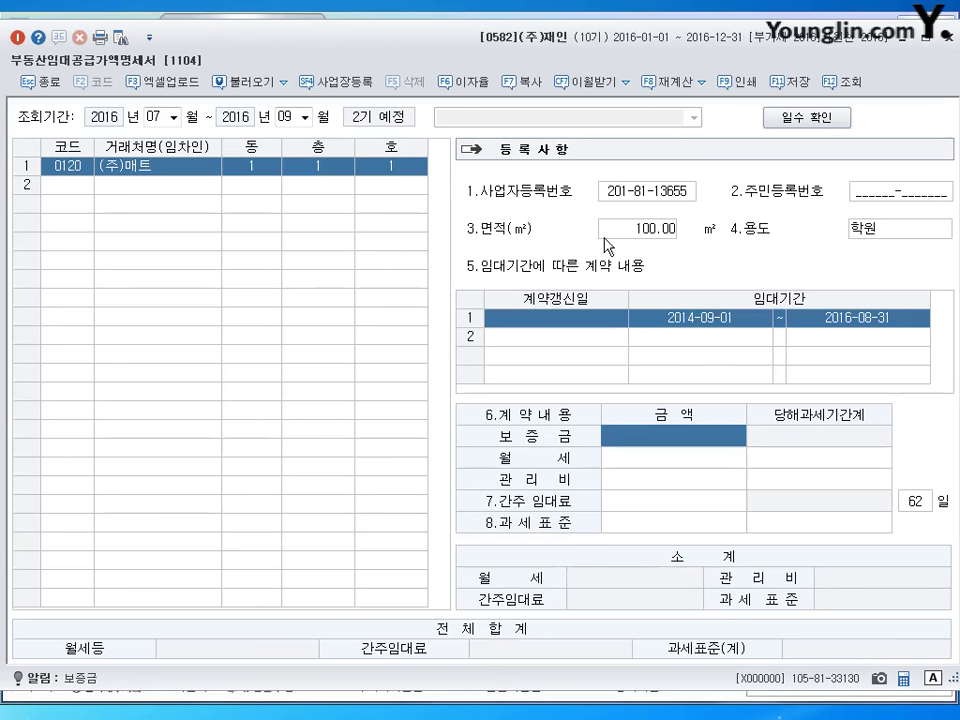
pyautogui.write('6083140000000')
pyautogui.press('Return')
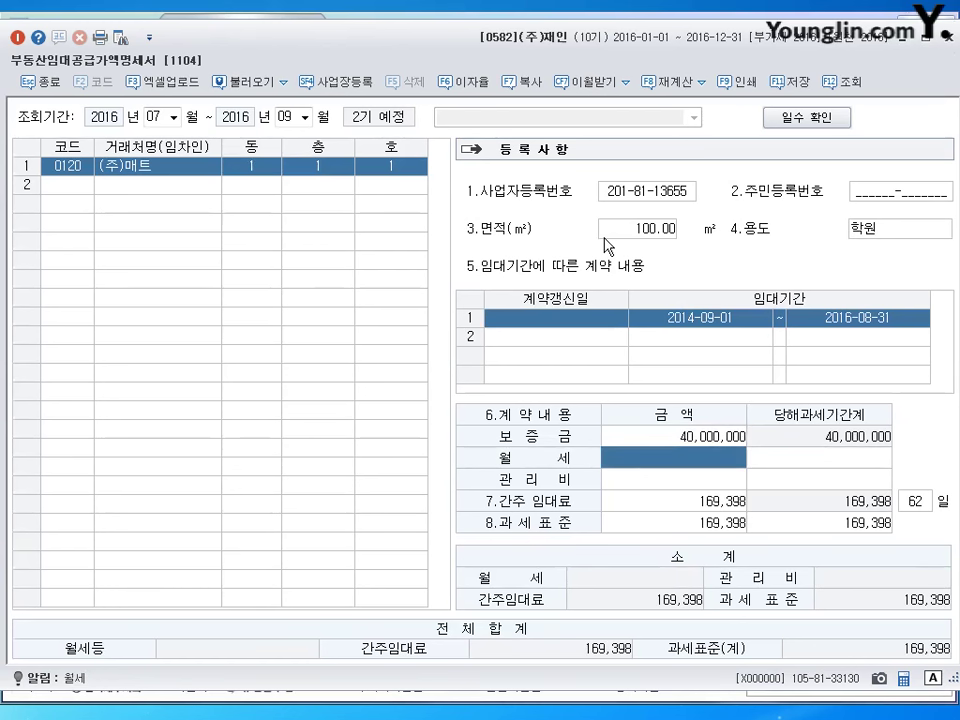
pyautogui.write('3000000')
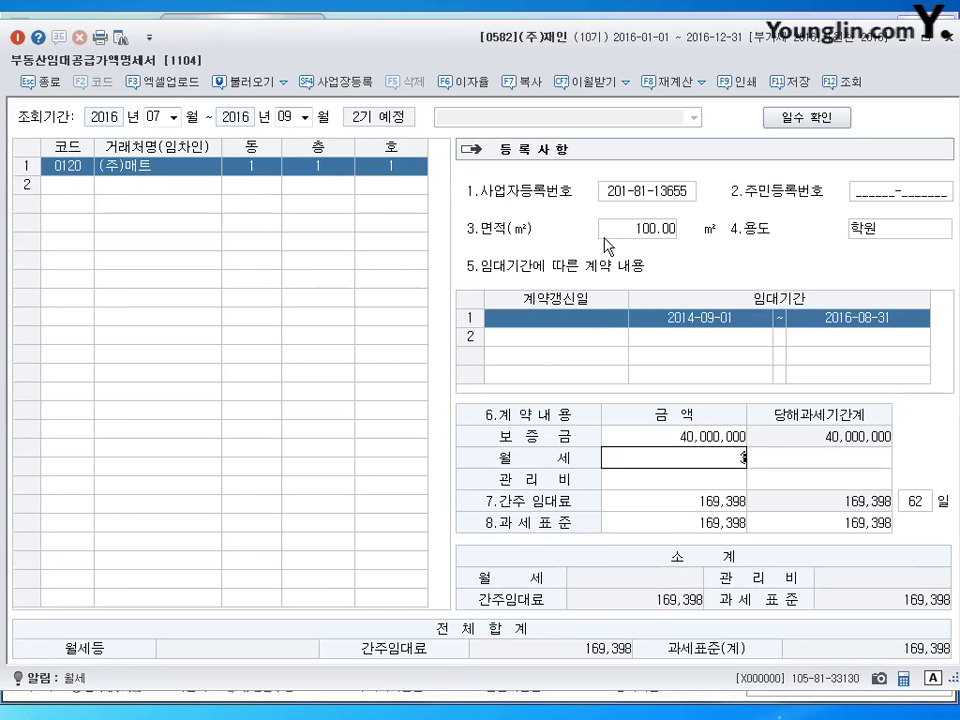
pyautogui.press('Return')
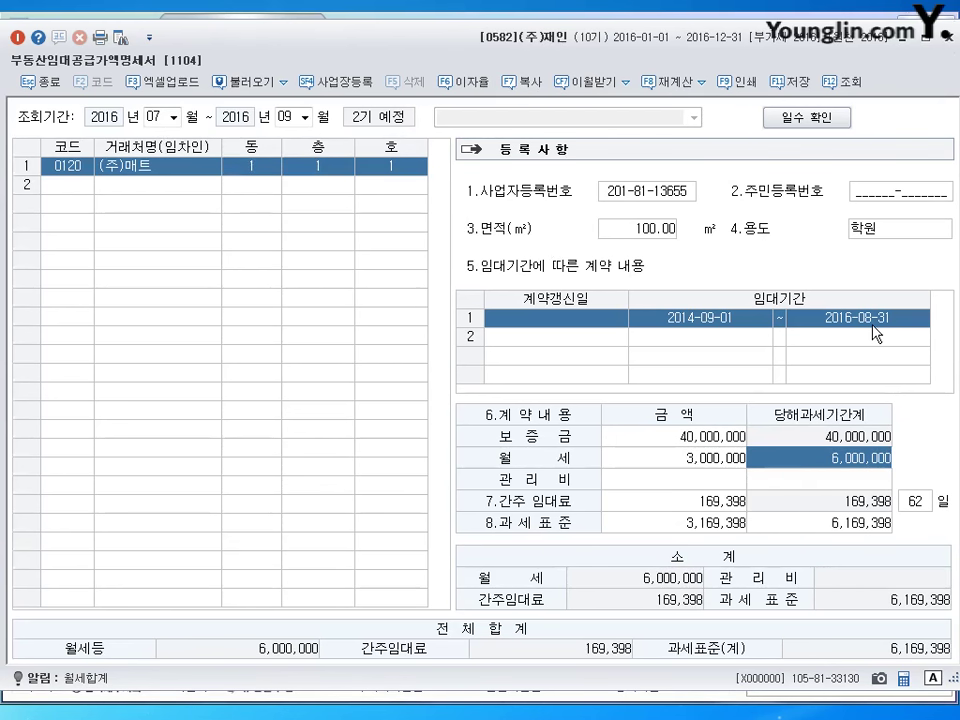
pyautogui.click(562, 345)
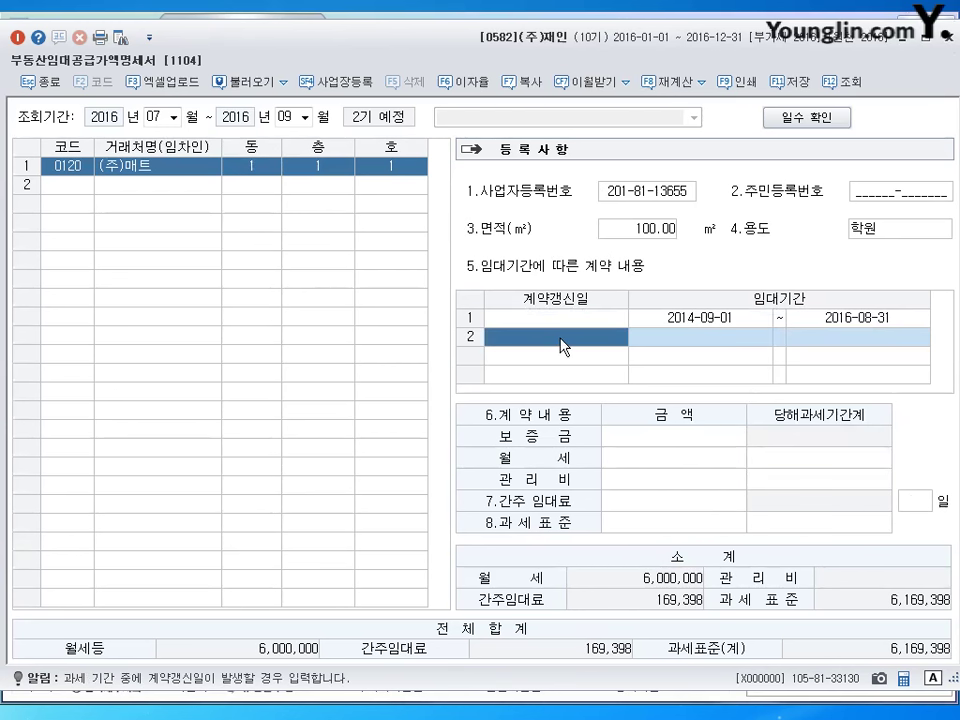
# Step: Add row 2: 2016-09-01 to 2018-08-31, deposit 40,000,000, monthly rent 3,000,000
pyautogui.press('Return')
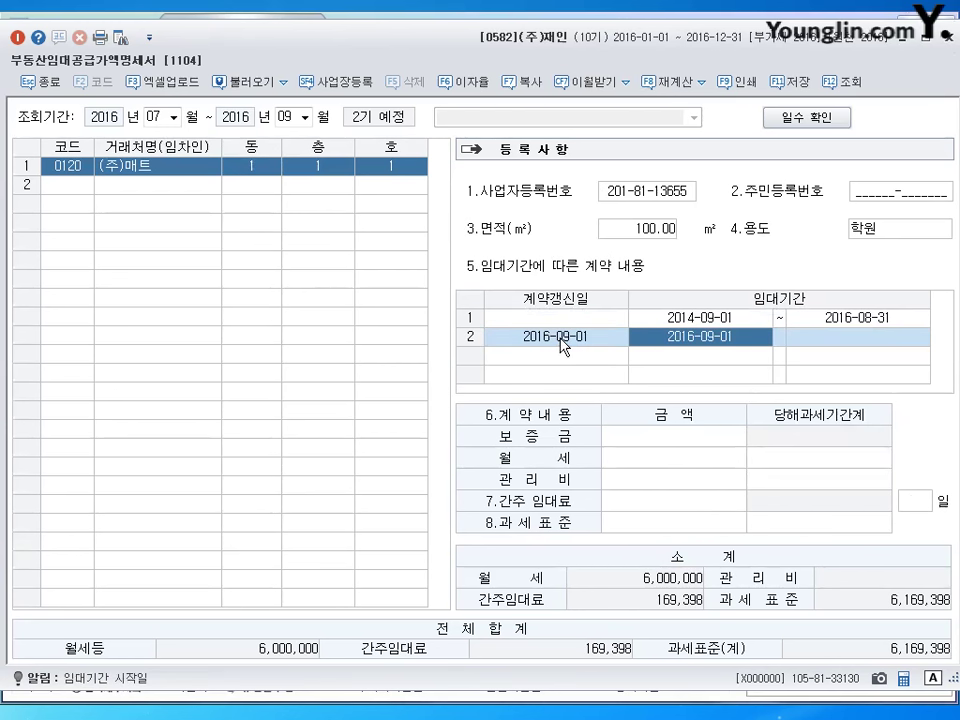
pyautogui.press('Return')
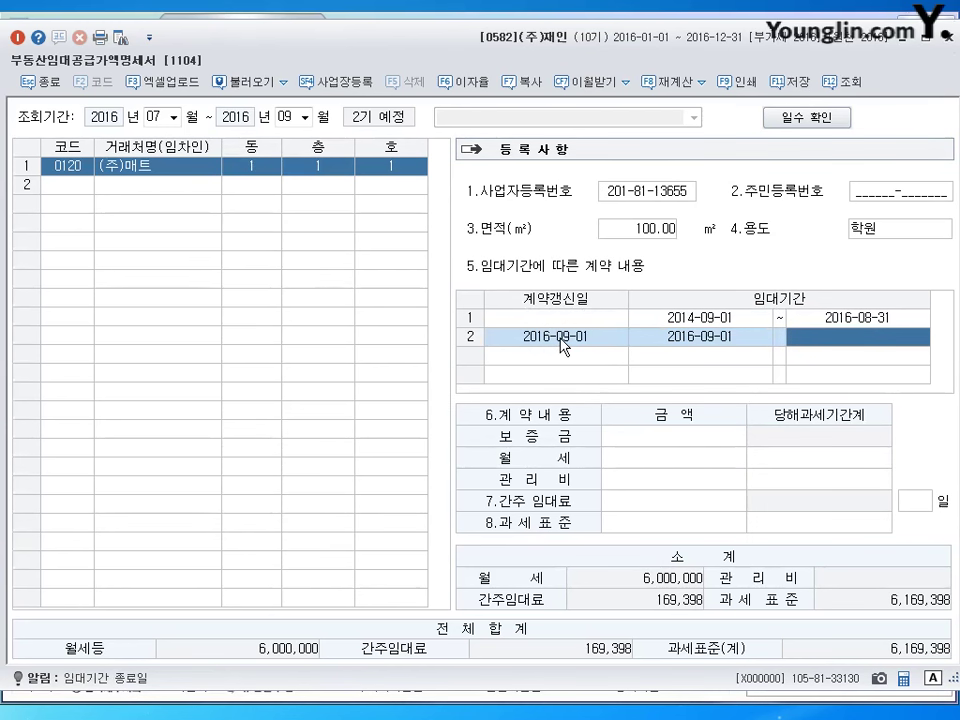
pyautogui.write('2018-')
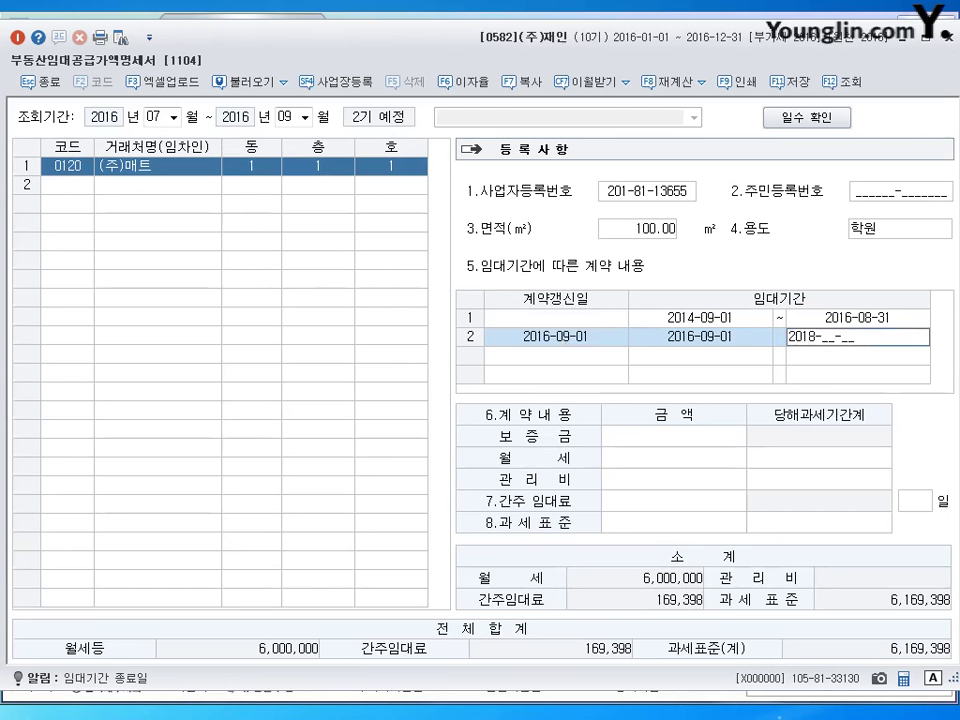
pyautogui.write('08-31')
pyautogui.press('Return')
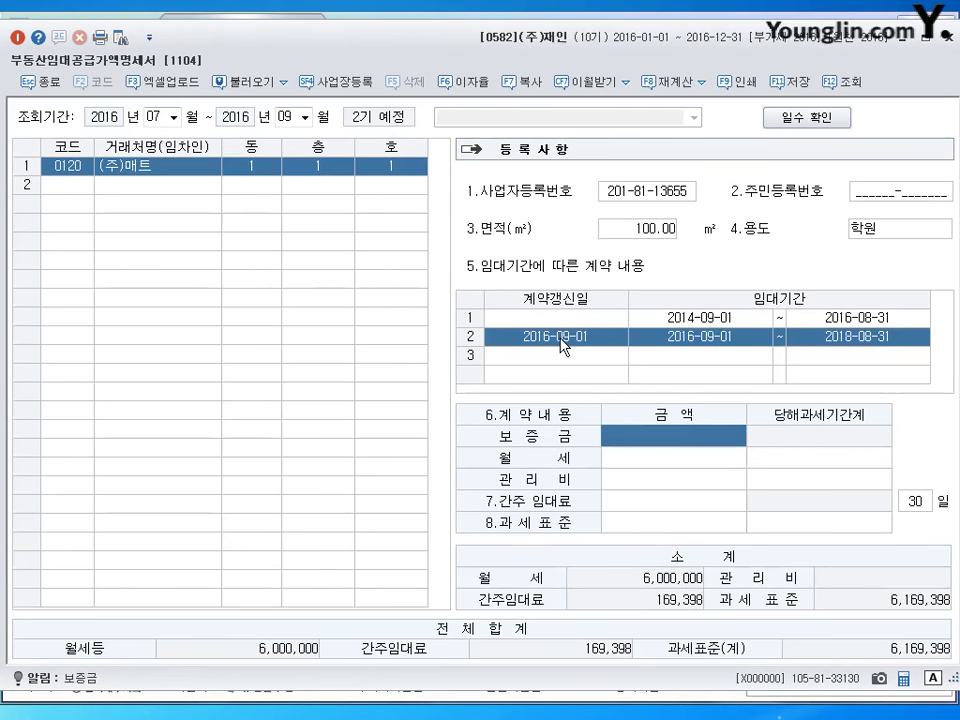
pyautogui.write('40,000,000')
pyautogui.press('Return')
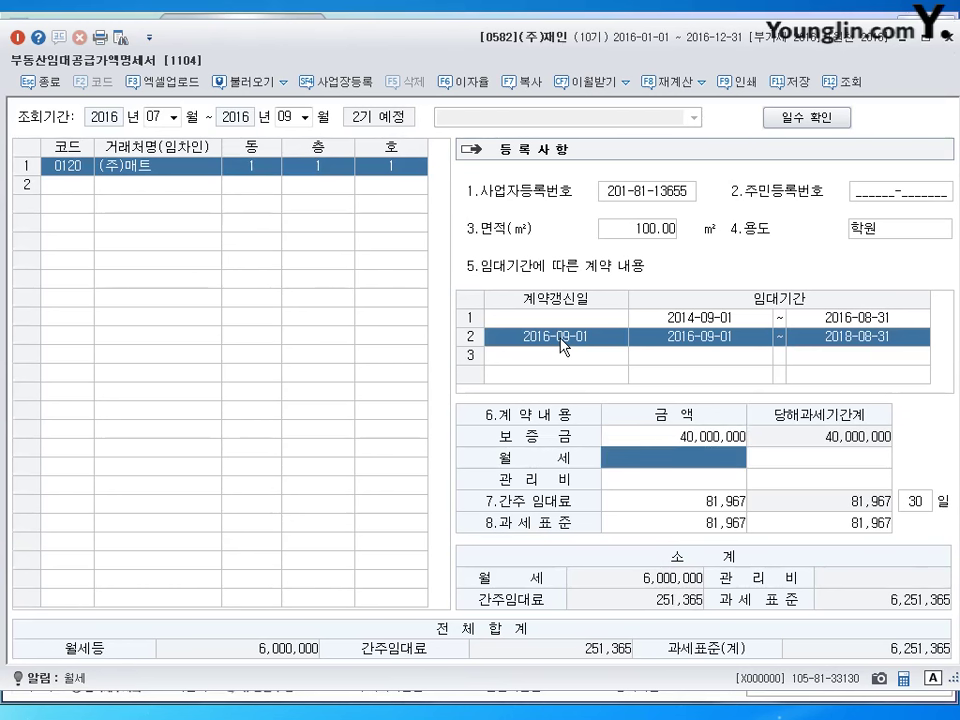
pyautogui.write('3,000,000')
pyautogui.press('Return')
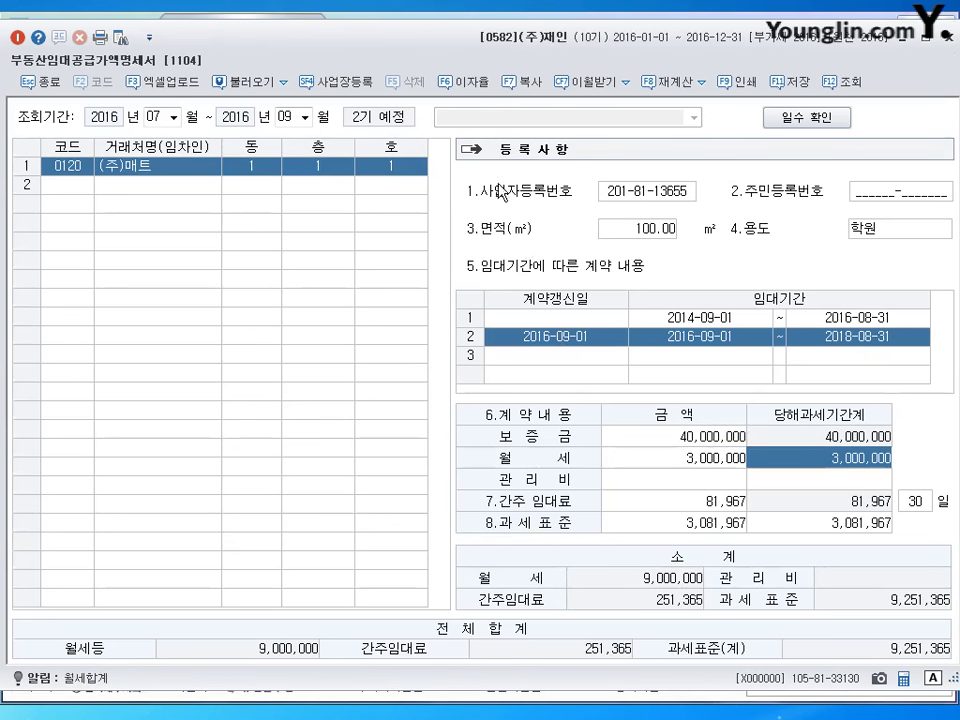
# Step: Change the applied interest rate from 2.50 to 1.8
pyautogui.click(475, 88)
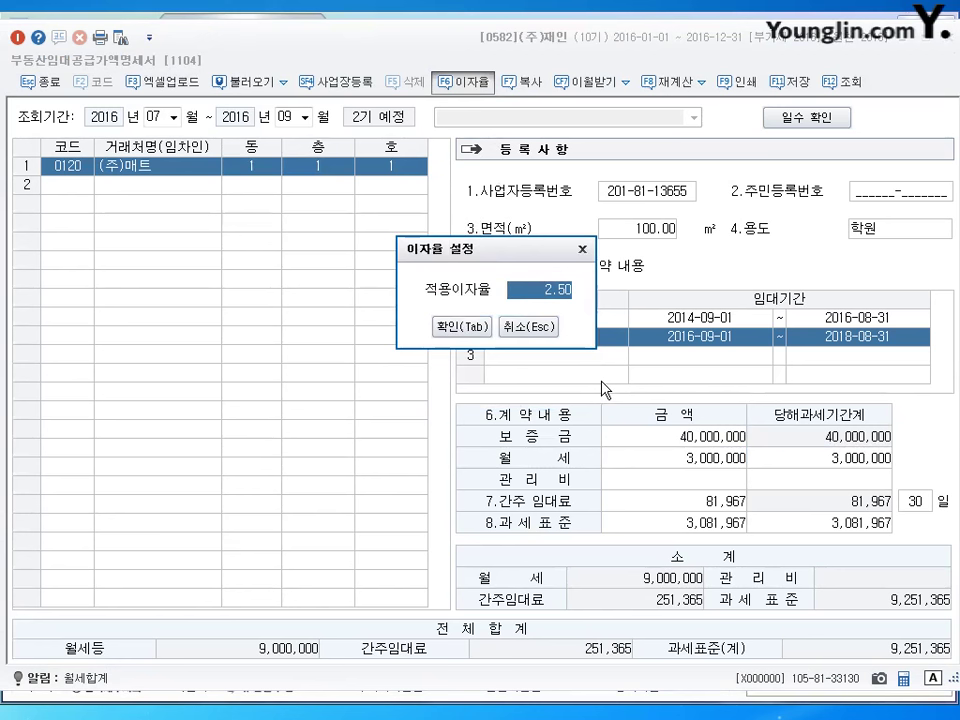
pyautogui.press('BackSpace')
pyautogui.write('1.8')
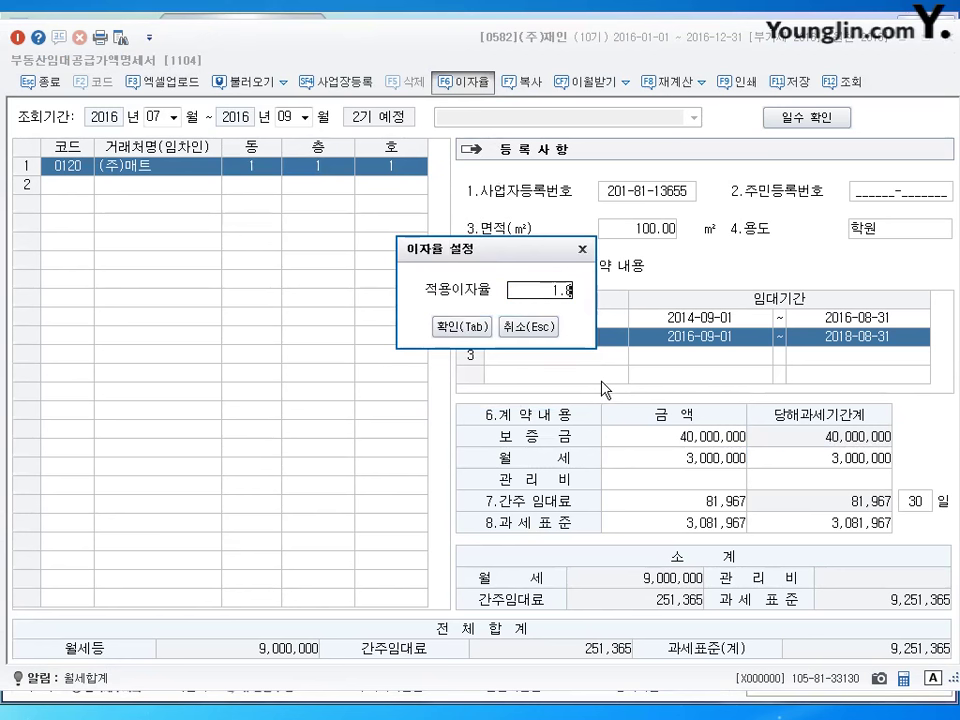
pyautogui.click(486, 336)
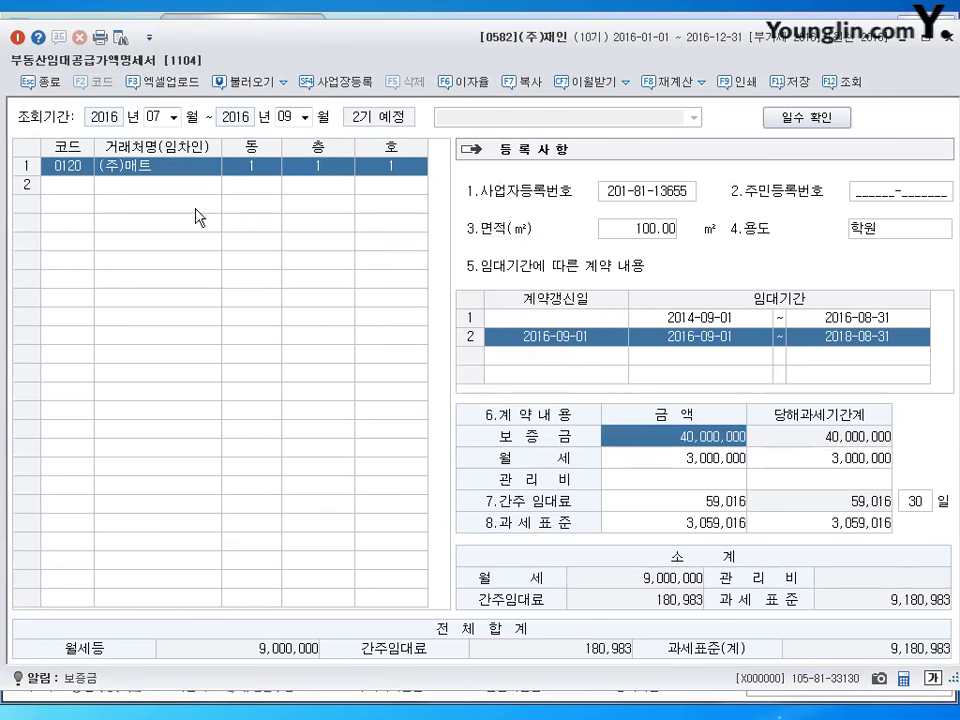
# Step: Reselect tenant (주)매트 to refresh its figures and save the rental statement
pyautogui.click(176, 180)
pyautogui.click(183, 168)
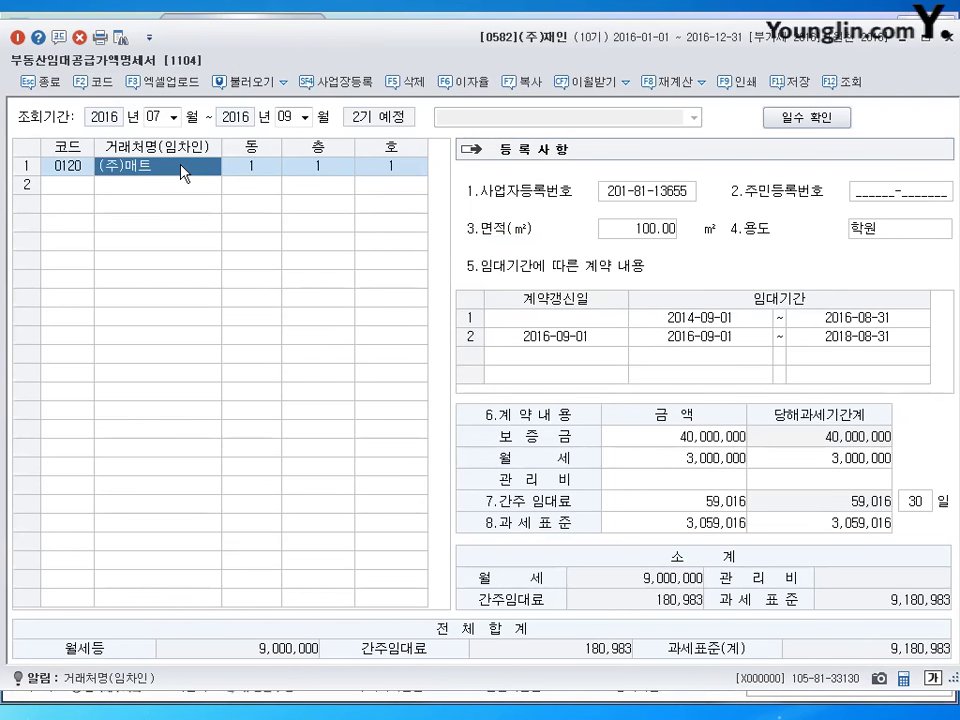
pyautogui.click(795, 88)
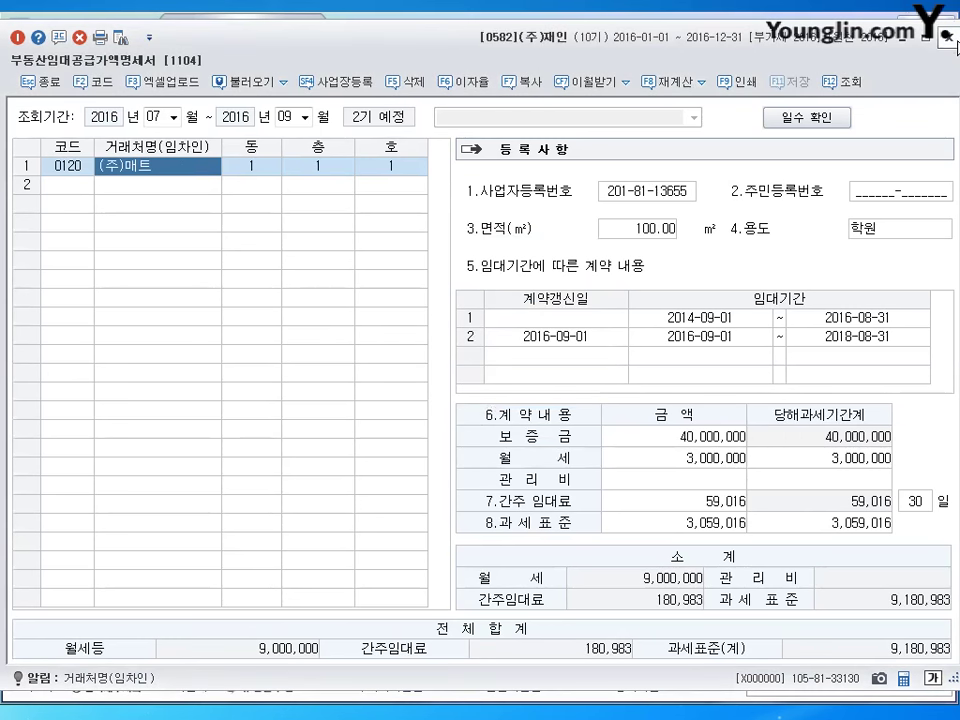
pyautogui.press('Escape')
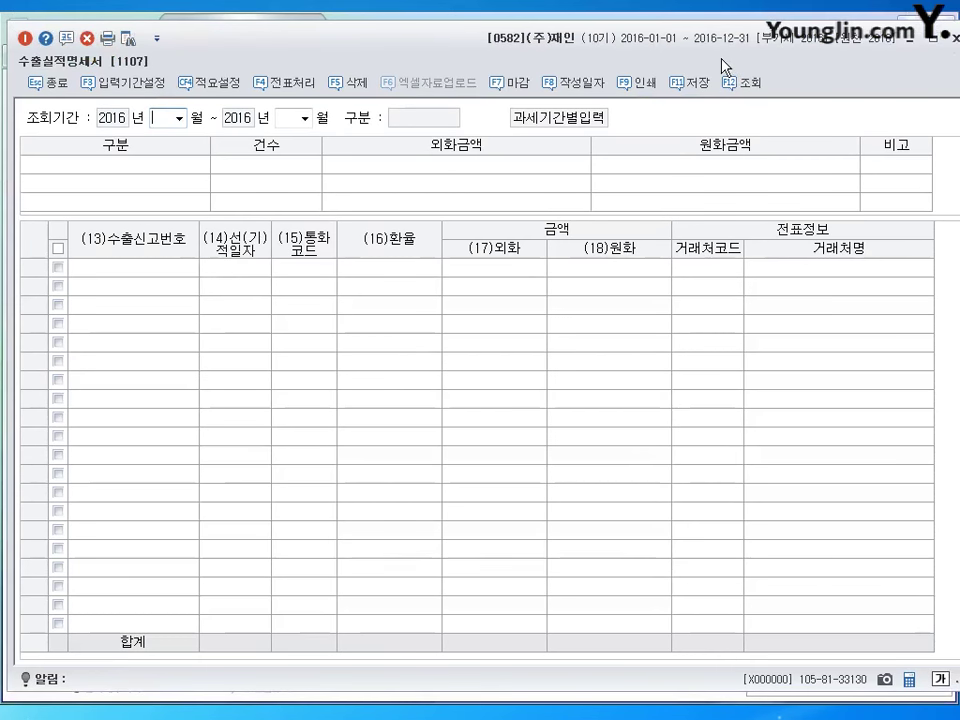
# Step: Set the export statement period to months 07 through 09 of 2016
pyautogui.write('07')
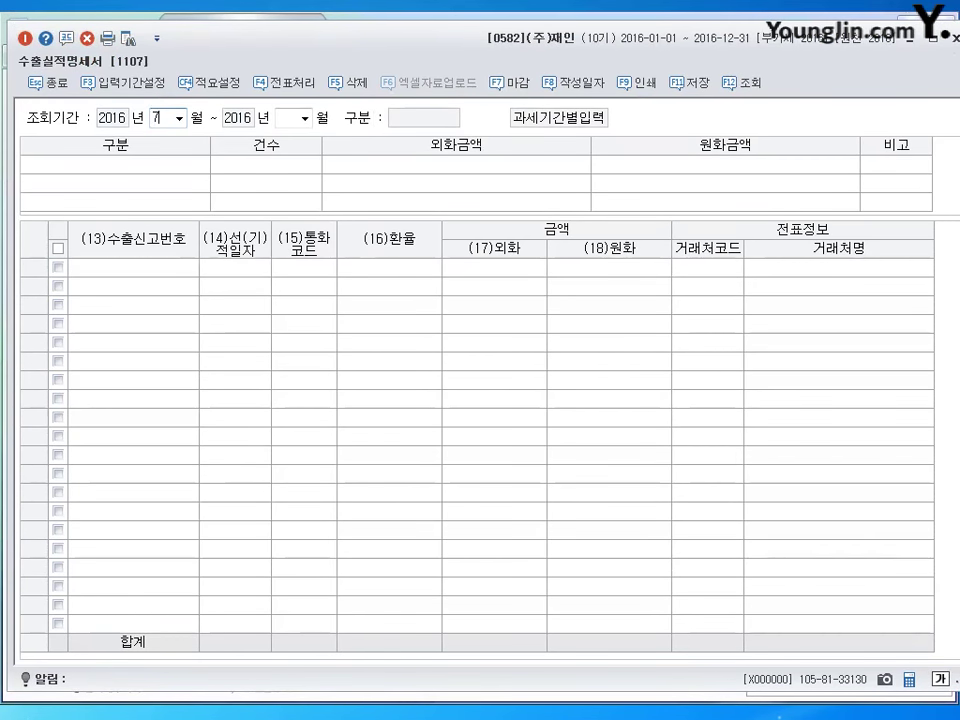
pyautogui.press('Return')
pyautogui.write('9')
pyautogui.press('Return')
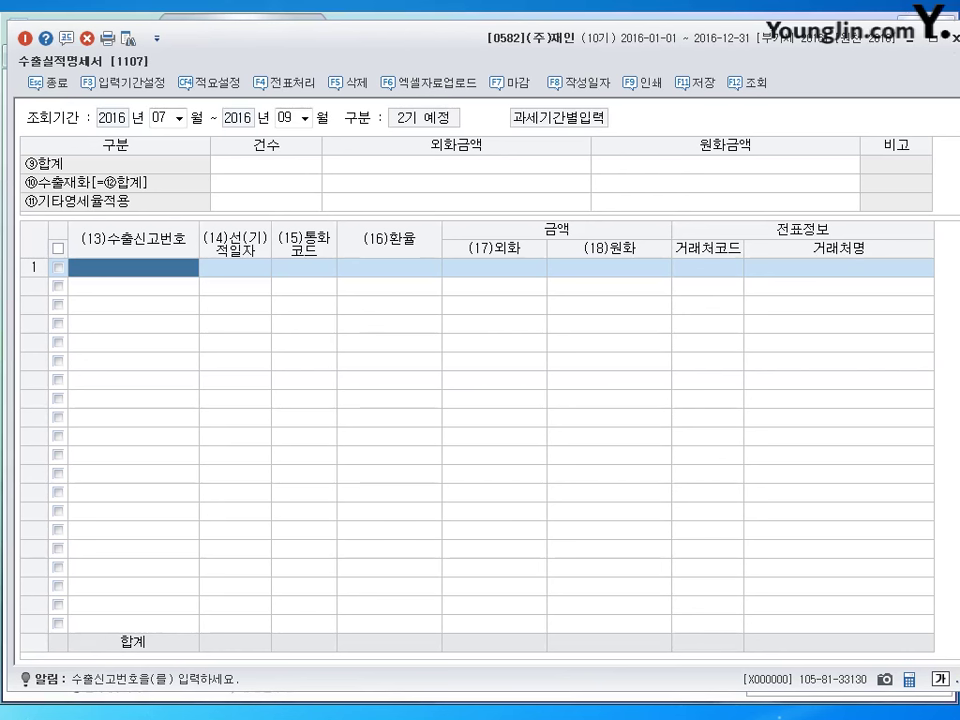
# Step: Enter export line 1: the declaration number, shipping date 2016-08-17, currency USD
pyautogui.write('016-1')
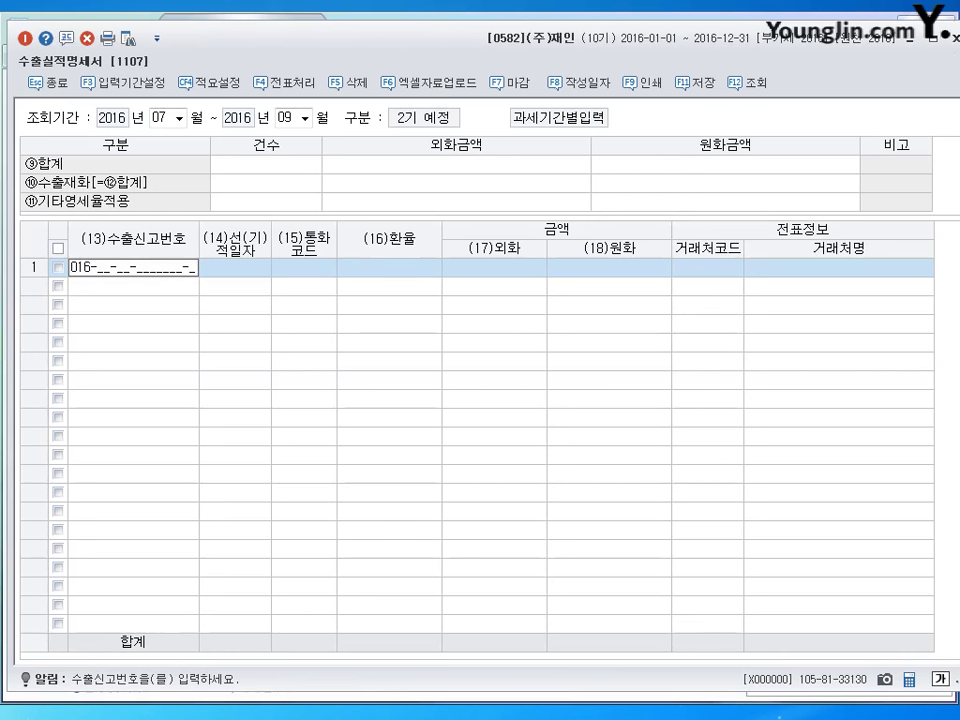
pyautogui.write('0-09-0115714-2')
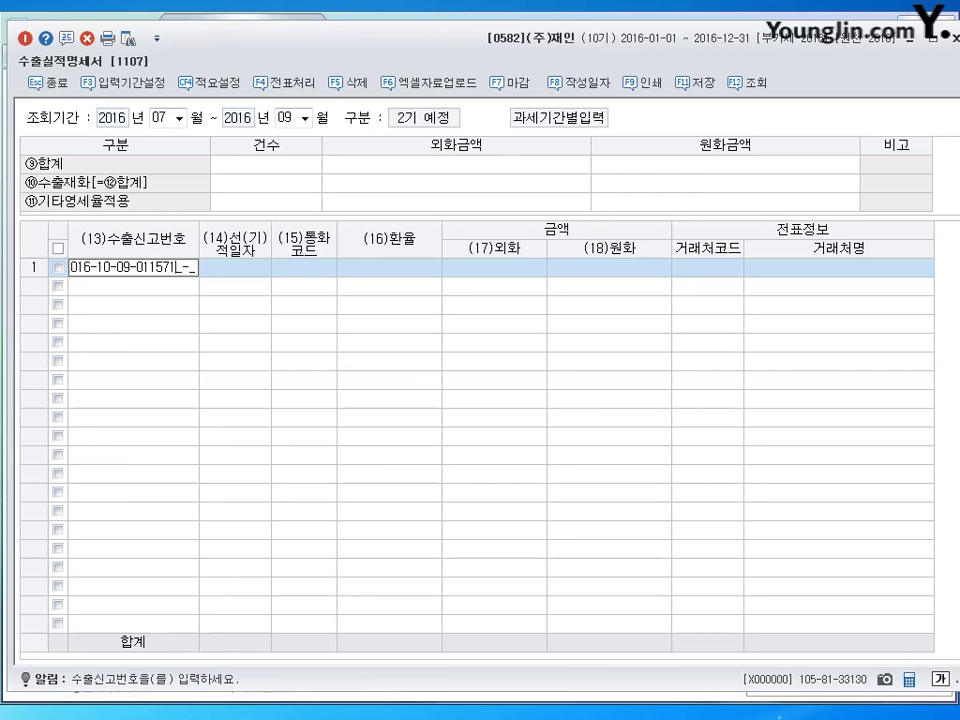
pyautogui.press('Return')
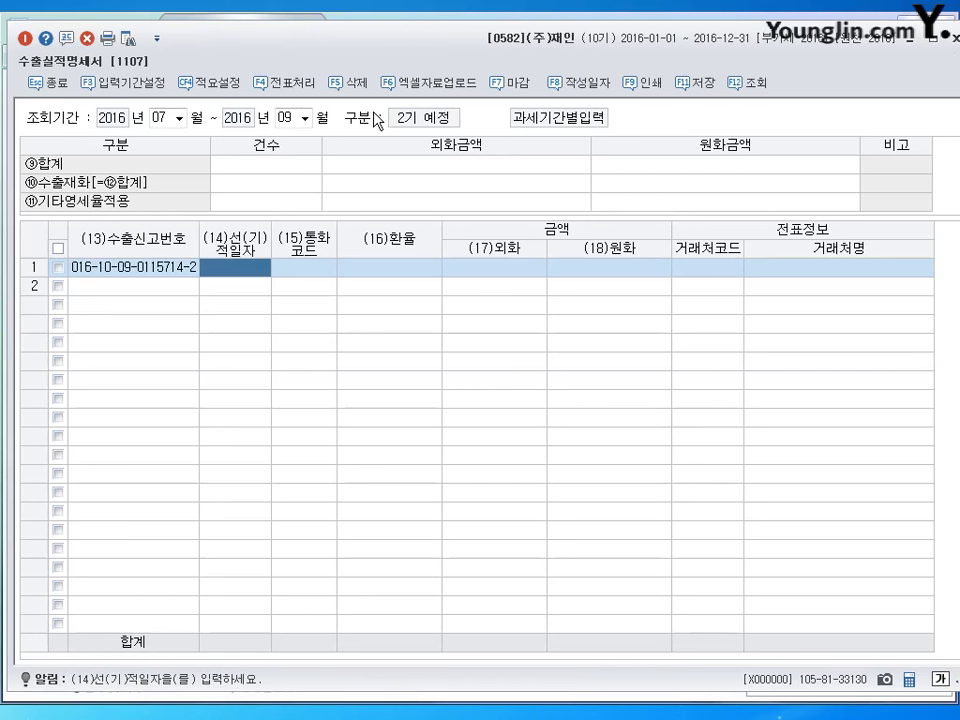
pyautogui.write('20160817')
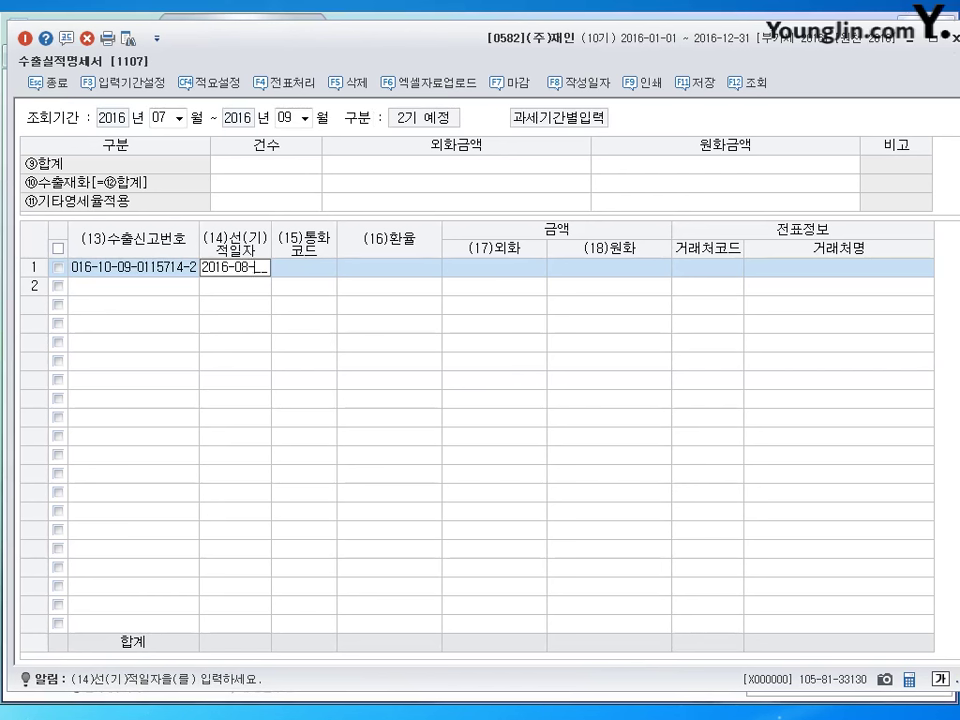
pyautogui.press('Return')
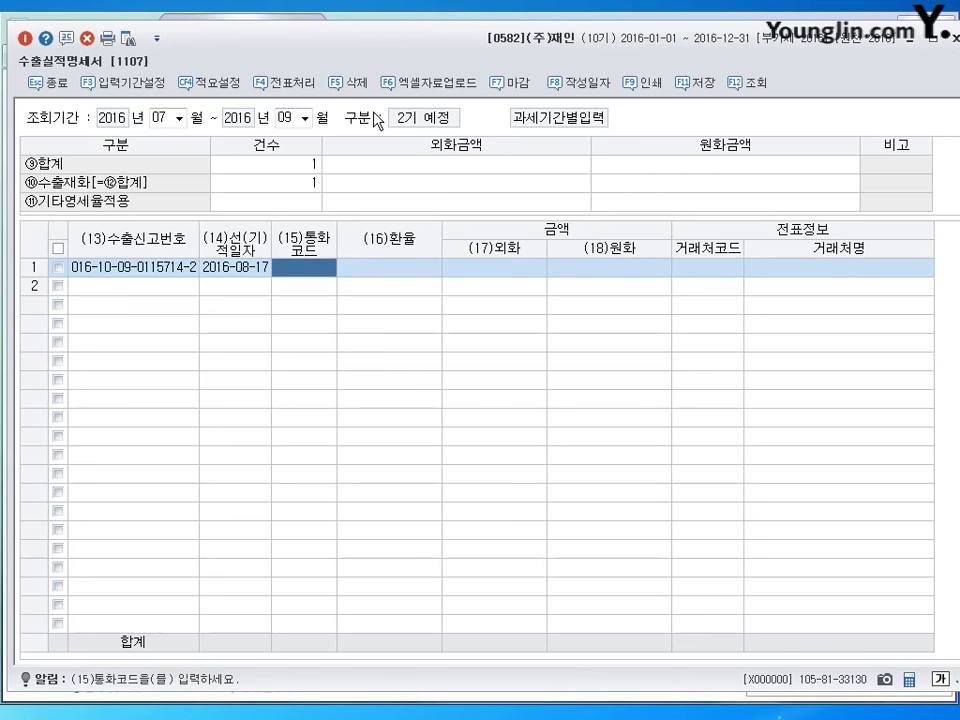
pyautogui.press('Hangul')
pyautogui.write('usd')
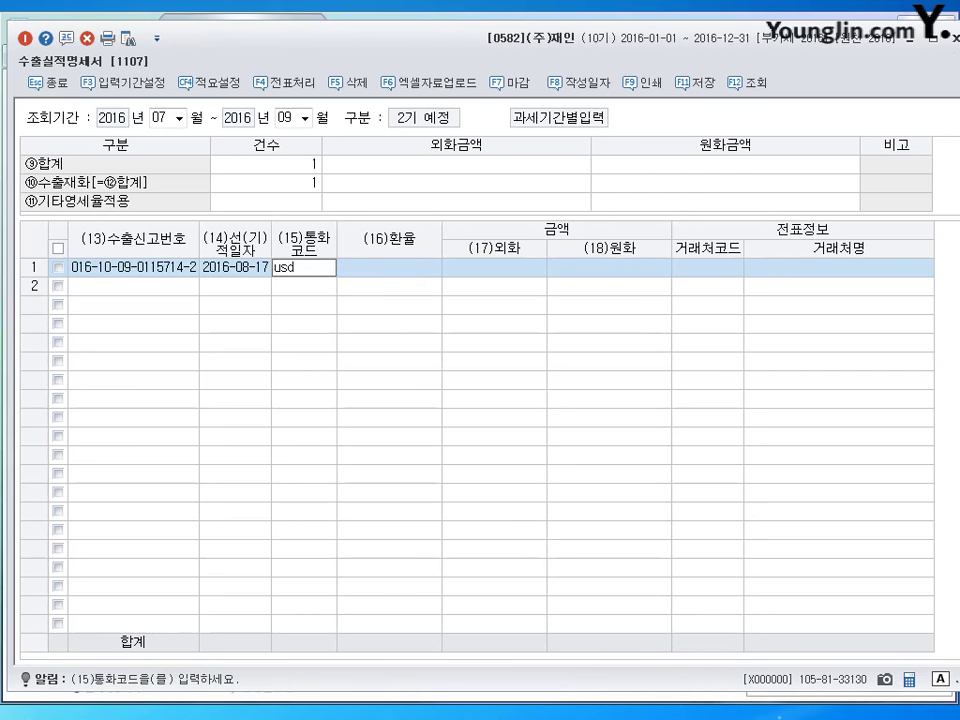
pyautogui.press('Return')
pyautogui.press('Hangul')
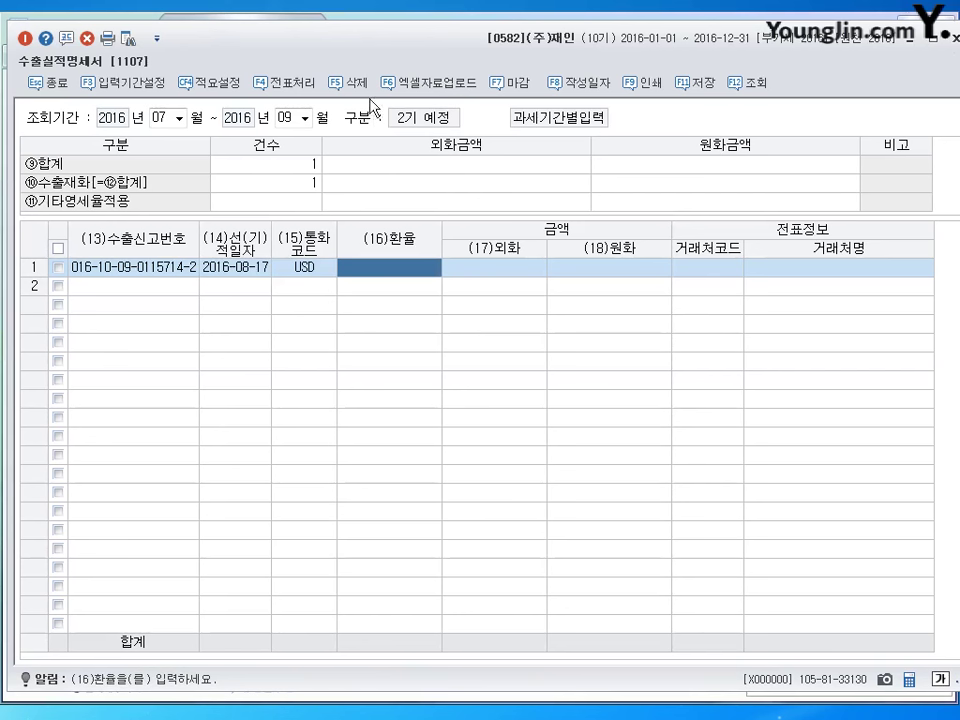
pyautogui.click(302, 272)
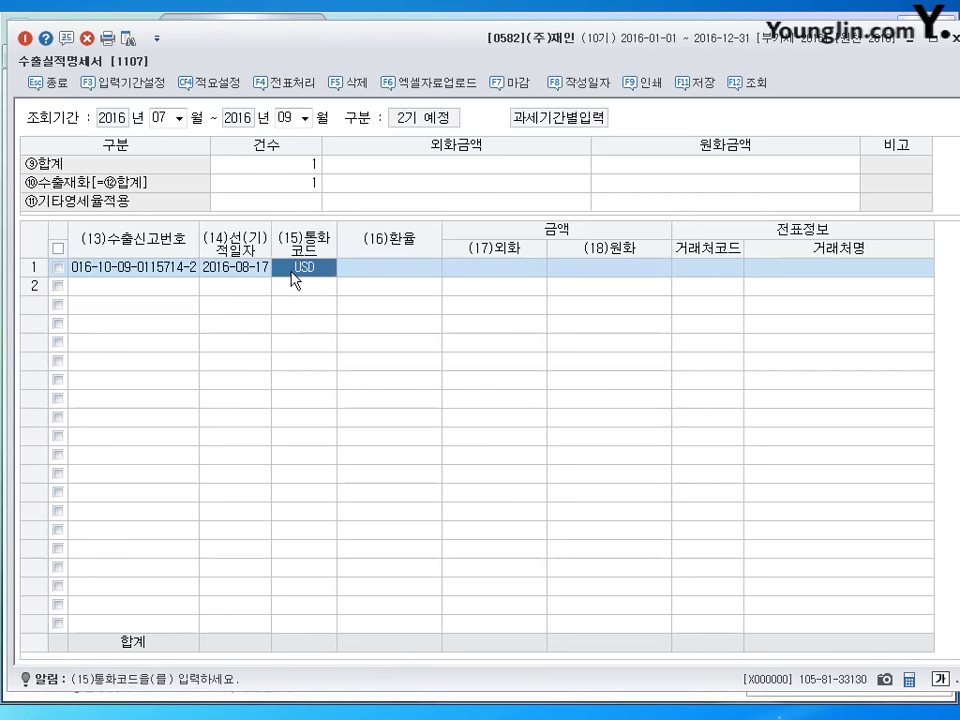
pyautogui.press('F2')
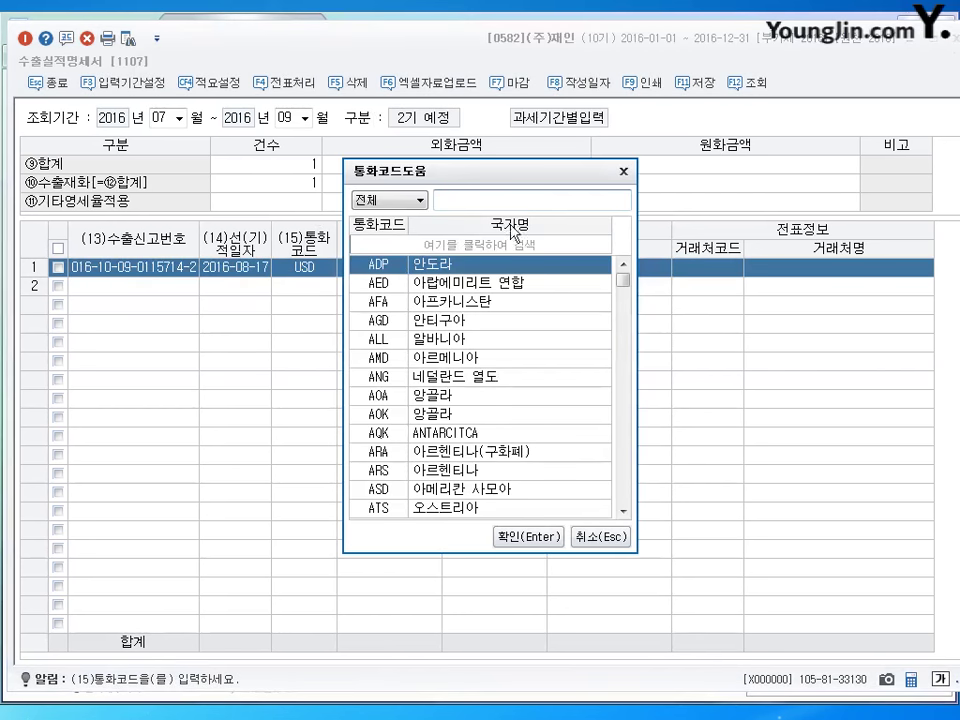
pyautogui.click(601, 538)
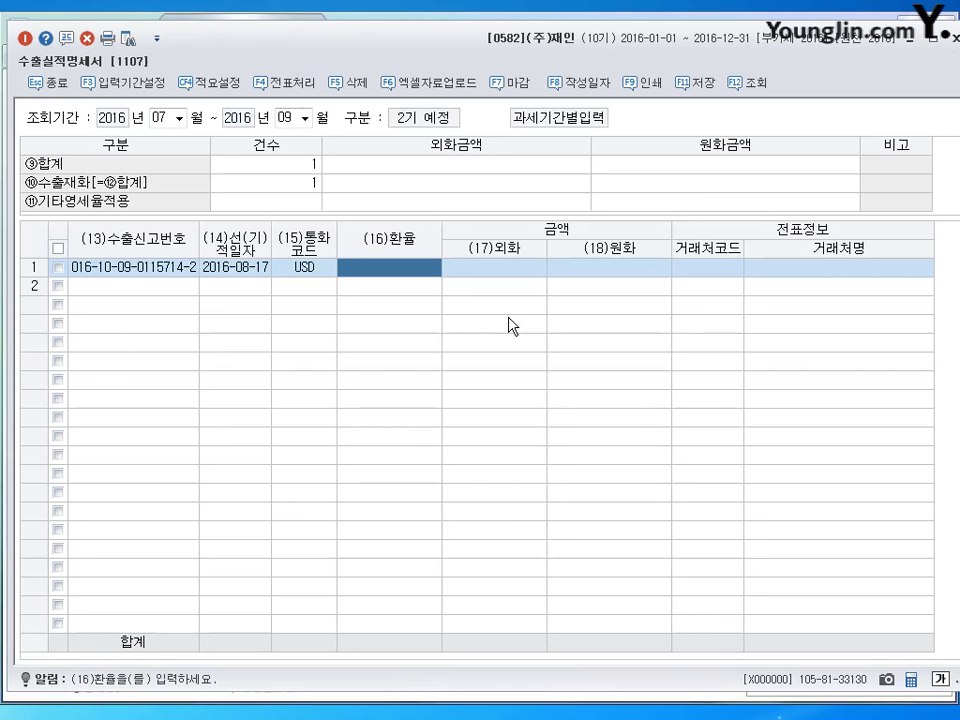
# Step: Enter exchange rate 1,100 and foreign amount USD 100,000.00 (110,000,000 won)
pyautogui.write('1100')
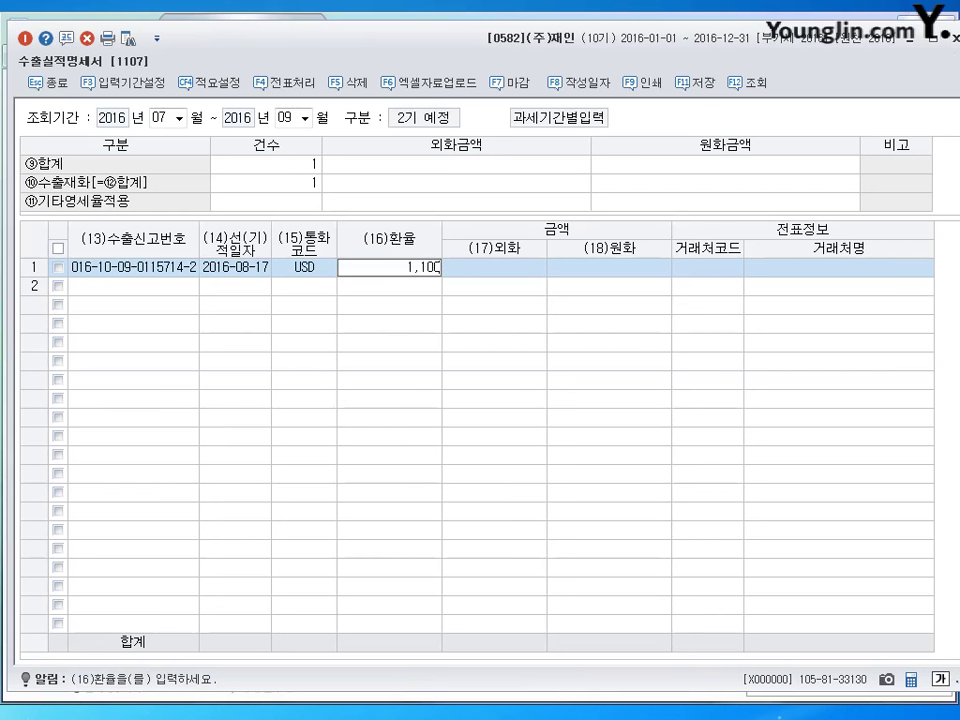
pyautogui.press('Return')
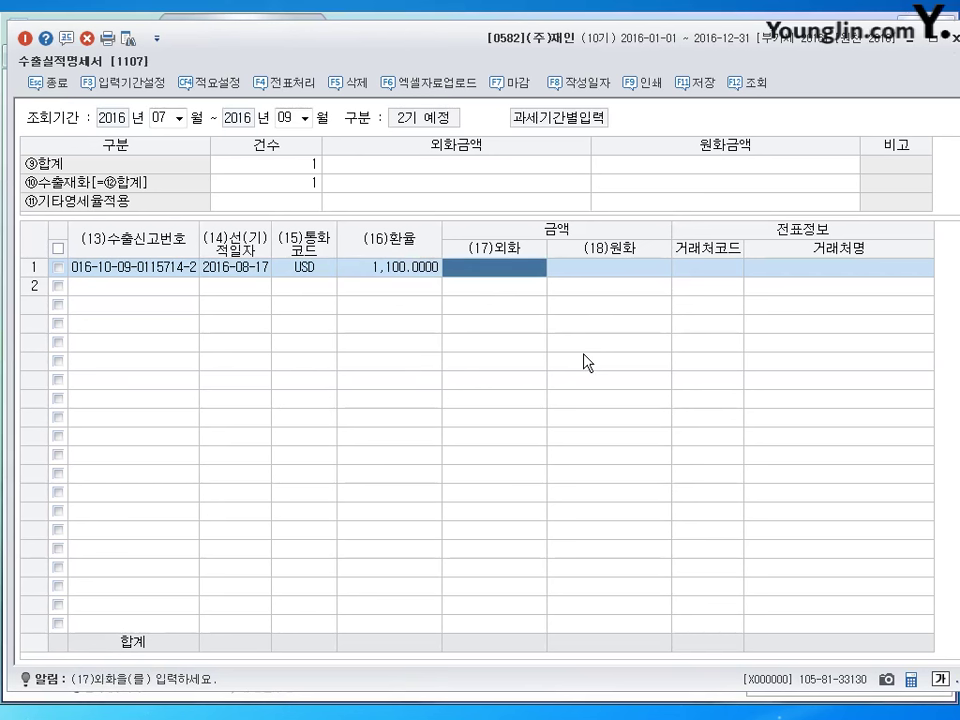
pyautogui.write('1000000')
pyautogui.press('Return')
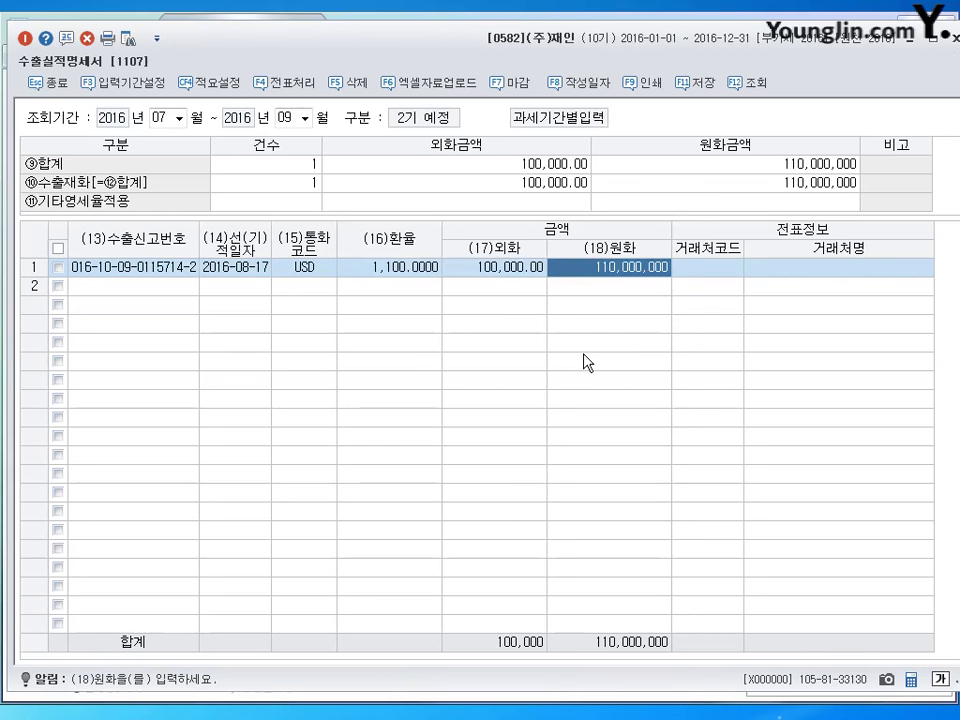
pyautogui.press('Return')
pyautogui.press('F2')
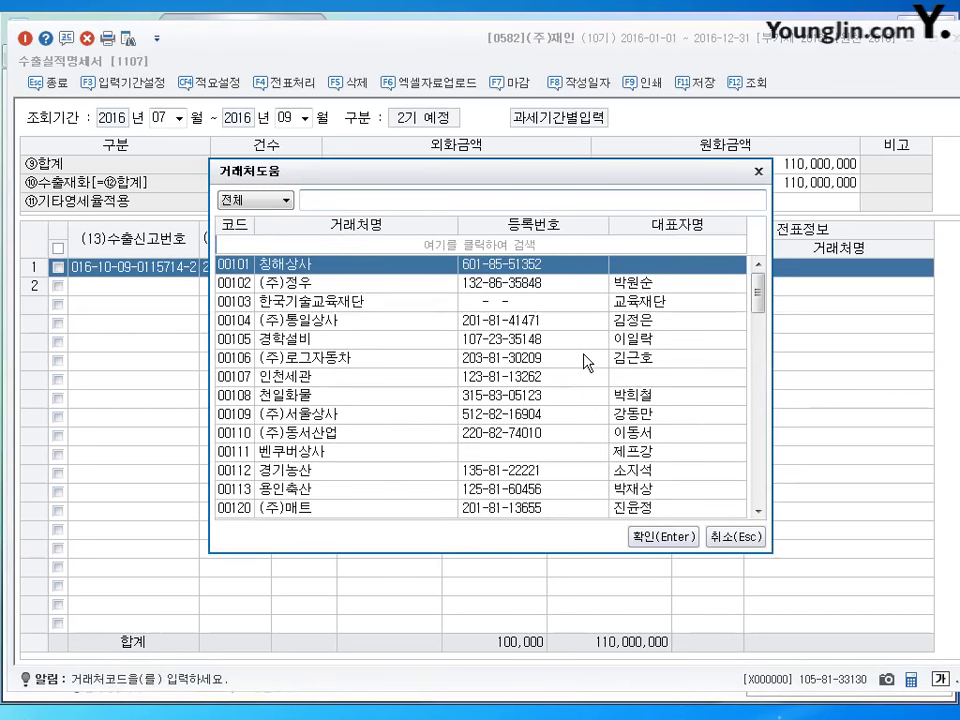
pyautogui.write('ㅁㄴ')
pyautogui.press('BackSpace')
pyautogui.press('BackSpace')
pyautogui.write('ㅁㅗ')
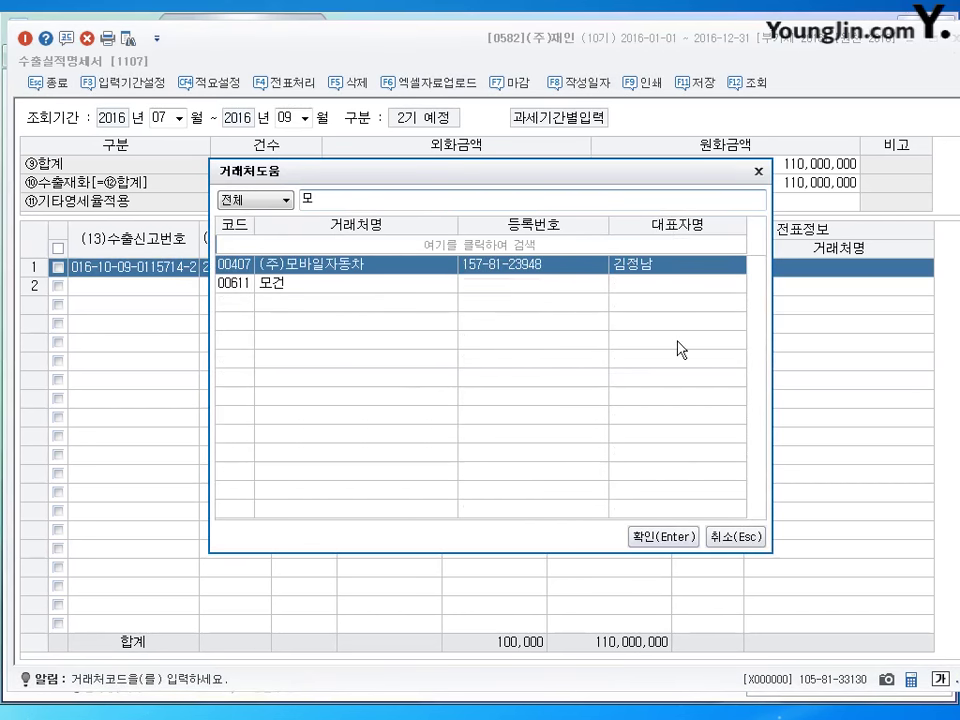
pyautogui.click(316, 292)
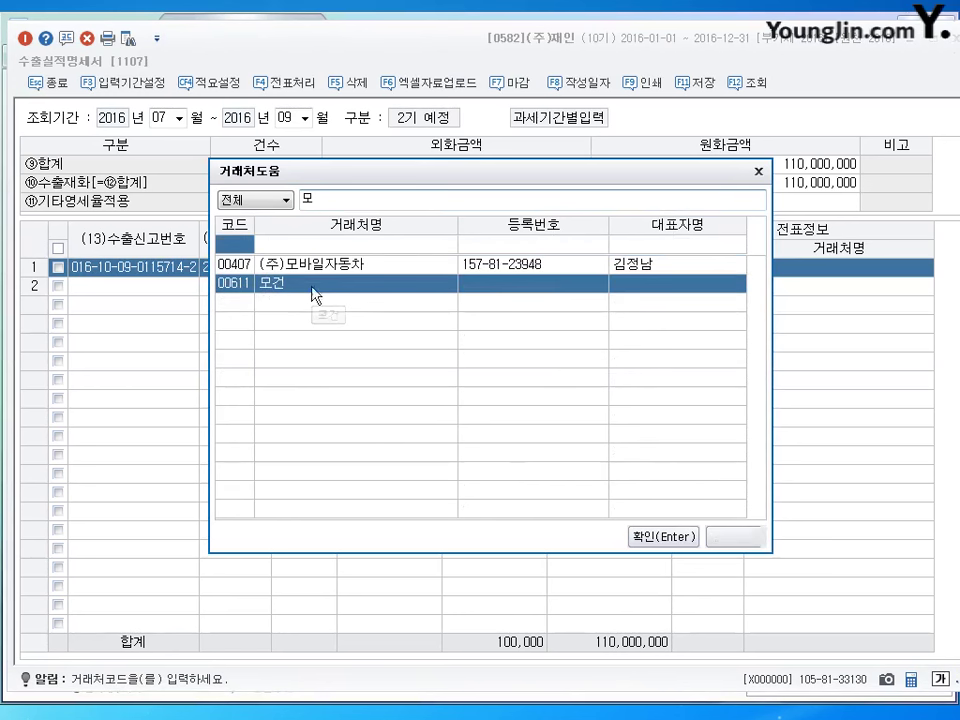
pyautogui.click(682, 542)
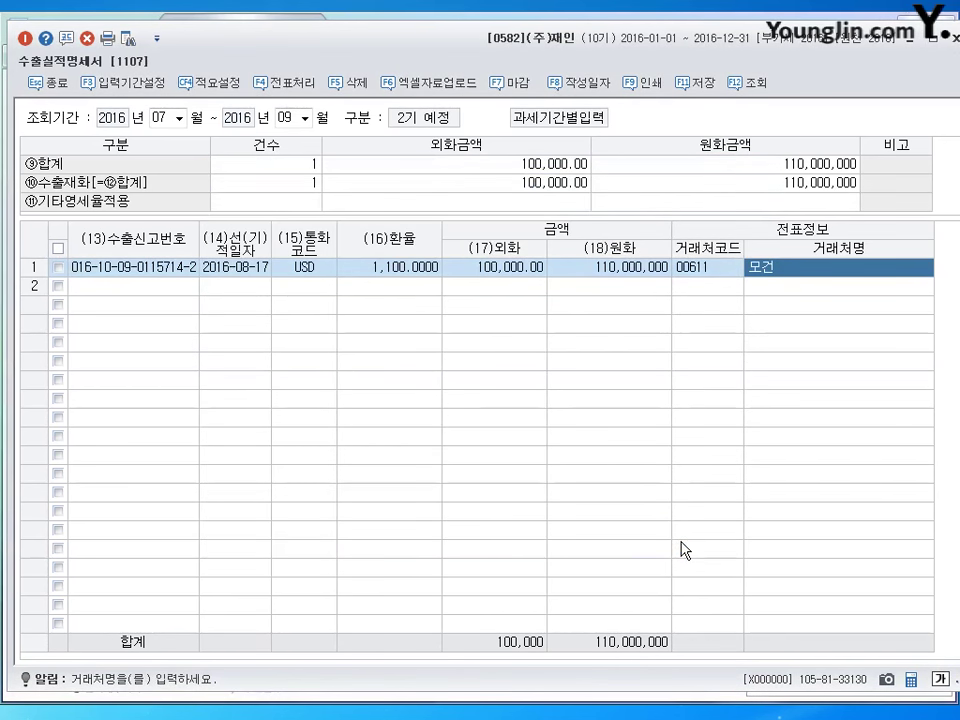
pyautogui.press('Return')
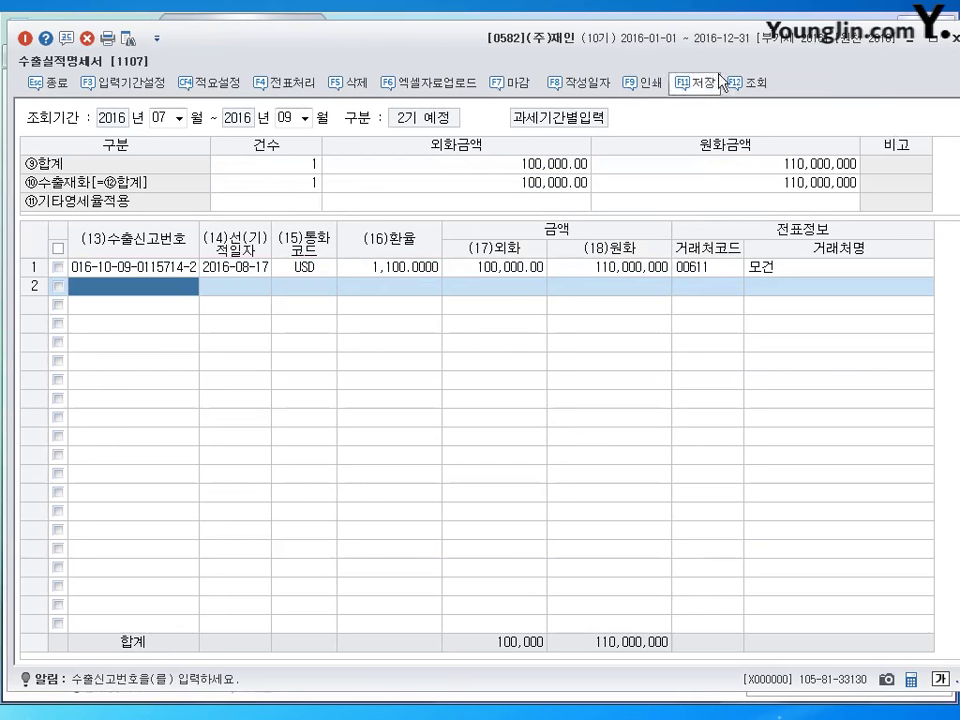
# Step: Save the July–September 2016 export statement and close the form
pyautogui.click(703, 82)
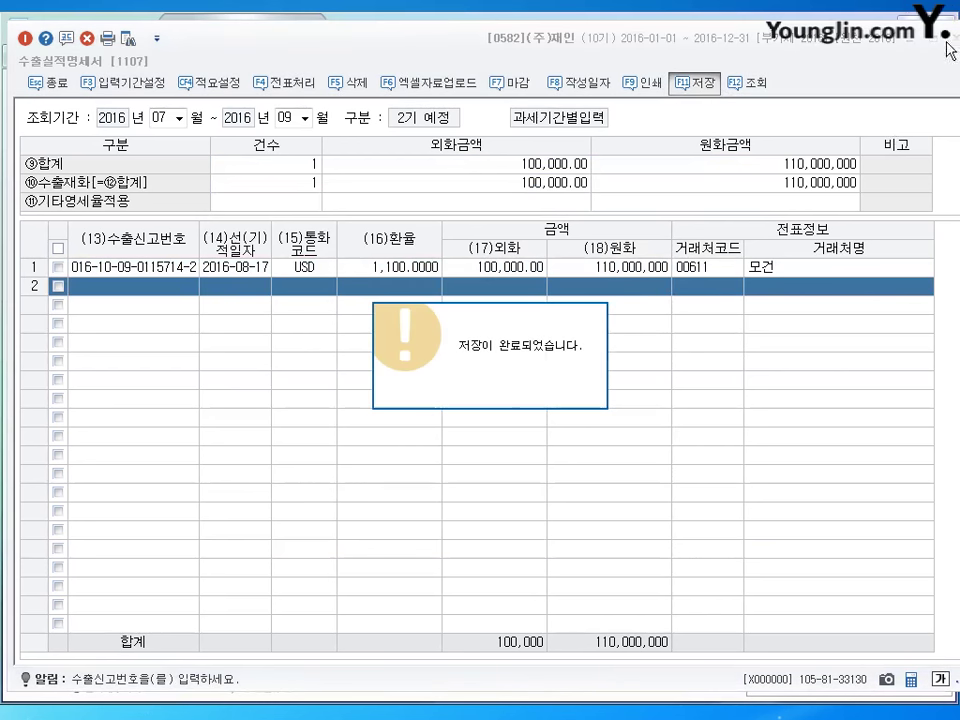
pyautogui.press('Escape')
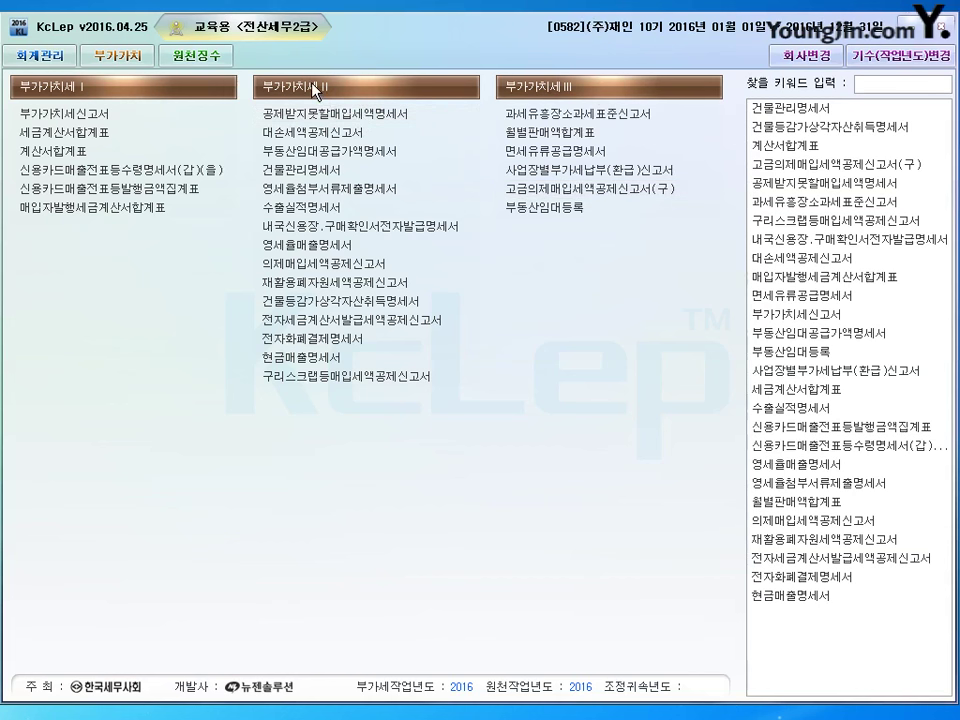
# Step: Open 공제받지못할매입세액명세서 for months 04–06 of 2016, on the 공통매입세액의정산내역 tab
pyautogui.click(434, 122)
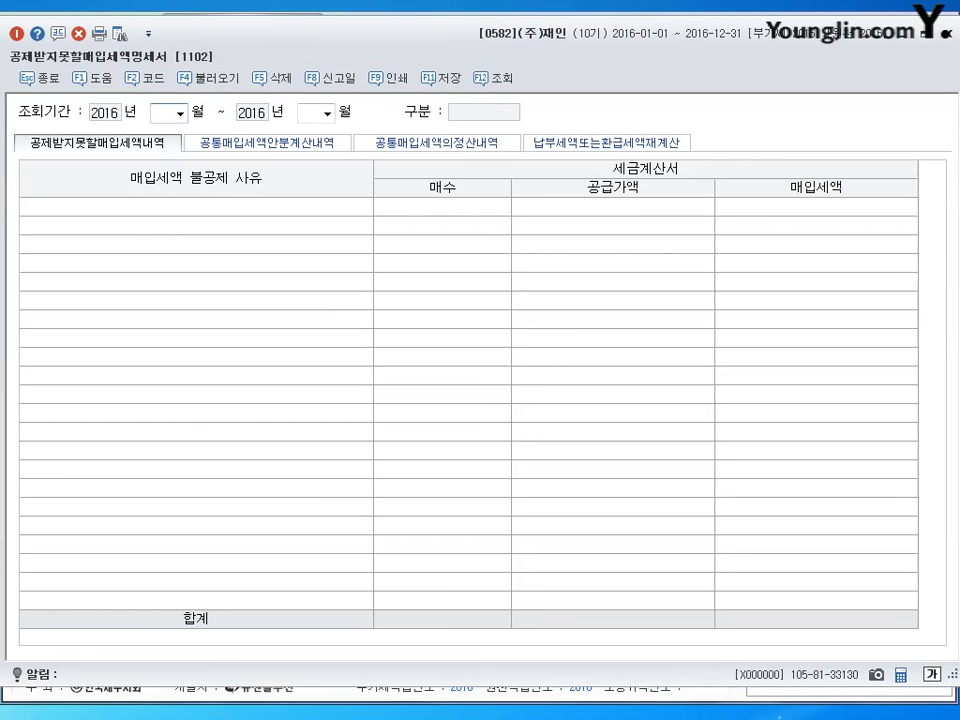
pyautogui.write('4')
pyautogui.press('Return')
pyautogui.write('6')
pyautogui.press('Return')
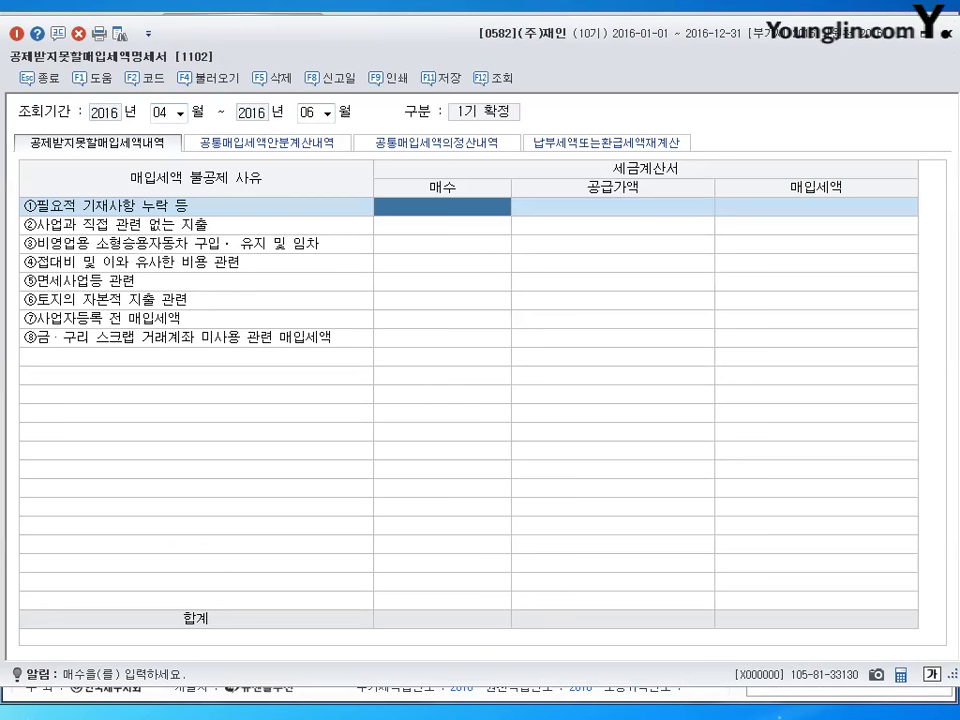
pyautogui.click(454, 146)
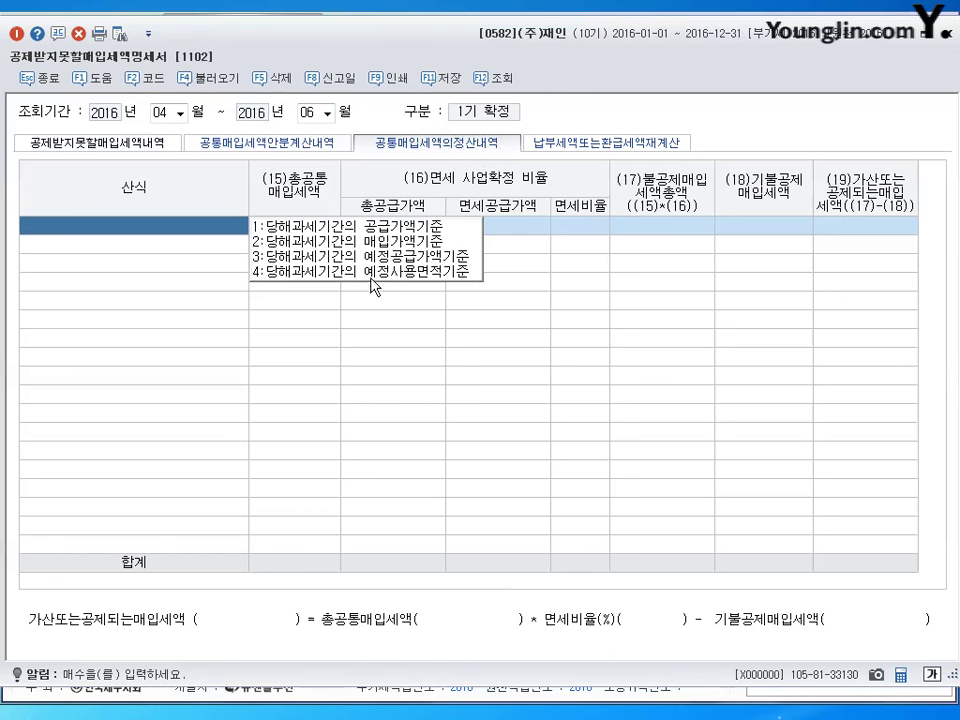
# Step: Add a 당해과세기간의 공급가액기준 line without loading vouchers, with 총공통매입세액 10,000,000
pyautogui.click(389, 226)
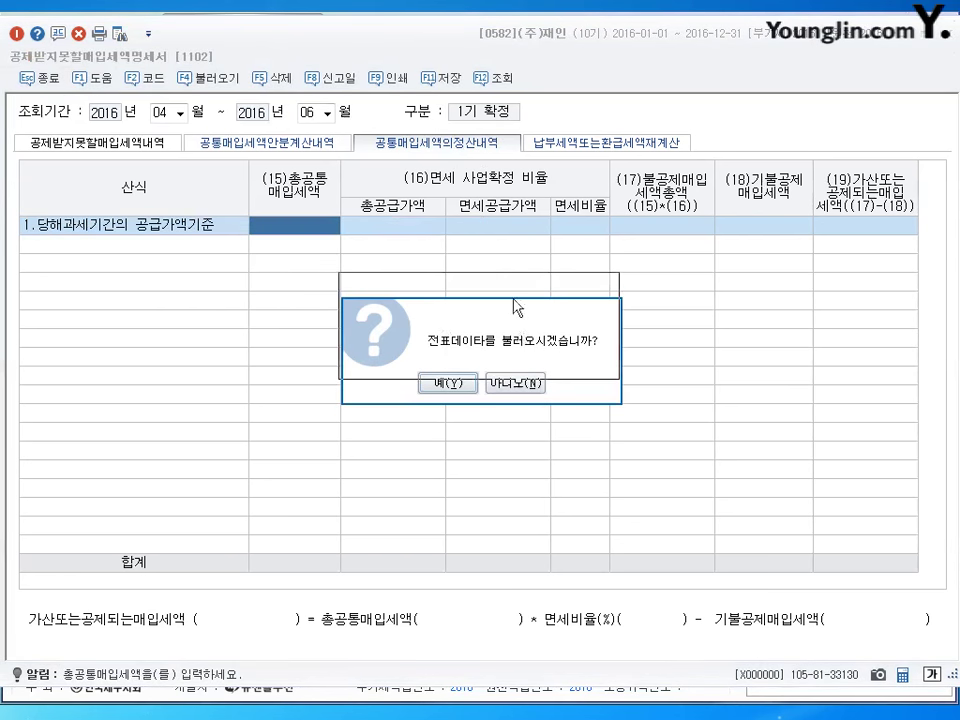
pyautogui.moveTo(514, 306); pyautogui.dragTo(508, 252)
pyautogui.click(509, 329)
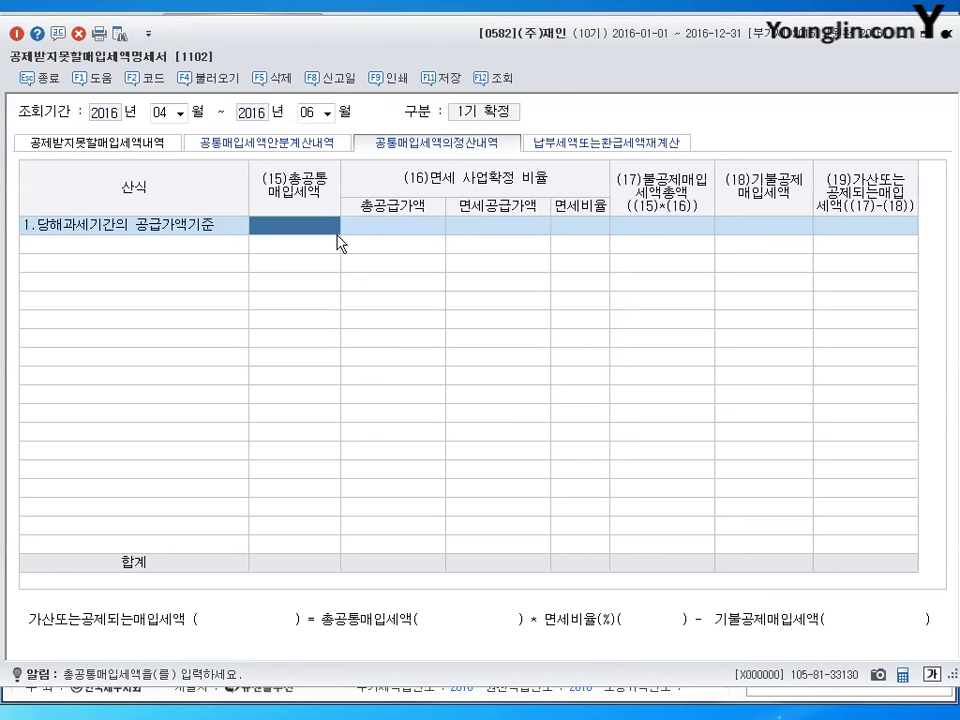
pyautogui.write('10000000')
pyautogui.press('Return')
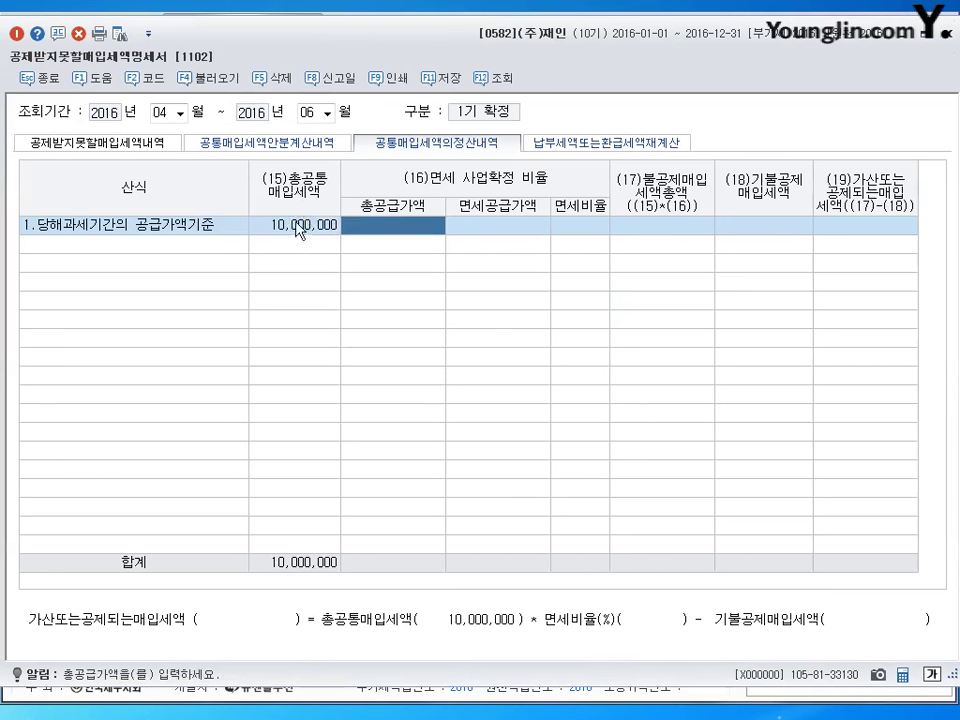
pyautogui.click(296, 231)
pyautogui.click(386, 231)
pyautogui.moveTo(497, 224)
pyautogui.mouseDown()
pyautogui.moveTo(456, 241)
pyautogui.moveTo(459, 221)
pyautogui.moveTo(452, 278)
pyautogui.moveTo(520, 266)
pyautogui.mouseUp()
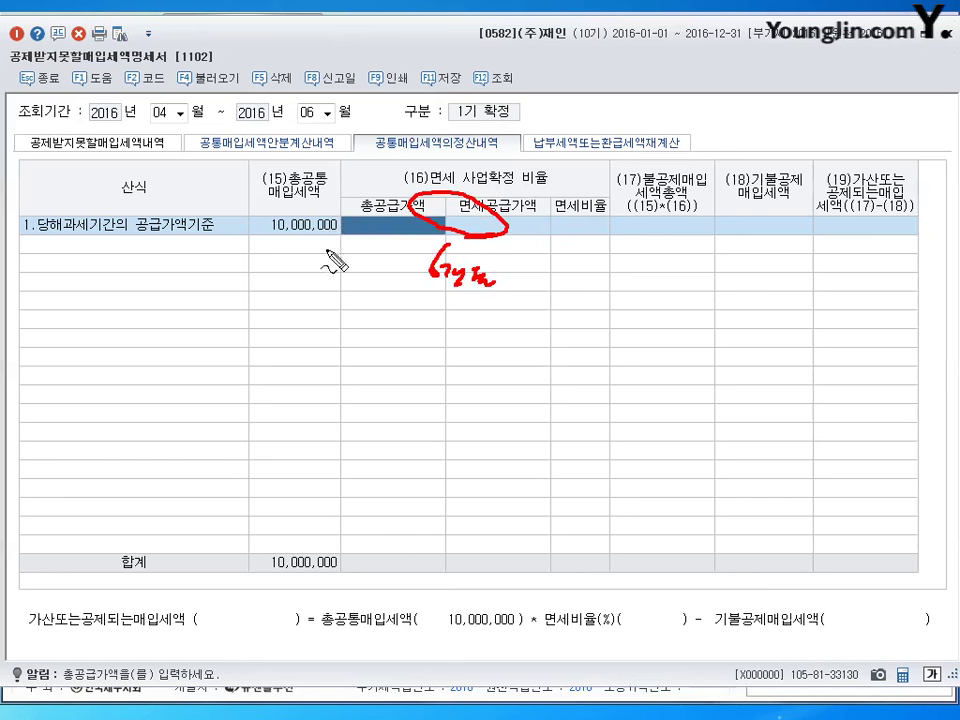
pyautogui.moveTo(258, 236)
pyautogui.mouseDown()
pyautogui.moveTo(334, 272)
pyautogui.moveTo(264, 205)
pyautogui.mouseUp()
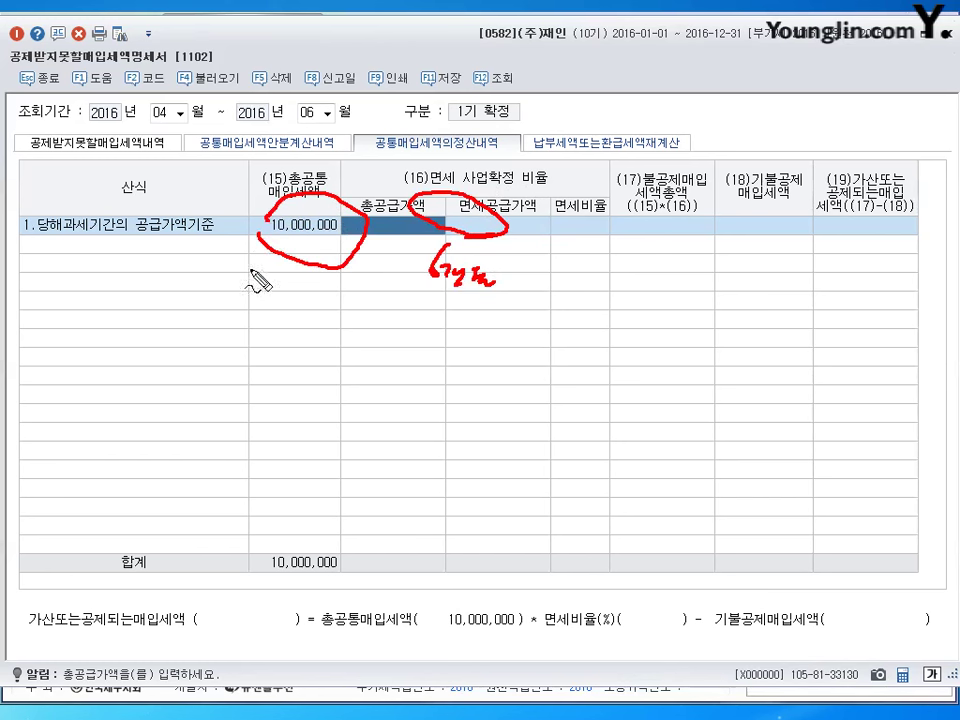
pyautogui.moveTo(240, 286); pyautogui.dragTo(300, 306)
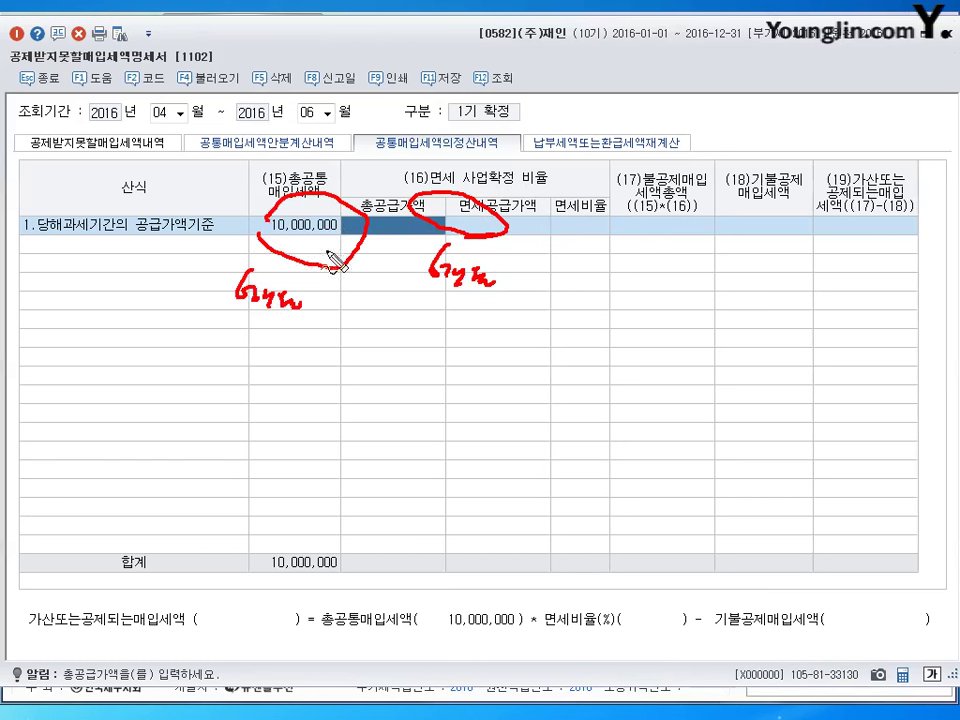
pyautogui.moveTo(270, 240); pyautogui.dragTo(322, 248)
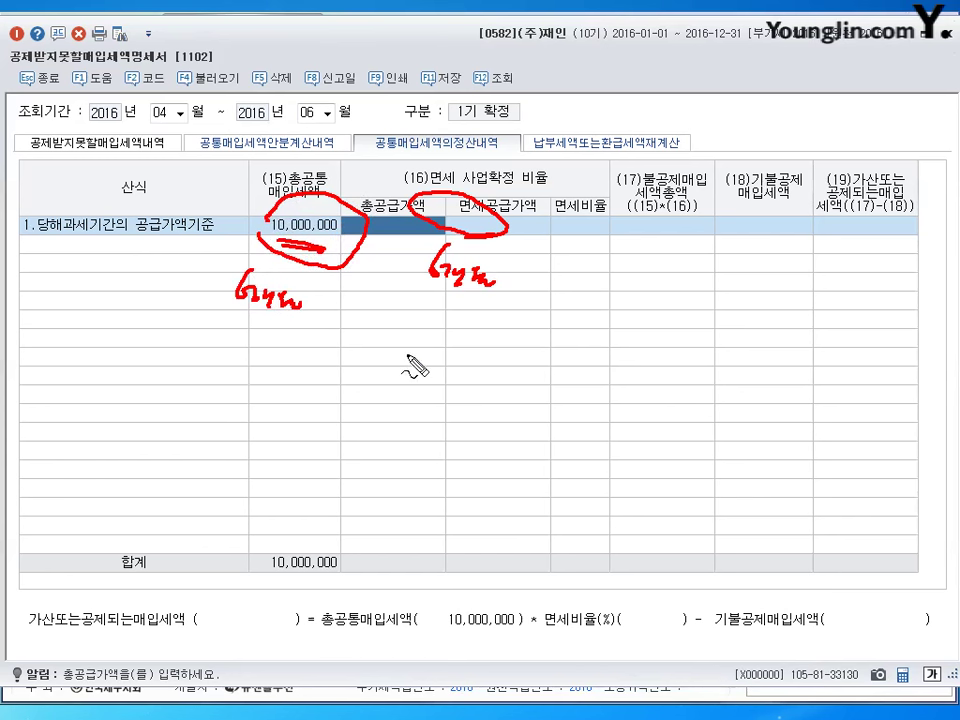
pyautogui.moveTo(356, 643)
pyautogui.mouseDown()
pyautogui.moveTo(488, 668)
pyautogui.moveTo(543, 630)
pyautogui.mouseUp()
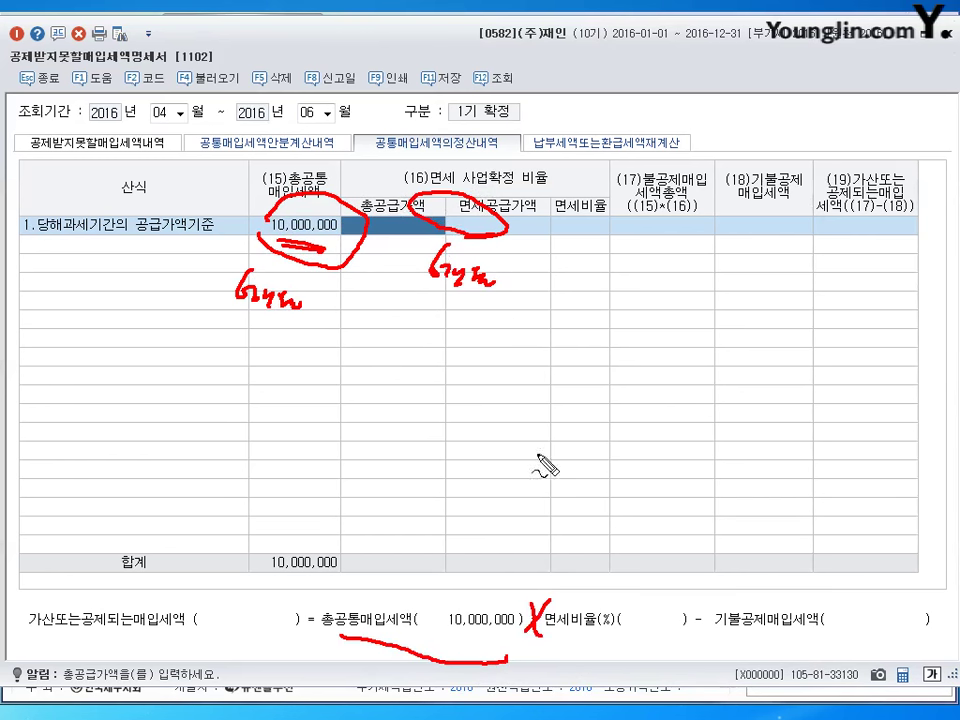
pyautogui.moveTo(568, 607); pyautogui.dragTo(652, 566)
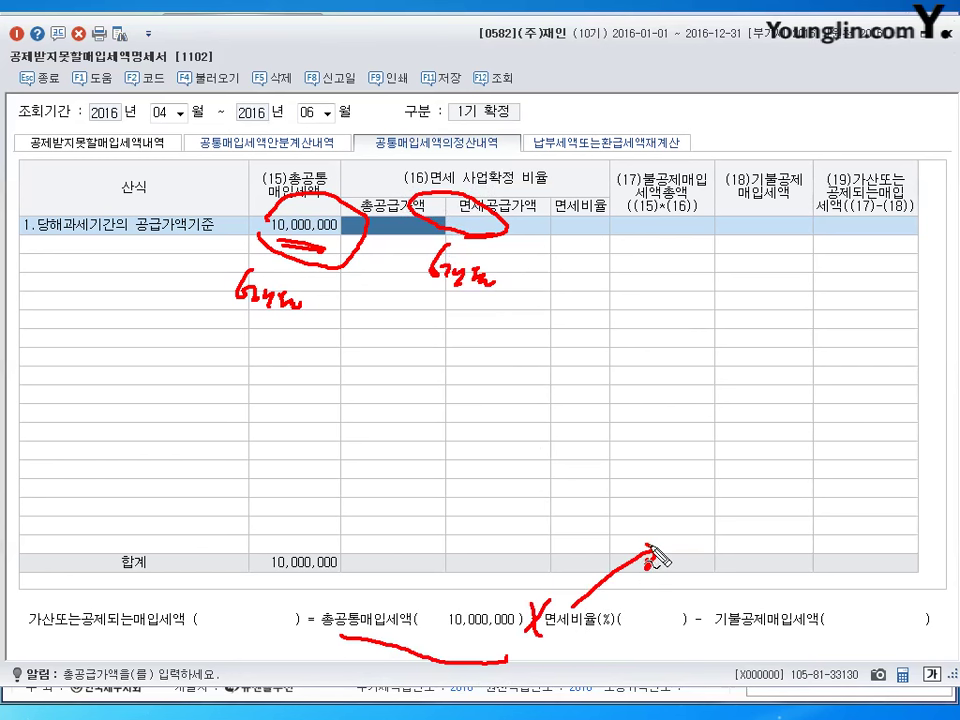
pyautogui.moveTo(692, 507)
pyautogui.mouseDown()
pyautogui.moveTo(692, 527)
pyautogui.moveTo(768, 533)
pyautogui.moveTo(776, 544)
pyautogui.moveTo(821, 527)
pyautogui.moveTo(808, 545)
pyautogui.mouseUp()
pyautogui.moveTo(691, 536); pyautogui.dragTo(812, 556)
pyautogui.moveTo(718, 546)
pyautogui.mouseDown()
pyautogui.moveTo(724, 574)
pyautogui.moveTo(742, 588)
pyautogui.moveTo(776, 566)
pyautogui.moveTo(774, 590)
pyautogui.mouseUp()
pyautogui.moveTo(812, 578); pyautogui.dragTo(806, 580)
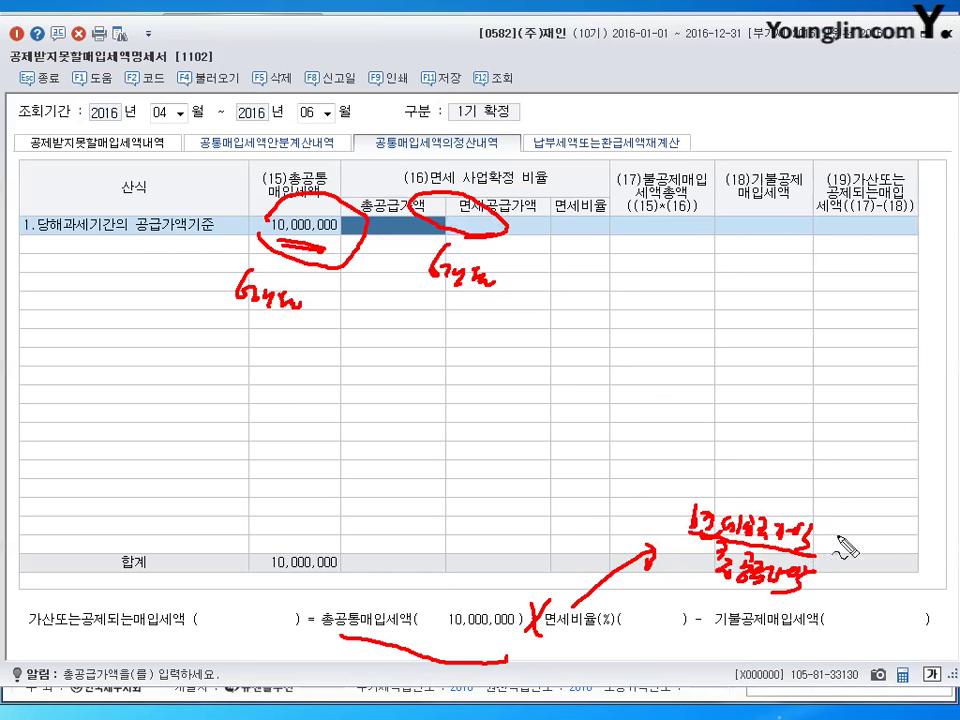
pyautogui.moveTo(840, 541)
pyautogui.mouseDown()
pyautogui.moveTo(837, 568)
pyautogui.moveTo(856, 563)
pyautogui.moveTo(816, 580)
pyautogui.moveTo(820, 588)
pyautogui.mouseUp()
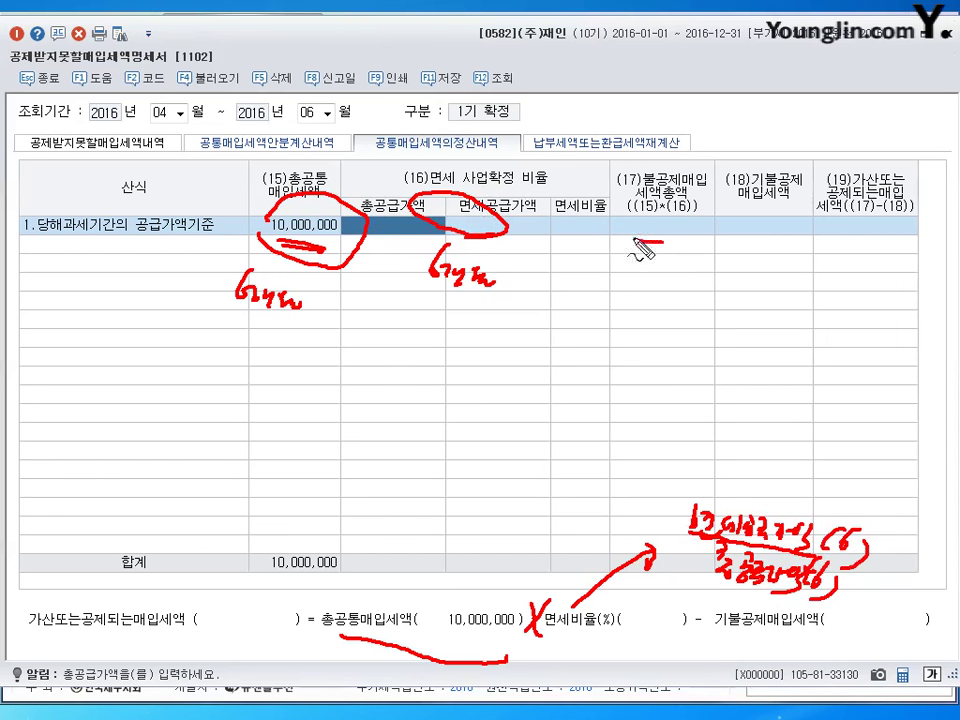
pyautogui.moveTo(655, 213); pyautogui.dragTo(672, 232)
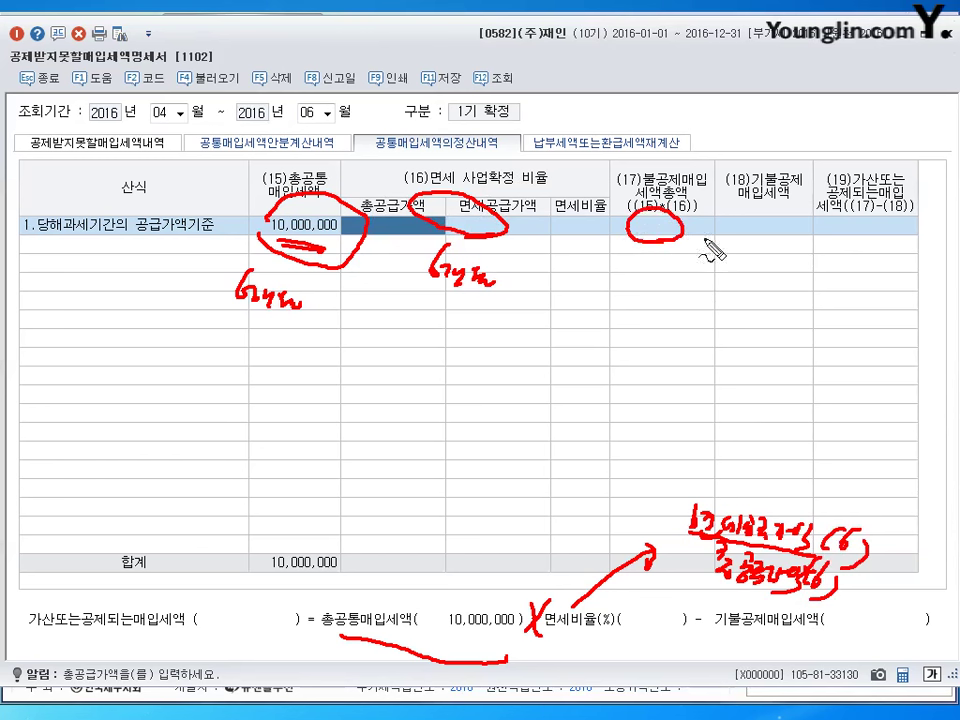
pyautogui.moveTo(778, 214)
pyautogui.mouseDown()
pyautogui.moveTo(745, 230)
pyautogui.moveTo(788, 240)
pyautogui.moveTo(701, 267)
pyautogui.moveTo(726, 264)
pyautogui.mouseUp()
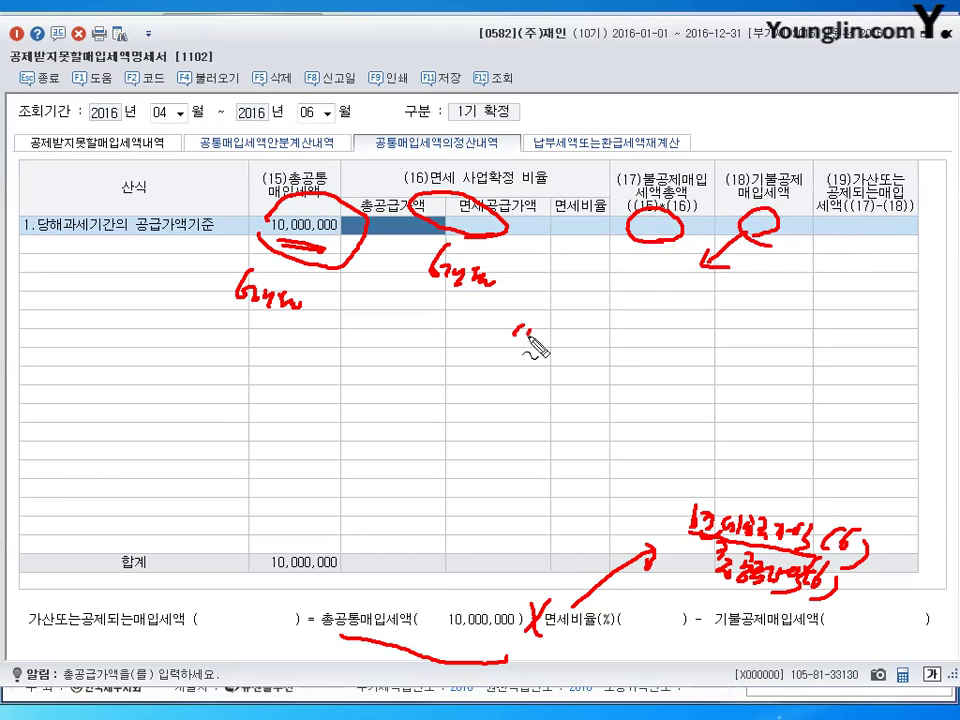
pyautogui.moveTo(514, 326)
pyautogui.mouseDown()
pyautogui.moveTo(530, 346)
pyautogui.moveTo(646, 351)
pyautogui.mouseUp()
pyautogui.moveTo(645, 334); pyautogui.dragTo(632, 352)
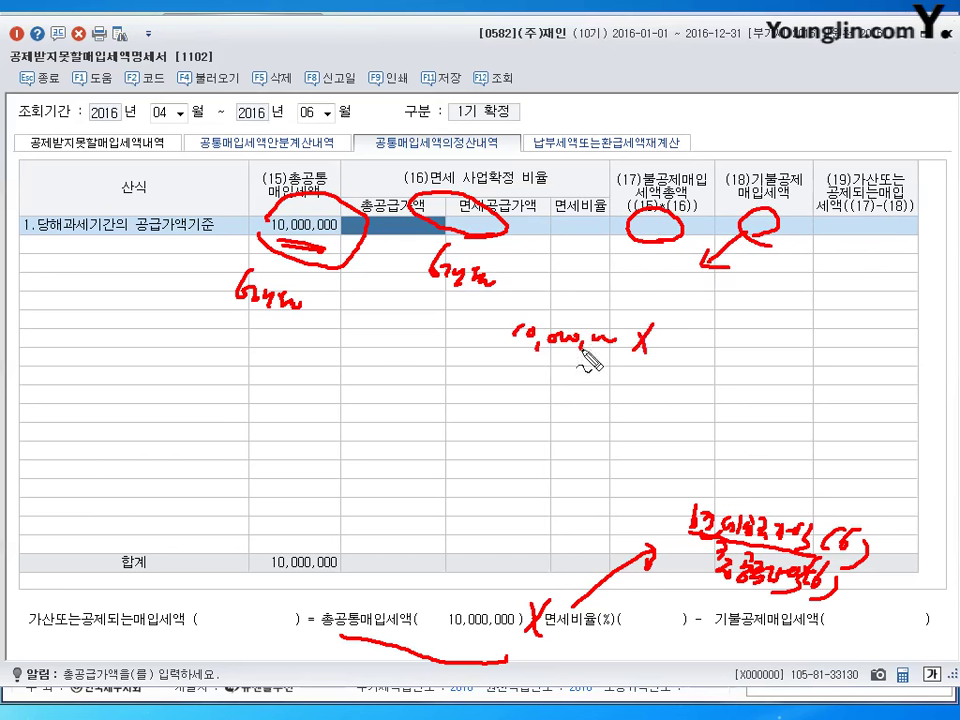
pyautogui.moveTo(511, 346); pyautogui.dragTo(590, 361)
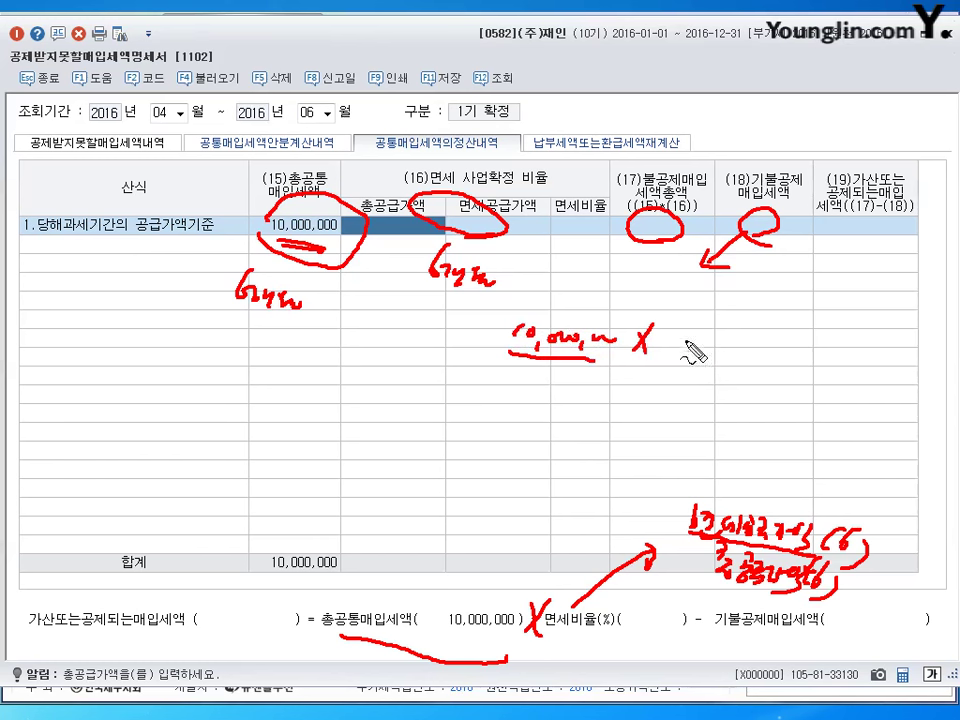
pyautogui.moveTo(665, 343); pyautogui.dragTo(755, 363)
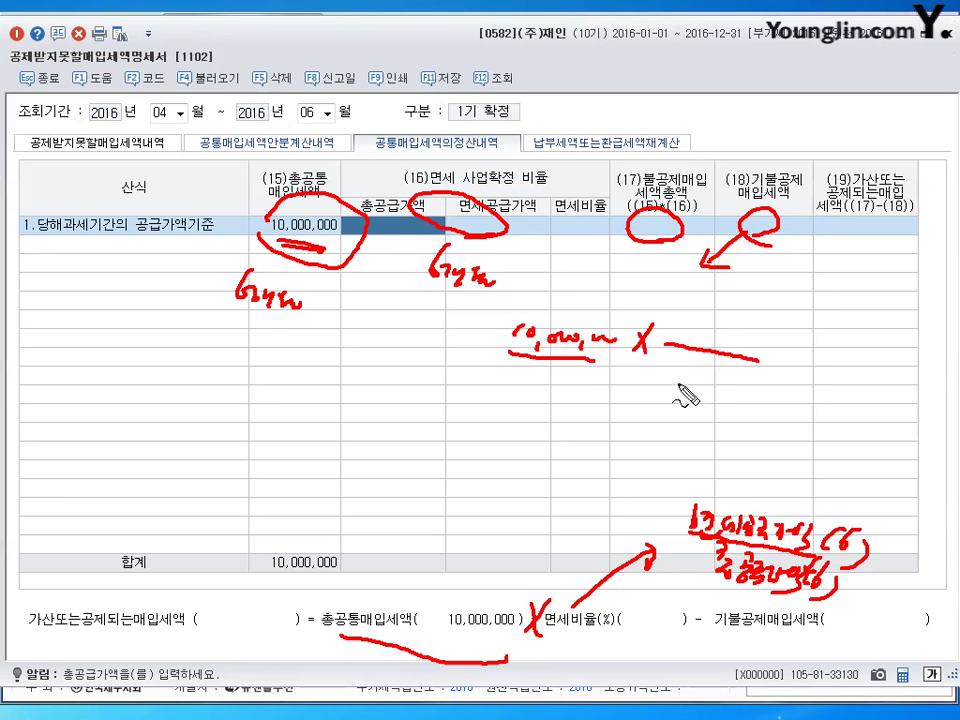
pyautogui.moveTo(685, 368)
pyautogui.mouseDown()
pyautogui.moveTo(695, 379)
pyautogui.moveTo(704, 371)
pyautogui.moveTo(716, 390)
pyautogui.mouseUp()
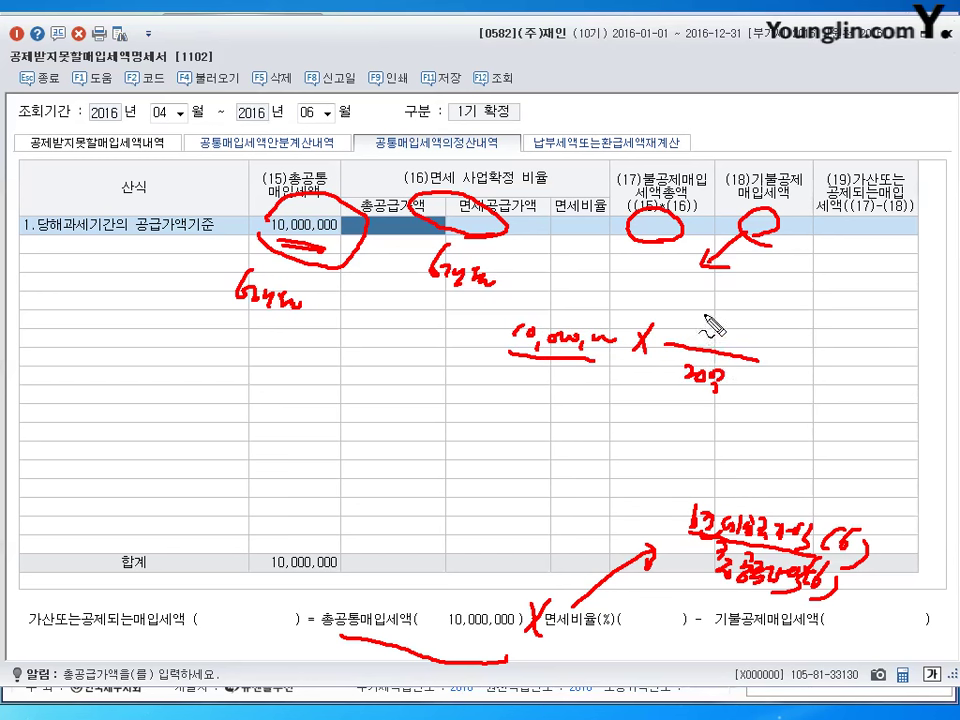
pyautogui.moveTo(690, 314)
pyautogui.mouseDown()
pyautogui.moveTo(684, 332)
pyautogui.moveTo(718, 334)
pyautogui.mouseUp()
pyautogui.moveTo(775, 366)
pyautogui.mouseDown()
pyautogui.moveTo(812, 386)
pyautogui.moveTo(818, 378)
pyautogui.moveTo(823, 395)
pyautogui.moveTo(848, 394)
pyautogui.mouseUp()
pyautogui.moveTo(876, 392); pyautogui.dragTo(896, 396)
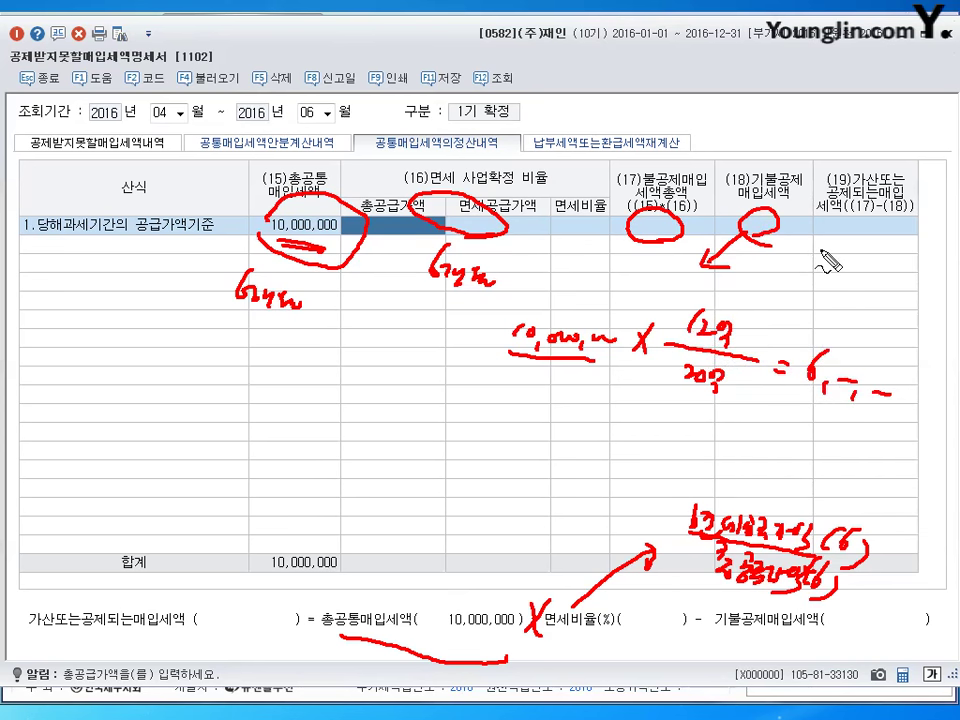
pyautogui.press('Escape')
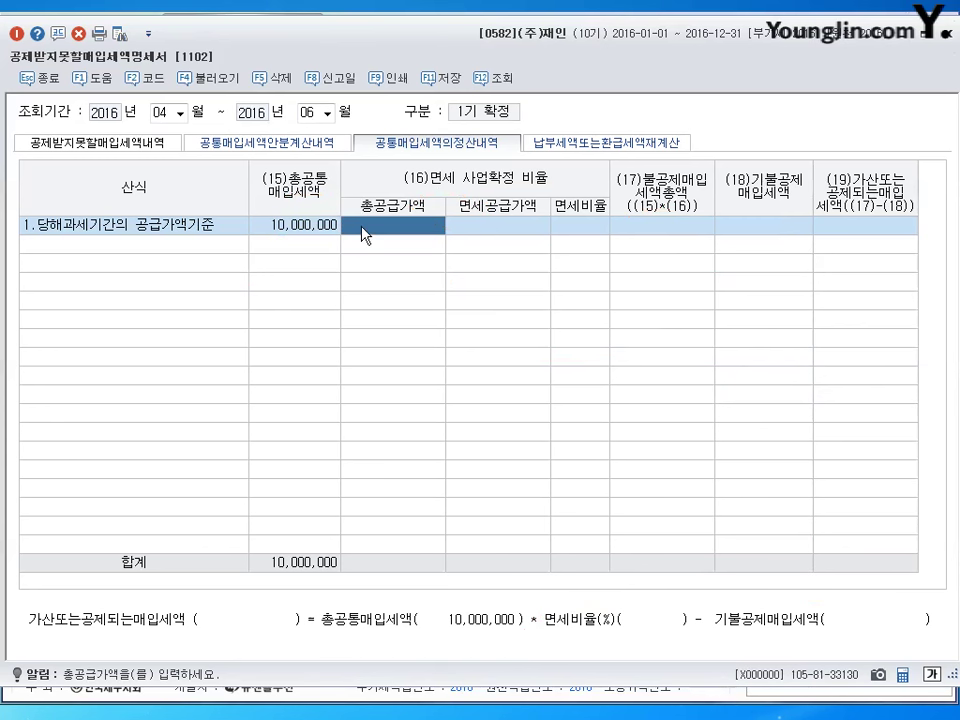
# Step: Enter total supply 5,000,000,000 and tax-exempt supply 3,200,000,000 (64%) on the settlement row
pyautogui.click(363, 228)
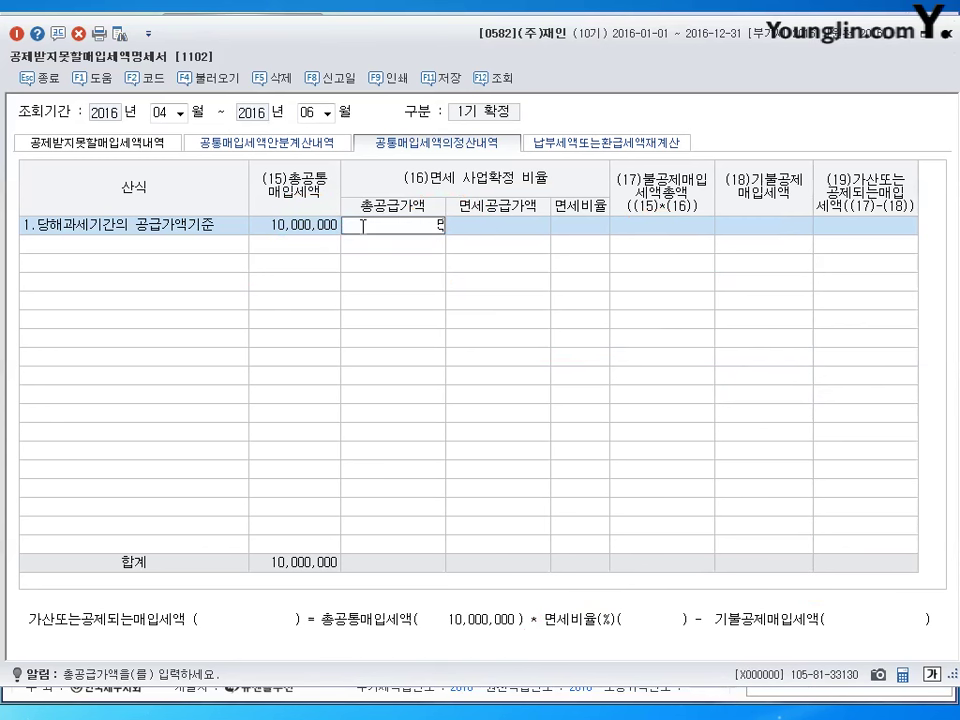
pyautogui.press('Return')
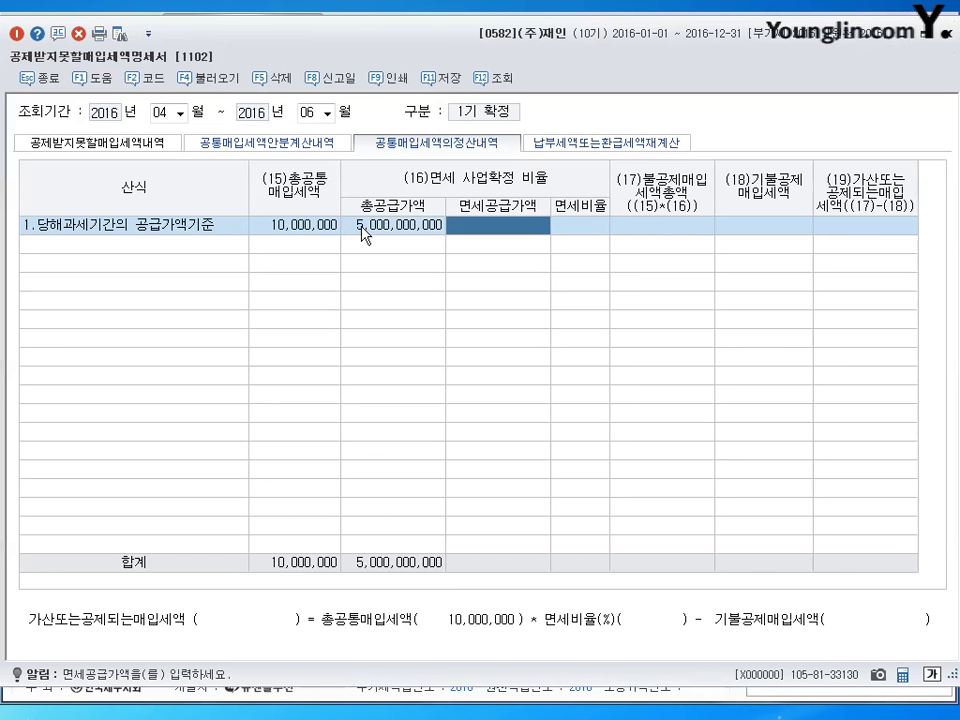
pyautogui.write('3,200')
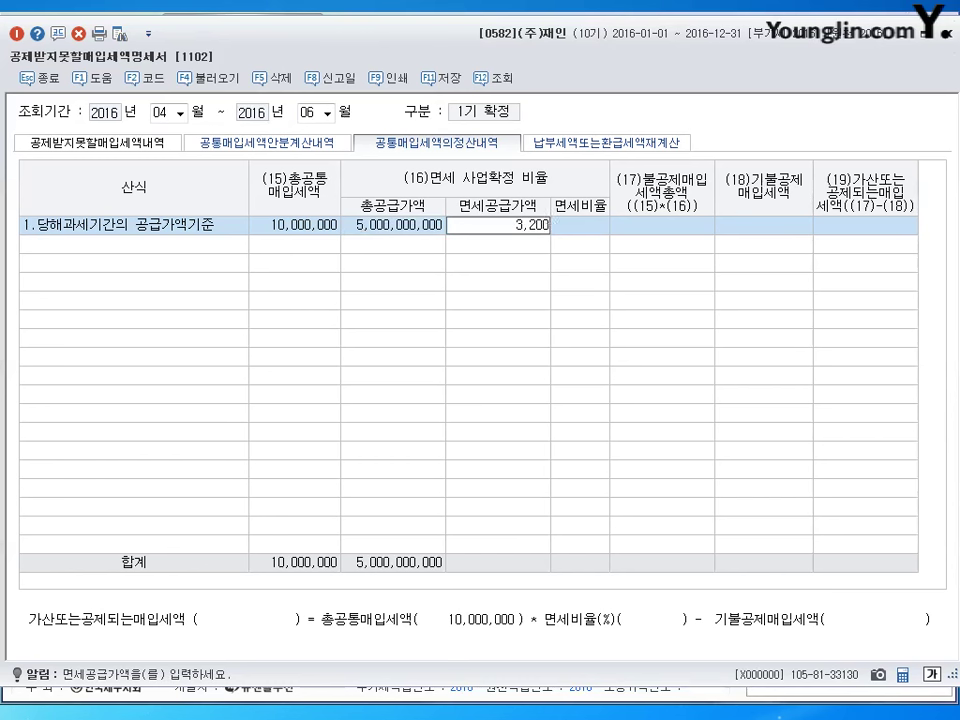
pyautogui.write(',000,000')
pyautogui.press('Return')
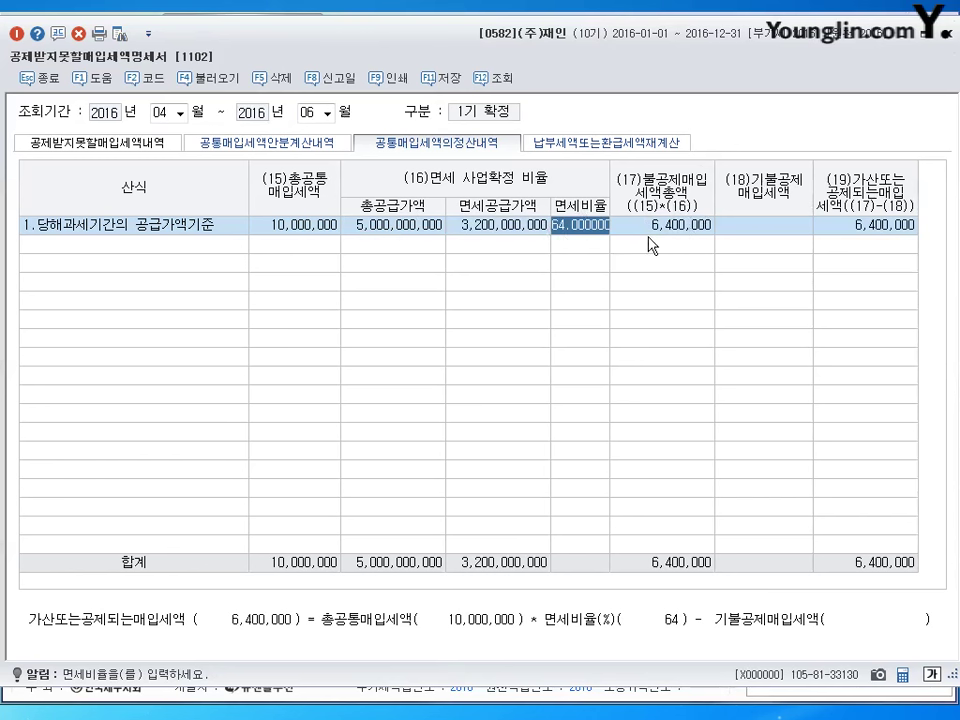
# Step: Enter 6,000,000 as already-deducted input tax, leaving 400,000 to add back
pyautogui.click(755, 229)
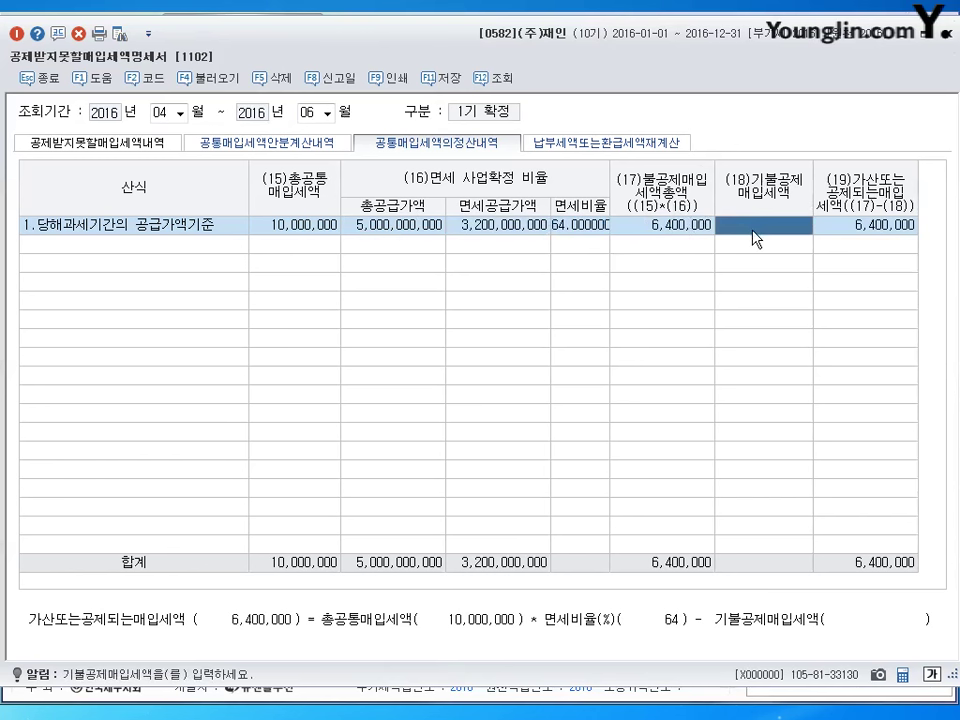
pyautogui.write('6000000')
pyautogui.press('Return')
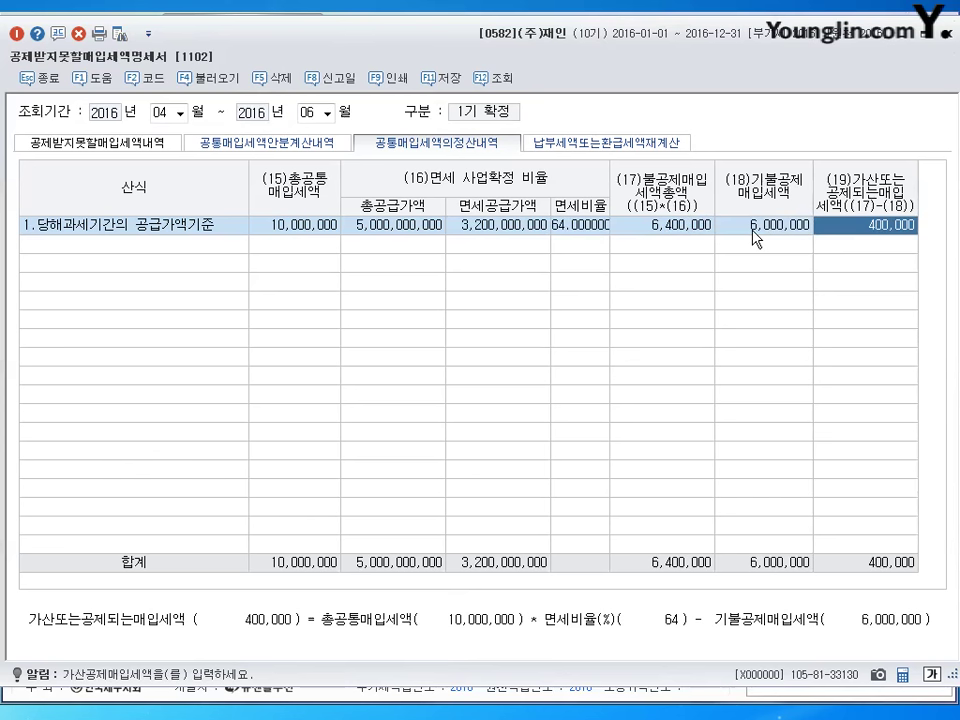
pyautogui.press('Return')
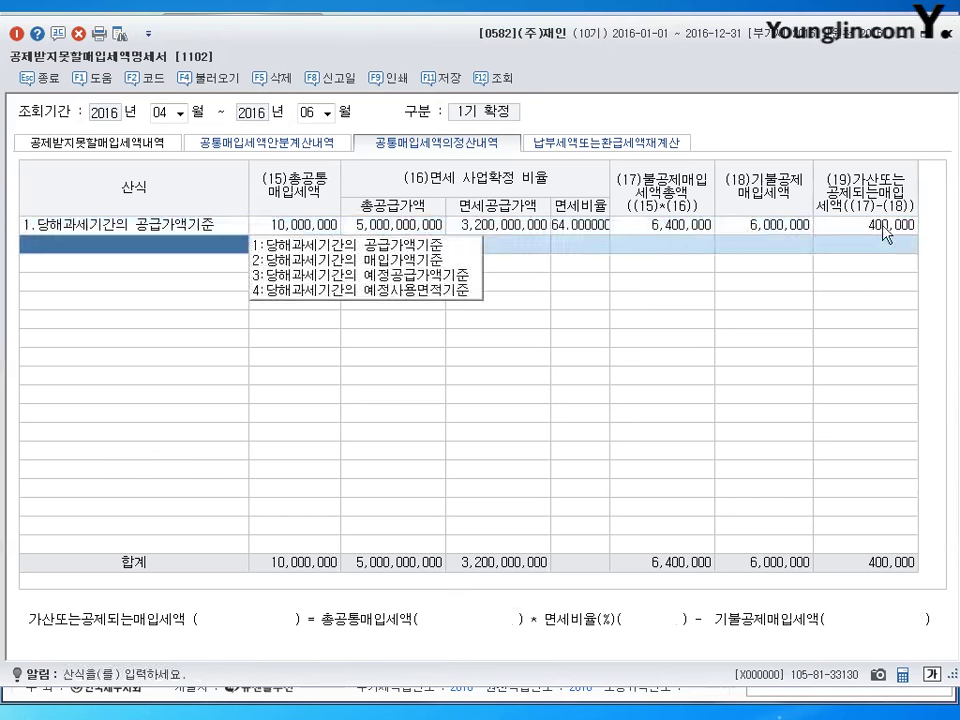
pyautogui.click(893, 226)
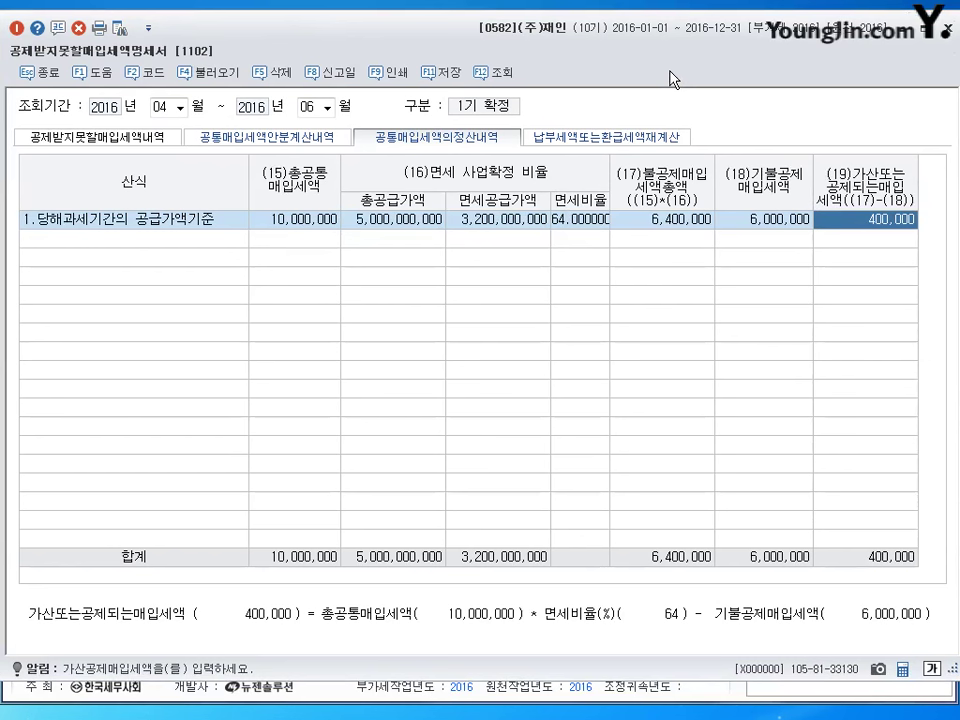
# Step: Save and close the 공제받지못할매입세액명세서, then switch to the 회계관리 menus
pyautogui.click(445, 76)
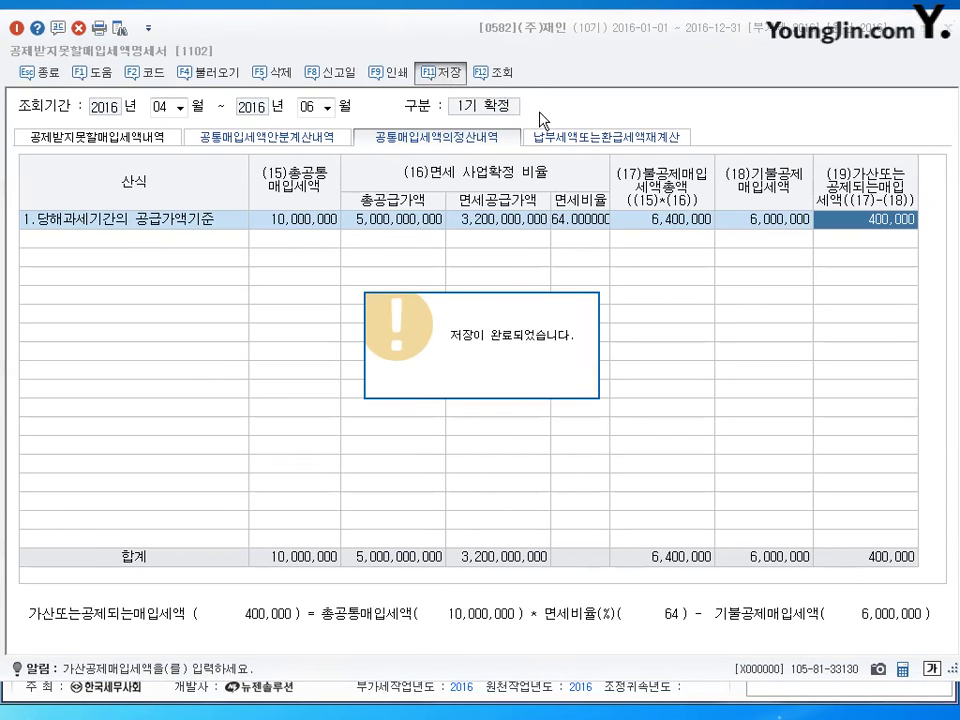
pyautogui.press('Escape')
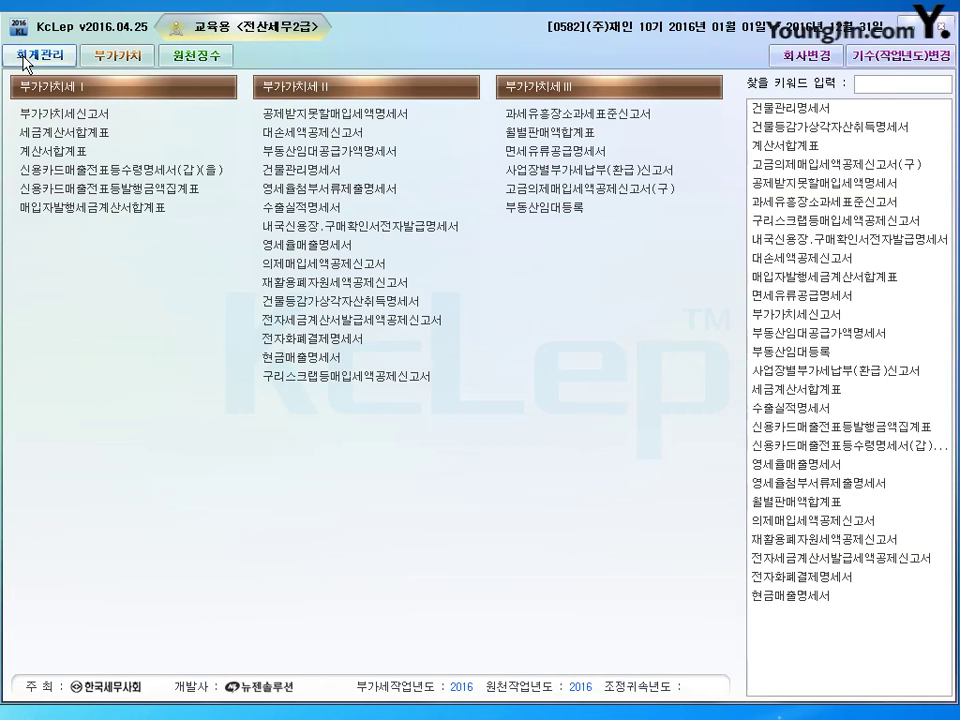
pyautogui.click(40, 55)
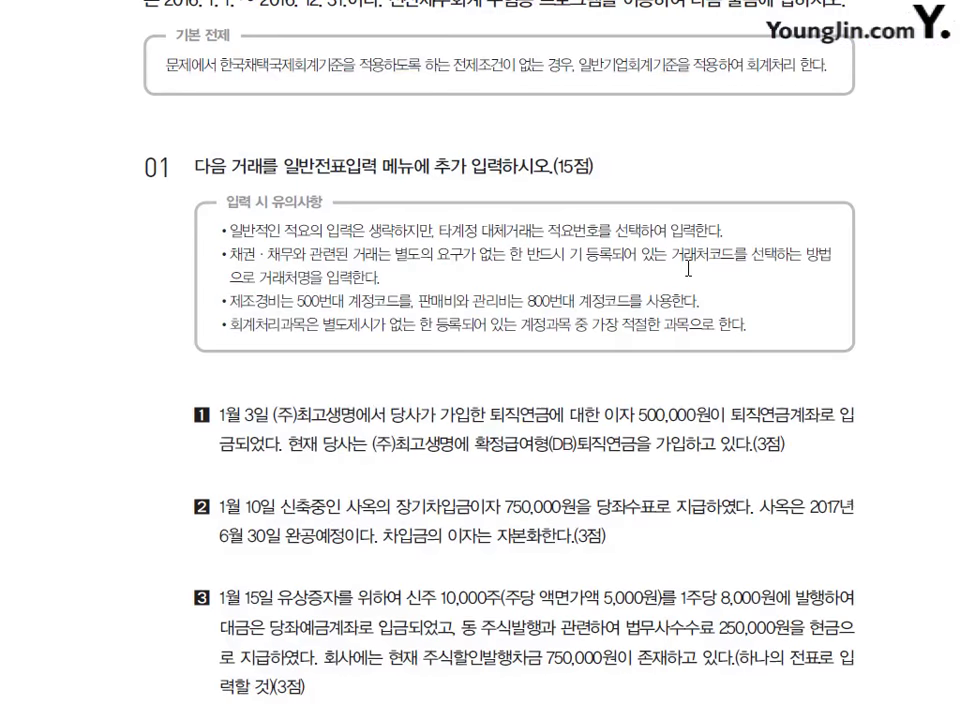
# Step: Scroll the textbook PDF past page 3-29 to question 04 on year-end closing entries
pyautogui.scroll(-20, 688, 270)
pyautogui.scroll(-7, 688, 270)
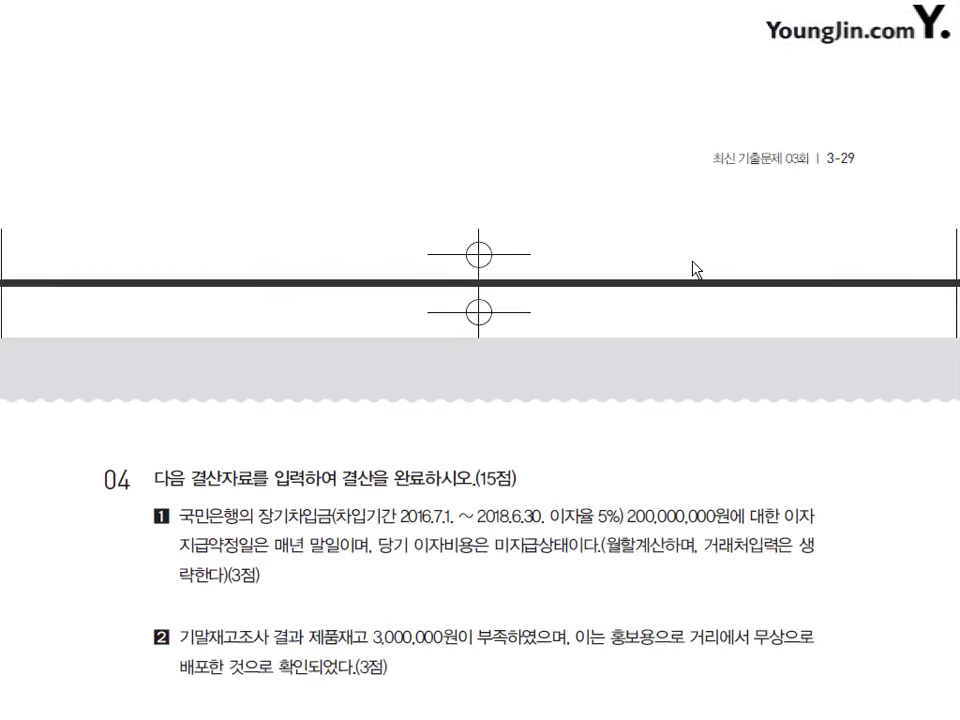
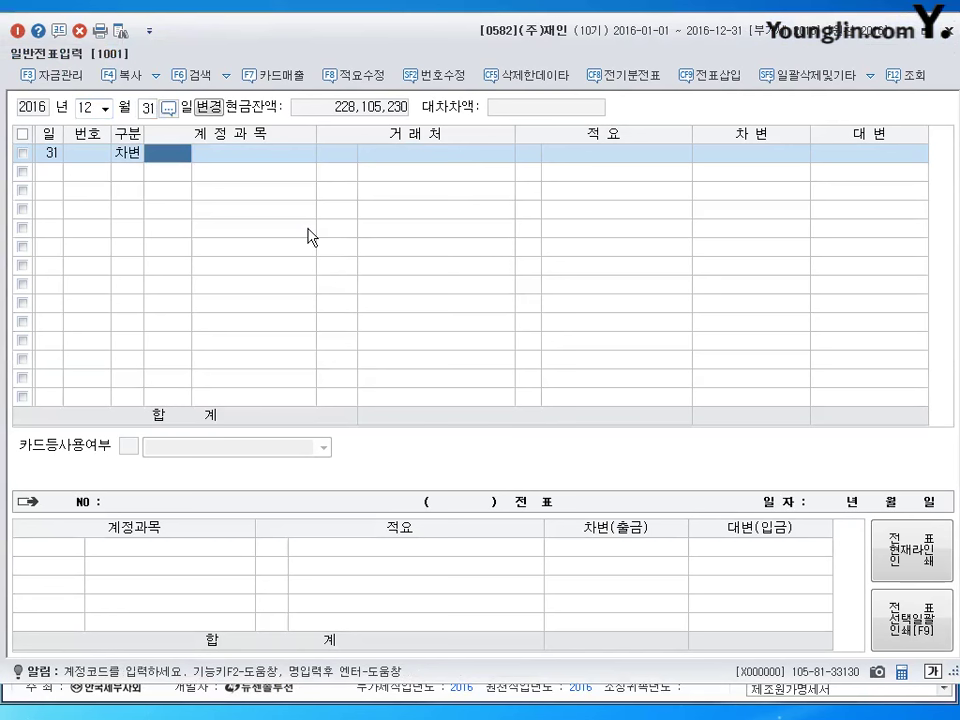
# Step: Record the 12/31 voucher debiting 0951 이자비용 and crediting 0253 미지급금 for 5,000,000
pyautogui.write('0951')
pyautogui.press('Return')
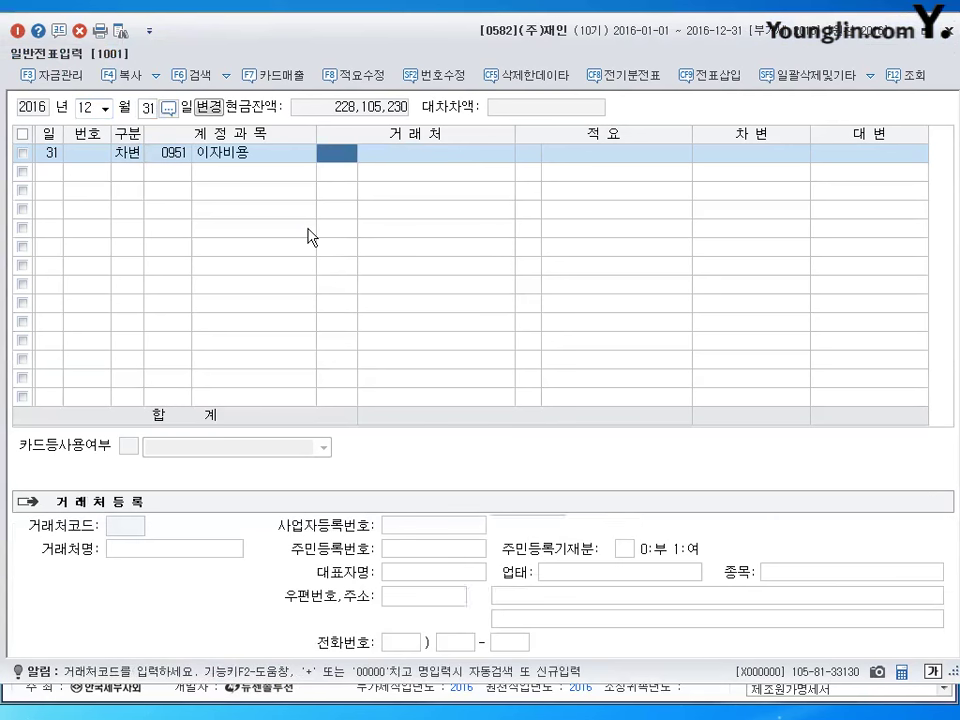
pyautogui.press('Return')
pyautogui.press('Return')
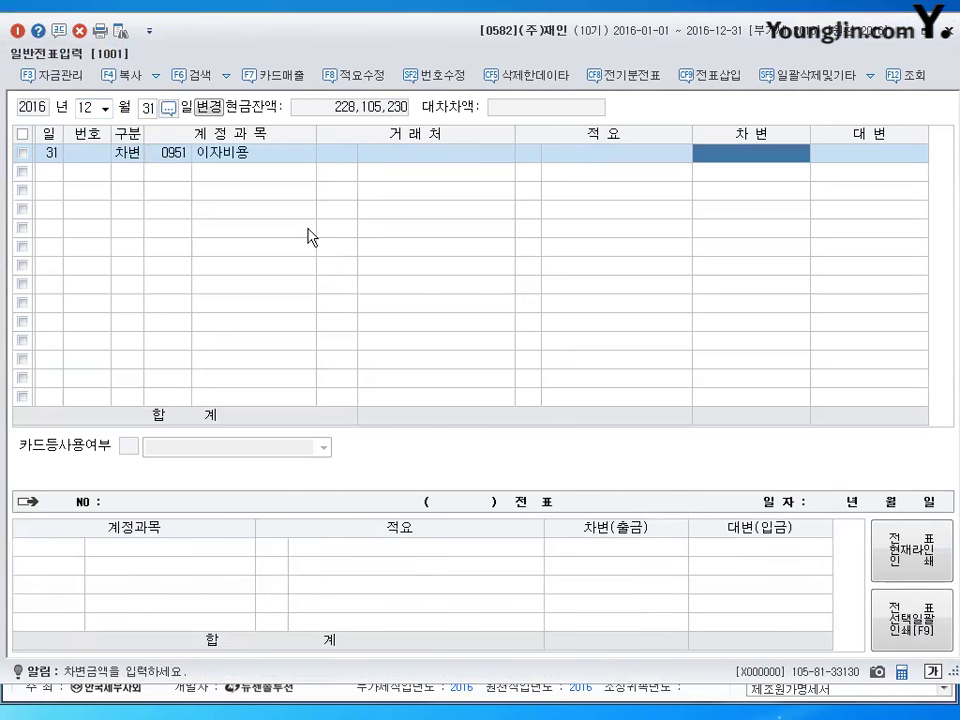
pyautogui.write('5000000')
pyautogui.press('Return')
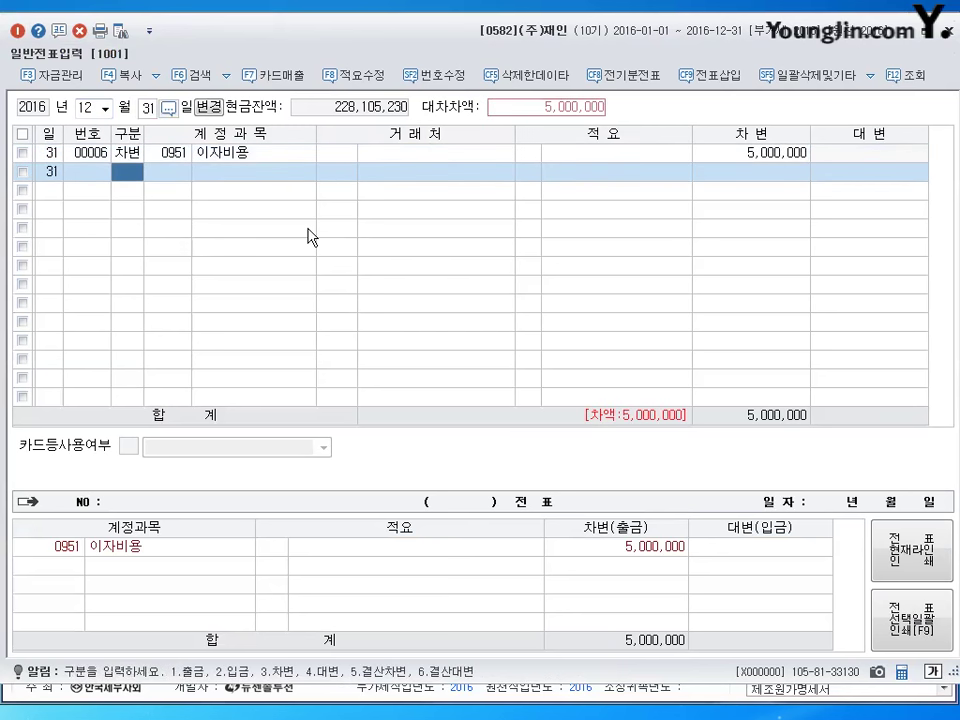
pyautogui.write('40253')
pyautogui.press('Return')
pyautogui.press('Return')
pyautogui.press('Return')
pyautogui.press('Return')
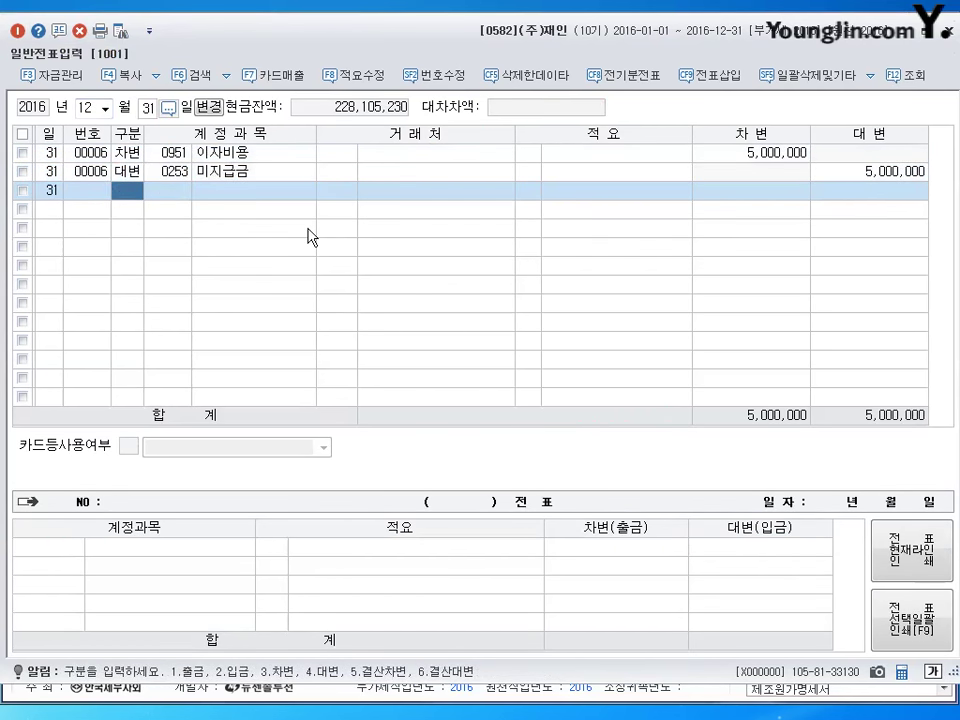
# Step: Record 0833 광고선전비 against 0150 제품 for 3,000,000 with description 8
pyautogui.write('38')
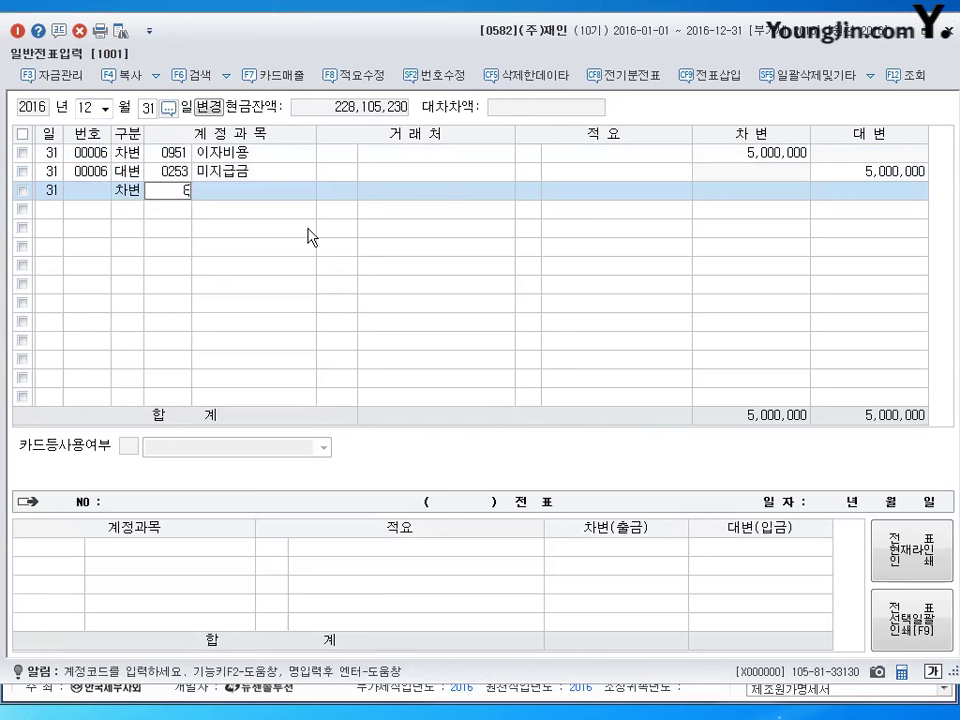
pyautogui.write('33')
pyautogui.press('Return')
pyautogui.press('Return')
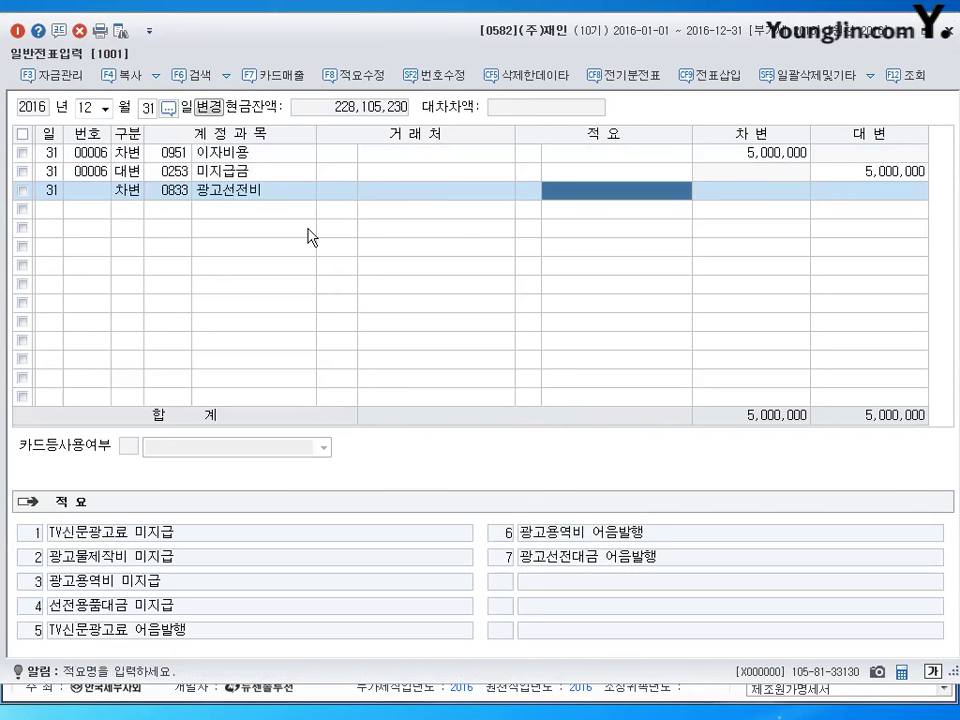
pyautogui.press('Return')
pyautogui.write('3000000')
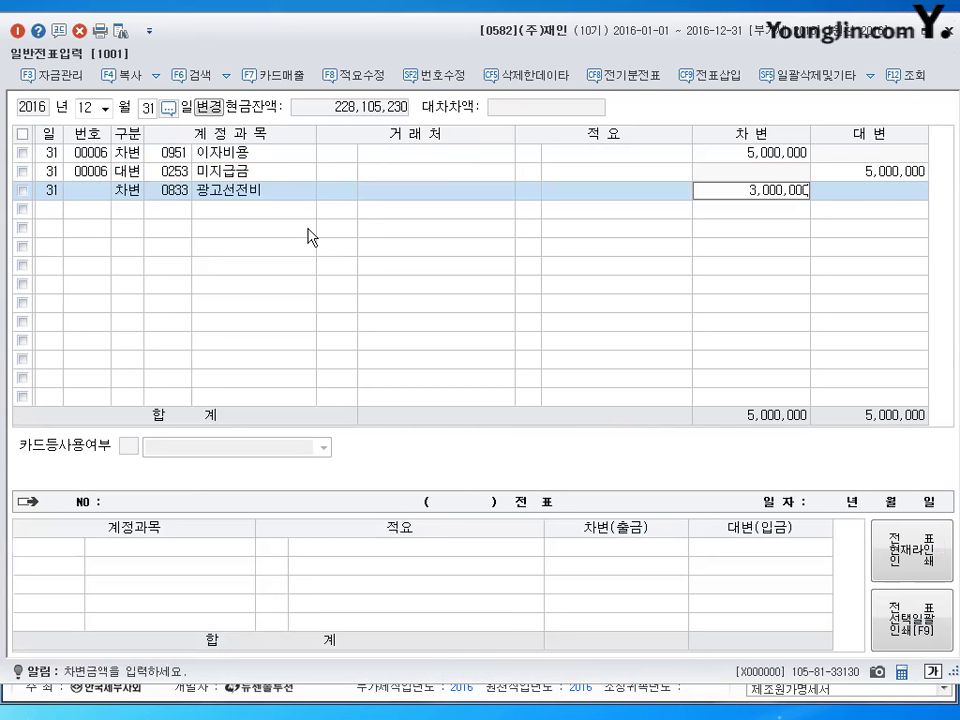
pyautogui.press('Return')
pyautogui.write('4150')
pyautogui.press('Return')
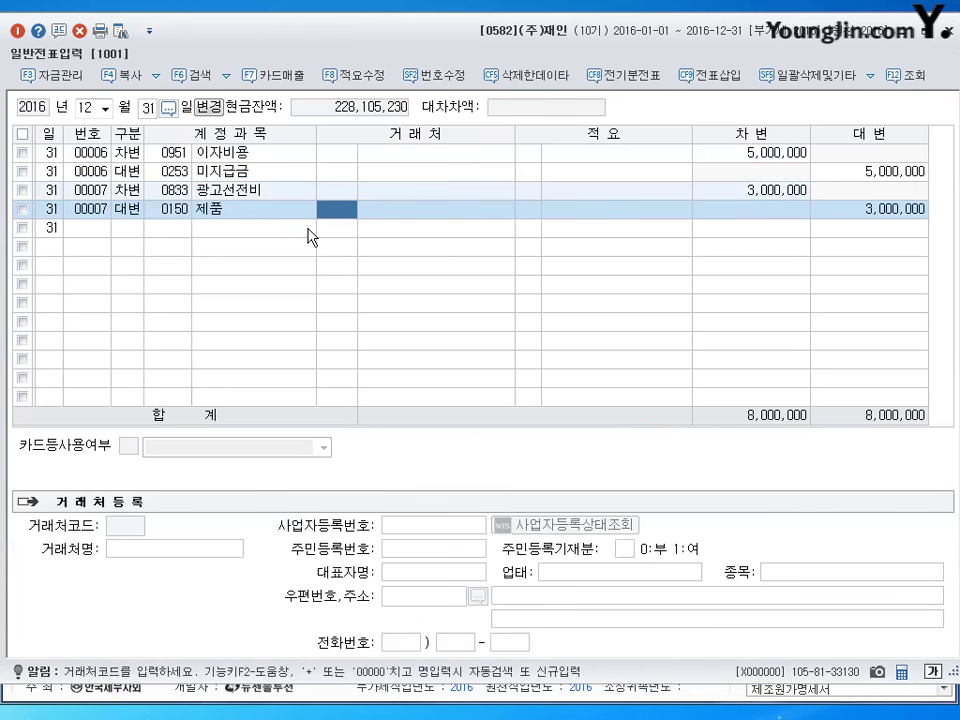
pyautogui.press('Return')
pyautogui.press('Return')
pyautogui.write('8')
pyautogui.press('Return')
pyautogui.press('Return')
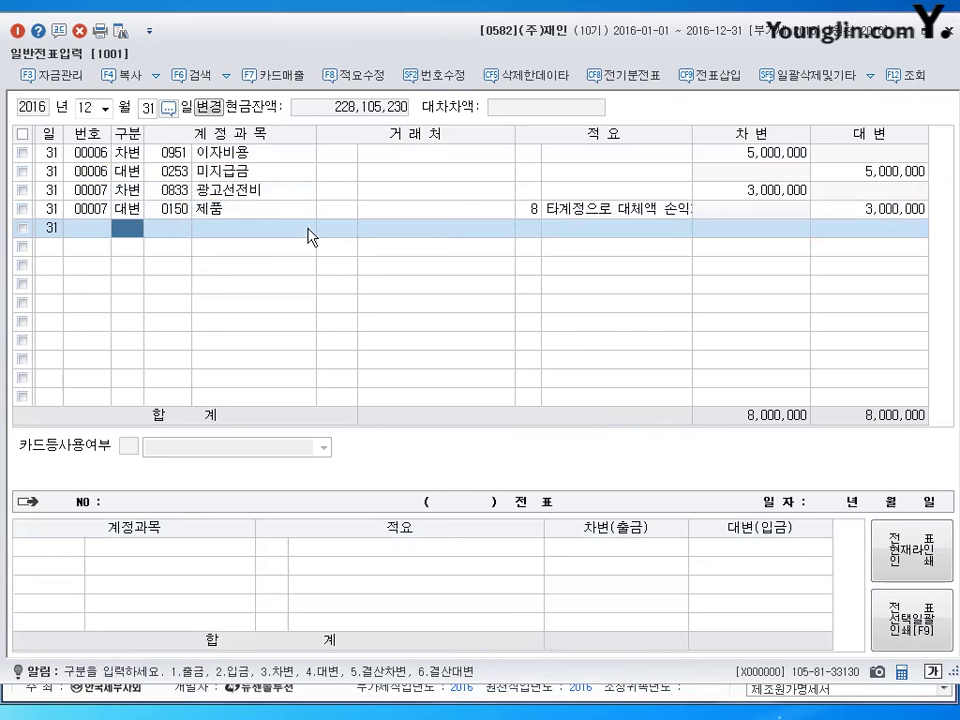
# Step: Record 0955 외화환산손실 against 0305 외화장기차입금 for 9,000,000
pyautogui.write('3')
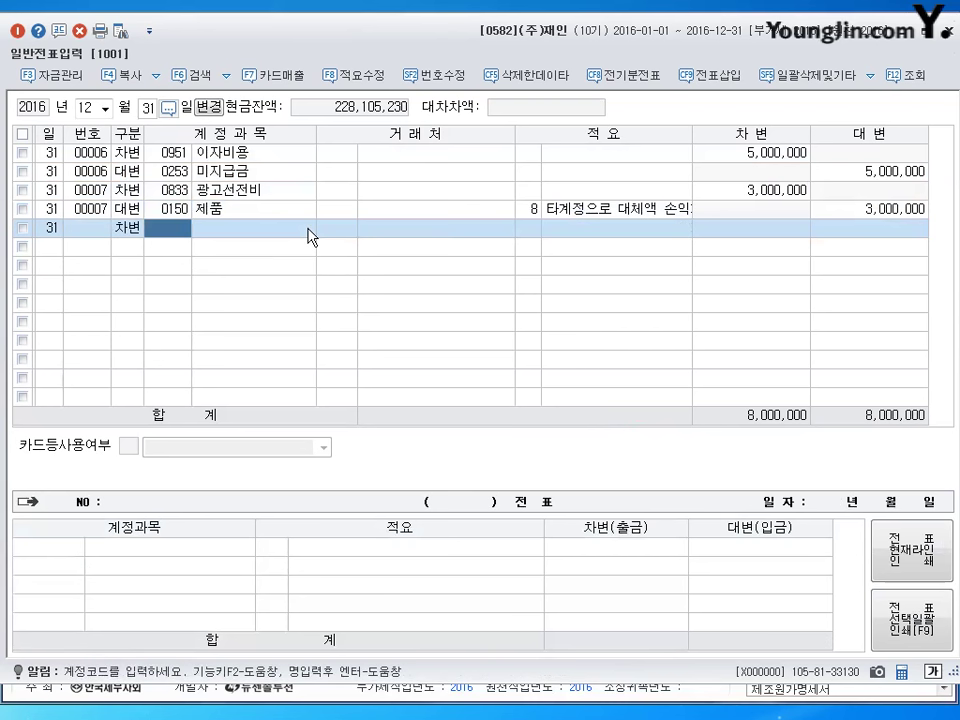
pyautogui.write('955')
pyautogui.press('Return')
pyautogui.press('Return')
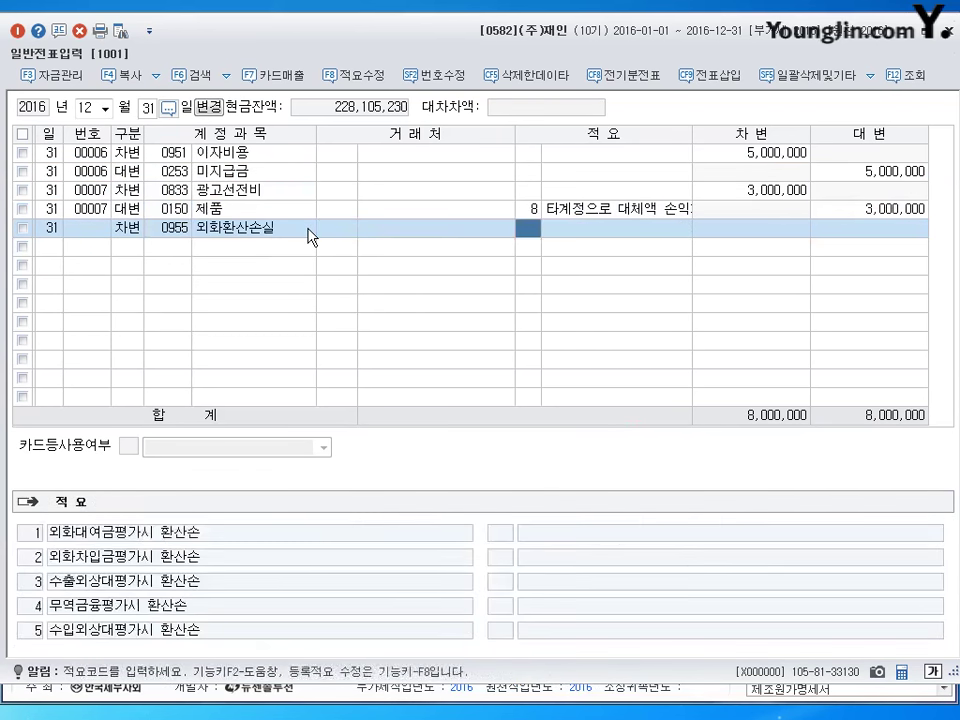
pyautogui.press('Return')
pyautogui.write('9000000')
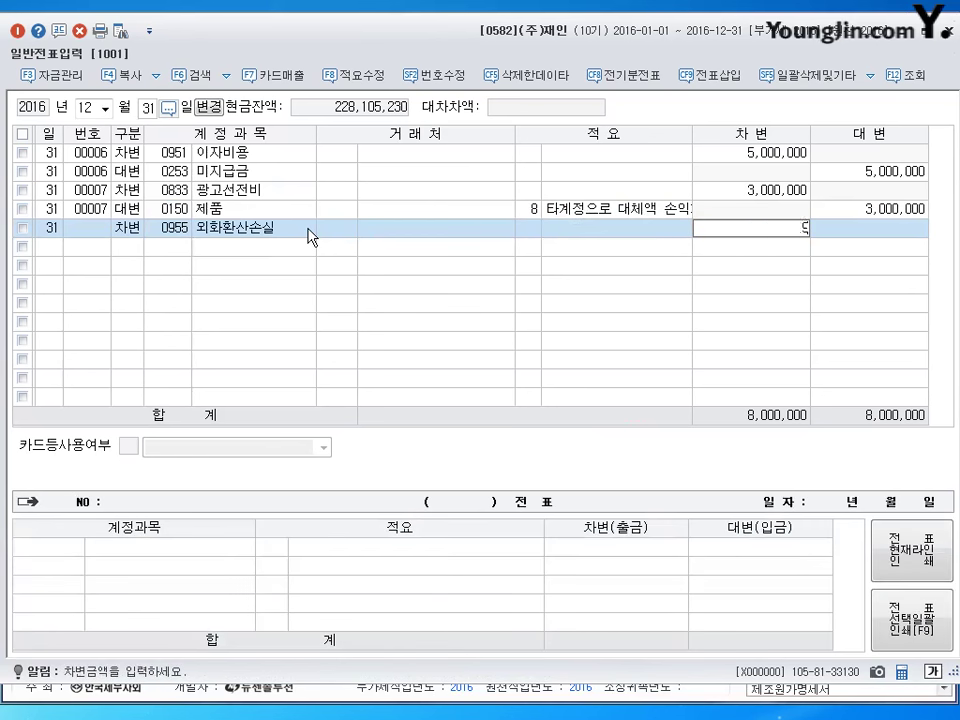
pyautogui.press('Return')
pyautogui.write('4')
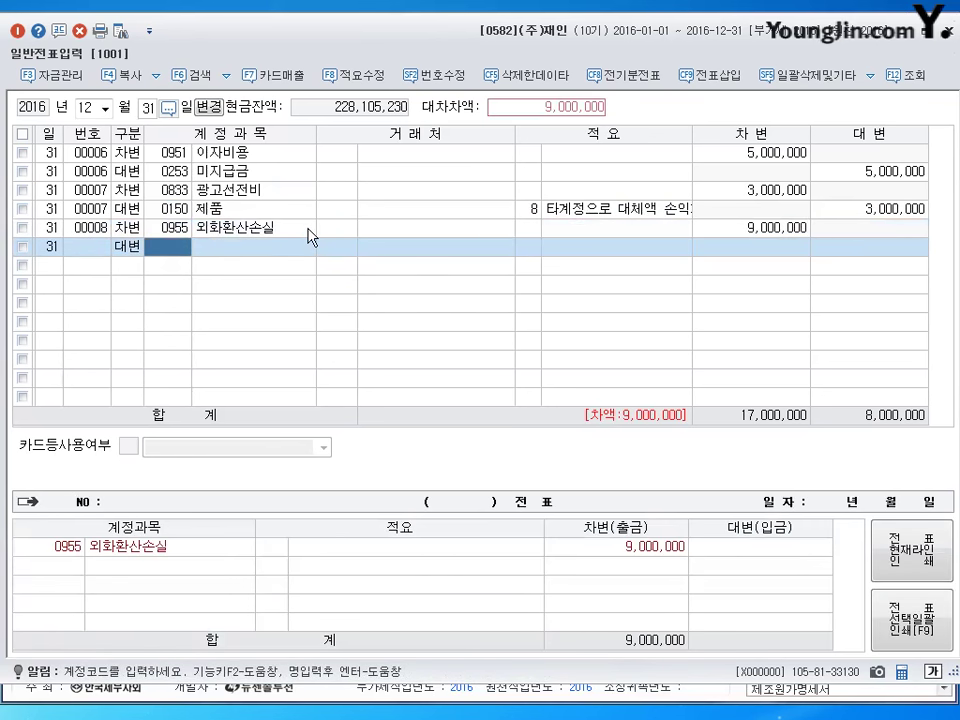
pyautogui.write('305')
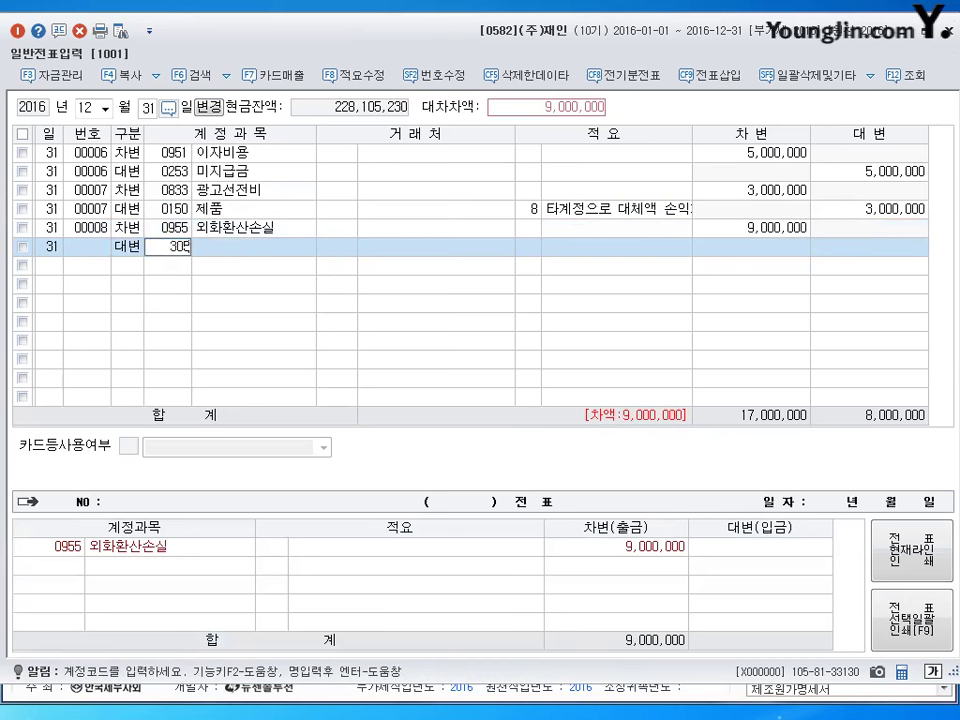
pyautogui.press('Return')
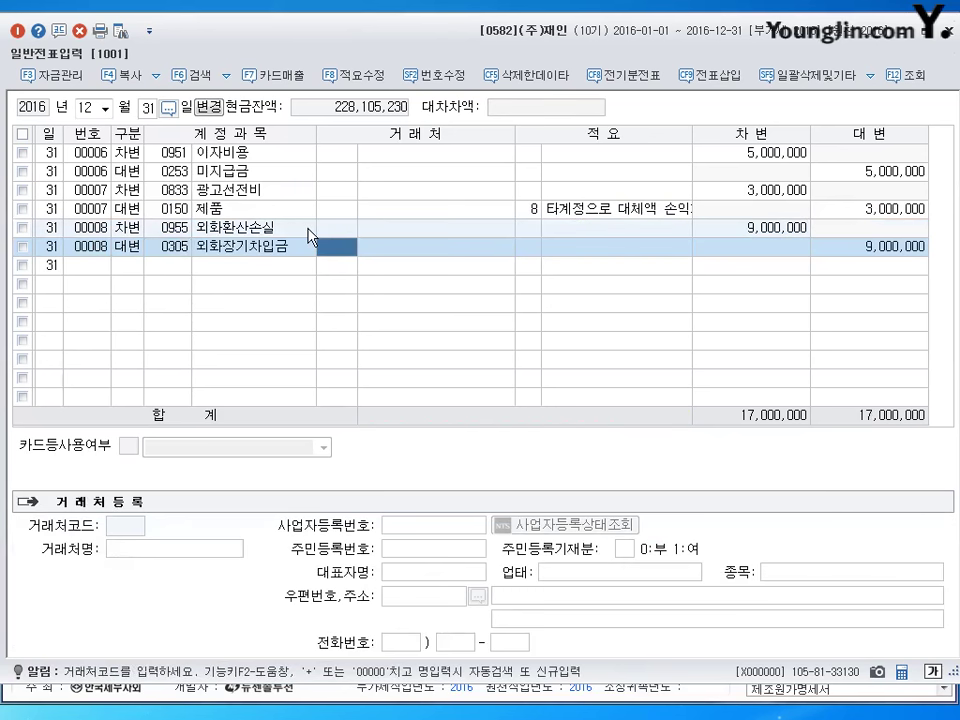
pyautogui.press('Return')
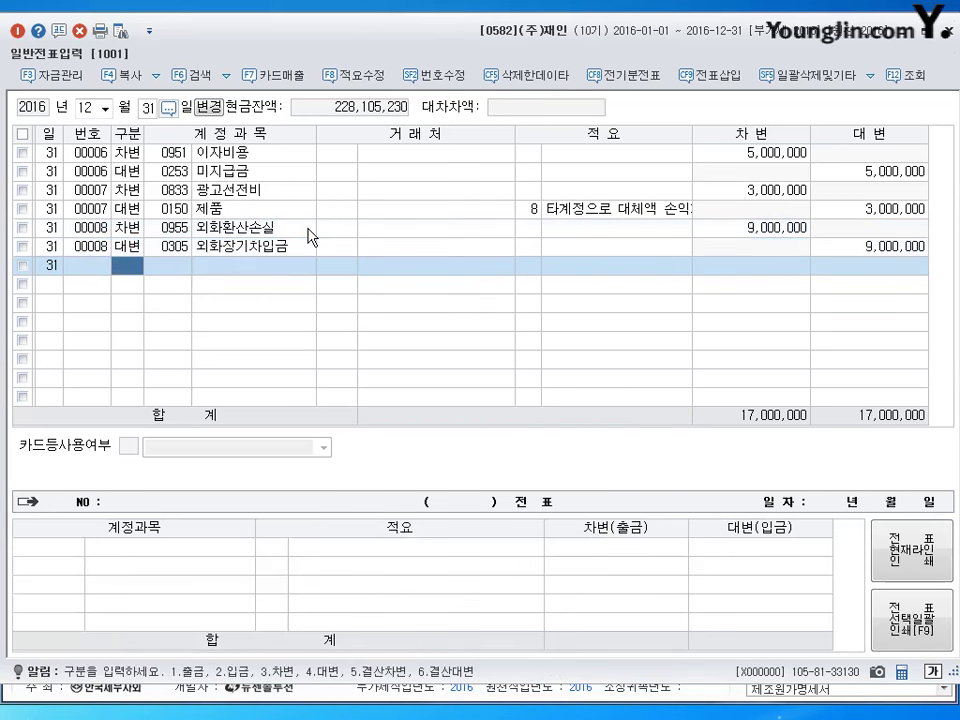
# Step: Close the voucher form and open 결산자료입력 for January–December 2016
pyautogui.click(940, 32)
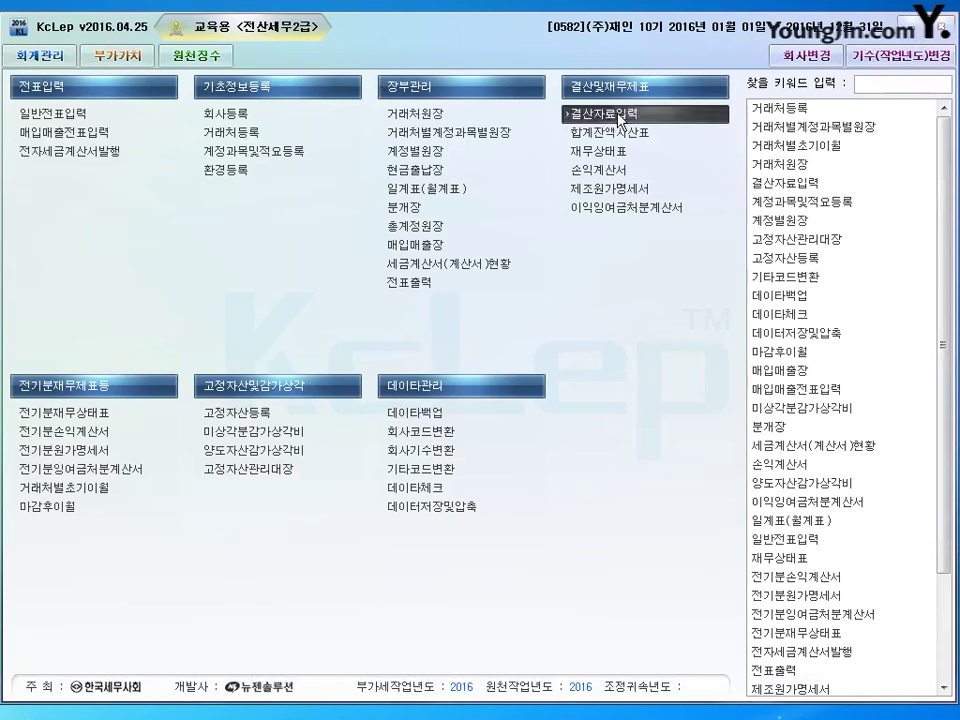
pyautogui.click(621, 151)
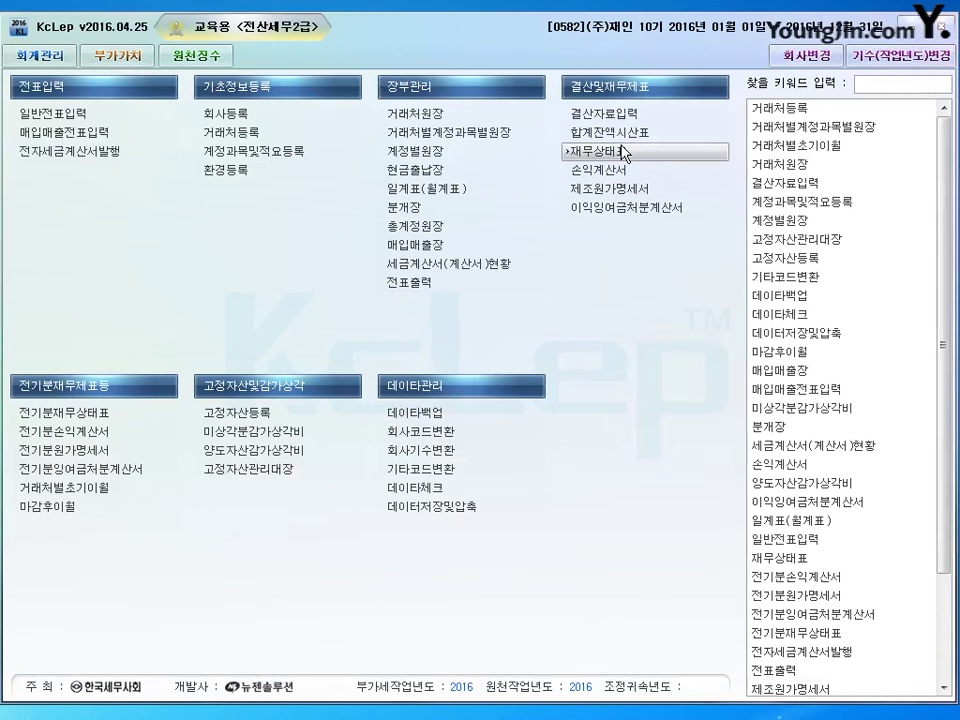
pyautogui.press('Return')
pyautogui.press('Return')
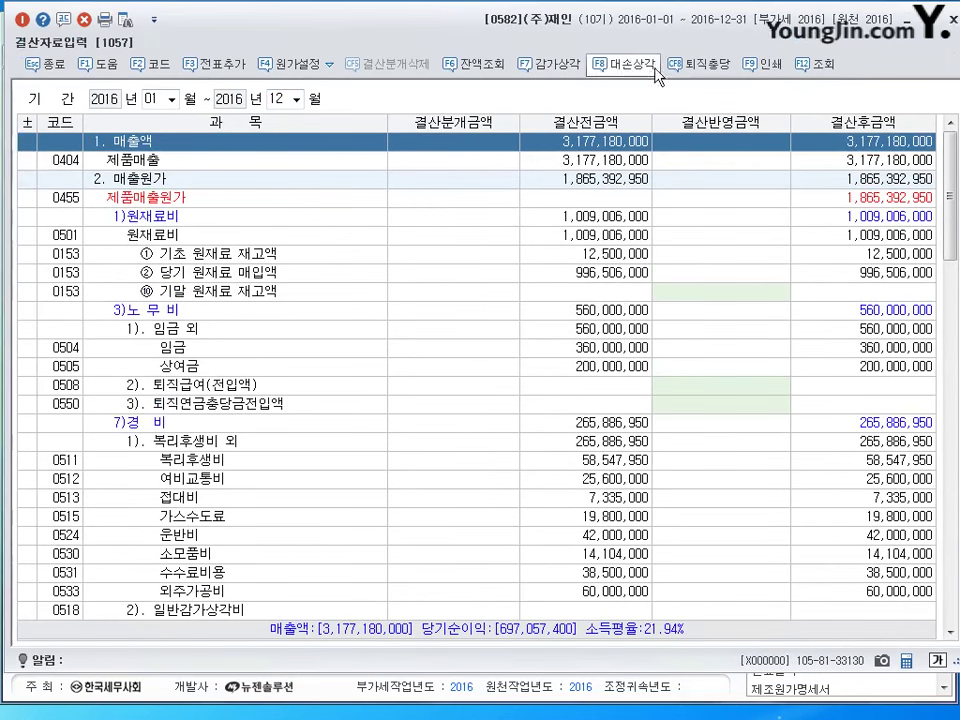
# Step: Calculate 1% bad-debt allowances, remove the 1,210,000 단기대여금 amount, and apply to closing data
pyautogui.click(623, 63)
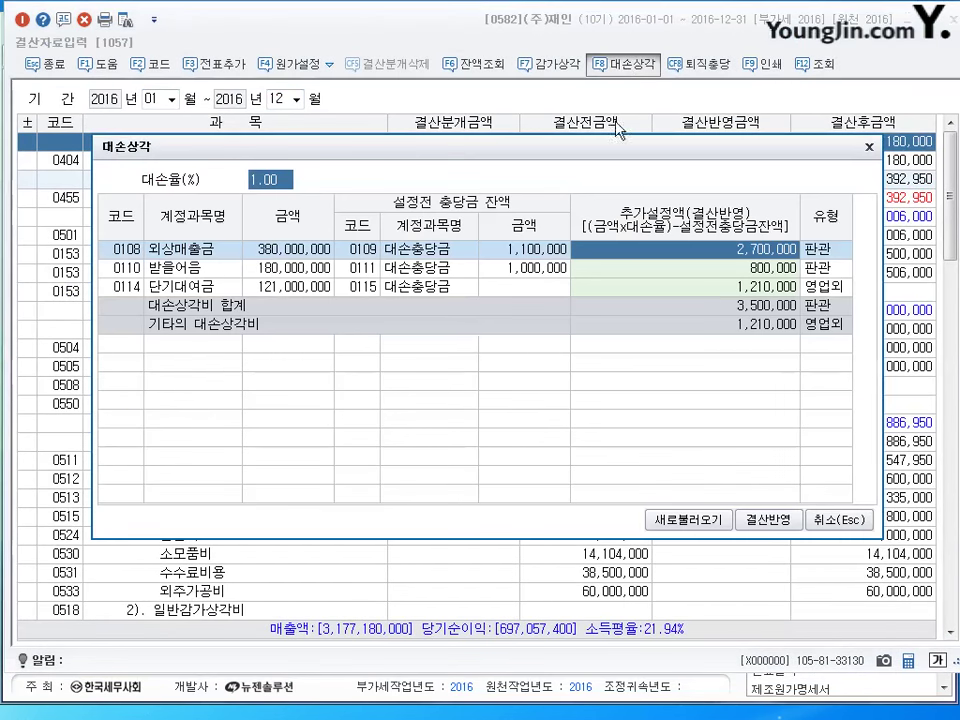
pyautogui.click(193, 258)
pyautogui.click(185, 287)
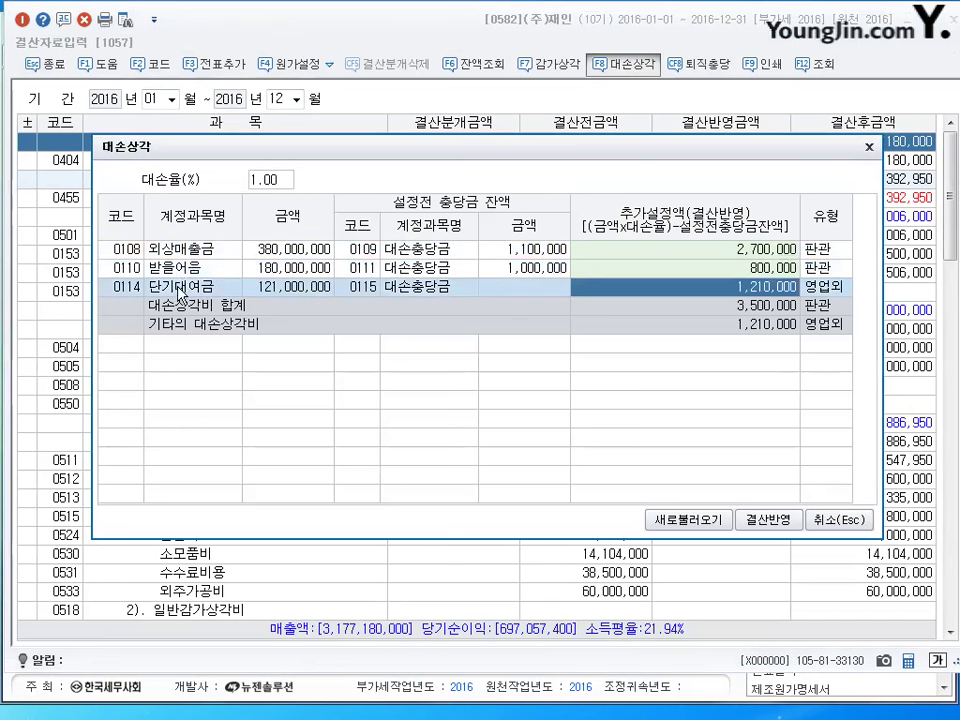
pyautogui.click(185, 250)
pyautogui.click(180, 268)
pyautogui.click(651, 290)
pyautogui.click(666, 290)
pyautogui.click(670, 300)
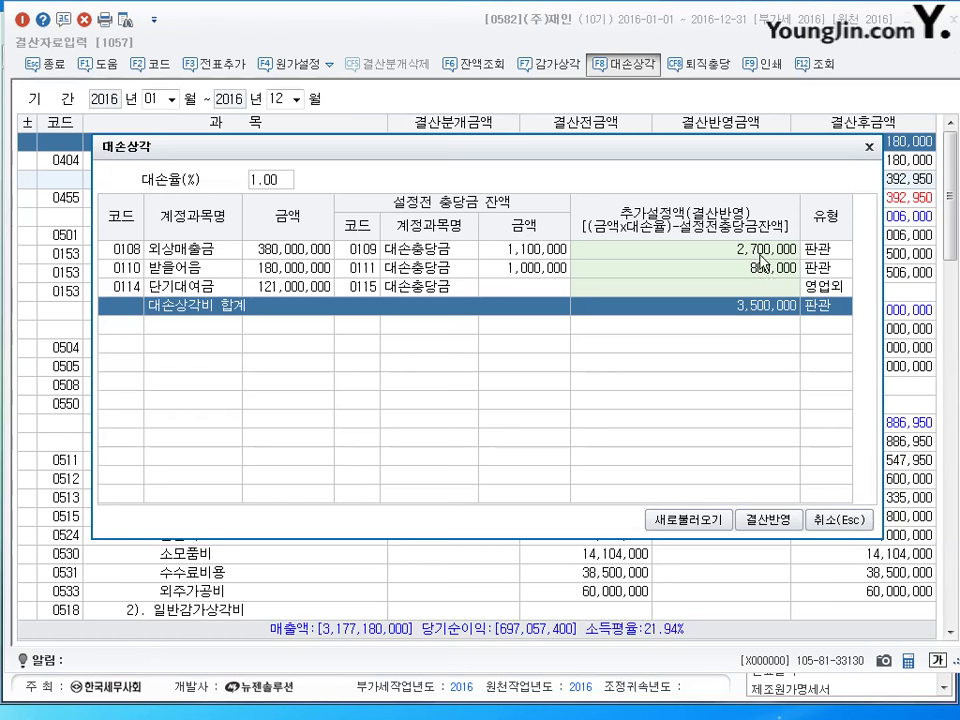
pyautogui.click(766, 520)
pyautogui.moveTo(955, 230); pyautogui.dragTo(955, 382)
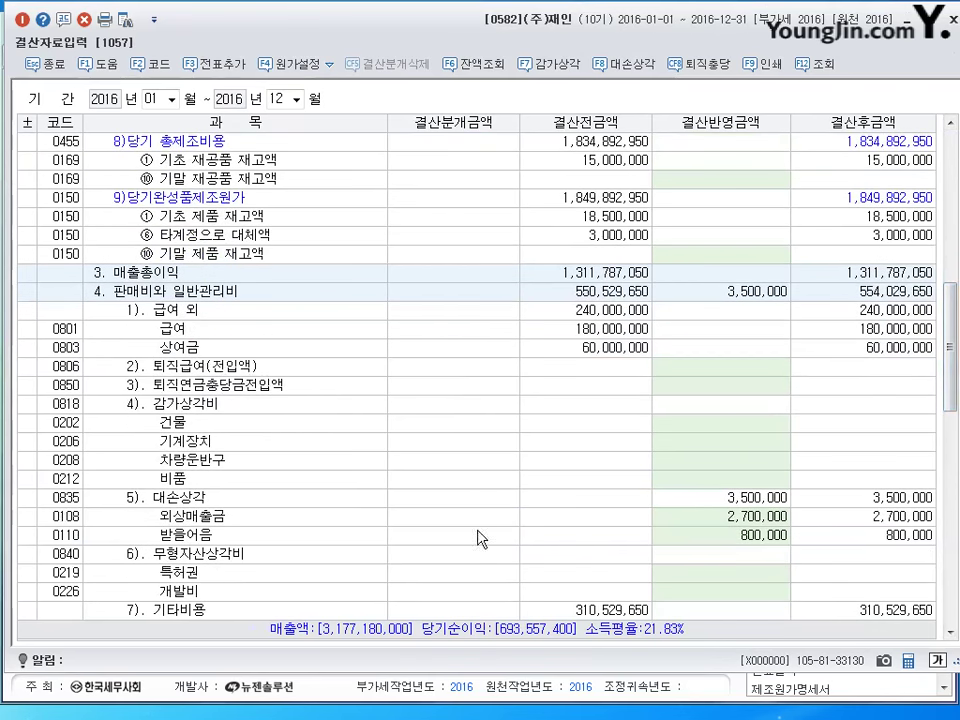
# Step: Check the 800,000 받을어음 allowance in closing data and reopen 대손상각 without reloading saved data
pyautogui.click(783, 536)
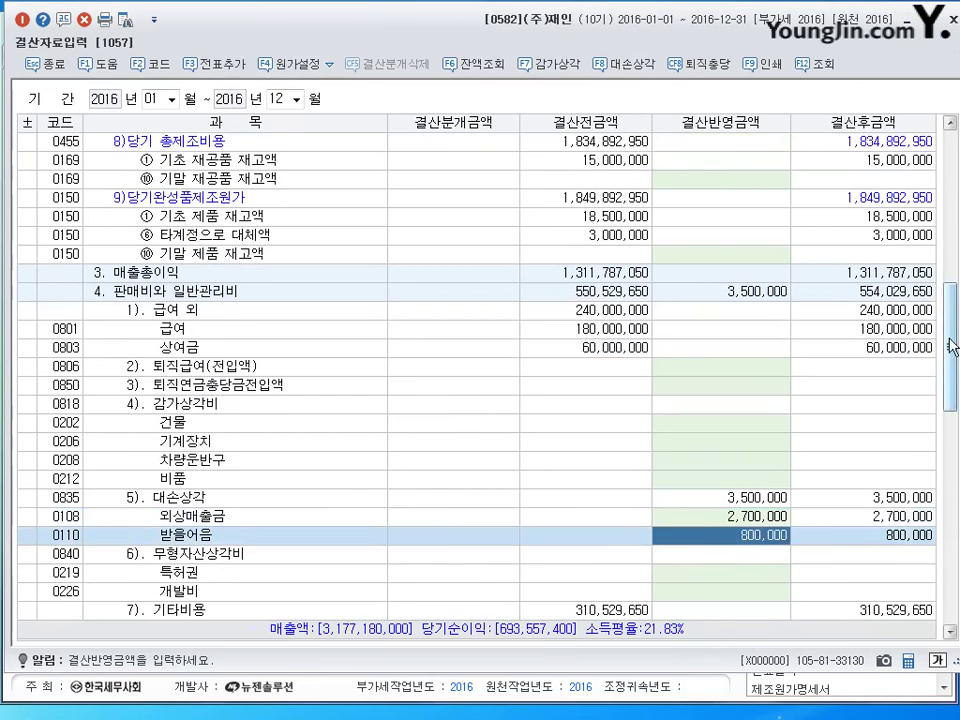
pyautogui.scroll(-3, 783, 500)
pyautogui.scroll(3, 810, 300)
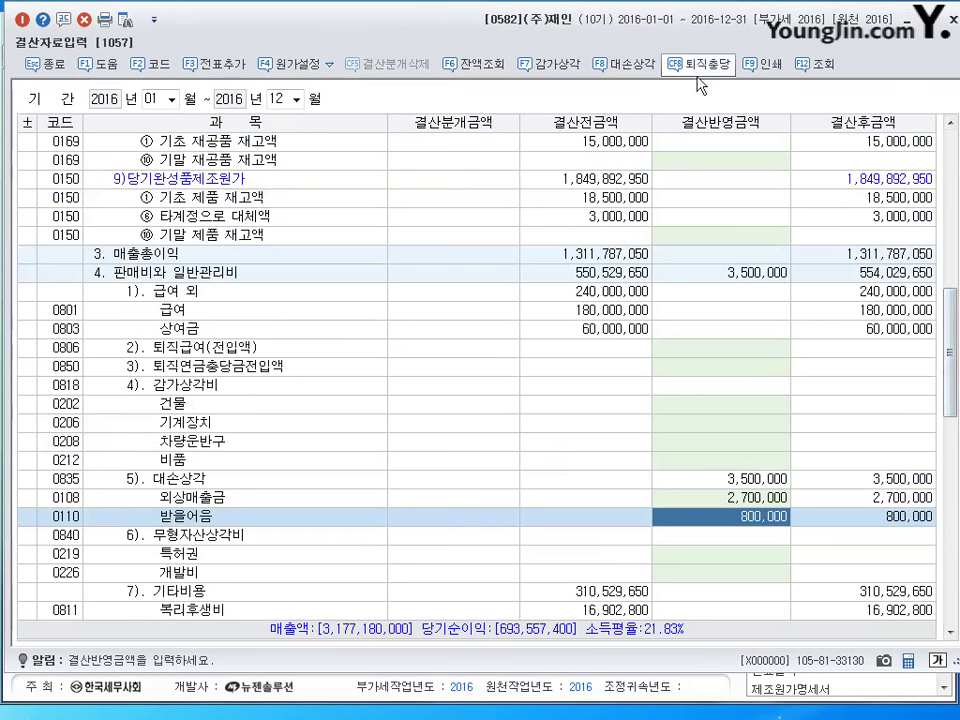
pyautogui.click(622, 63)
pyautogui.click(515, 343)
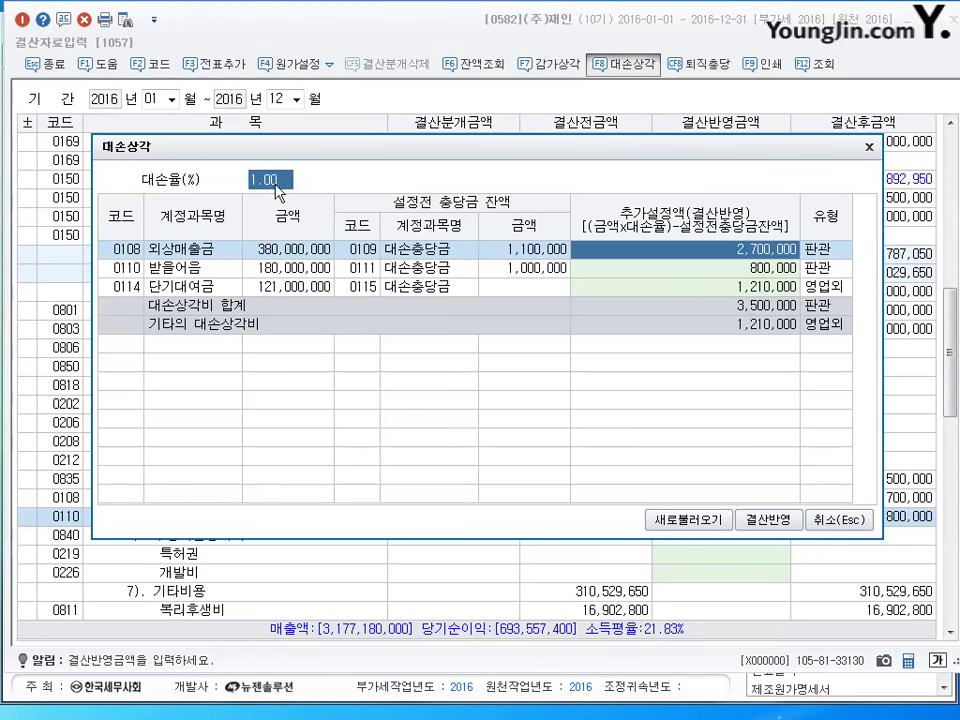
# Step: Compare the 외상매출금, 받을어음 and 단기대여금 allowance rows, then close the calculation
pyautogui.click(293, 258)
pyautogui.press('Down')
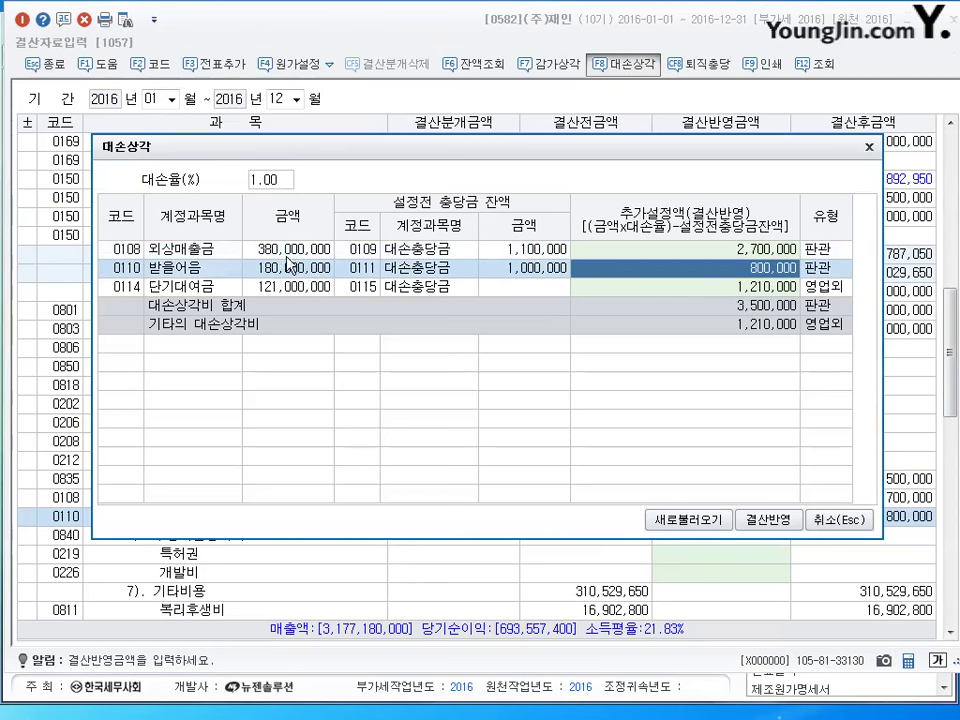
pyautogui.press('Up')
pyautogui.press('Down')
pyautogui.press('Up')
pyautogui.press('Down')
pyautogui.press('Up')
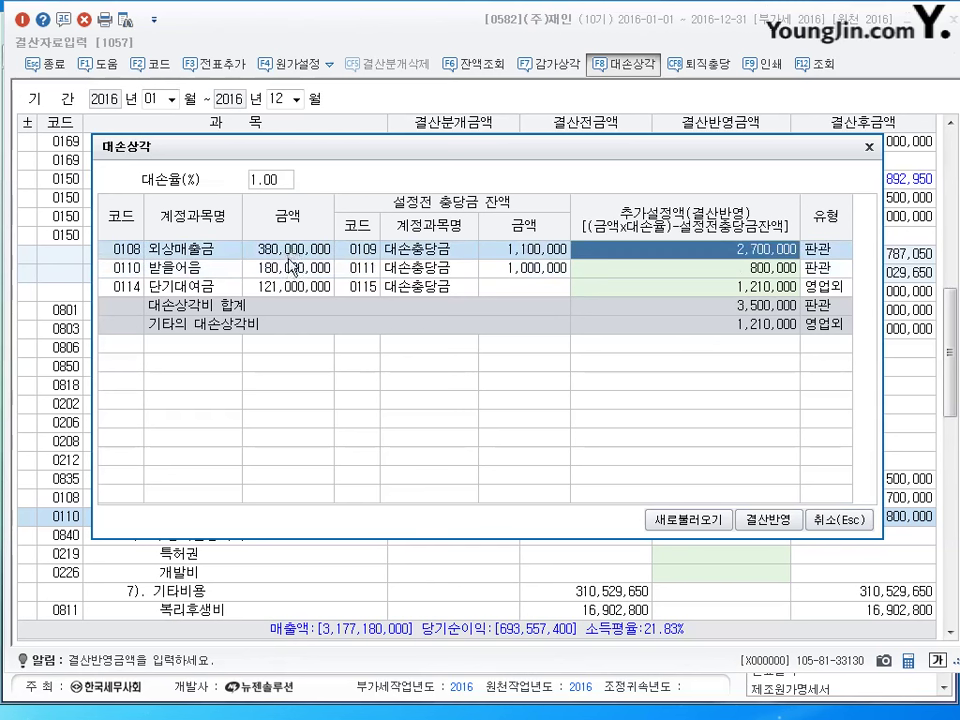
pyautogui.press('Down')
pyautogui.press('Up')
pyautogui.press('Down')
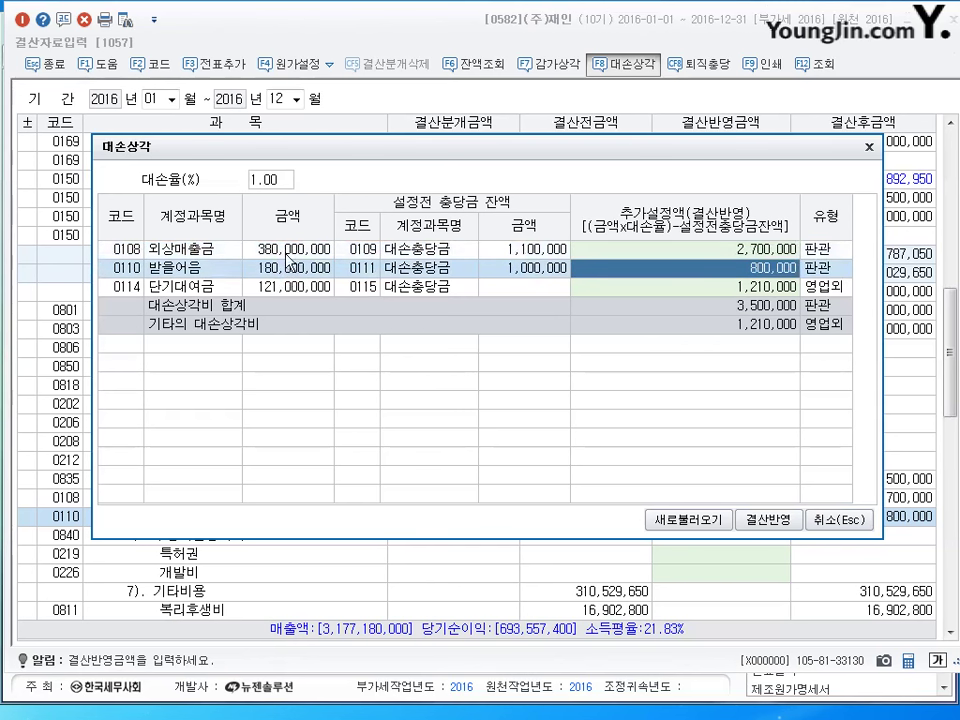
pyautogui.press('Up')
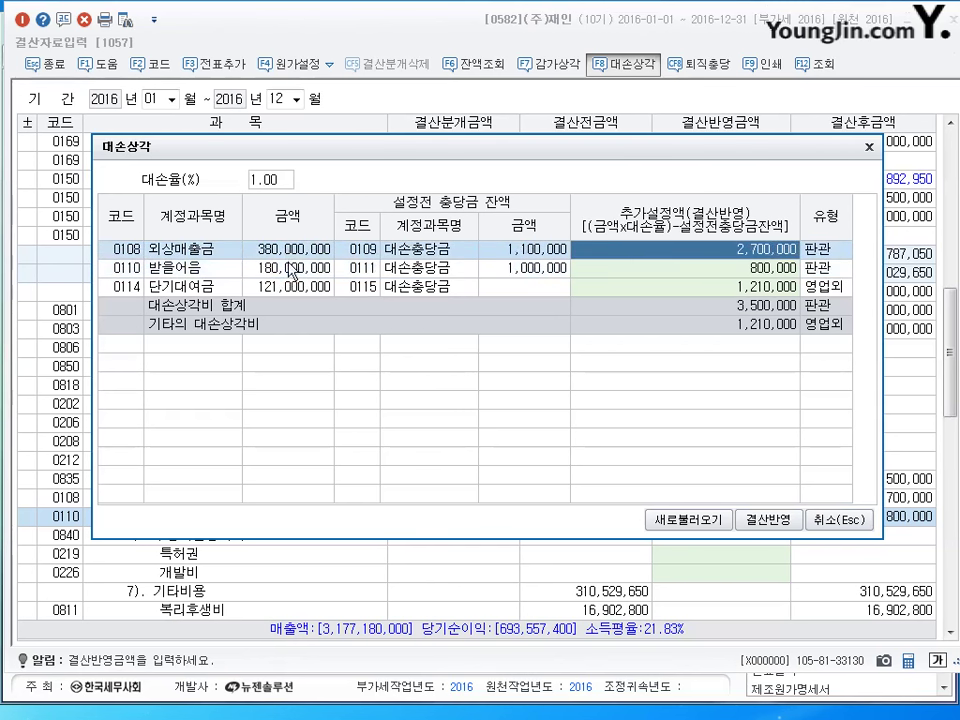
pyautogui.press('Down')
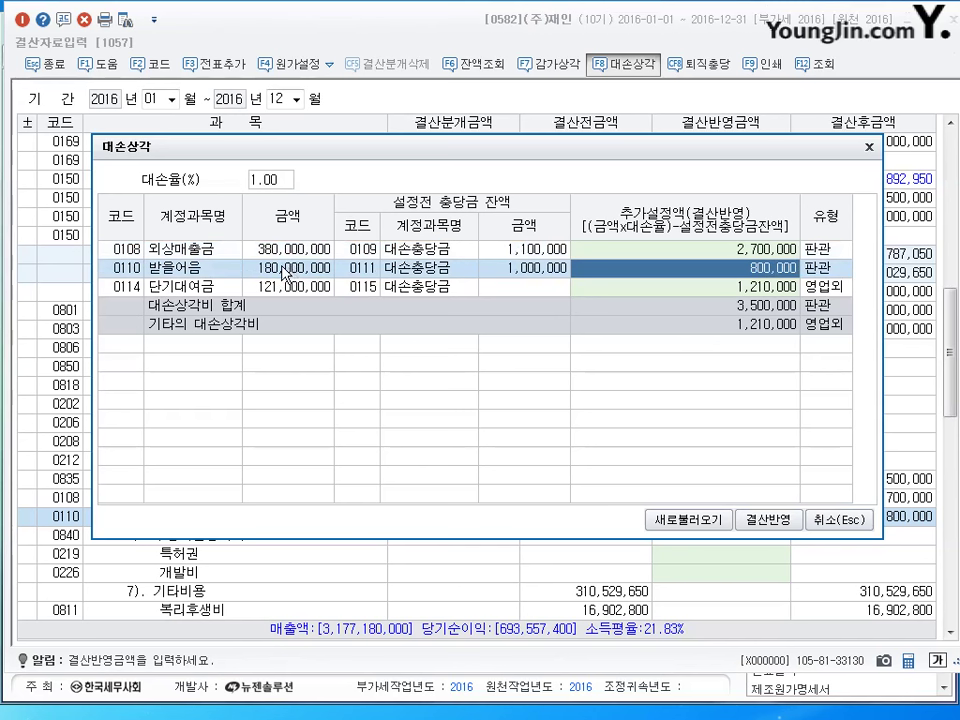
pyautogui.click(710, 288)
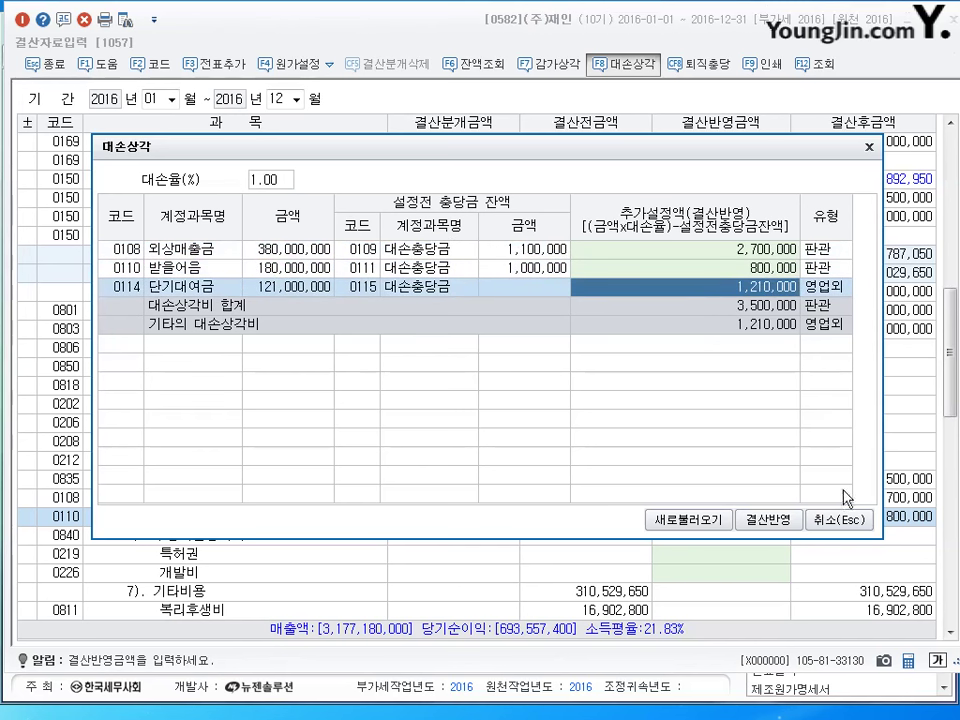
pyautogui.click(845, 519)
# Step: Enter ending inventories: raw materials 25,000,000, work in process 10,000,000, finished goods 45,000,000
pyautogui.scroll(-2, 940, 385)
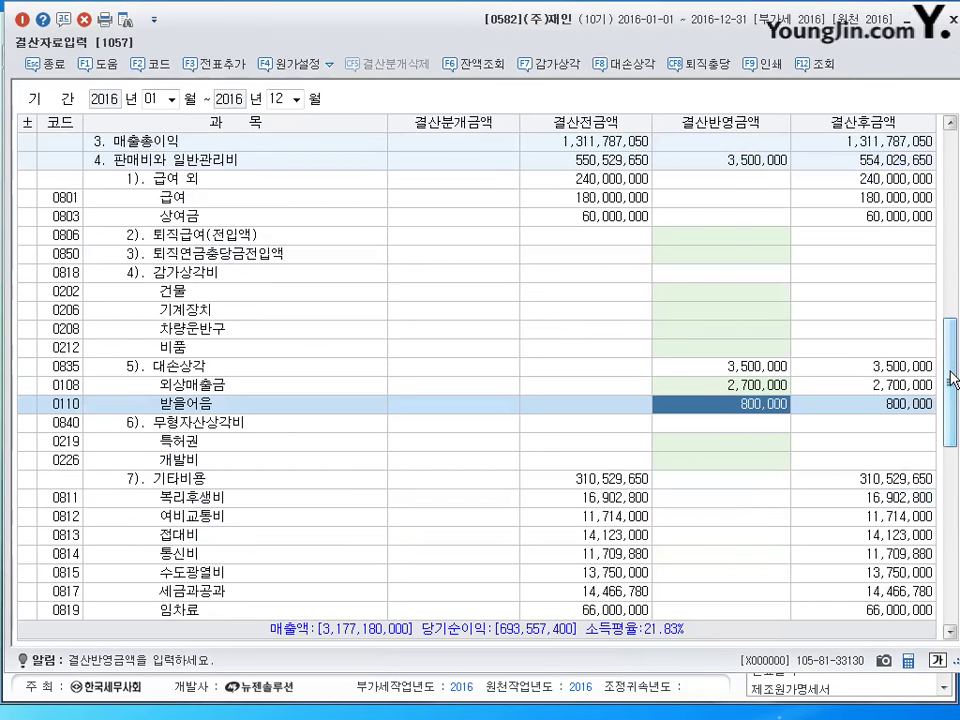
pyautogui.scroll(12, 606, 339)
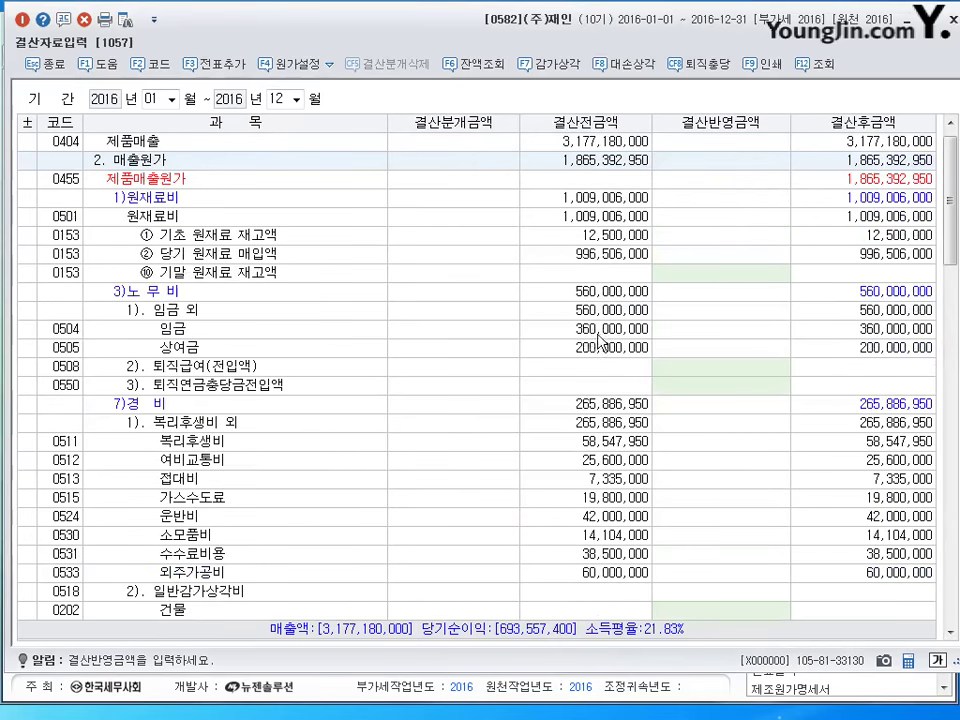
pyautogui.click(720, 272)
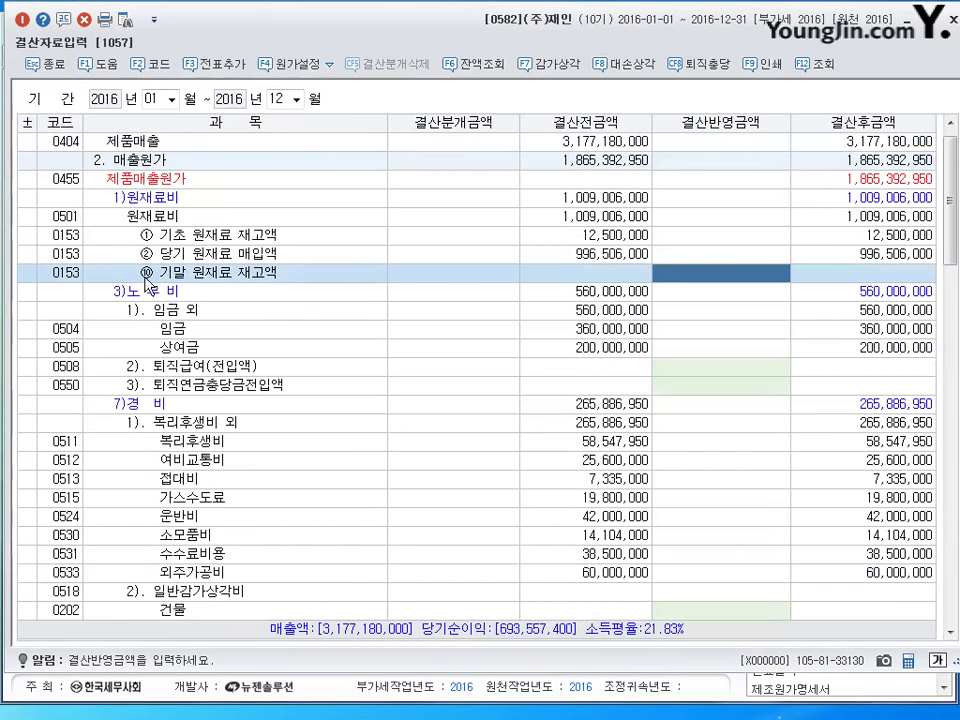
pyautogui.write('25000000')
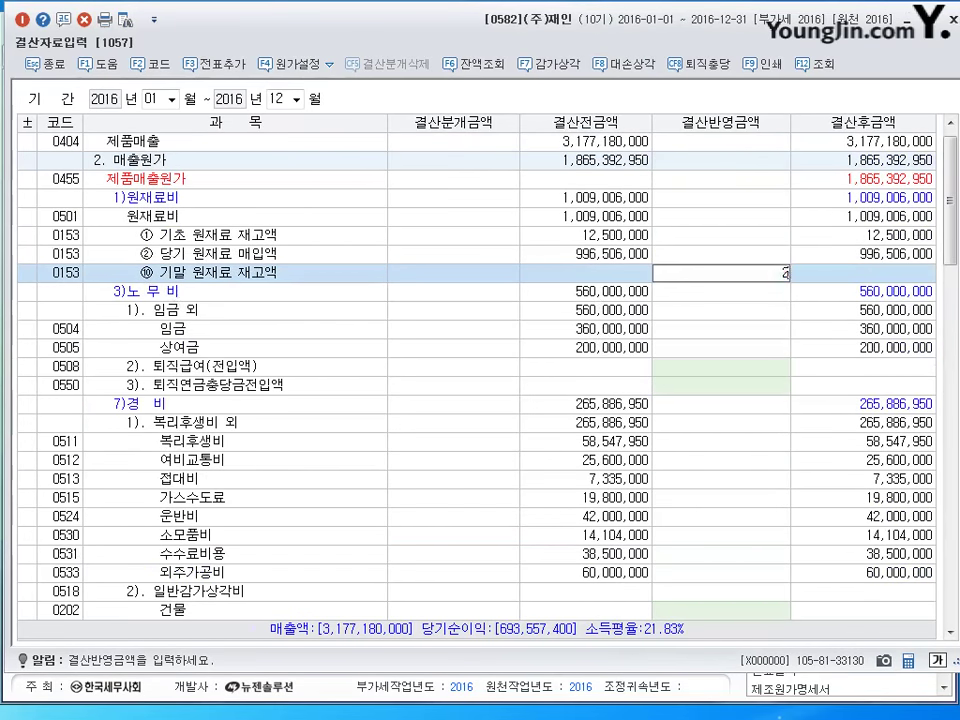
pyautogui.press('Return')
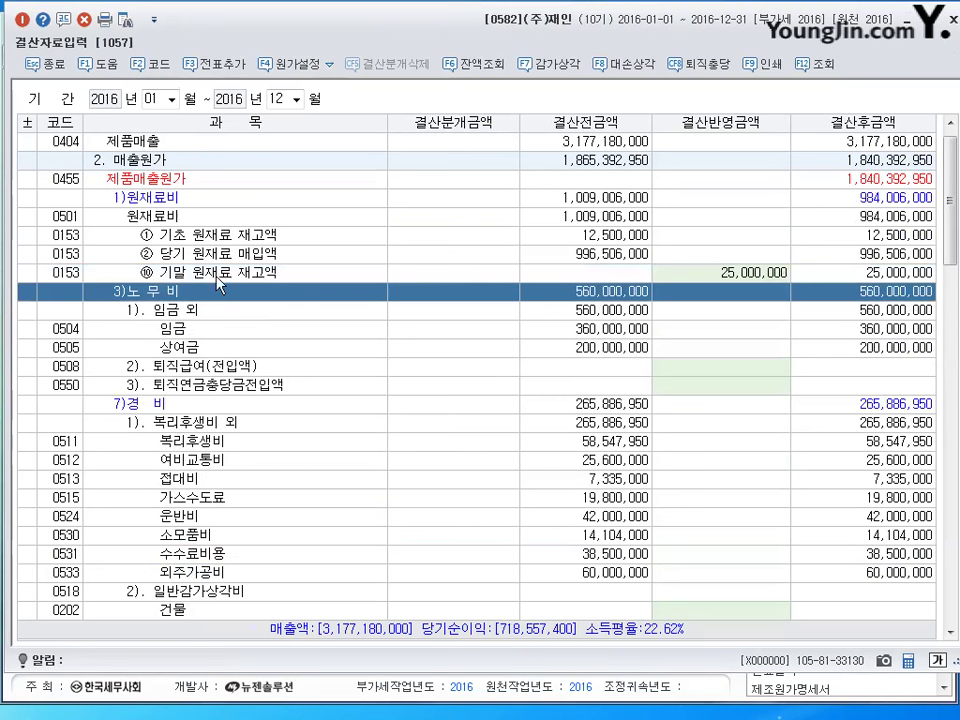
pyautogui.click(712, 408)
pyautogui.scroll(-5, 712, 420)
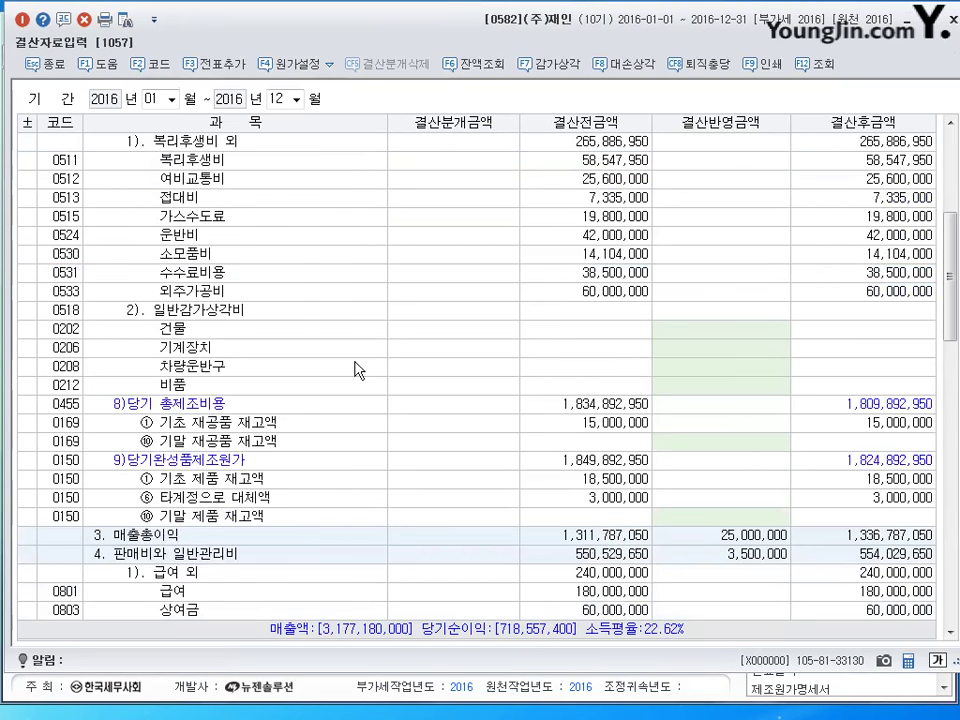
pyautogui.click(698, 445)
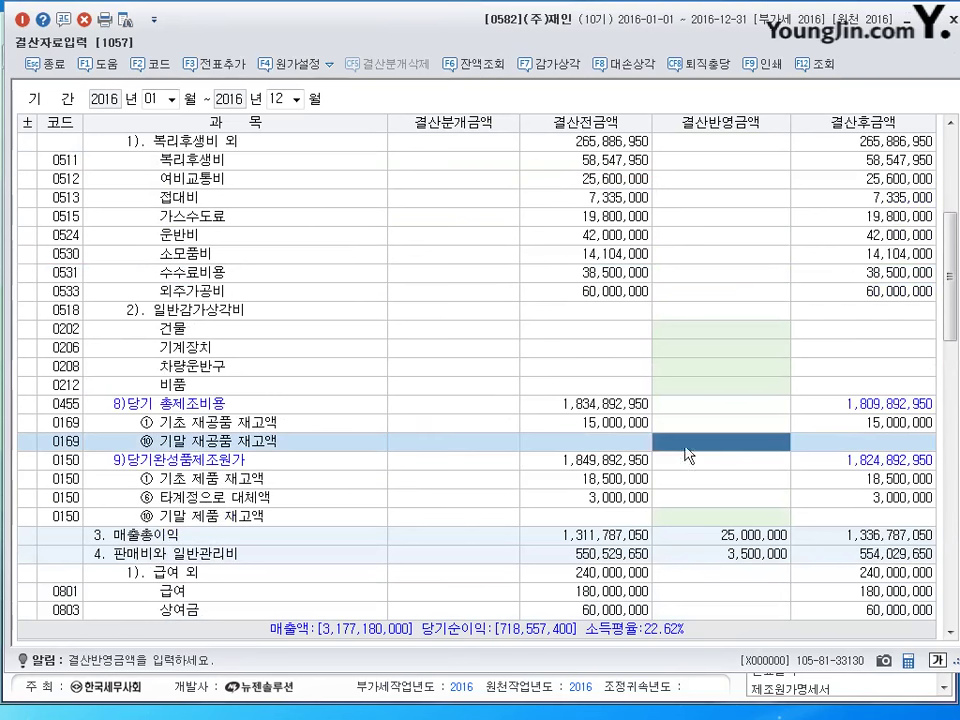
pyautogui.write('10000000')
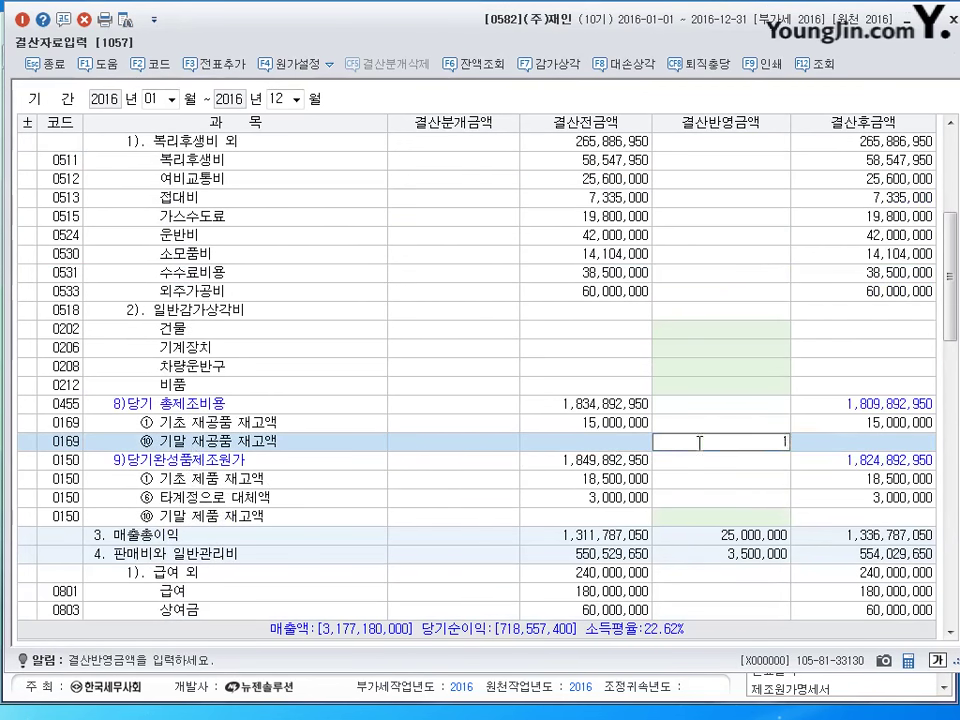
pyautogui.press('Return')
pyautogui.scroll(-2, 700, 452)
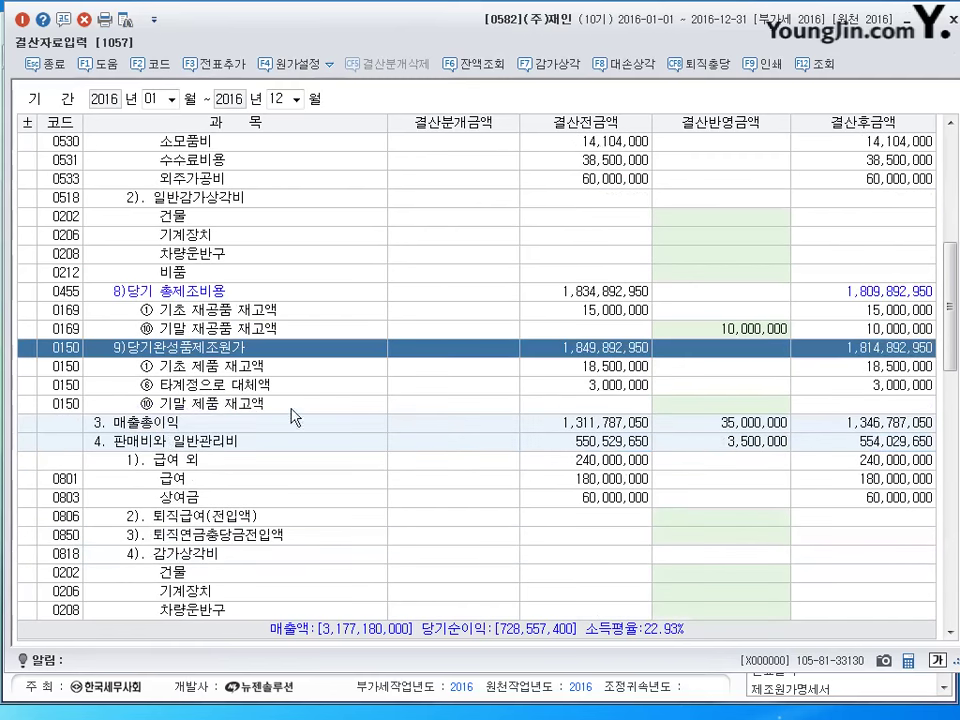
pyautogui.click(706, 404)
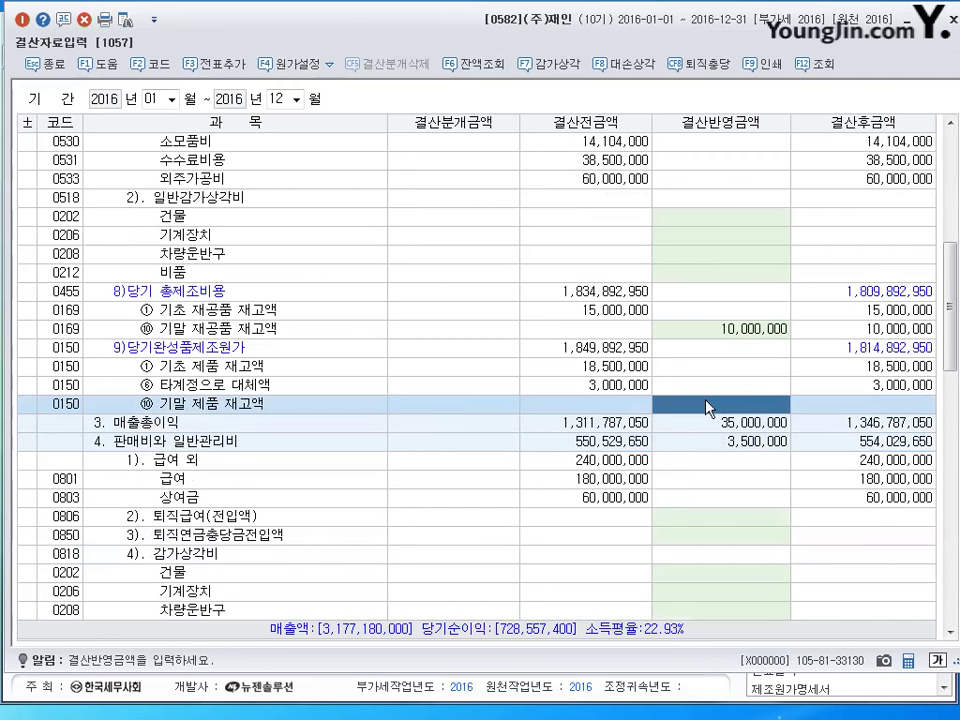
pyautogui.write('45000000')
pyautogui.press('Return')
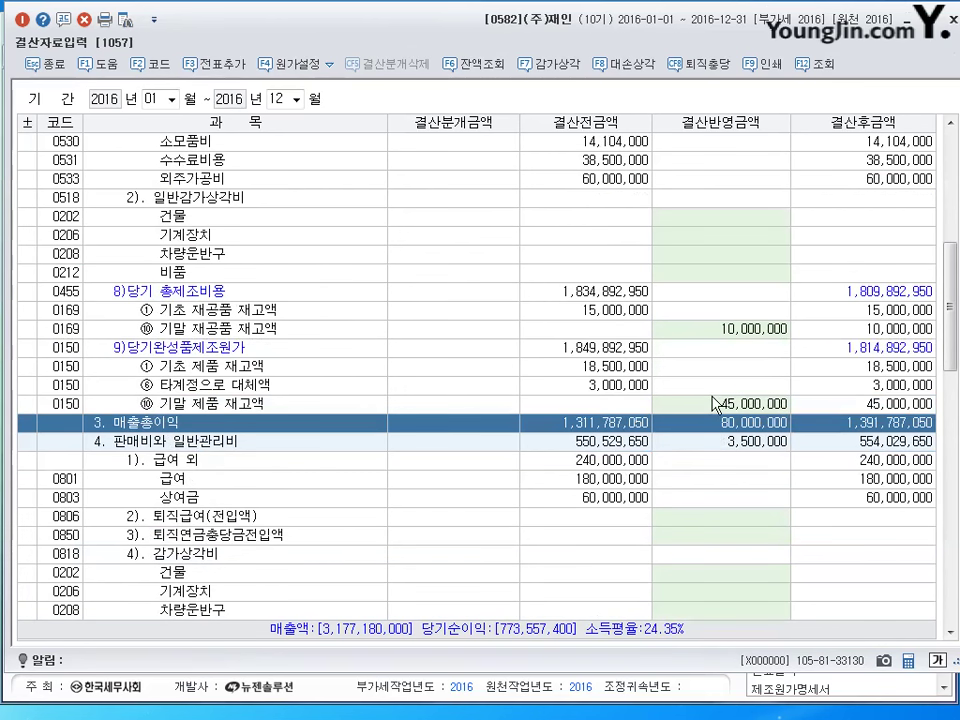
# Step: Post the closing journal entries with 전표추가 and close the closing data screen
pyautogui.click(242, 80)
pyautogui.click(450, 368)
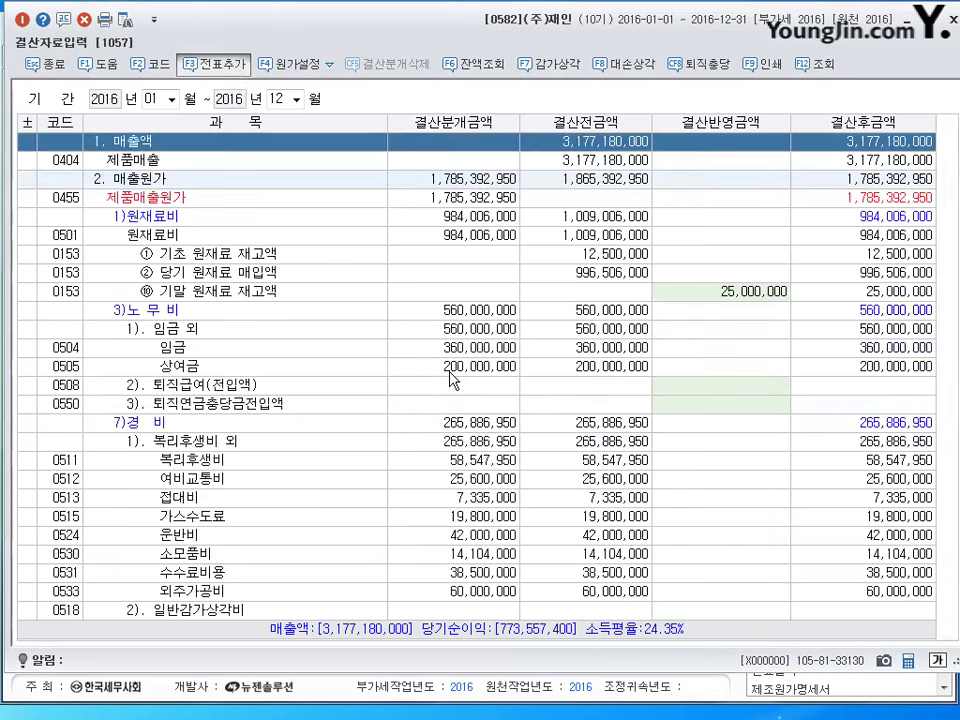
pyautogui.click(952, 11)
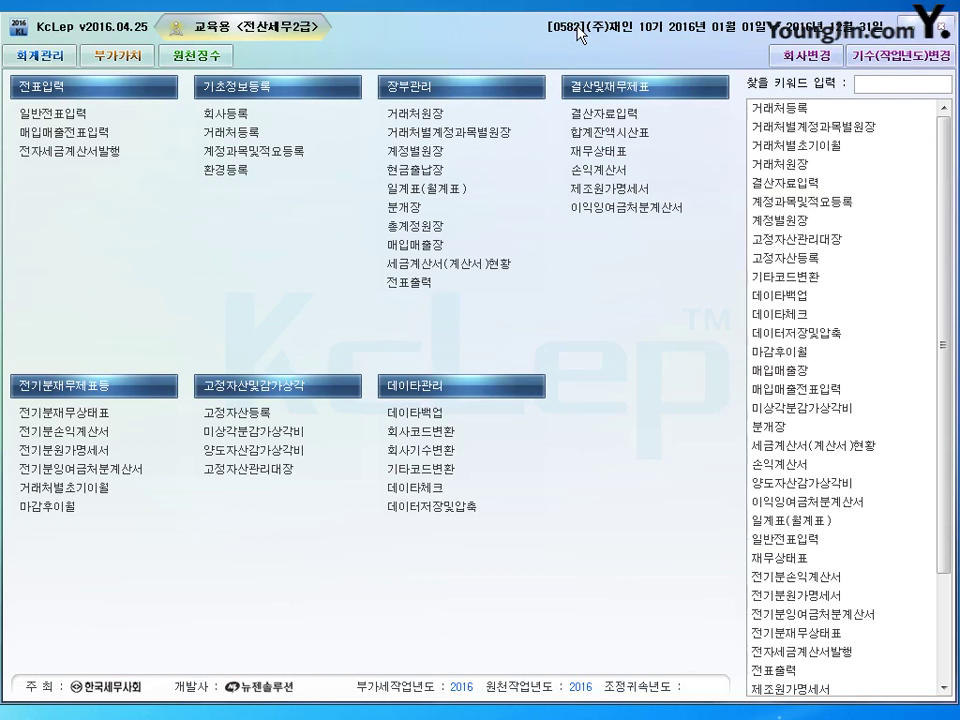
# Step: Check employee 103's 3,200,000 national pension, health and employment insurance bases in 사원등록
pyautogui.click(221, 57)
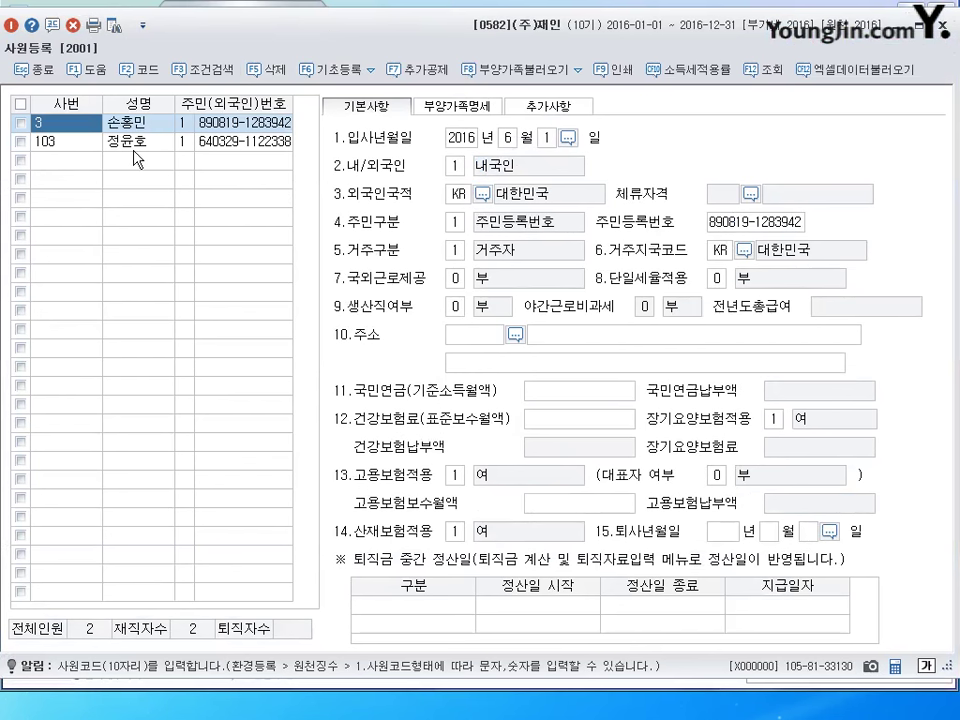
pyautogui.click(135, 141)
pyautogui.click(578, 391)
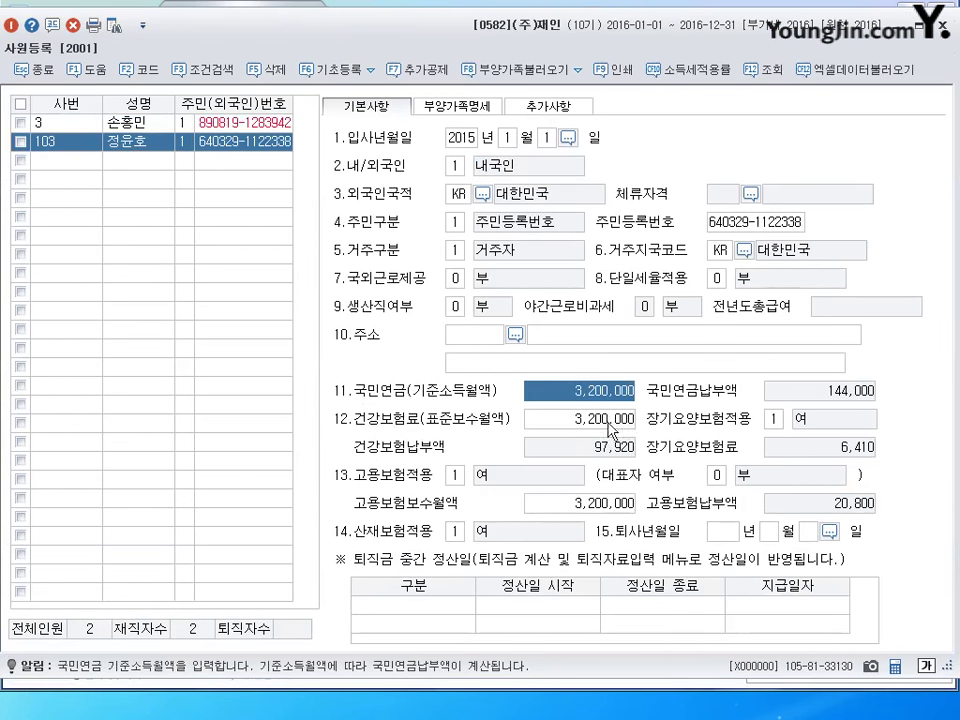
pyautogui.press('Return')
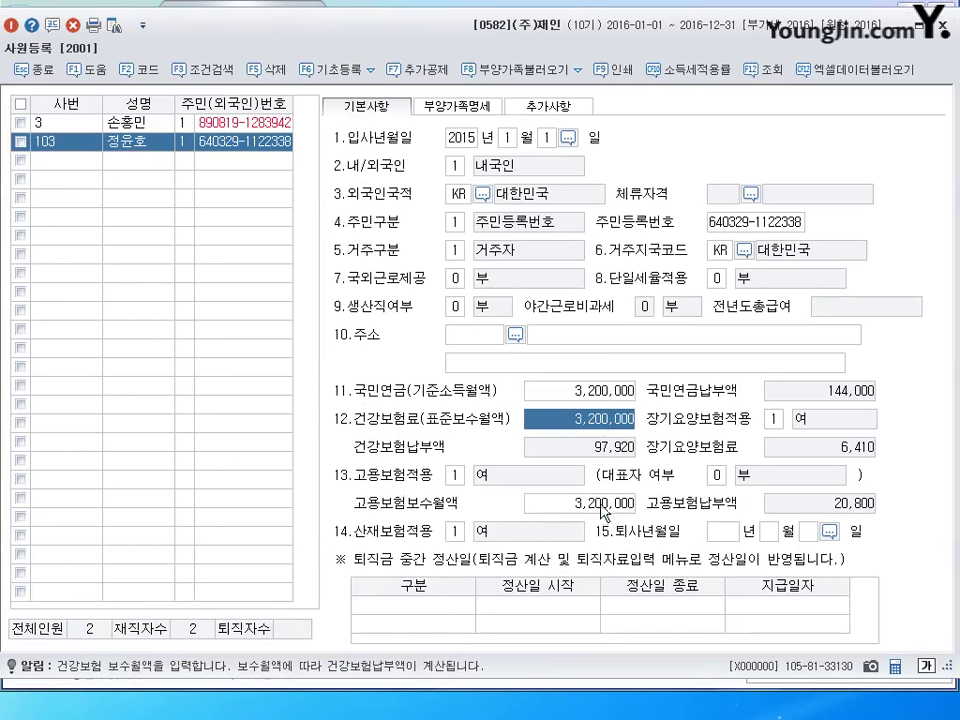
pyautogui.click(605, 503)
pyautogui.click(598, 396)
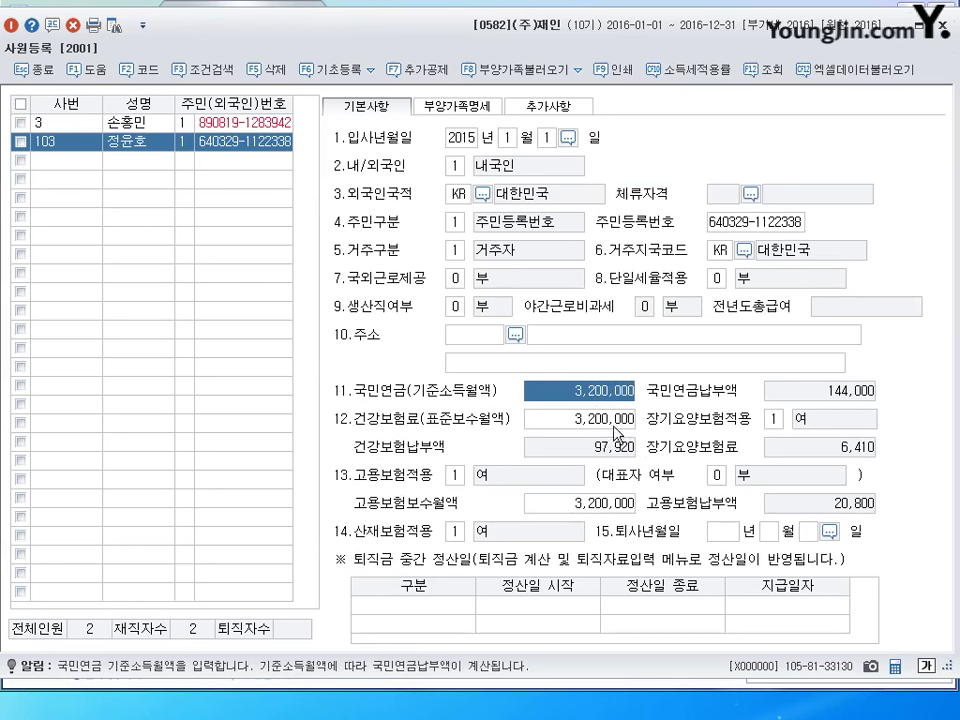
pyautogui.press('Return')
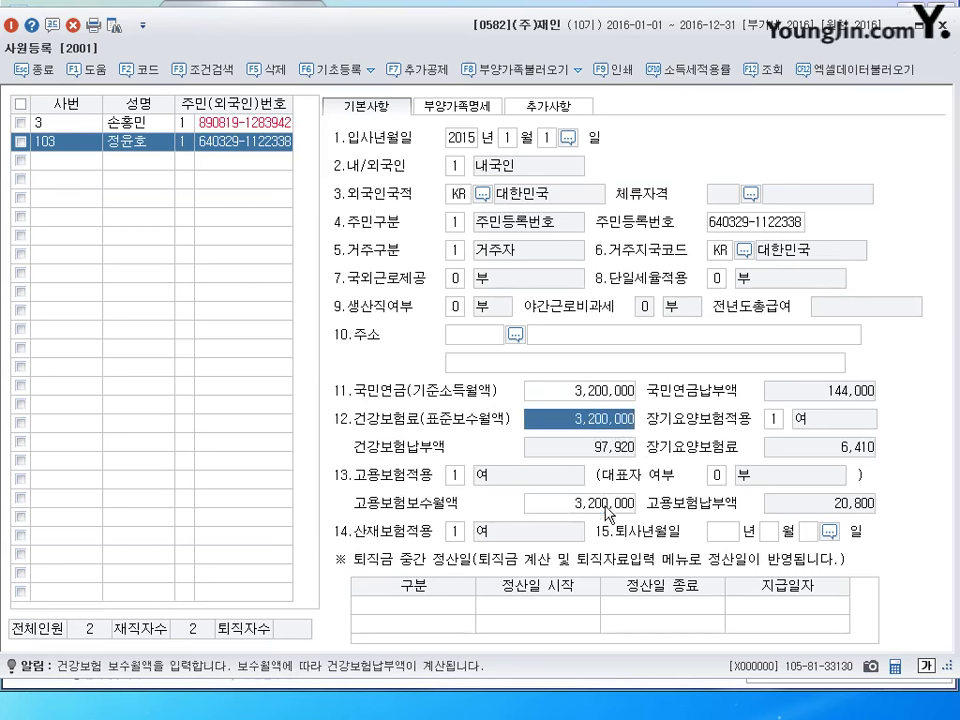
pyautogui.click(608, 511)
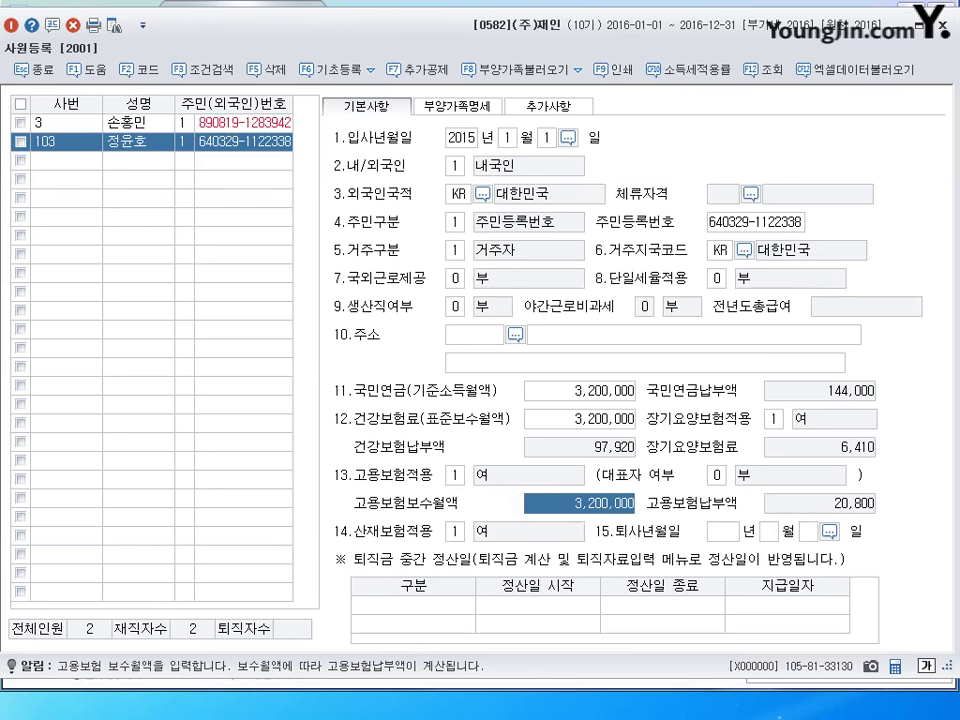
pyautogui.click(942, 26)
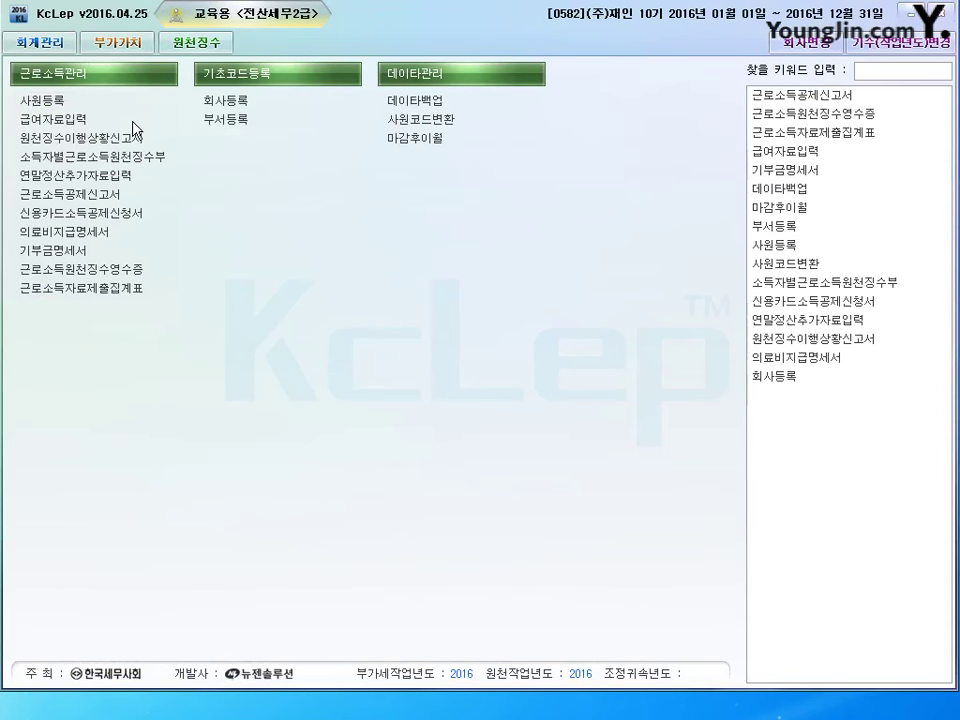
# Step: In payroll entry, review the 수당공제등록 items such as 식대 and 자가운전보조금, then confirm
pyautogui.click(20, 119)
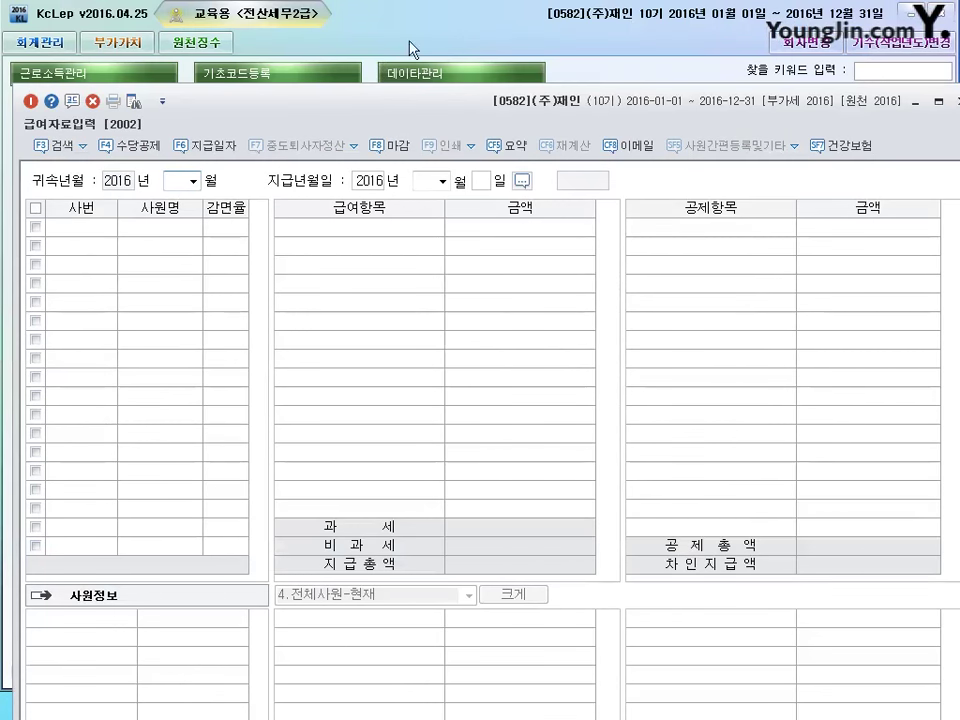
pyautogui.click(199, 45)
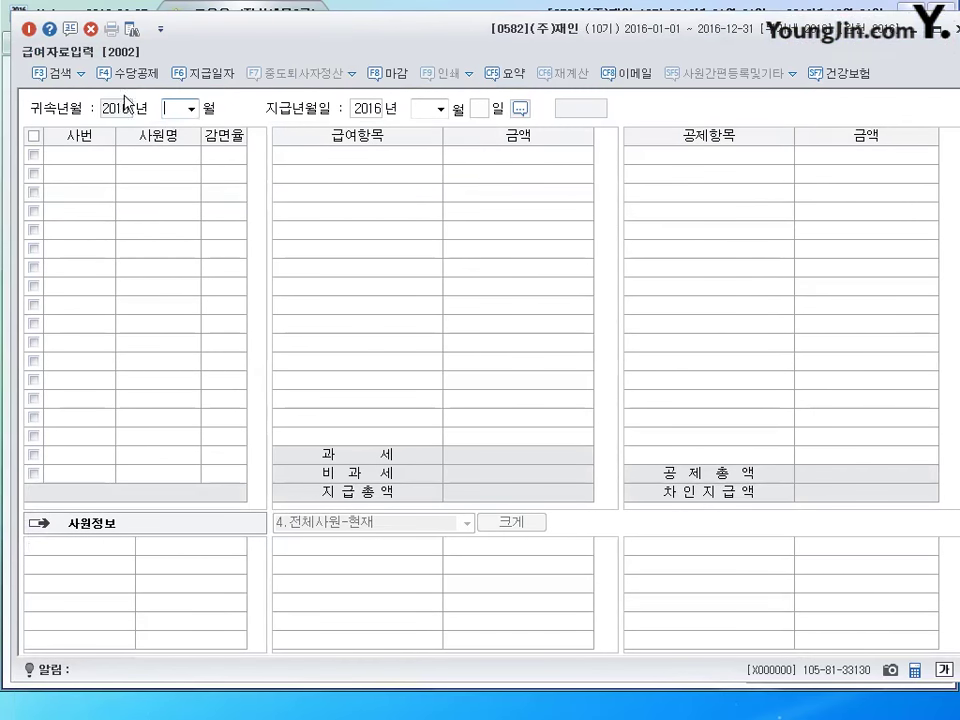
pyautogui.click(127, 73)
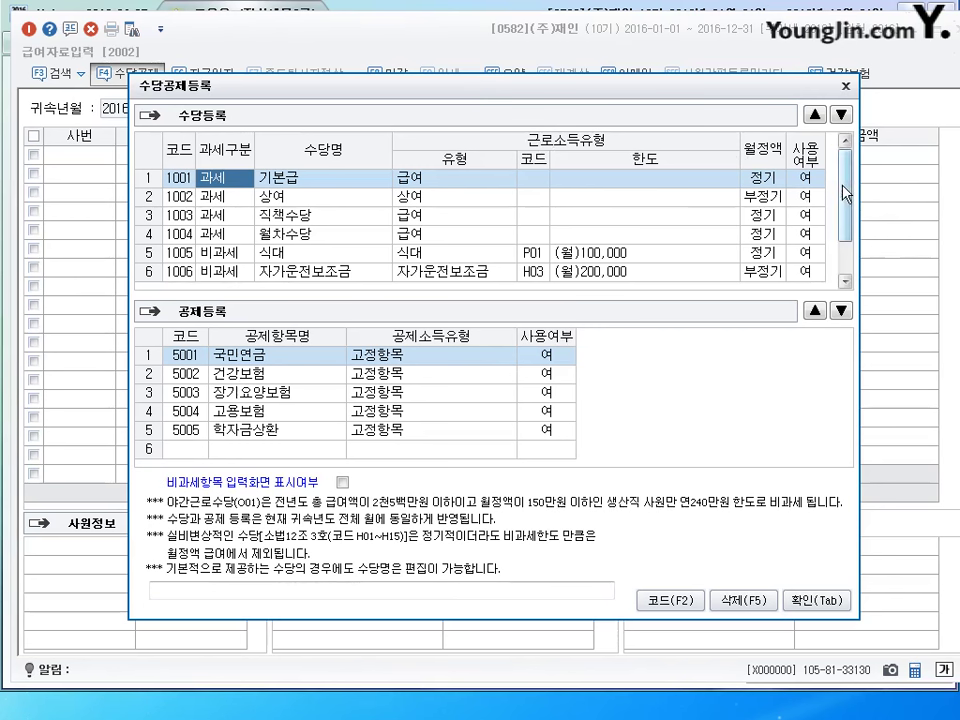
pyautogui.moveTo(845, 192)
pyautogui.mouseDown()
pyautogui.moveTo(845, 206)
pyautogui.moveTo(842, 189)
pyautogui.mouseUp()
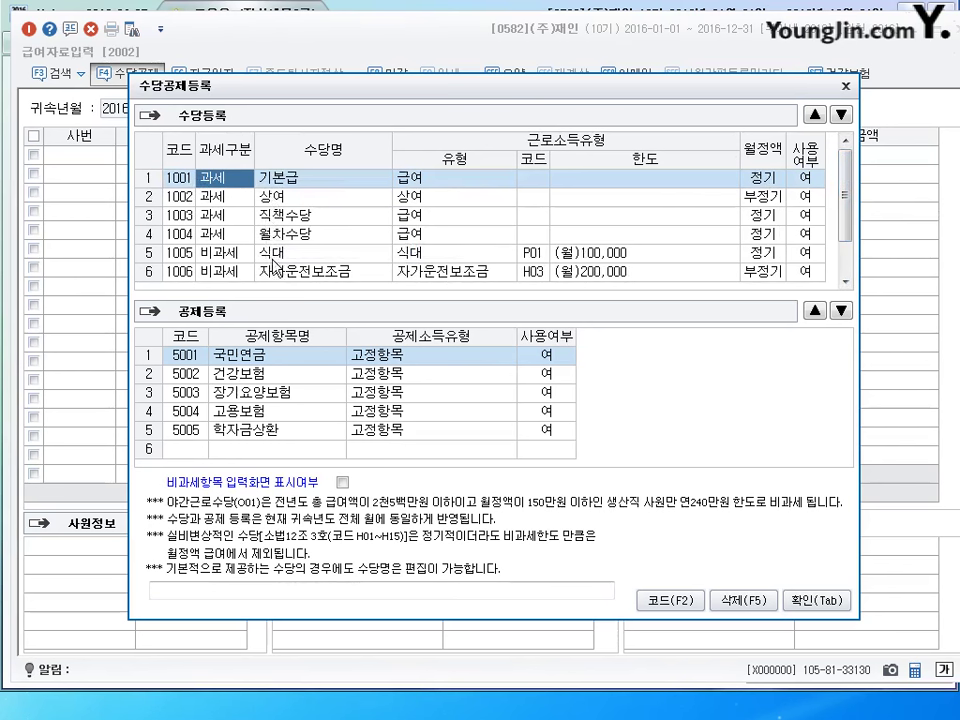
pyautogui.click(250, 253)
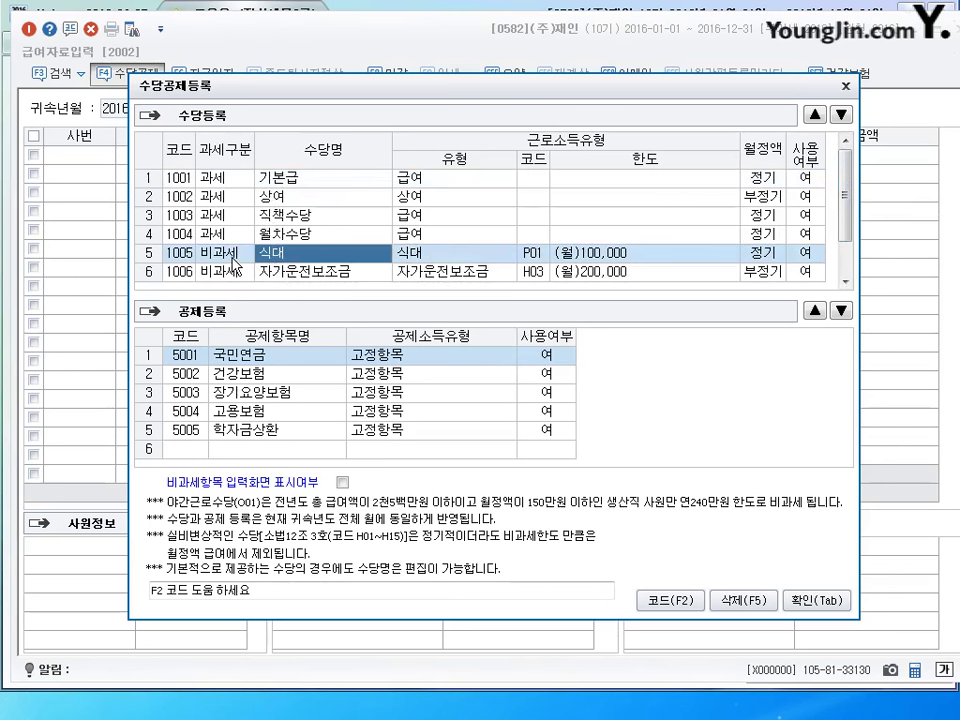
pyautogui.press('Down')
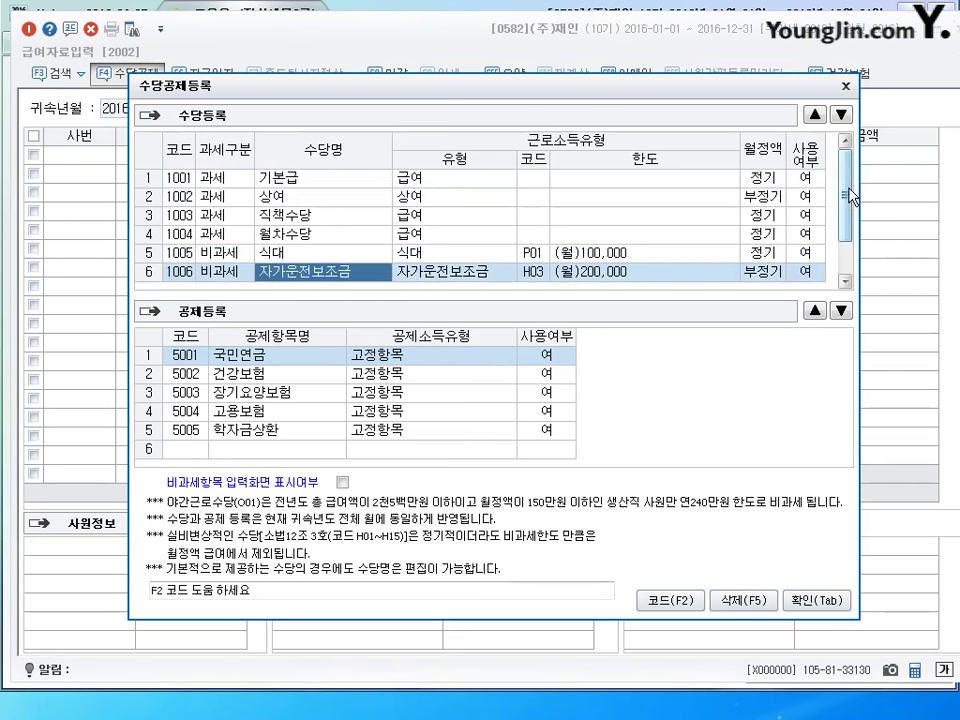
pyautogui.moveTo(852, 197); pyautogui.dragTo(851, 208)
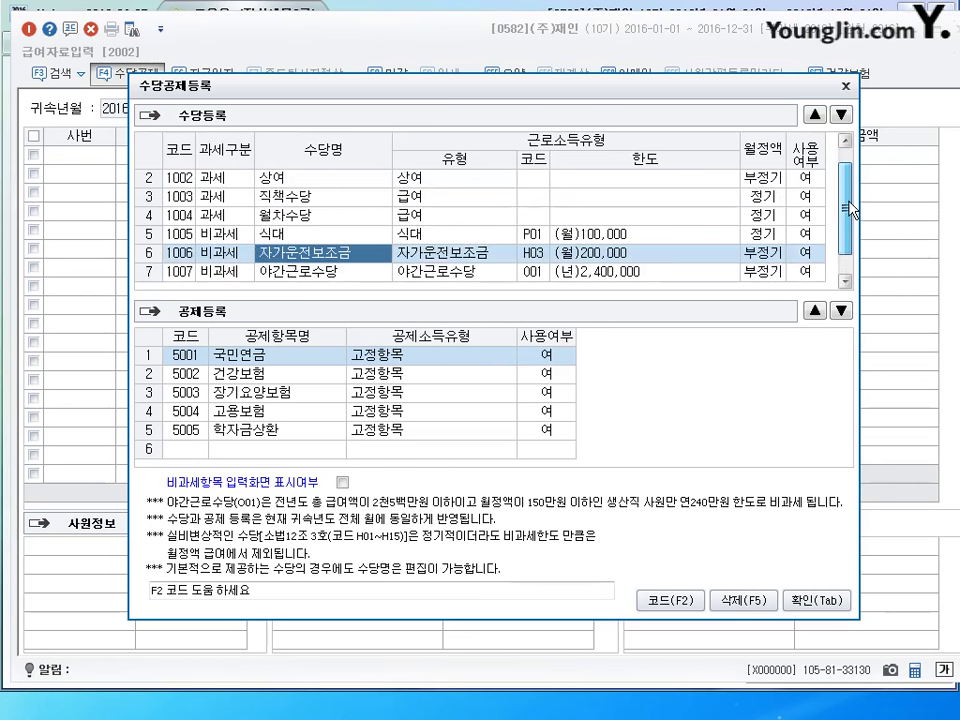
pyautogui.click(822, 603)
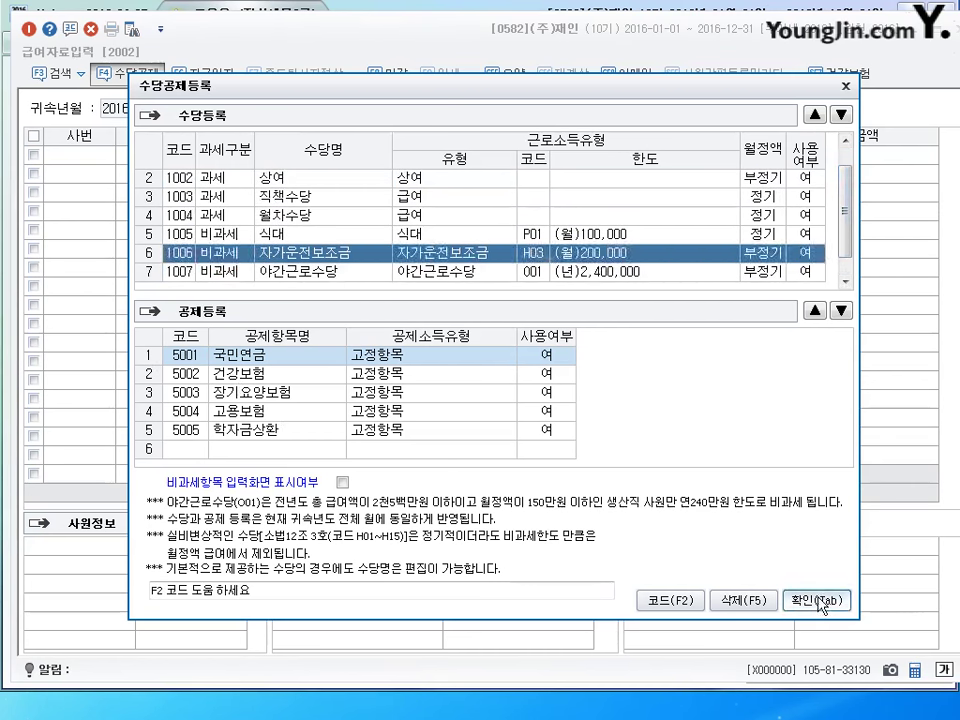
# Step: Load May 2016 payroll paid on the 25th, check 기본급, 식대, 자가운전보조금, and reopen 수당공제등록
pyautogui.write('05')
pyautogui.press('Return')
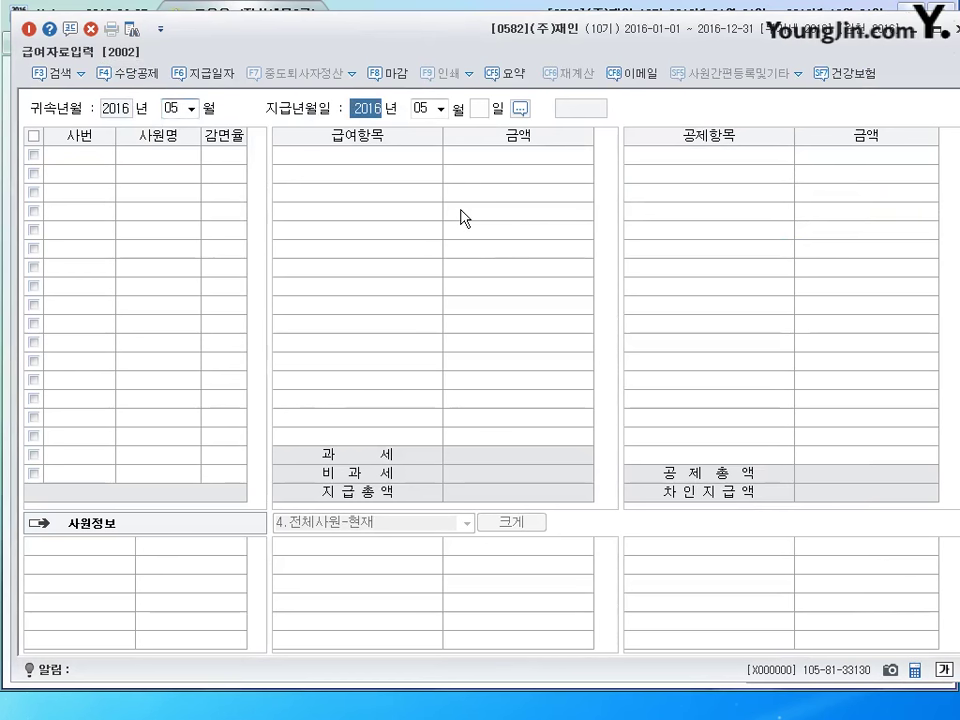
pyautogui.press('Return')
pyautogui.press('Return')
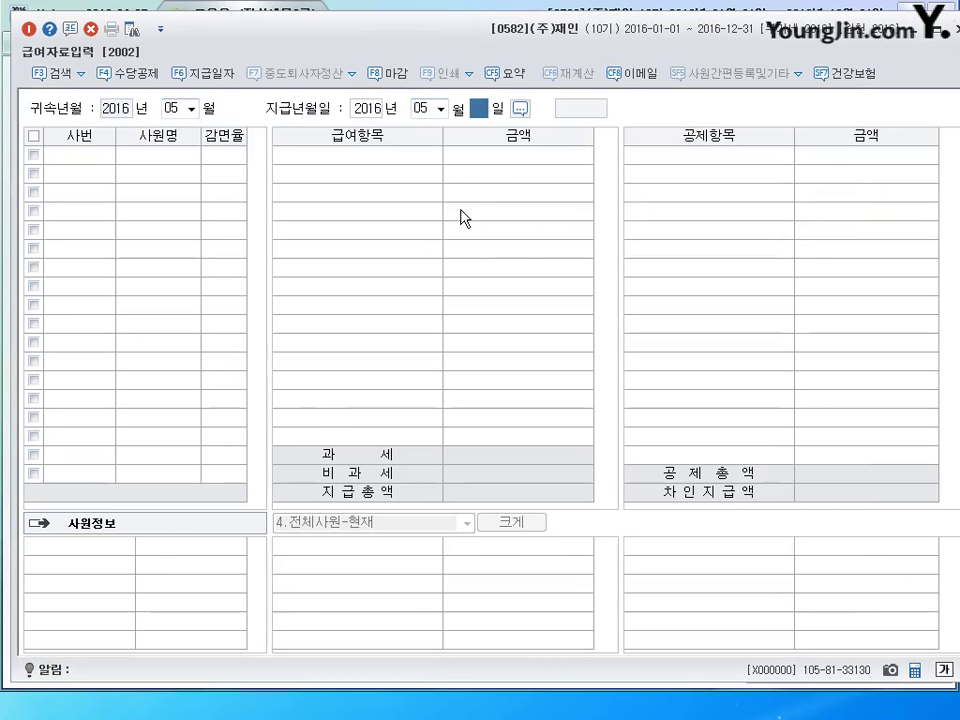
pyautogui.write('3')
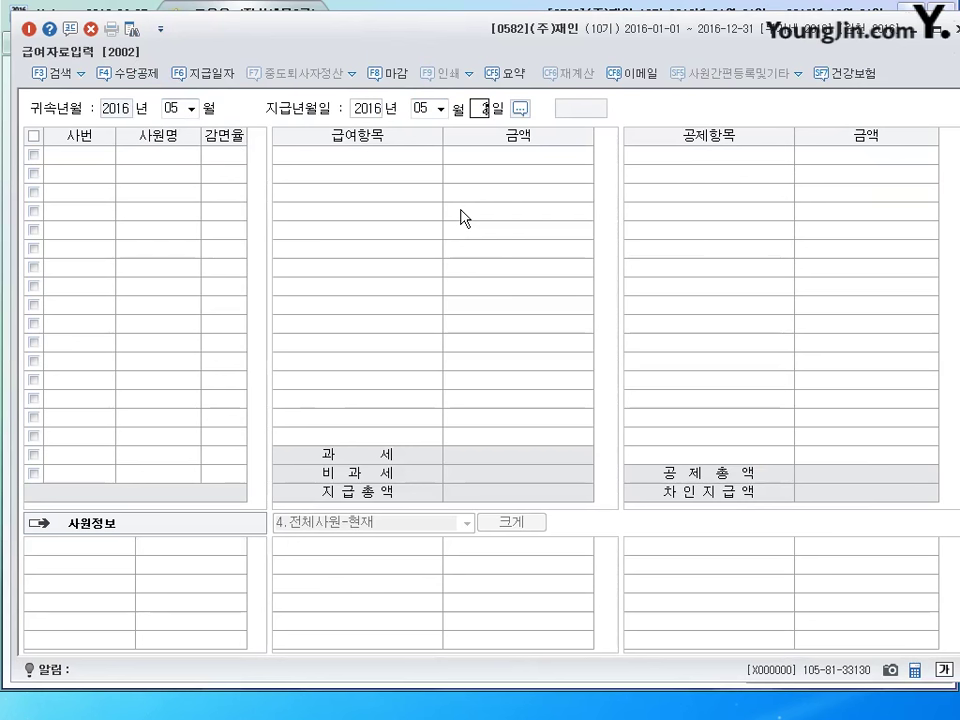
pyautogui.write('5')
pyautogui.press('Return')
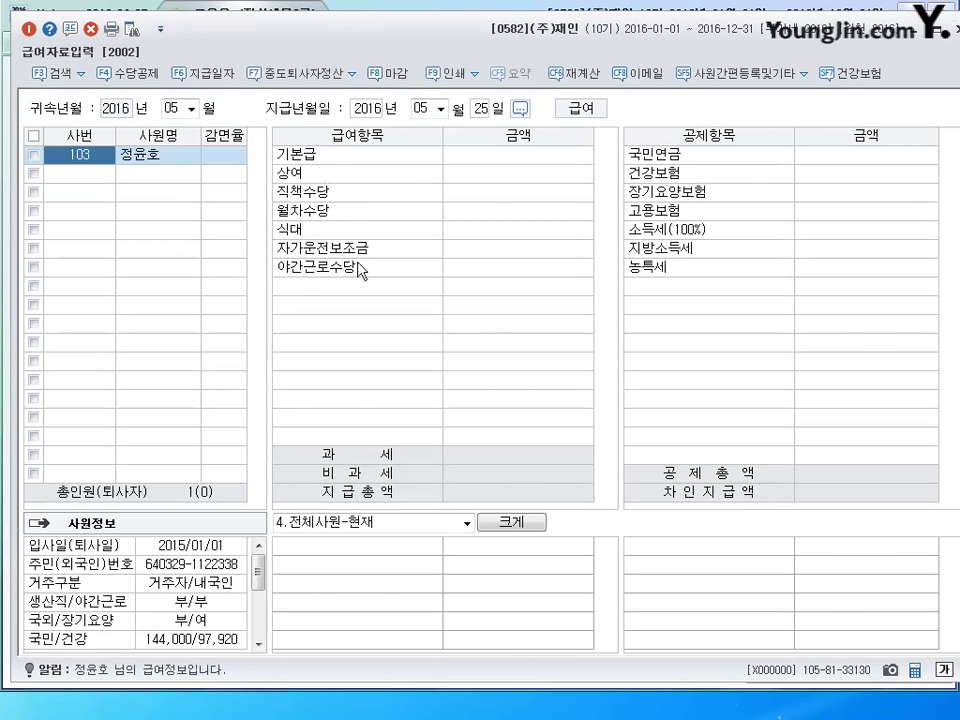
pyautogui.click(509, 157)
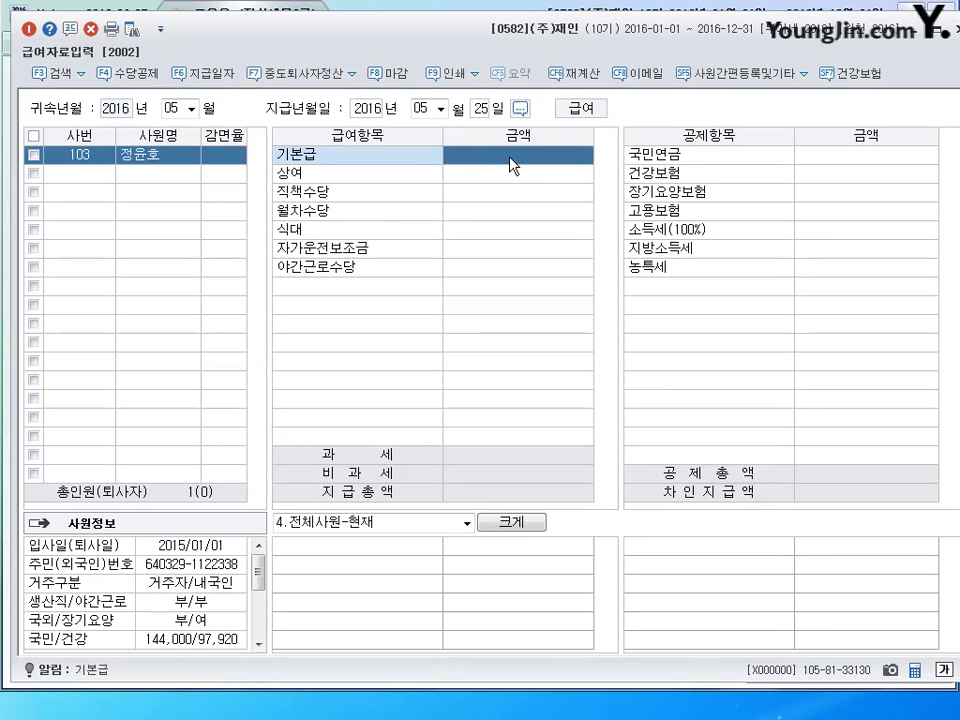
pyautogui.click(508, 231)
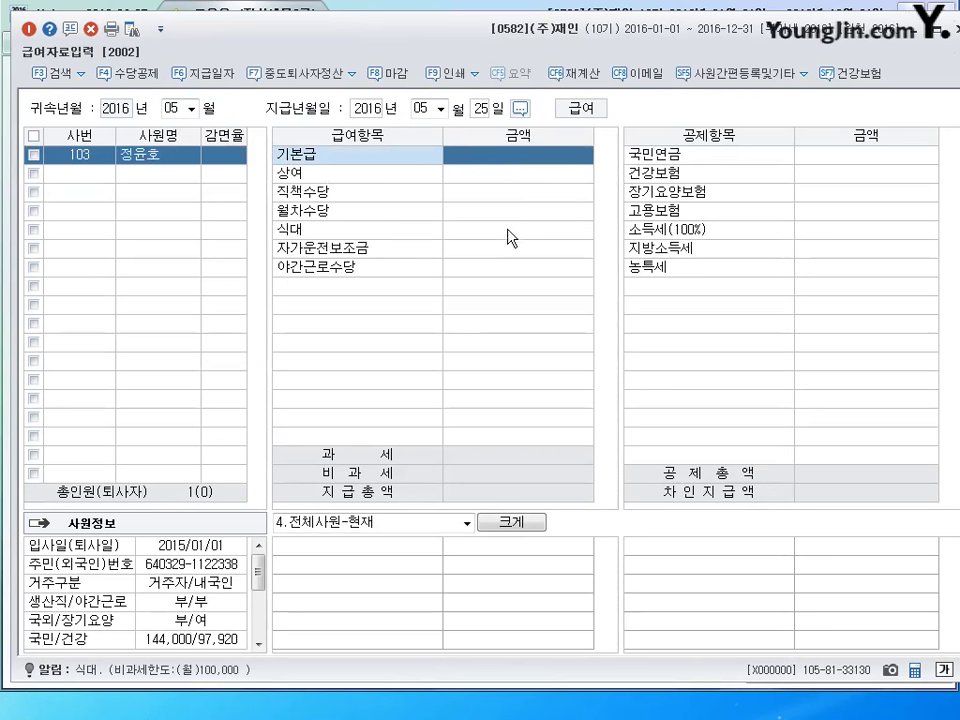
pyautogui.click(509, 254)
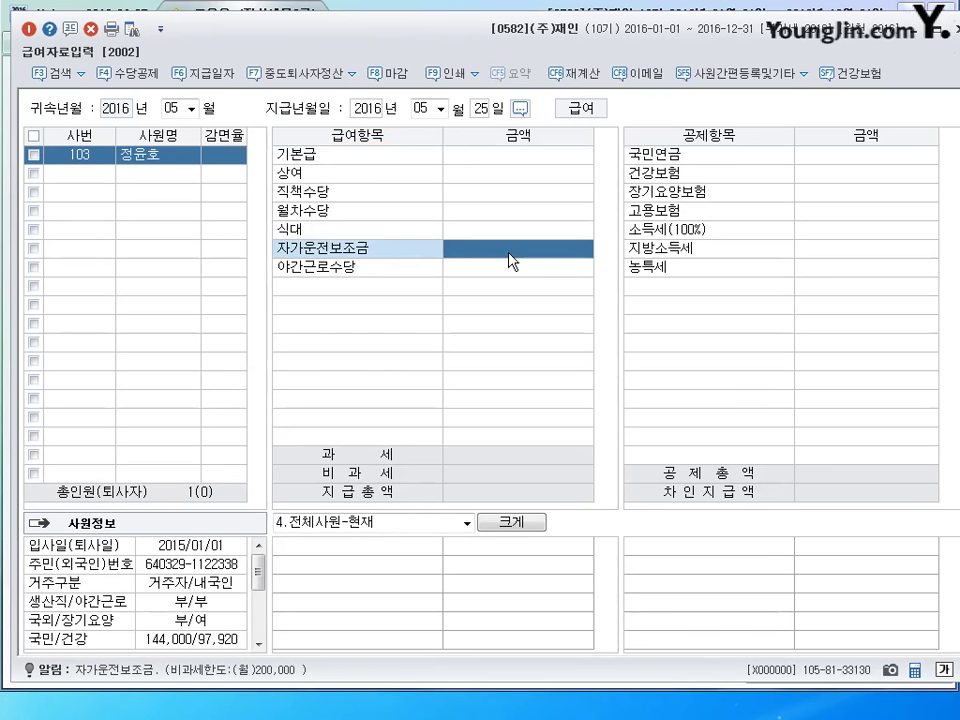
pyautogui.click(120, 73)
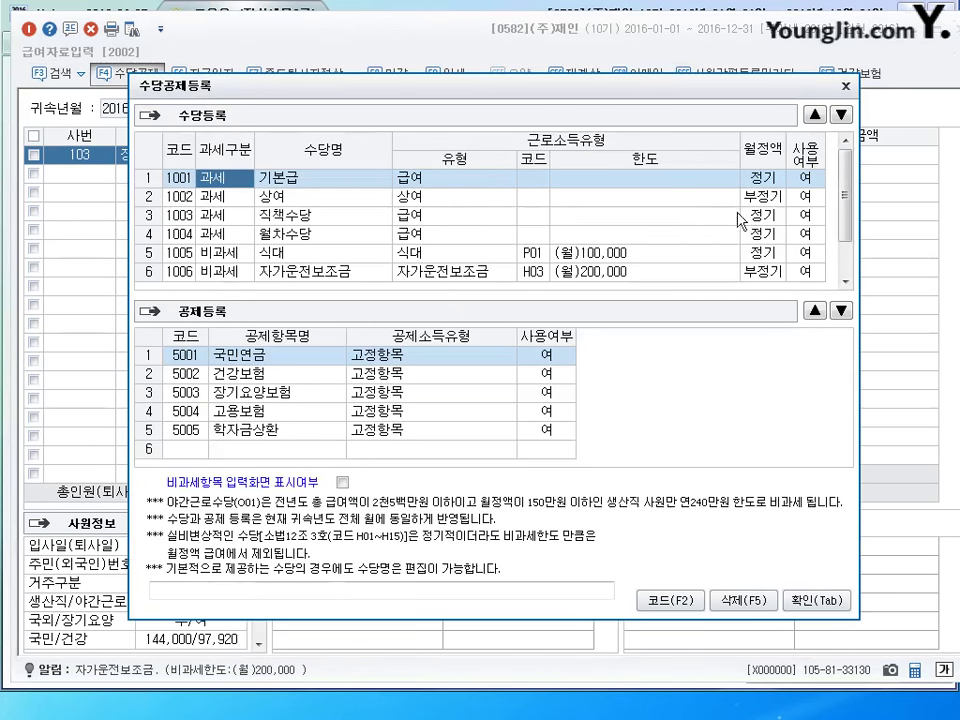
# Step: Set 상여, 직책수당, 월차수당 and 야간근로수당 to 부 (unused) and confirm the registration
pyautogui.click(802, 196)
pyautogui.click(755, 208)
pyautogui.click(355, 225)
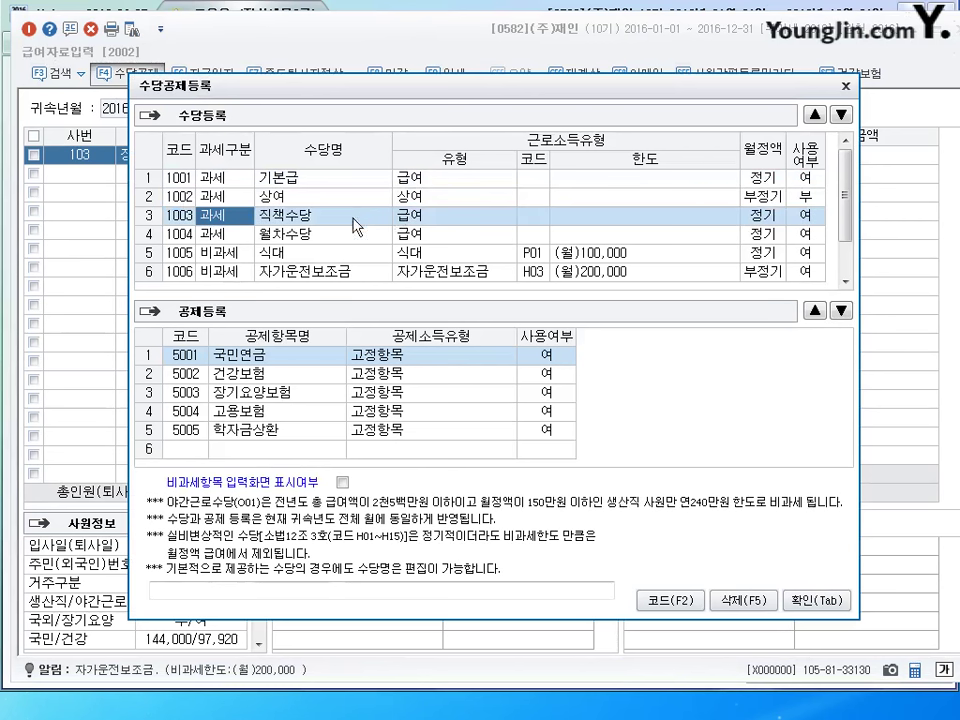
pyautogui.click(758, 215)
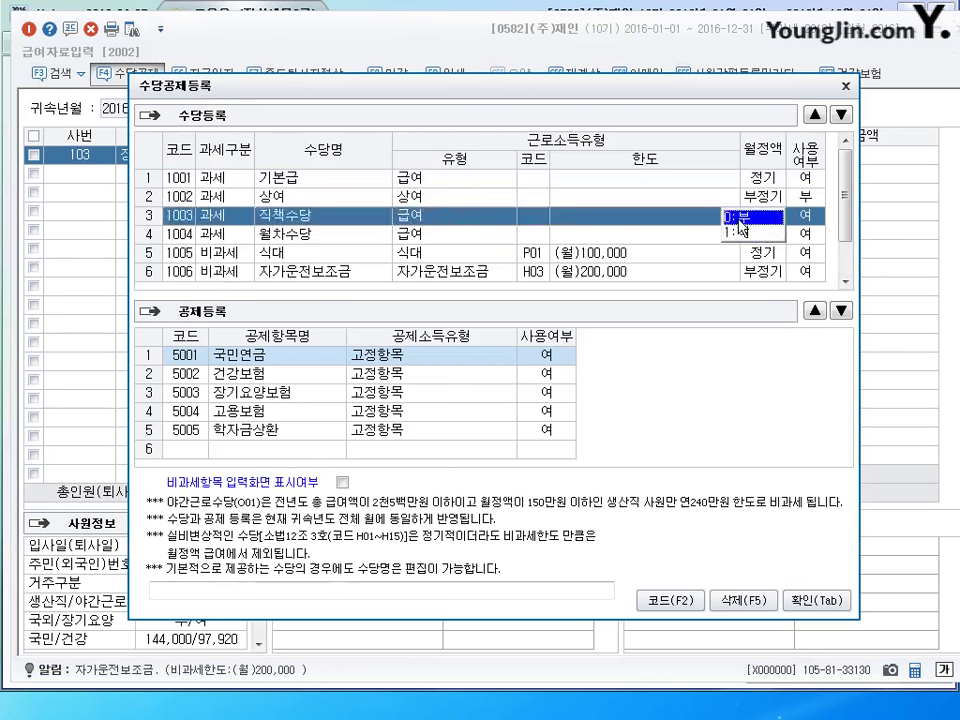
pyautogui.click(745, 215)
pyautogui.click(779, 240)
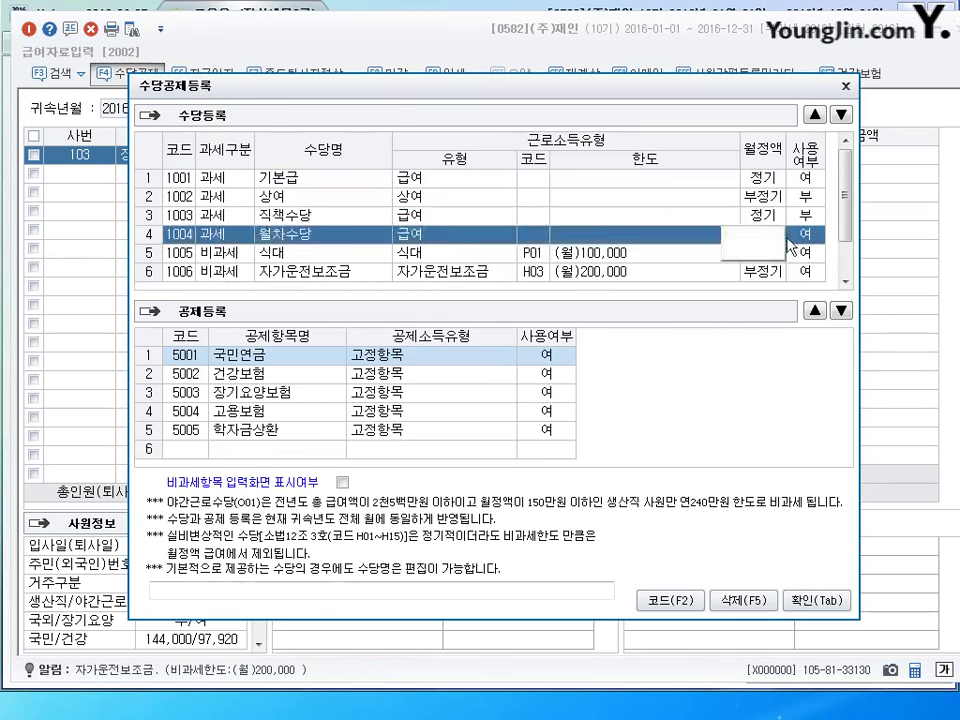
pyautogui.click(750, 235)
pyautogui.scroll(-2, 849, 197)
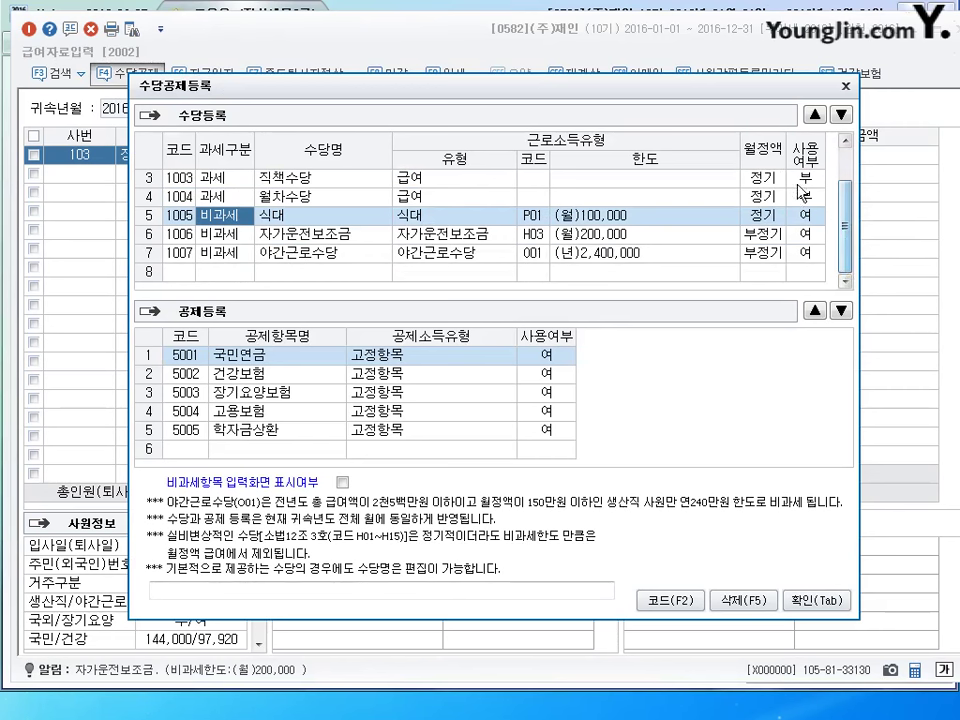
pyautogui.click(813, 249)
pyautogui.click(740, 263)
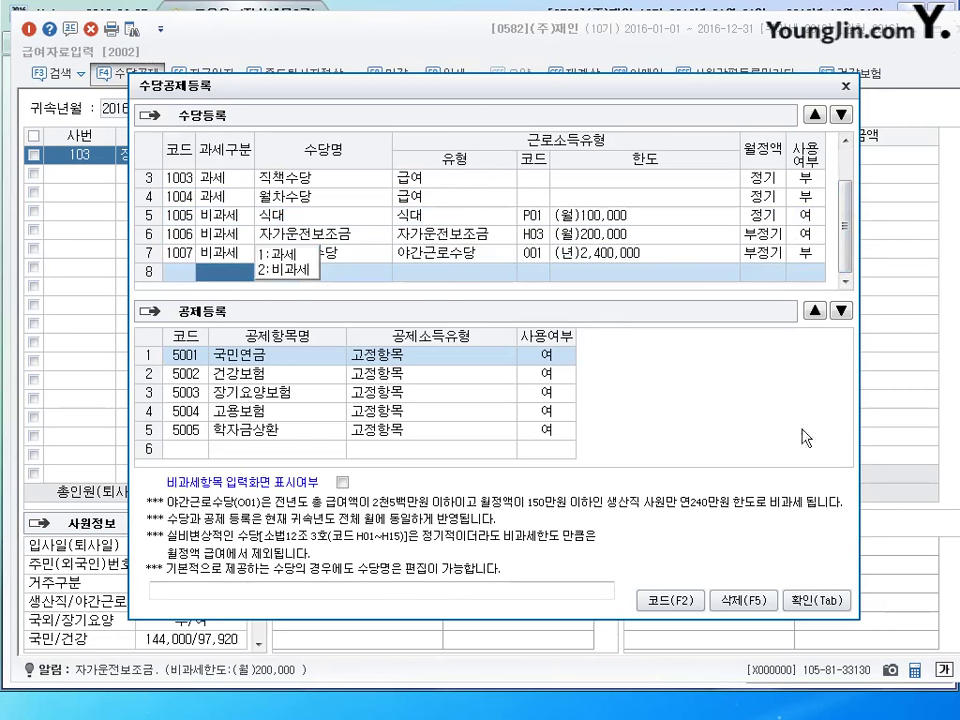
pyautogui.click(735, 605)
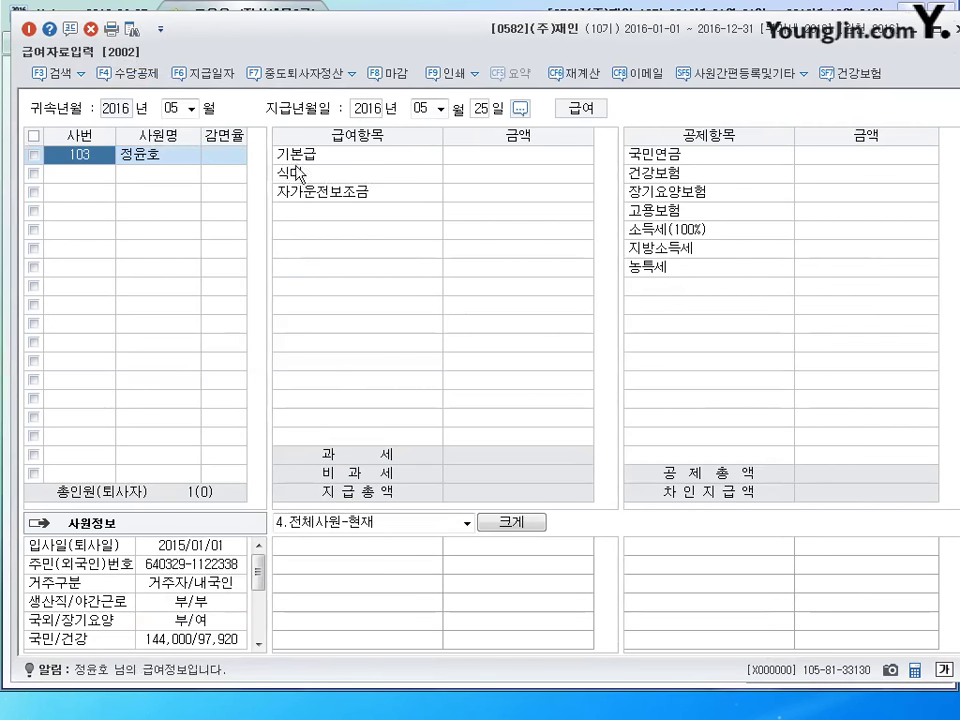
# Step: Enter May pay: 기본급 3,200,000, 식대 100,000 and 자가운전보조금 200,000
pyautogui.click(523, 154)
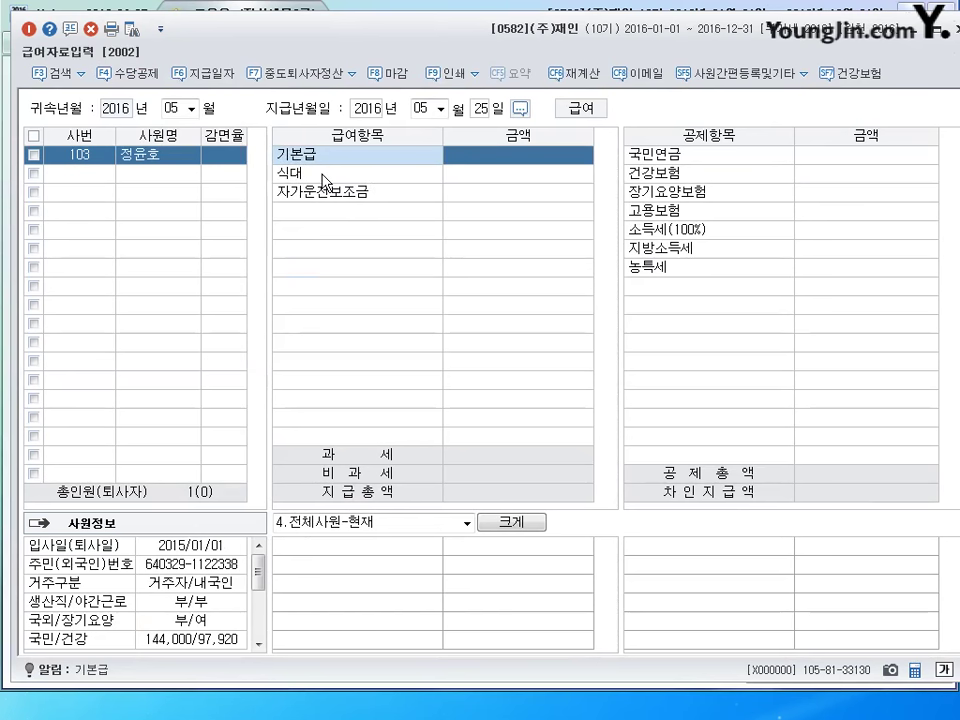
pyautogui.write('3200000')
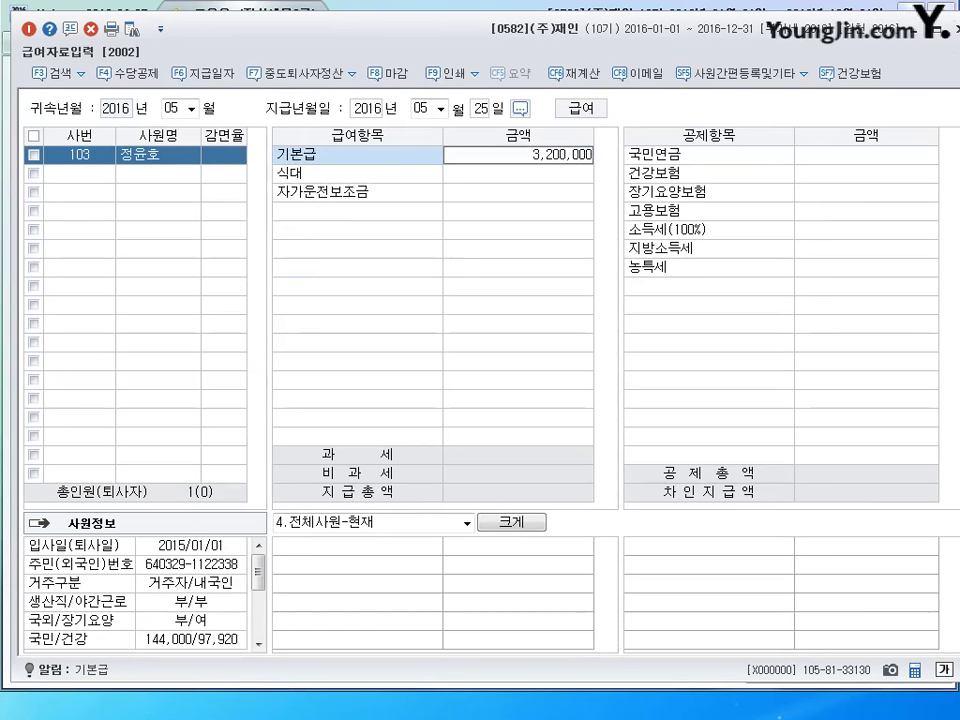
pyautogui.press('Return')
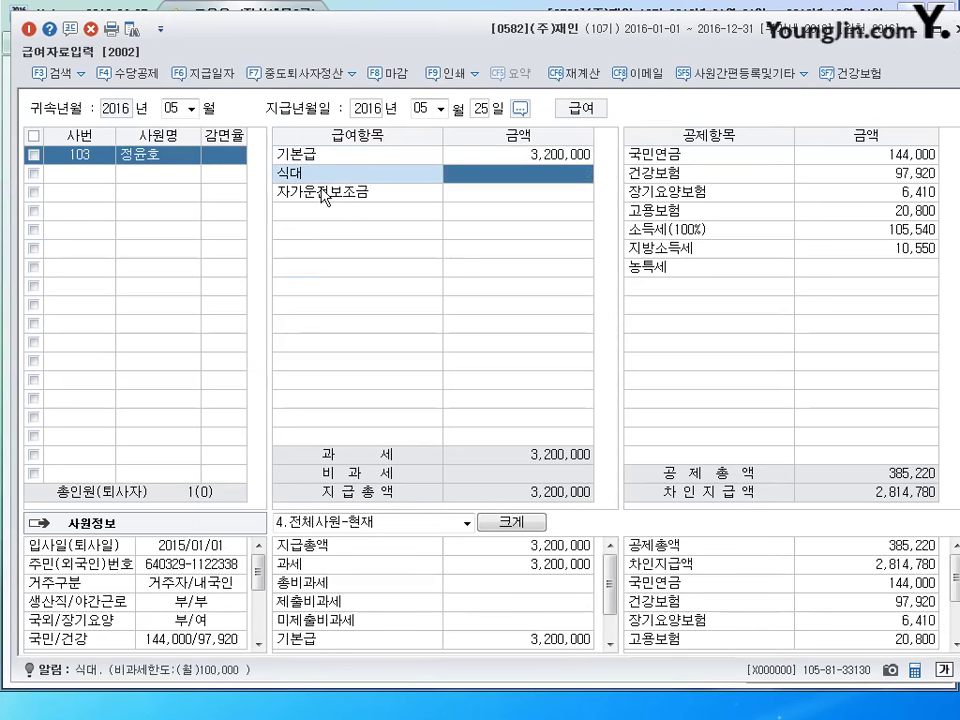
pyautogui.write('1000000')
pyautogui.press('Return')
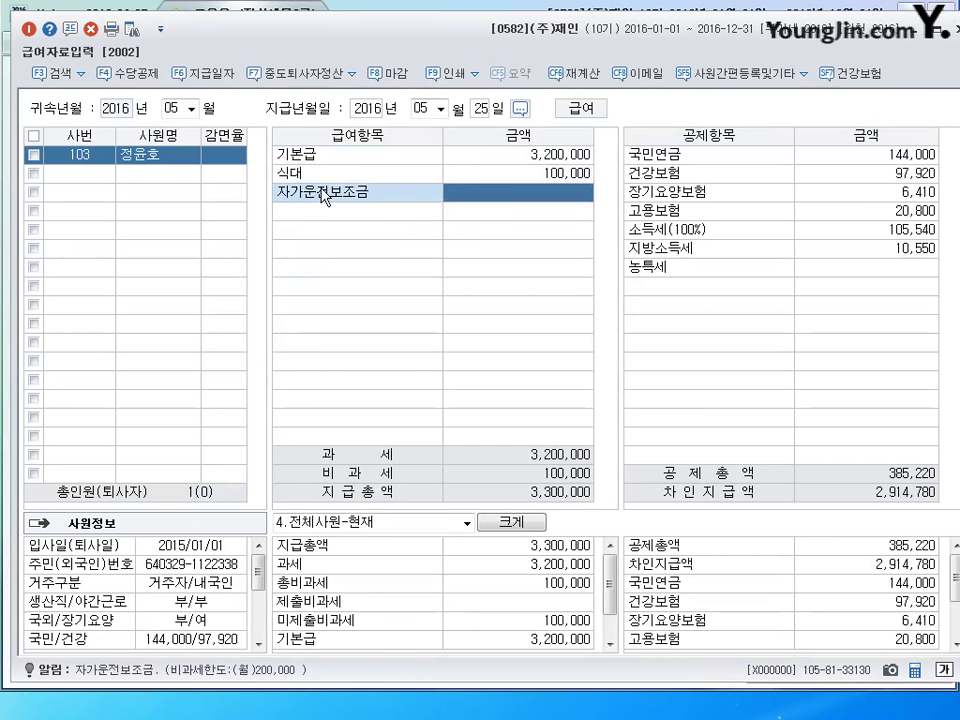
pyautogui.write('2000000')
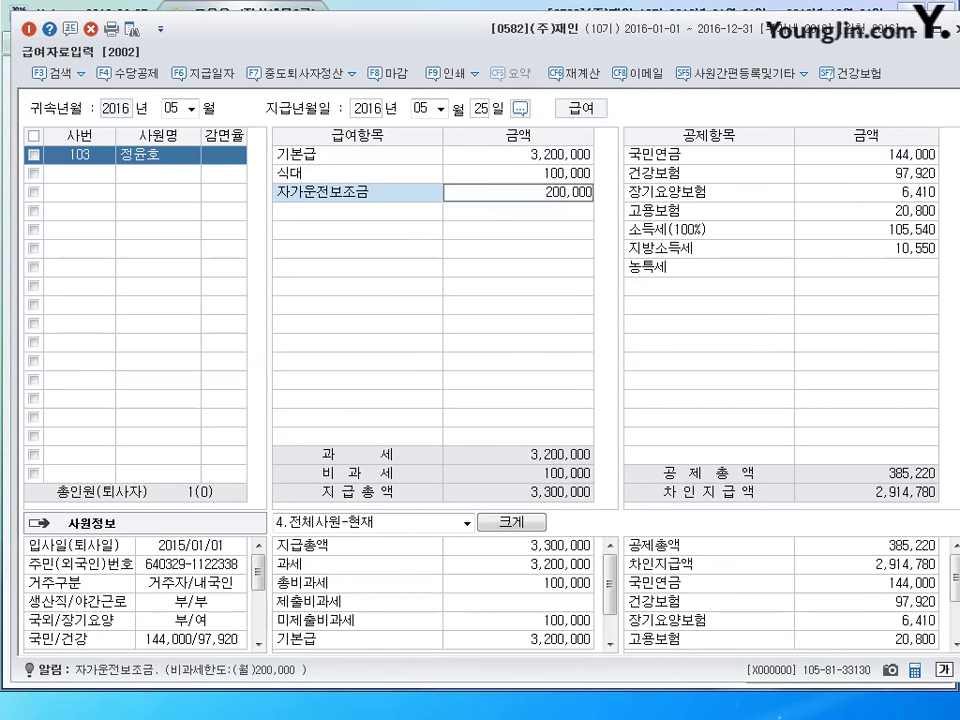
pyautogui.press('Return')
pyautogui.hotkey('shift', 'Tab')
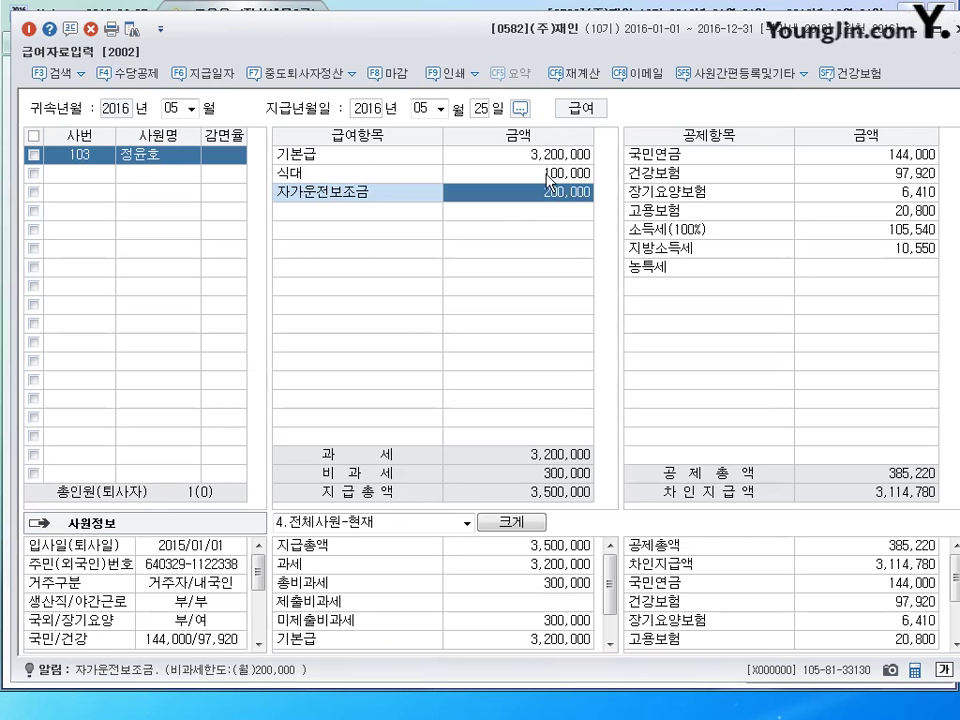
# Step: Review the insurance deductions, correct 소득세 to 112,630, and close payroll entry
pyautogui.click(875, 155)
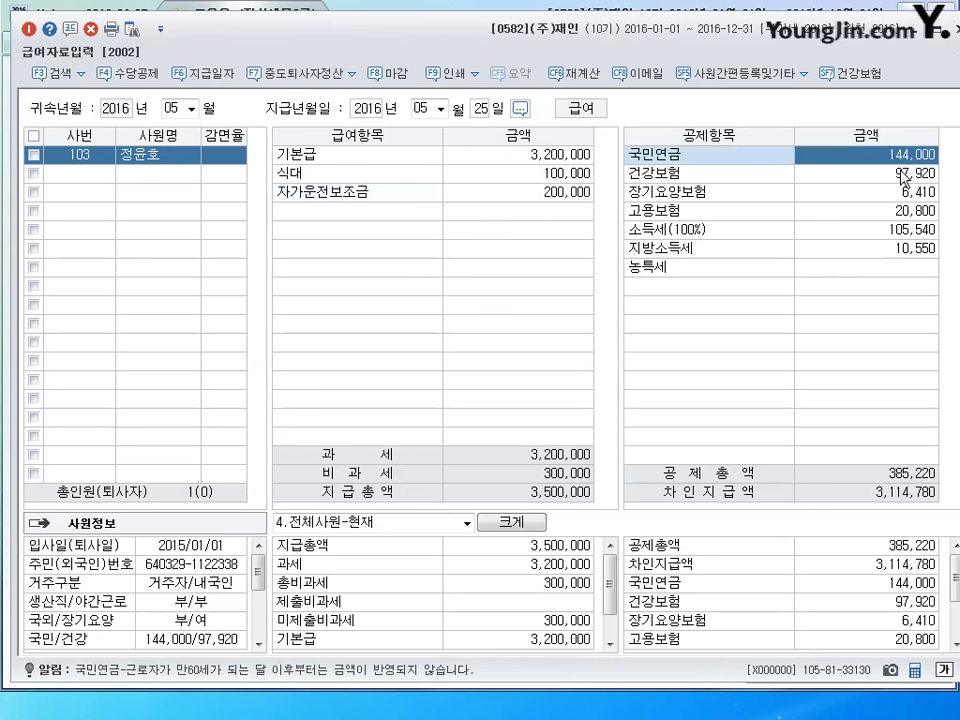
pyautogui.click(903, 173)
pyautogui.click(903, 192)
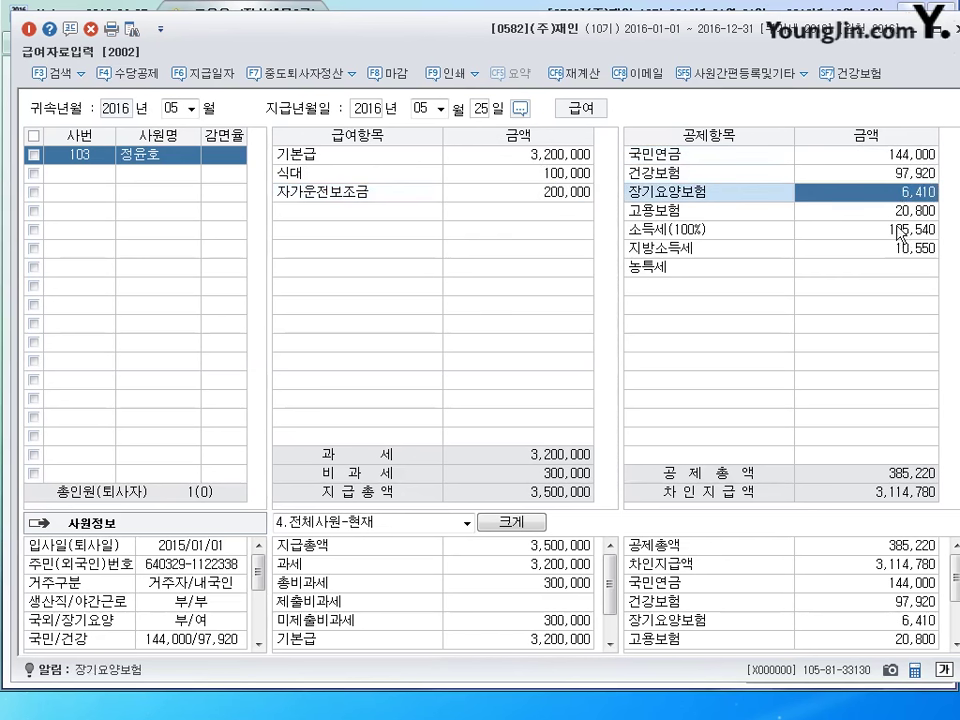
pyautogui.click(903, 211)
pyautogui.click(903, 230)
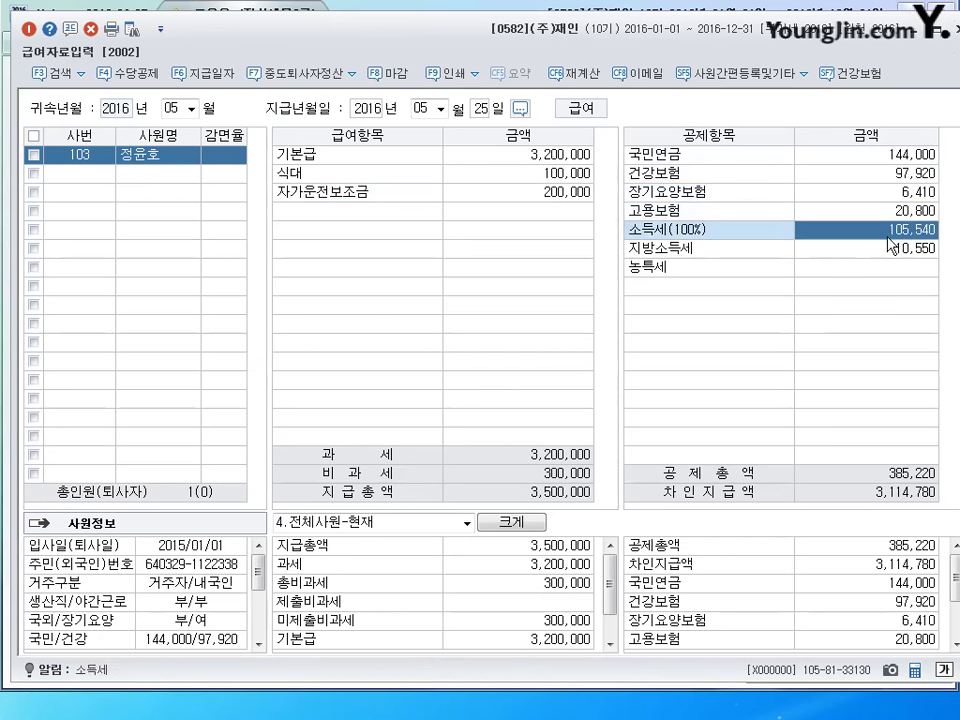
pyautogui.write('112,63')
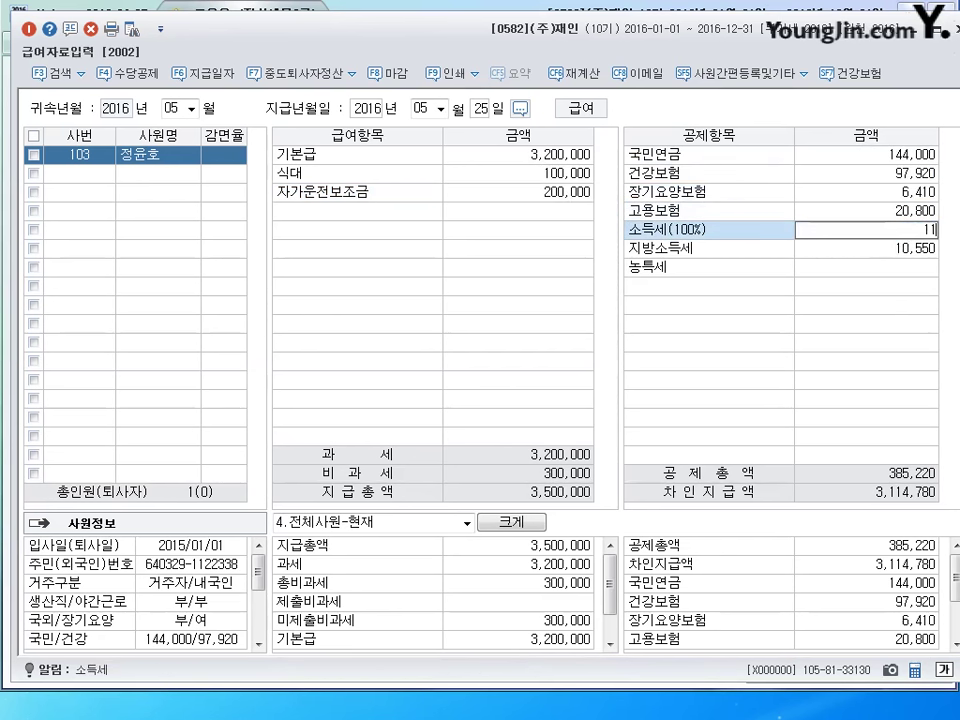
pyautogui.write('0')
pyautogui.press('Return')
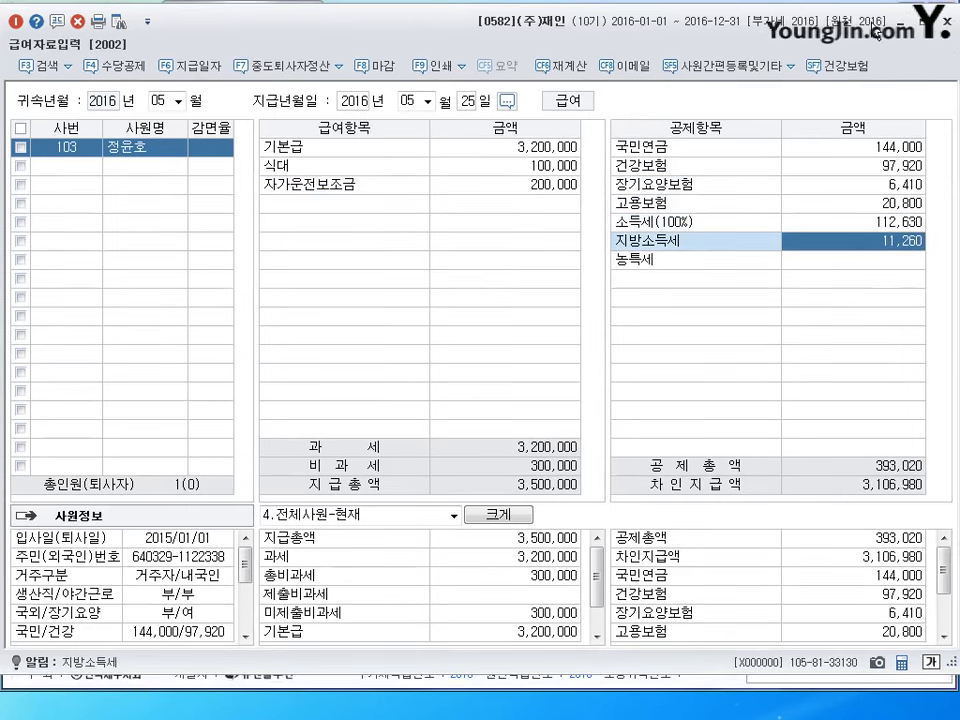
pyautogui.click(946, 22)
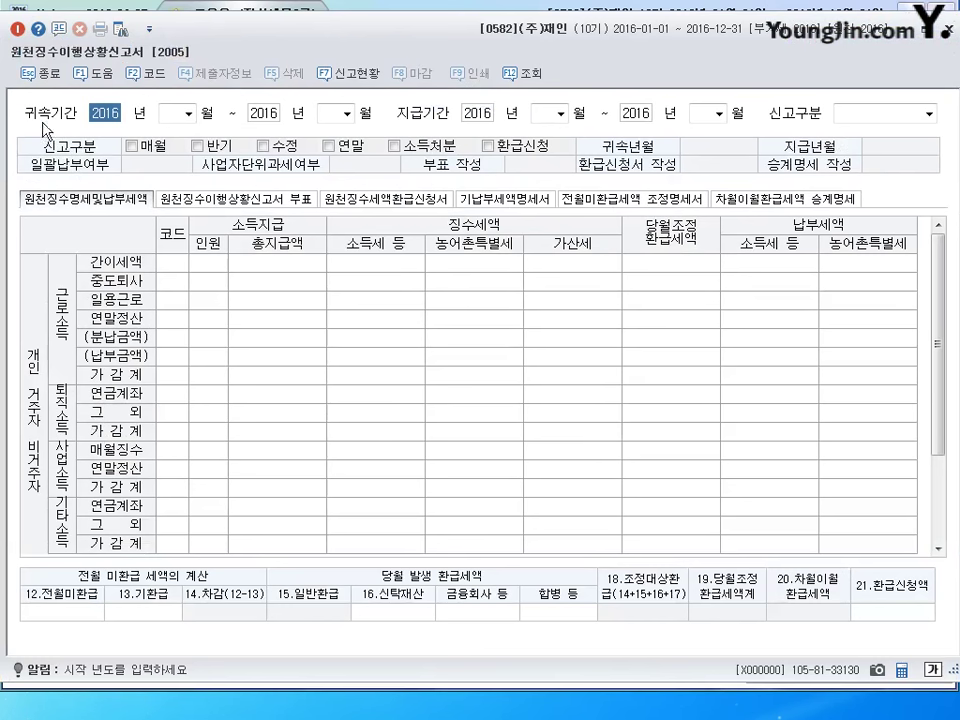
# Step: Set the report period to 2016-05 and check A01's 3,200,000 pay with 112,630 tax withheld
pyautogui.click(190, 119)
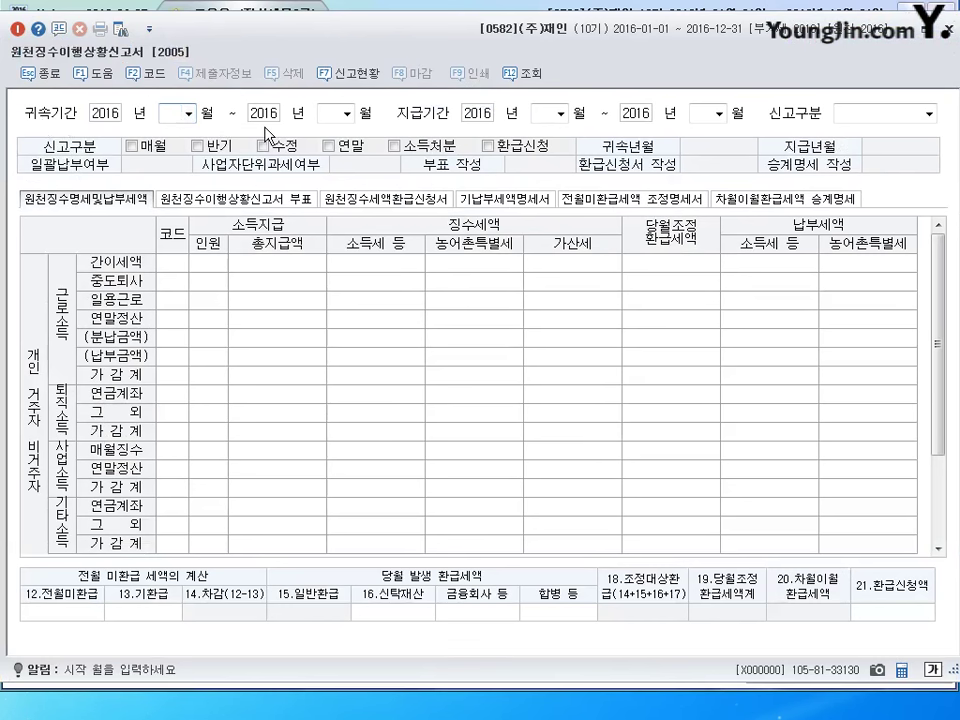
pyautogui.write('05')
pyautogui.press('Return')
pyautogui.press('Return')
pyautogui.press('Return')
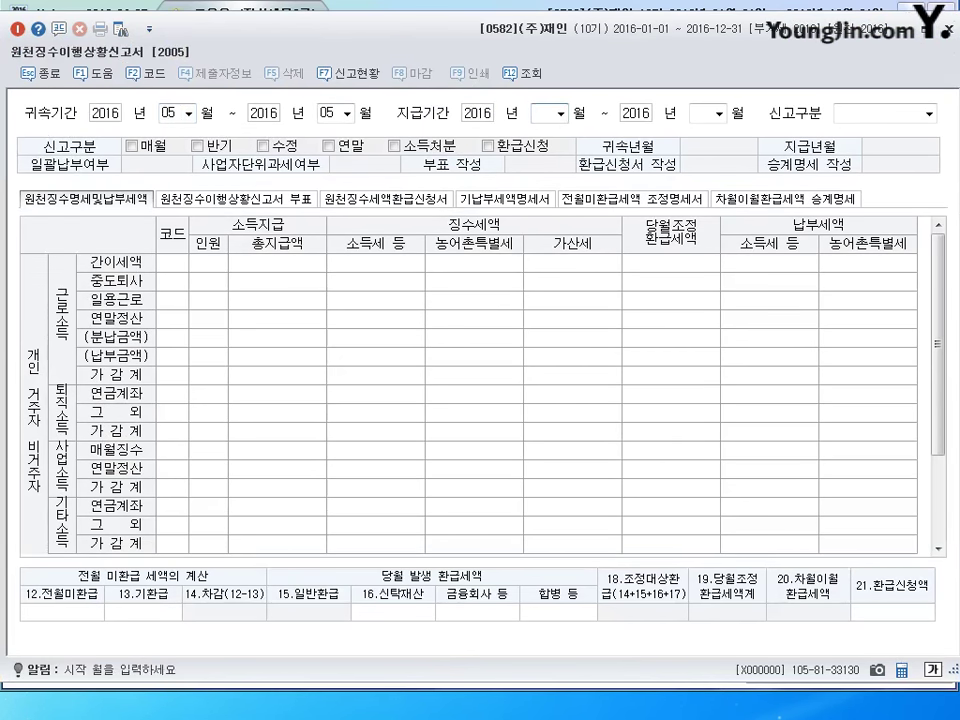
pyautogui.write('05')
pyautogui.press('Return')
pyautogui.press('Return')
pyautogui.press('Return')
pyautogui.press('Return')
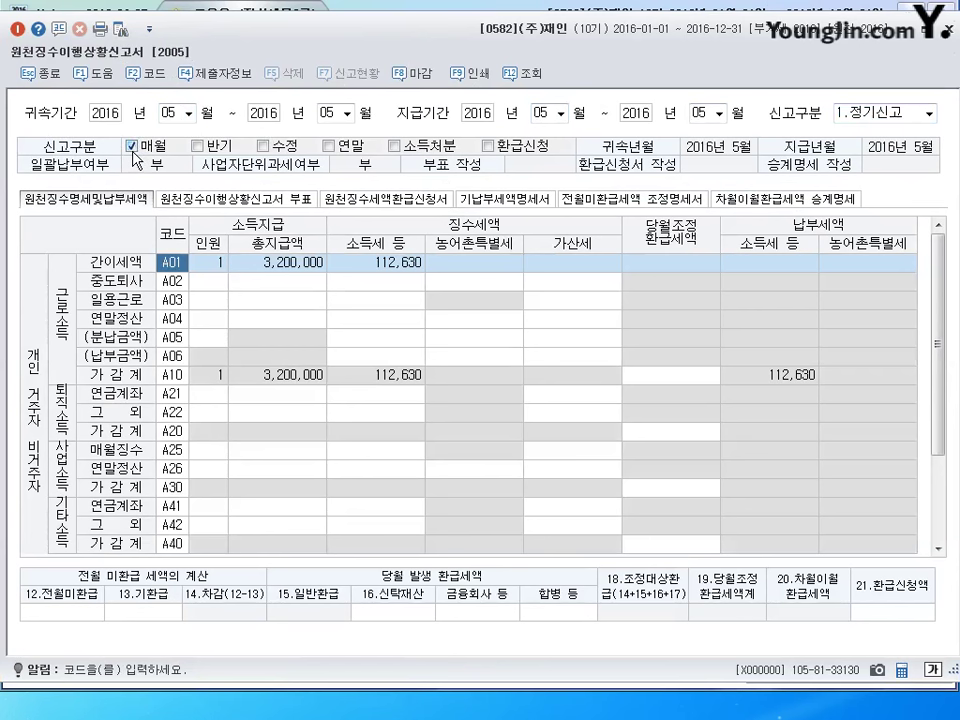
pyautogui.click(403, 264)
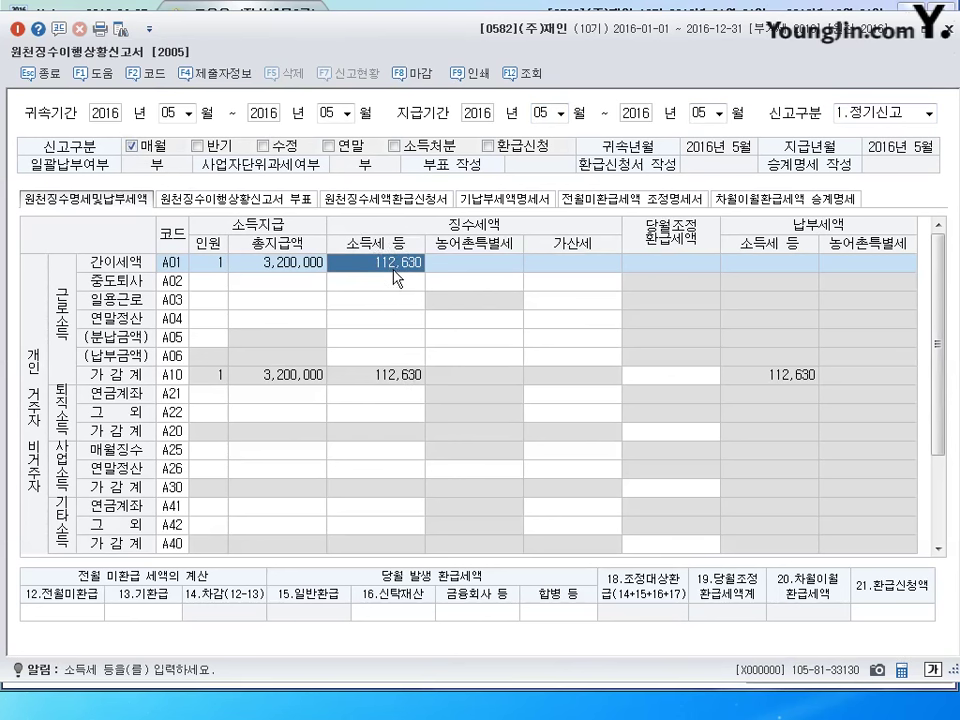
pyautogui.click(87, 613)
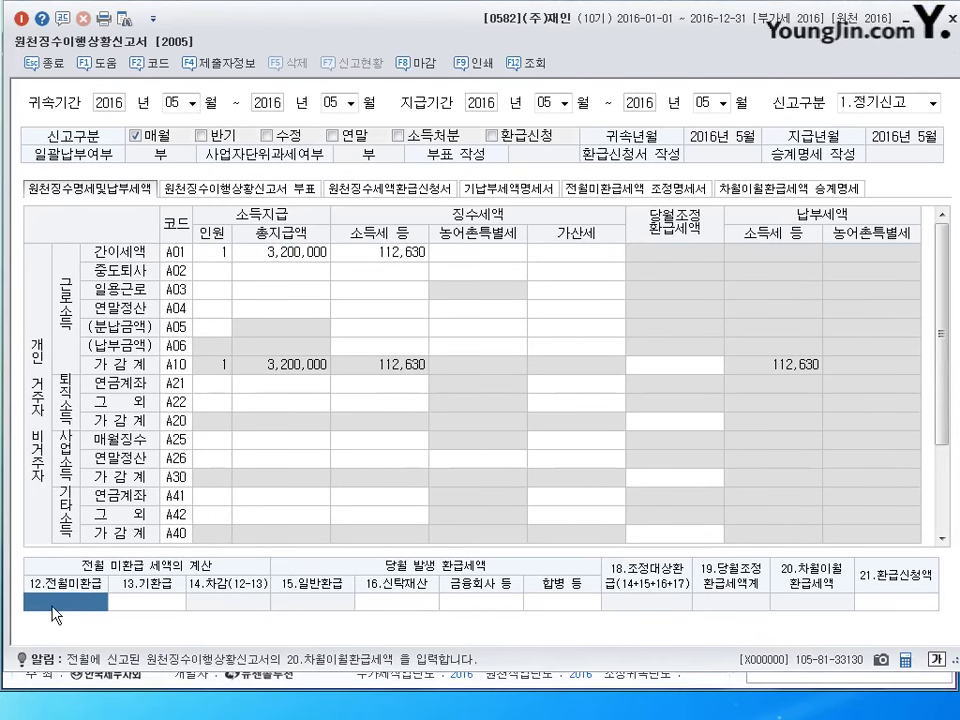
# Step: Enter 78,000 as 12.전월미환급, leaving 34,630 payable, and save the withholding report
pyautogui.write('780000')
pyautogui.press('Return')
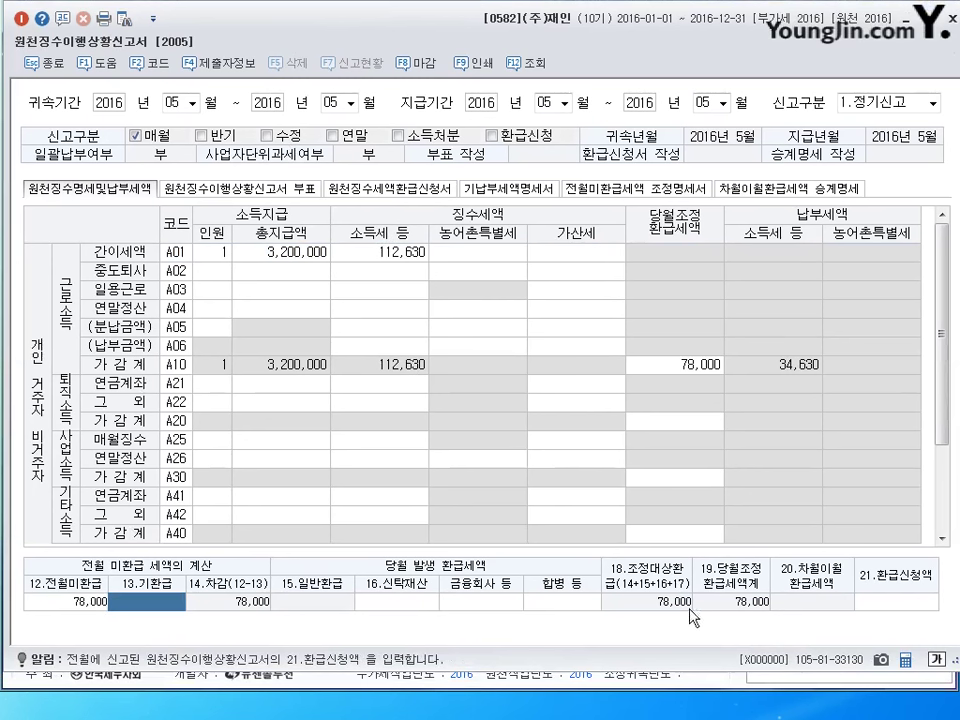
pyautogui.click(705, 366)
pyautogui.click(96, 604)
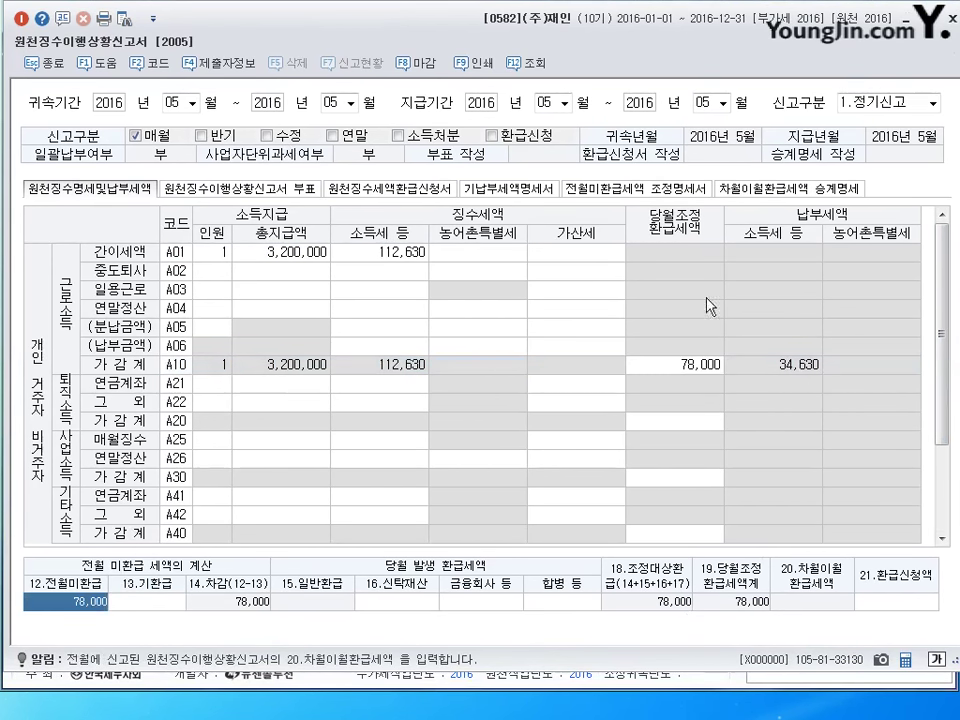
pyautogui.click(669, 368)
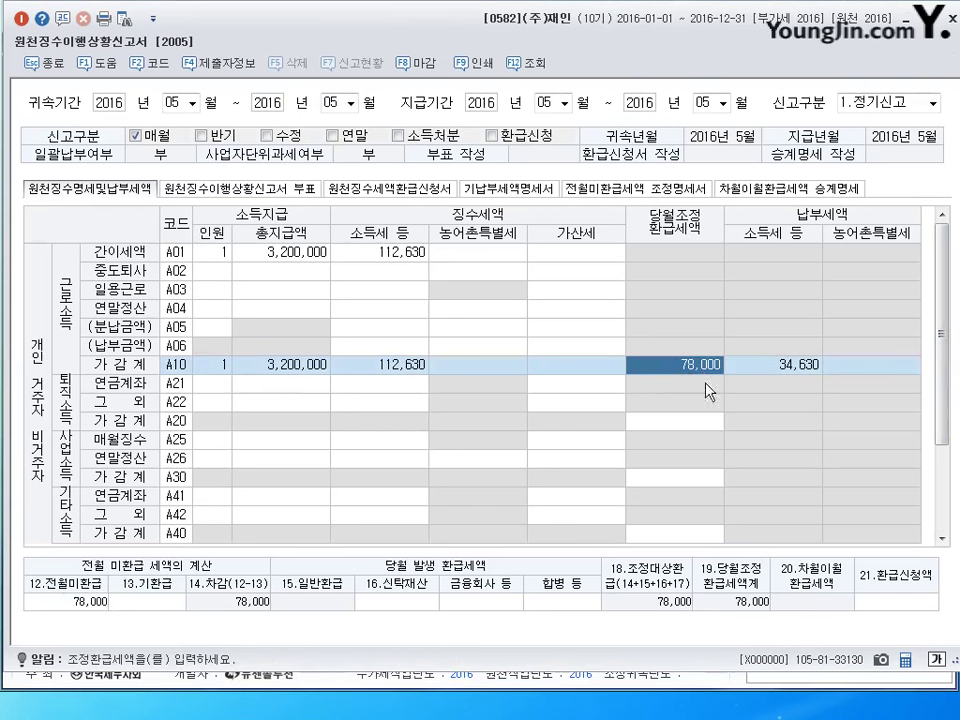
pyautogui.click(790, 366)
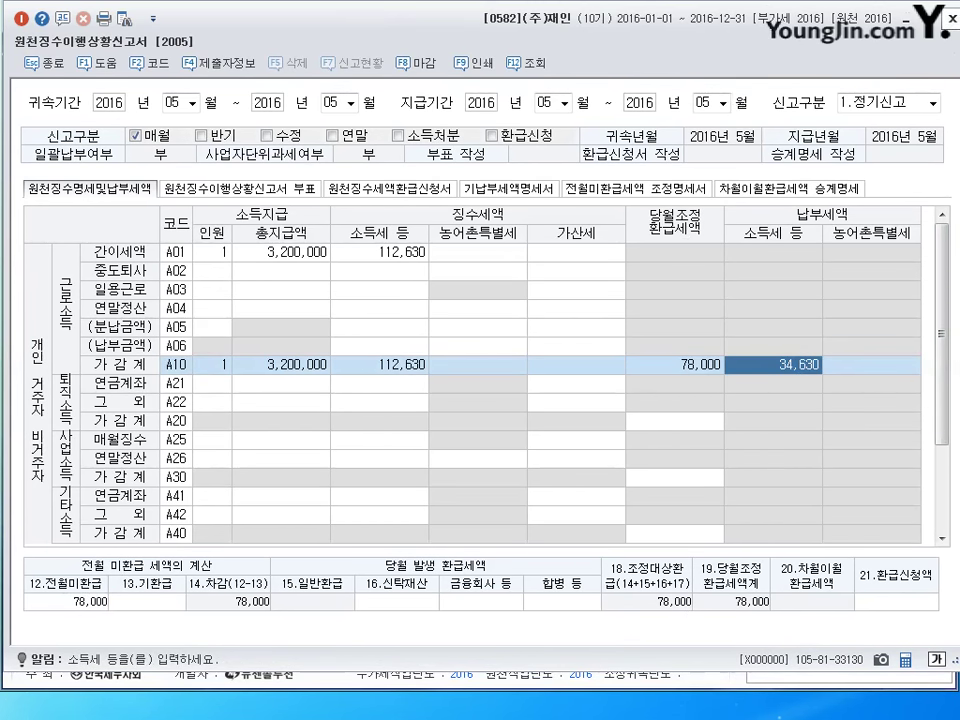
pyautogui.press('Escape')
pyautogui.click(468, 374)
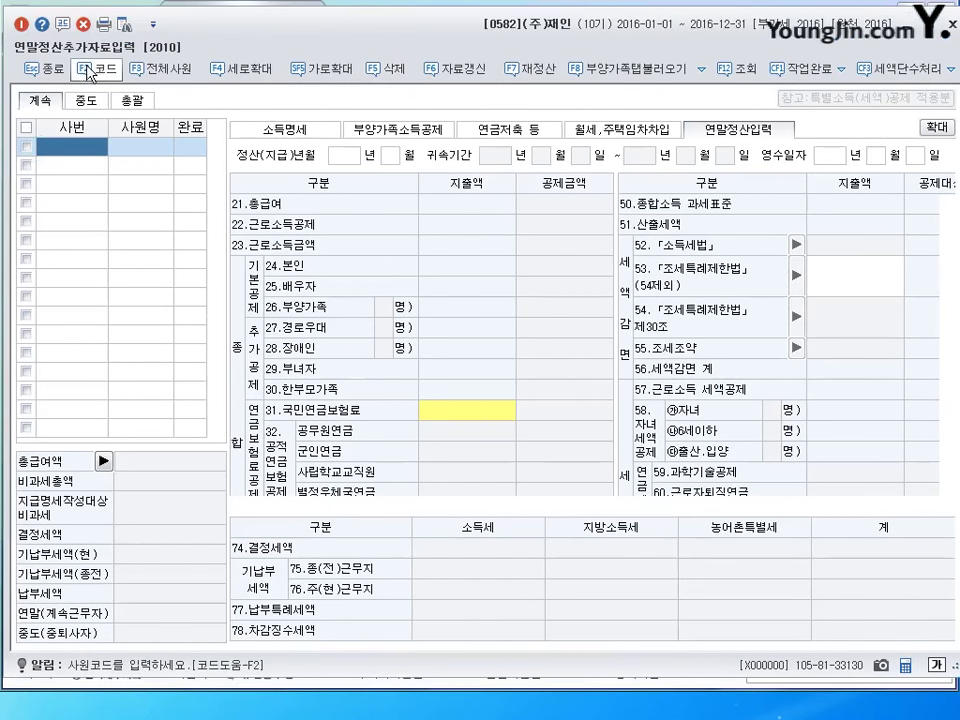
# Step: Load employee 3's year-end settlement and show the 부양가족소득공제 tab
pyautogui.click(95, 69)
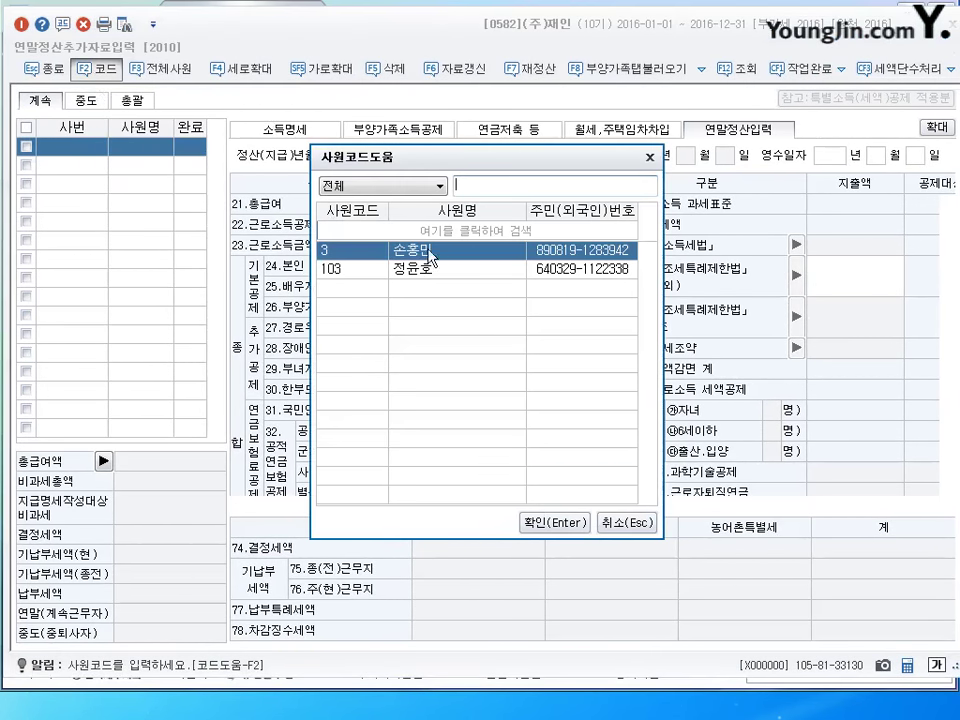
pyautogui.click(541, 523)
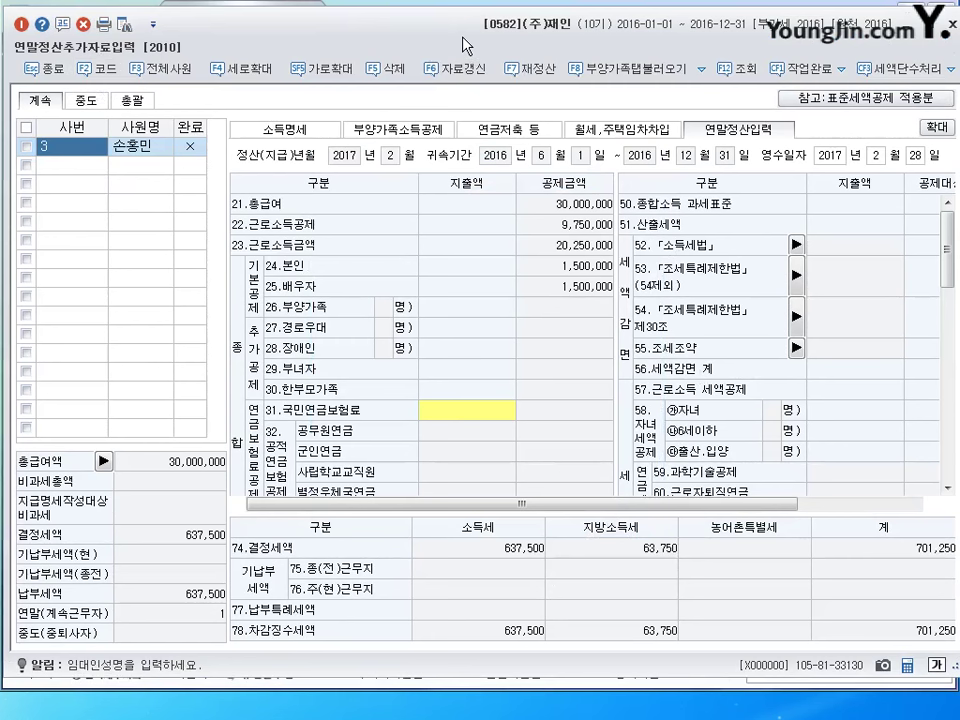
pyautogui.click(400, 131)
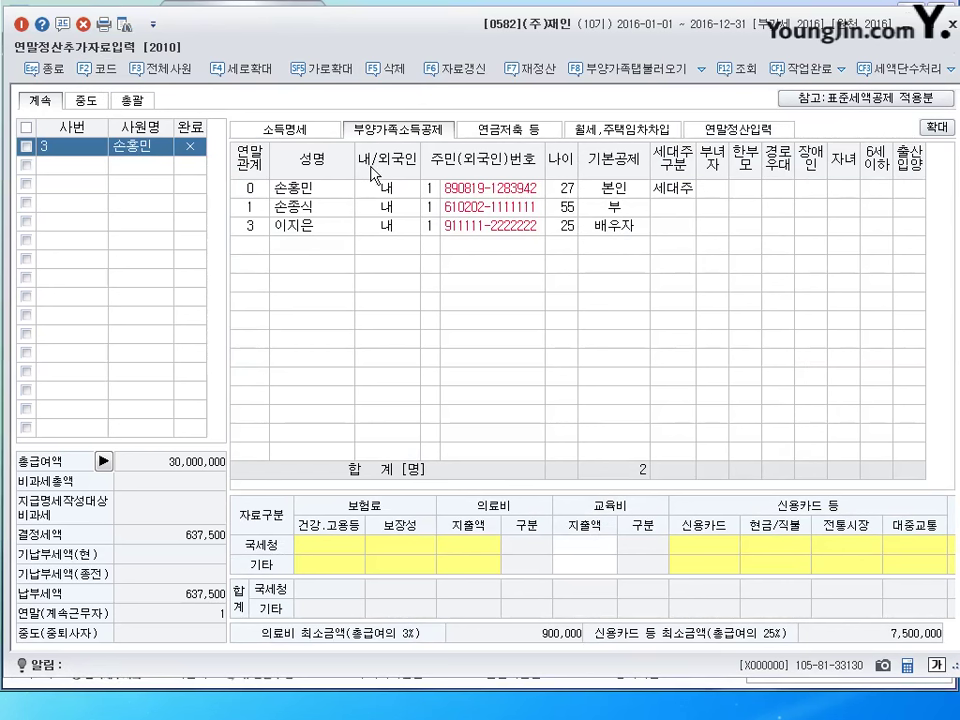
# Step: Review the insurance entries of the employee, father and spouse, then return to 연말정산입력
pyautogui.click(305, 189)
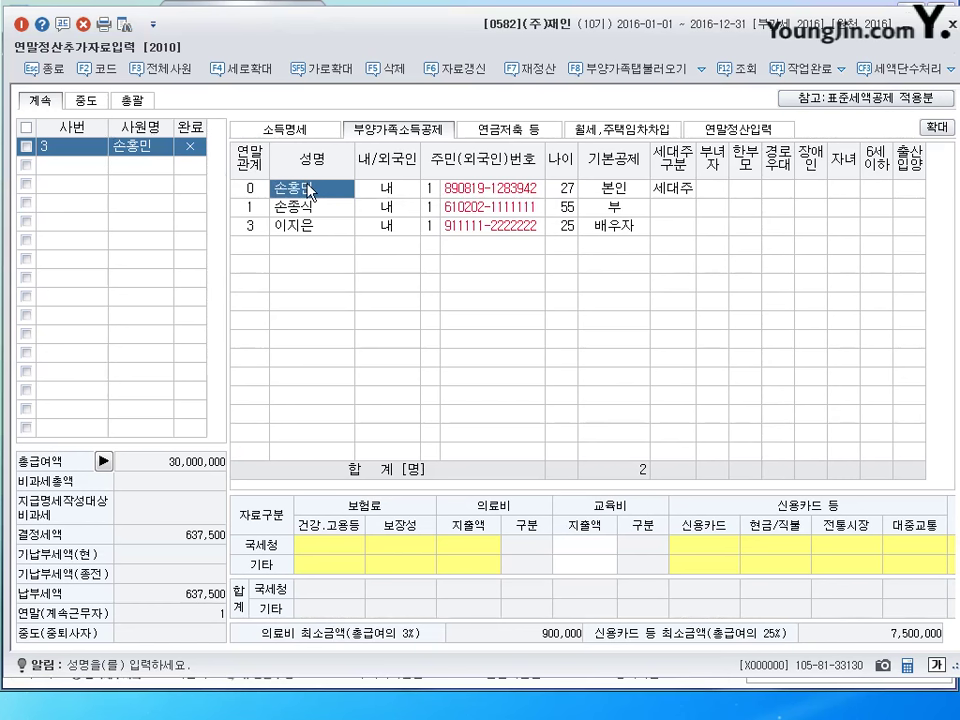
pyautogui.click(326, 545)
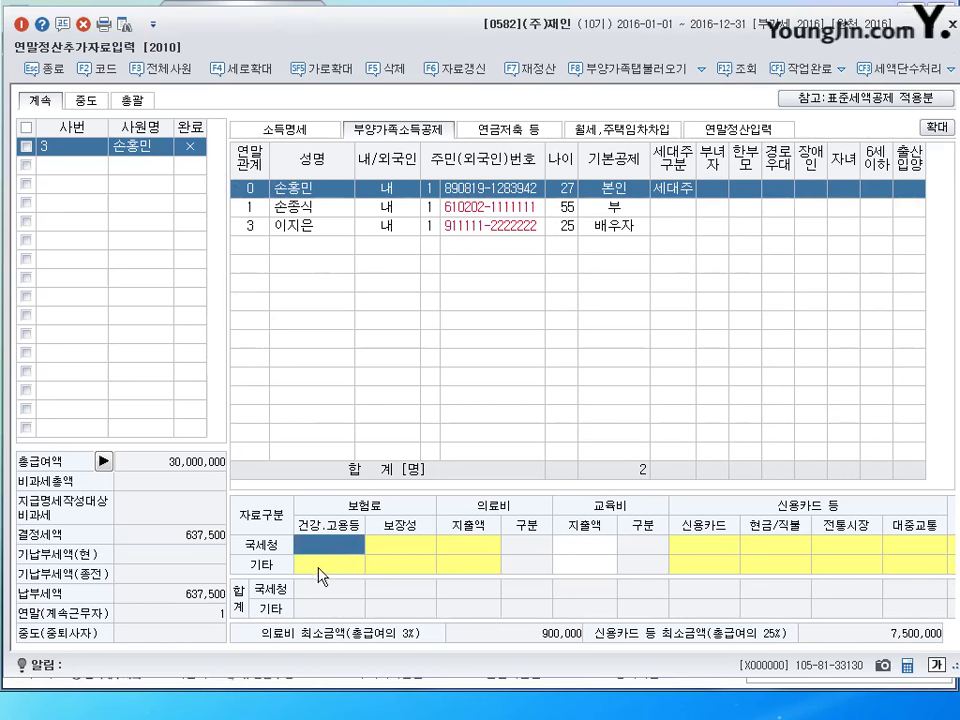
pyautogui.click(312, 568)
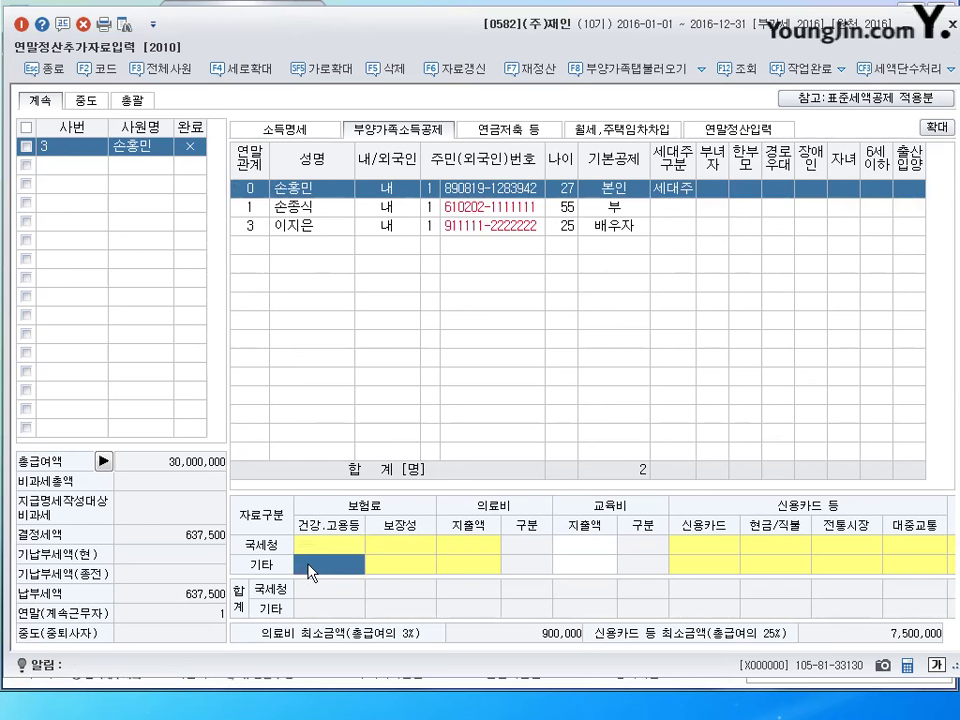
pyautogui.click(287, 208)
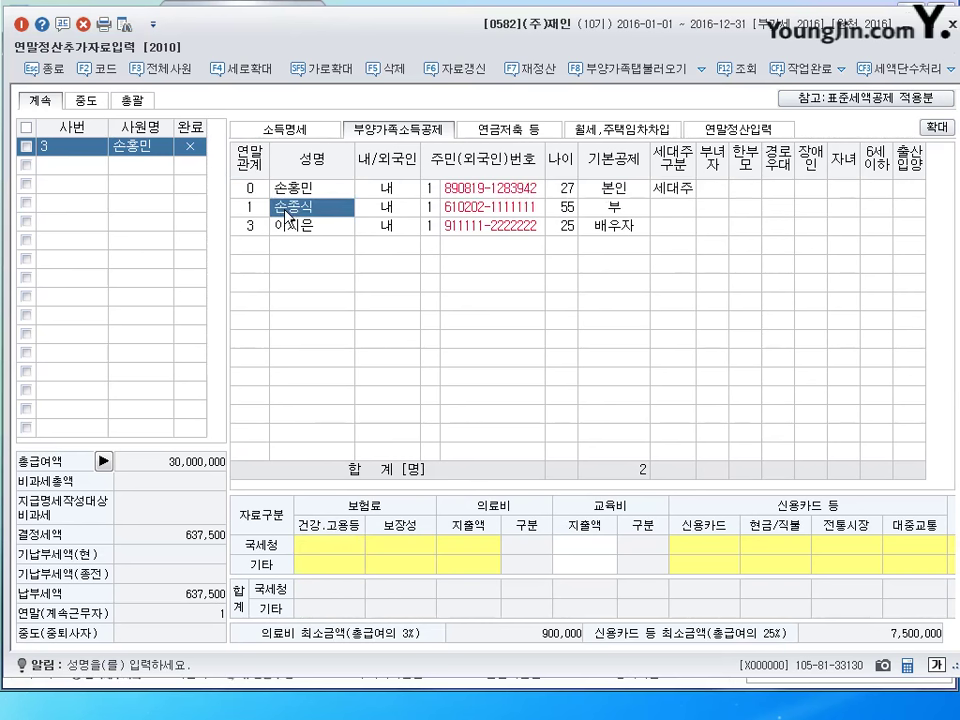
pyautogui.click(248, 423)
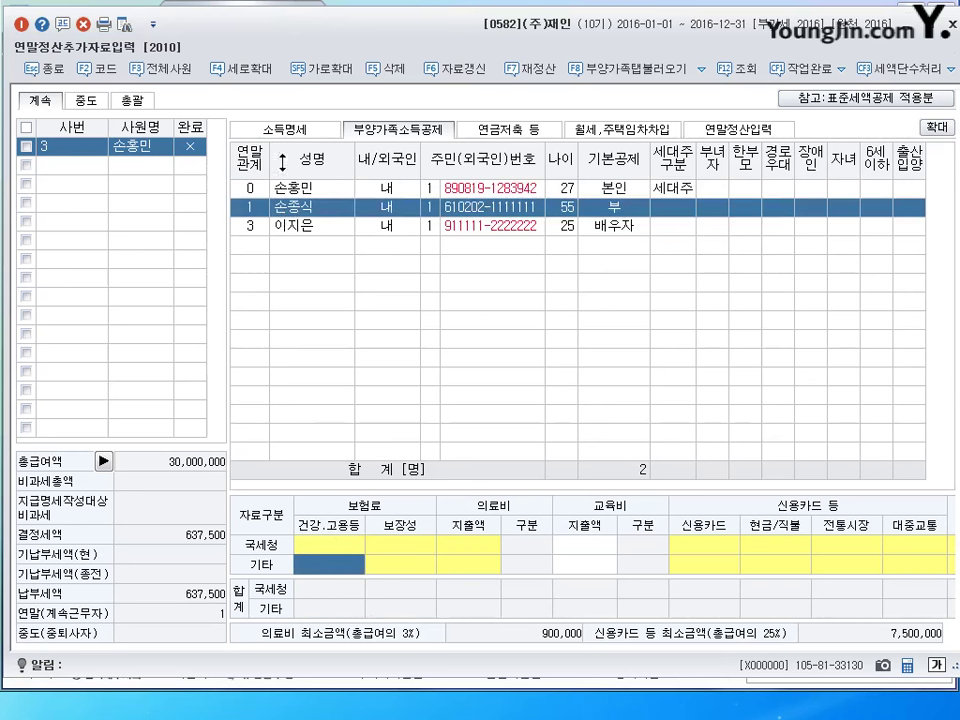
pyautogui.click(287, 226)
pyautogui.click(340, 545)
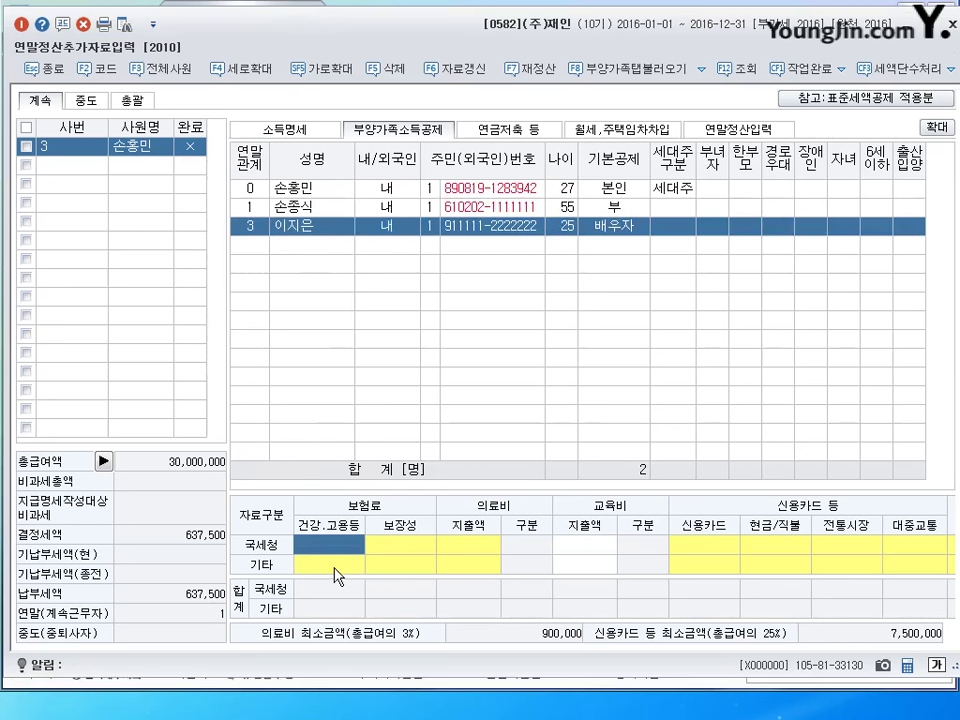
pyautogui.click(335, 565)
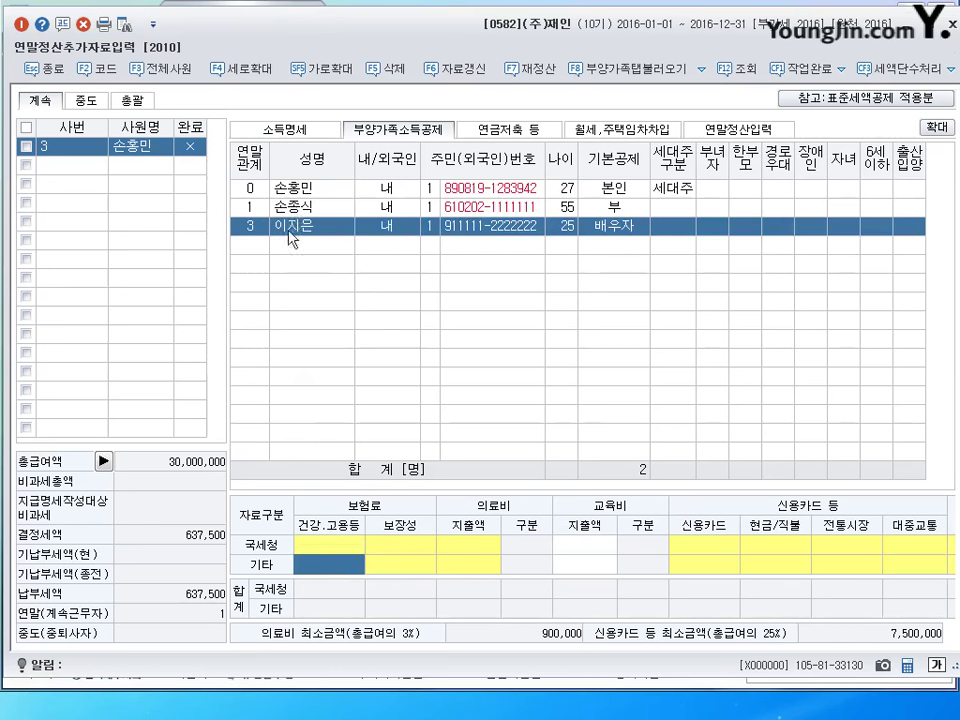
pyautogui.click(301, 190)
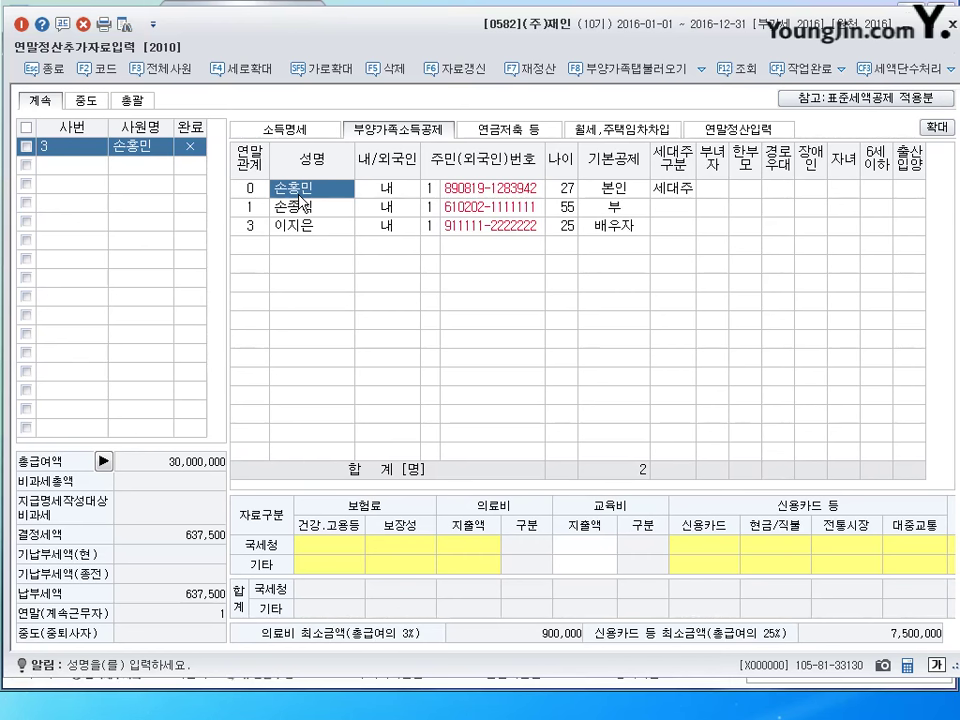
pyautogui.click(728, 132)
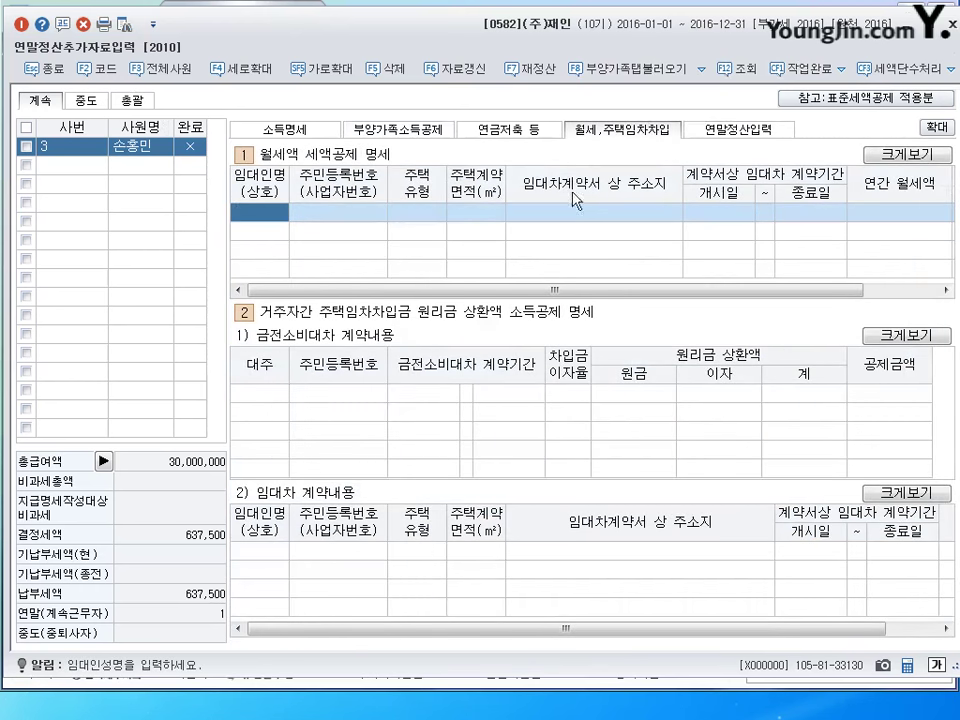
# Step: Show the 월세,주택임차차입 tab for employee 3
pyautogui.click(622, 130)
# Step: Fill in the landlord's name, resident ID number and the lease address in the rent row
pyautogui.write('손임대')
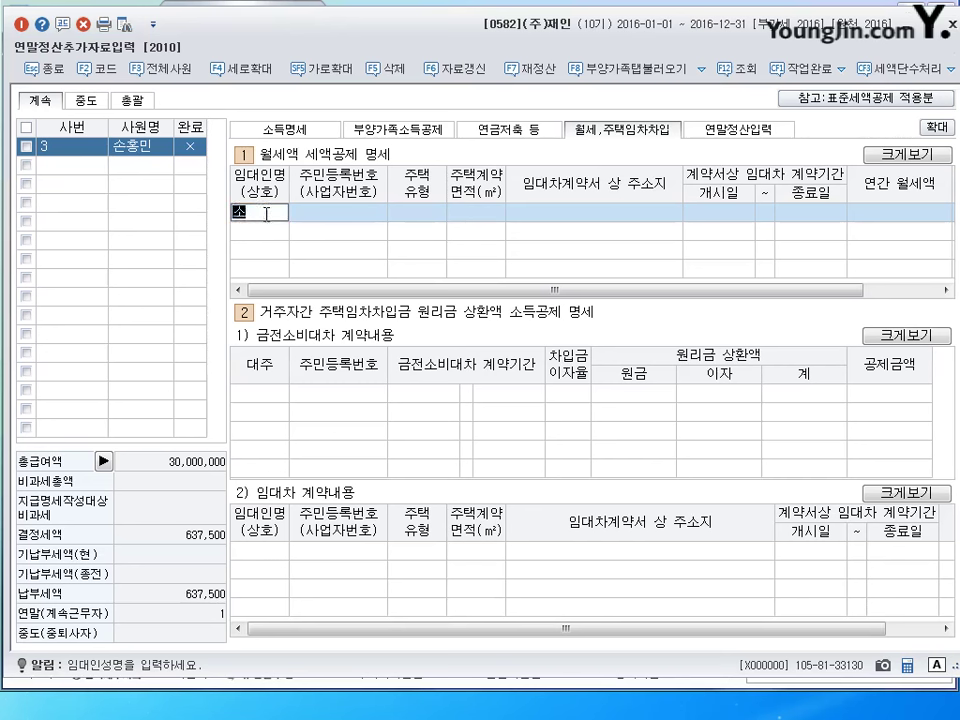
pyautogui.press('Return')
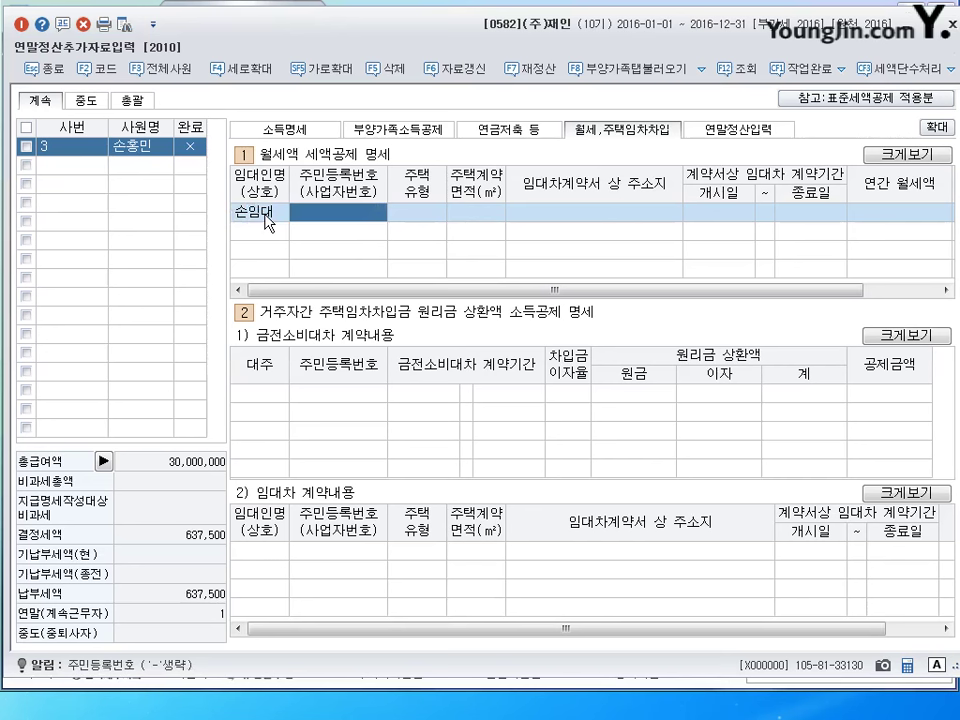
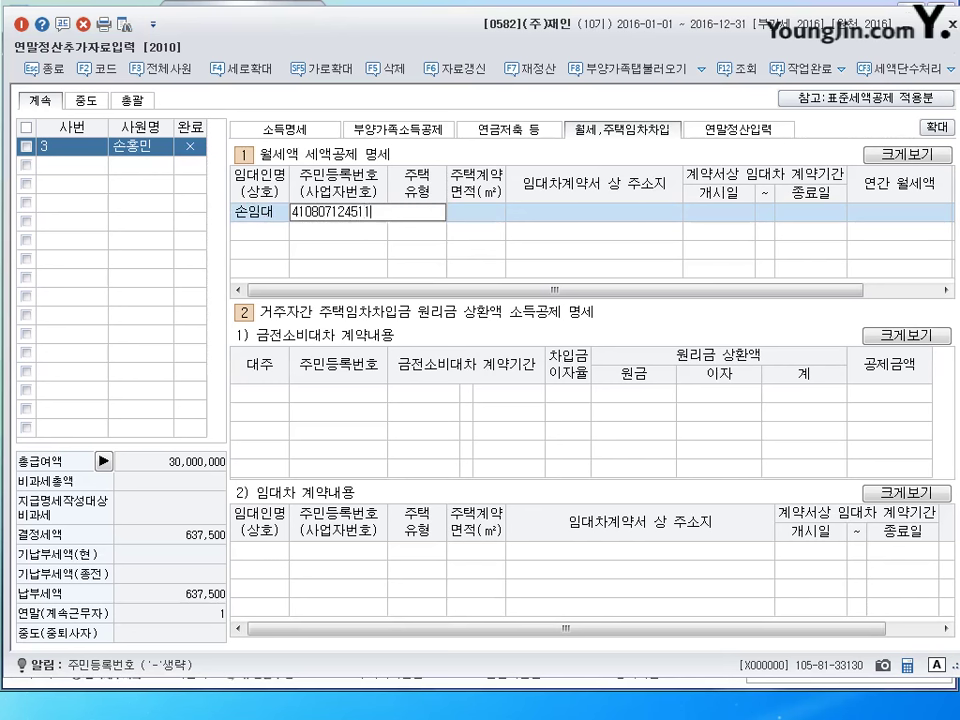
pyautogui.press('Return')
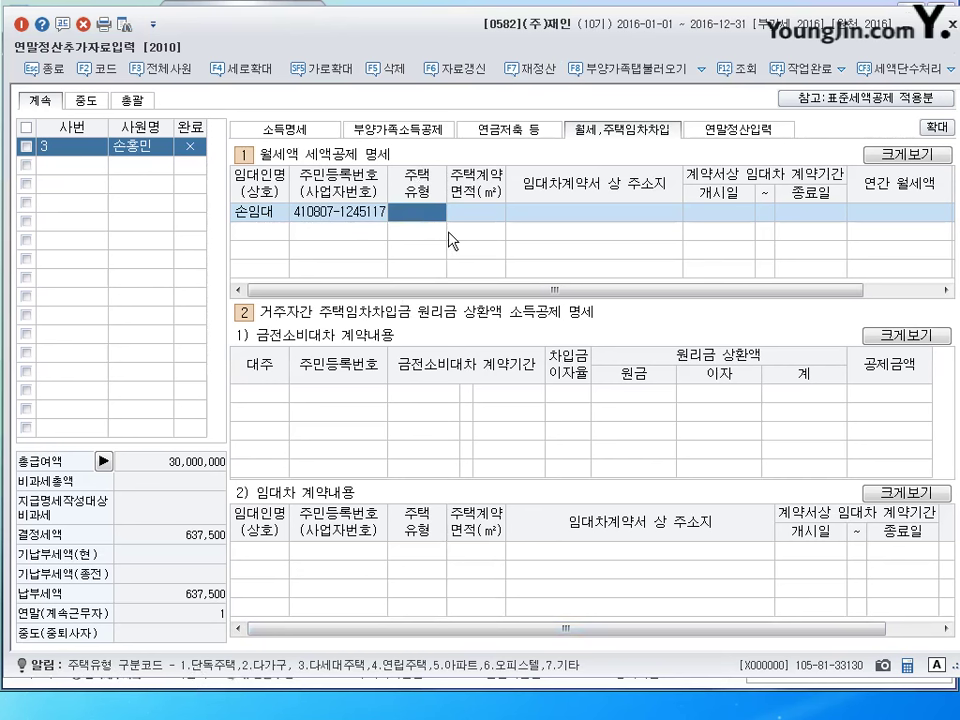
pyautogui.press('Return')
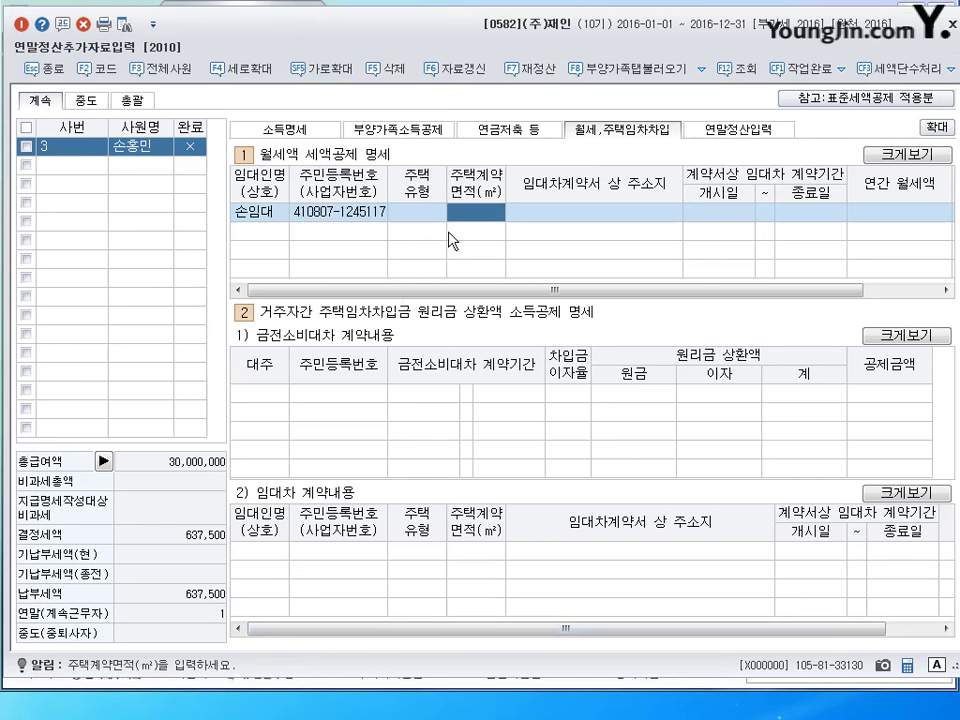
pyautogui.press('Return')
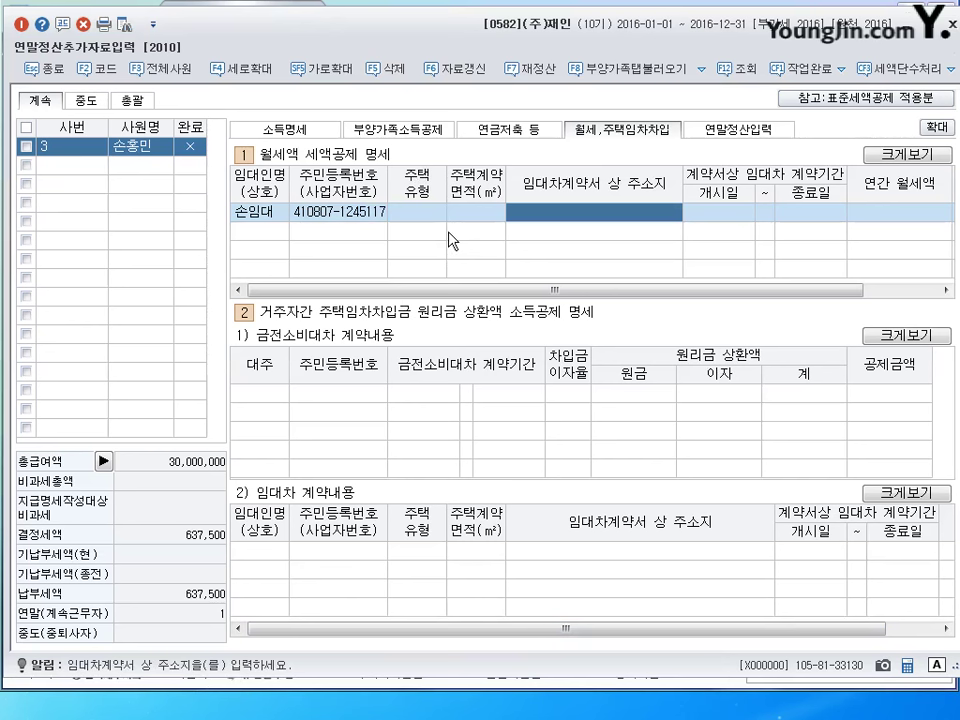
pyautogui.write('서울 동작 ㅎ')
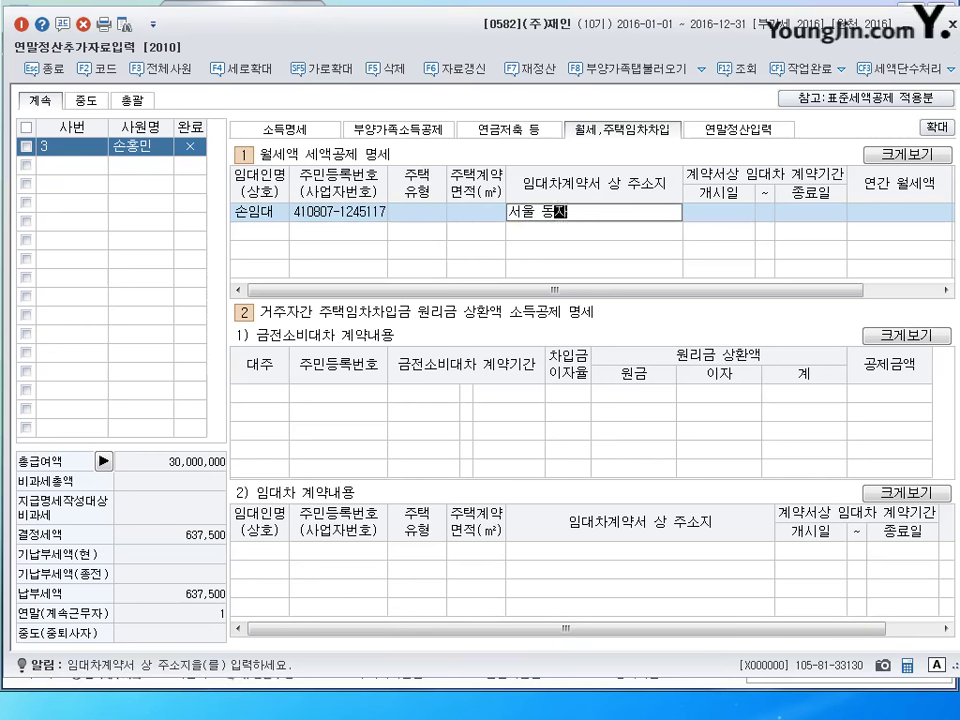
pyautogui.write('흑석')
pyautogui.press('Return')
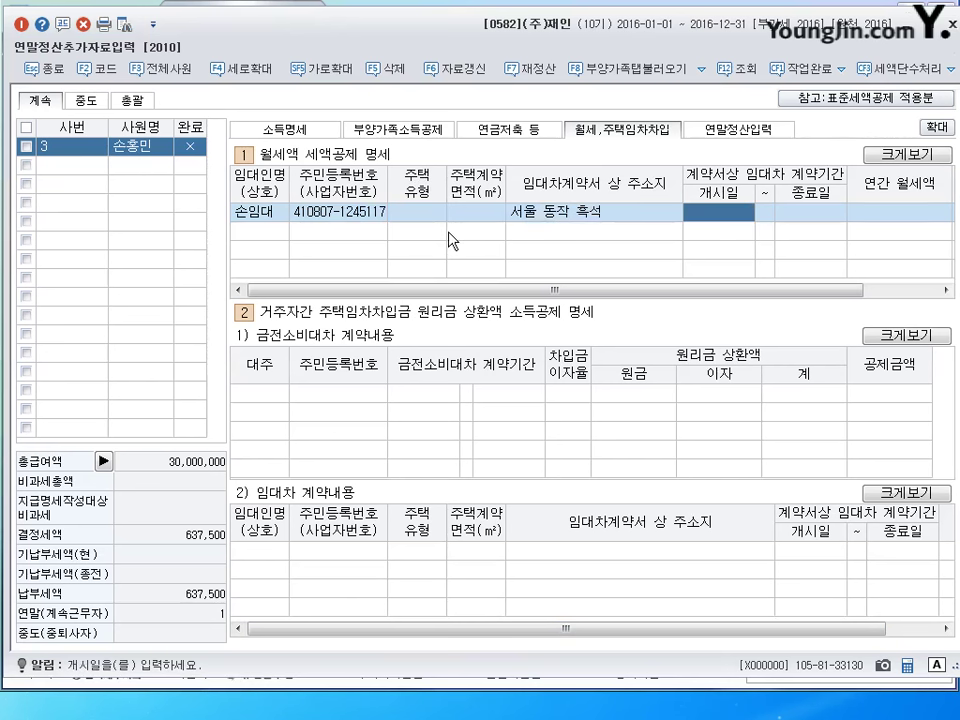
# Step: Set the lease period 2016-09-01 to 2017-08-31 with 1,600,000 annual rent
pyautogui.write('201')
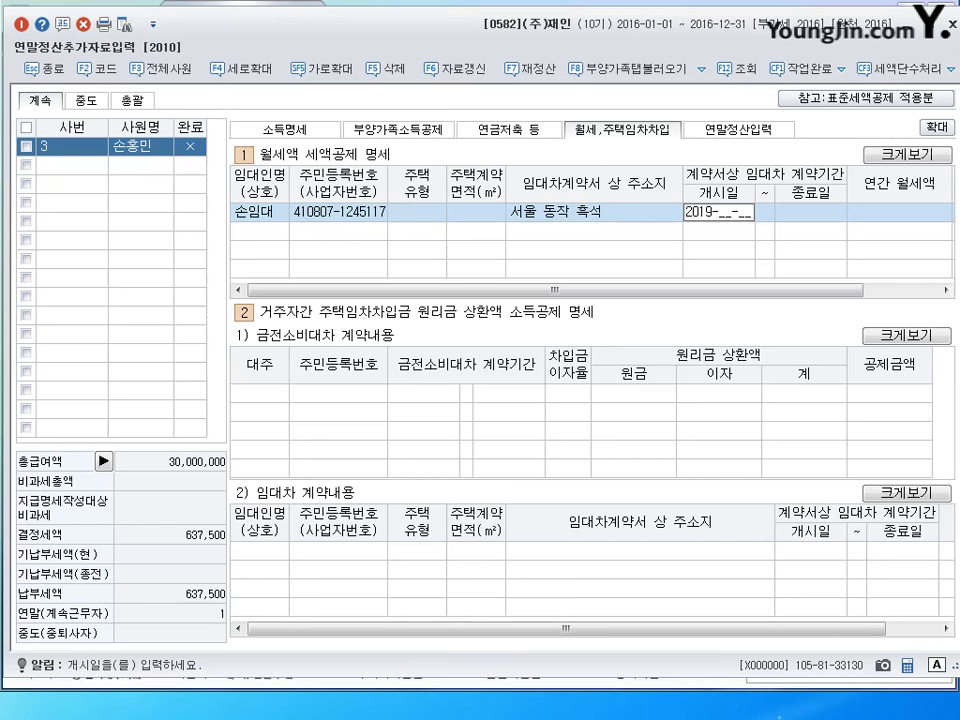
pyautogui.write('6-09-01')
pyautogui.press('Return')
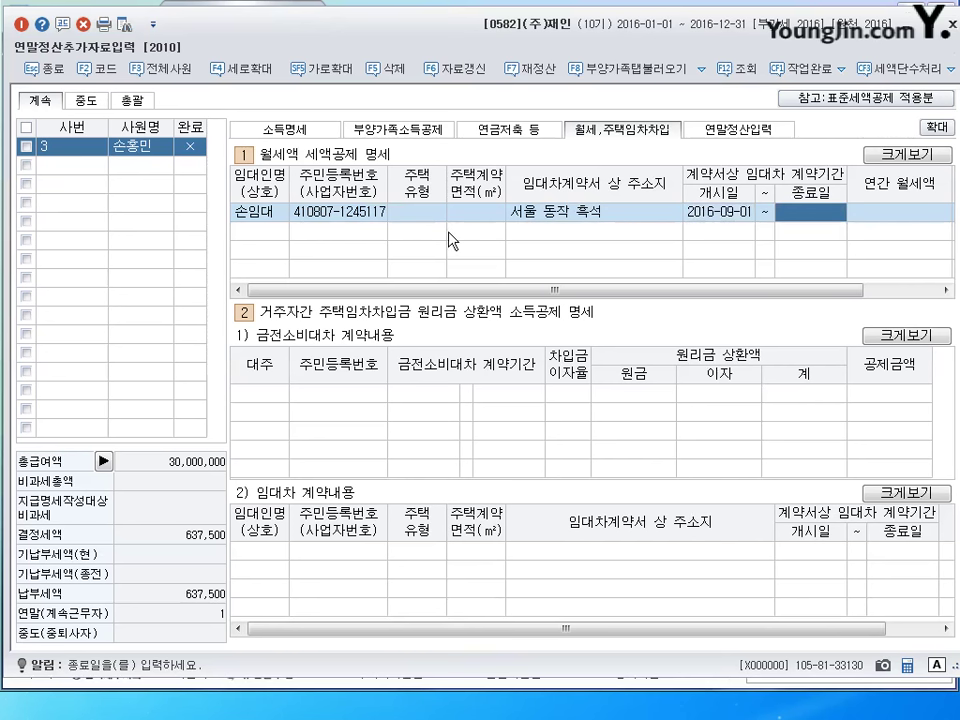
pyautogui.write('2017-')
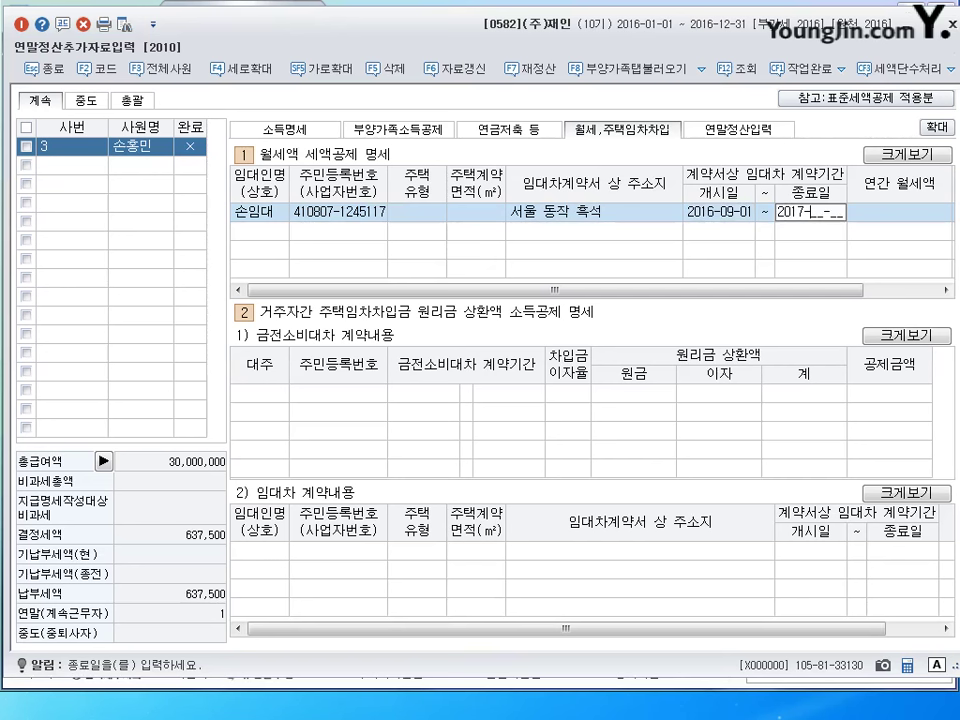
pyautogui.write('08-31')
pyautogui.press('Return')
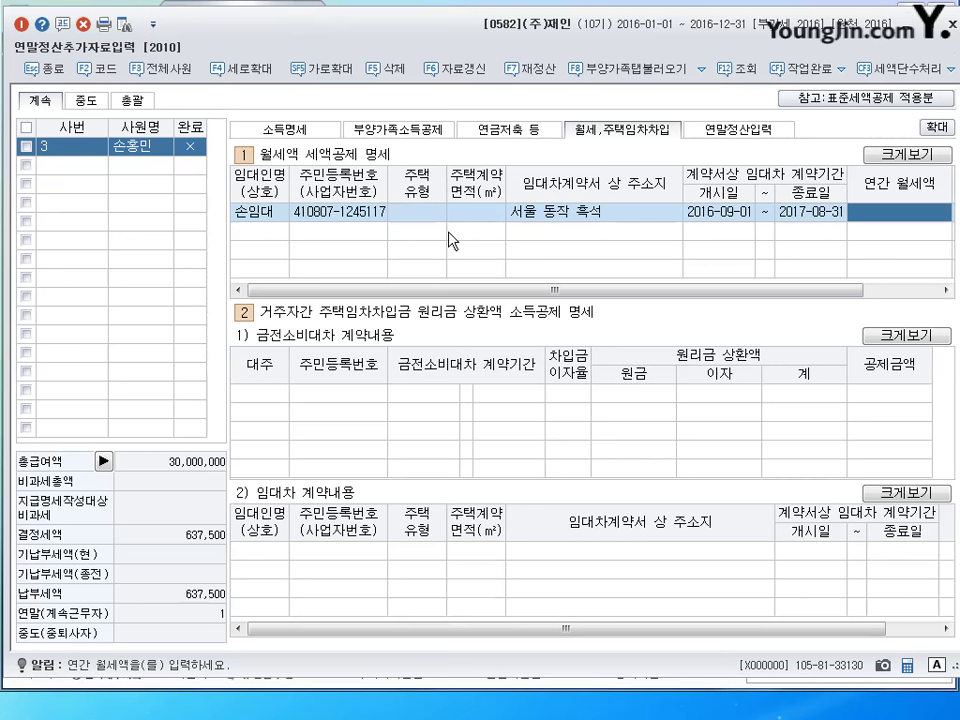
pyautogui.write('162')
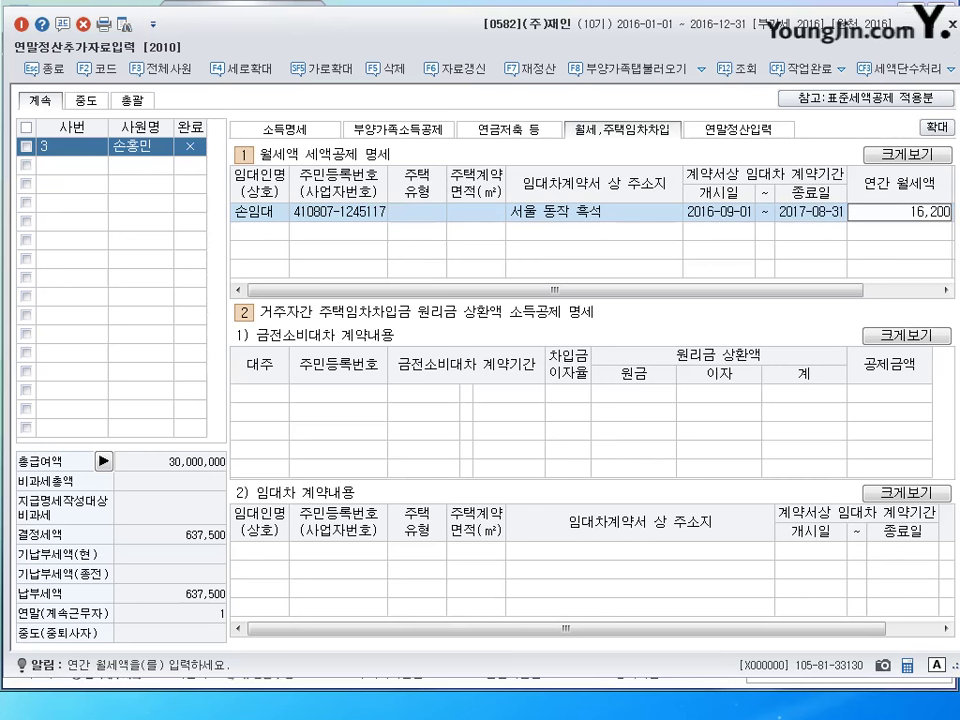
pyautogui.press('BackSpace')
pyautogui.write('000000')
pyautogui.press('Return')
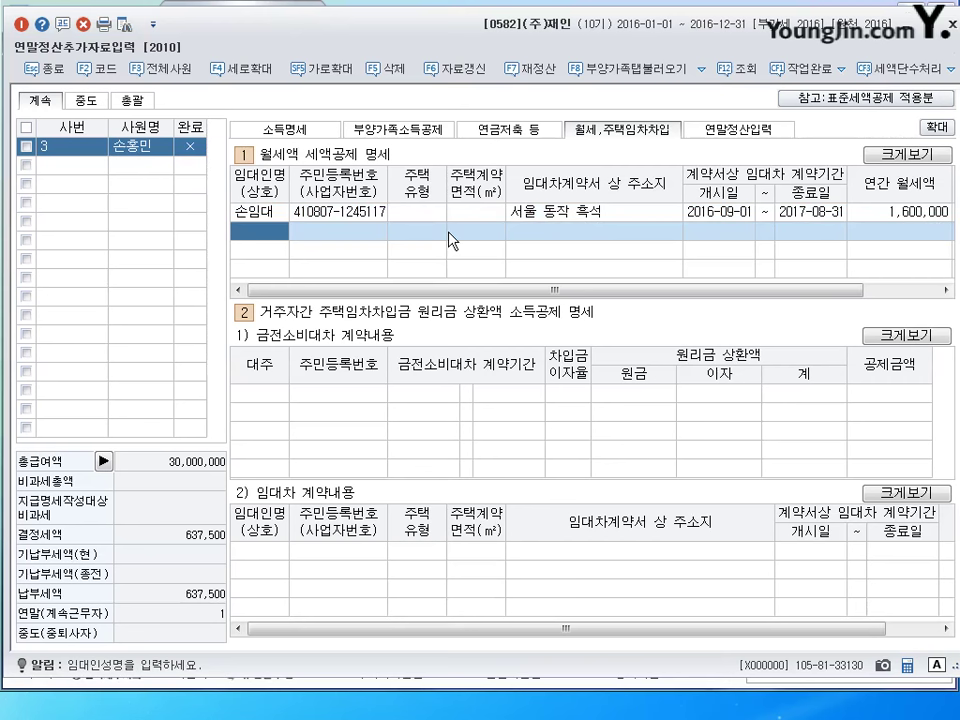
pyautogui.click(393, 132)
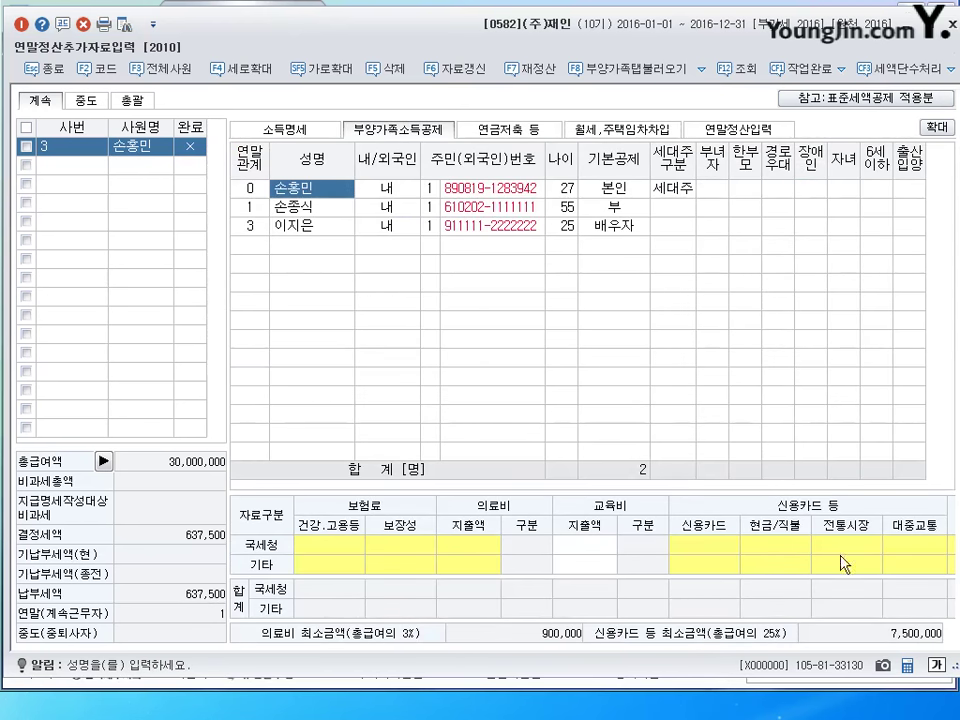
# Step: Enter 6,200,000 under 국세청 신용카드 for the employee, correcting the initial 2,000,000
pyautogui.click(718, 556)
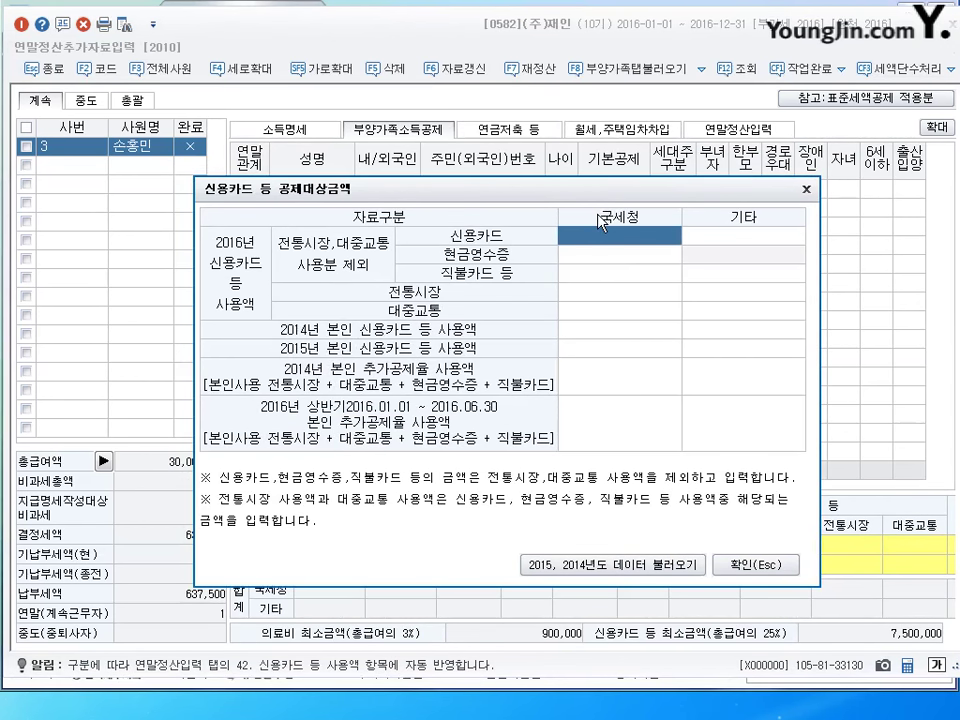
pyautogui.write('2000000')
pyautogui.press('Return')
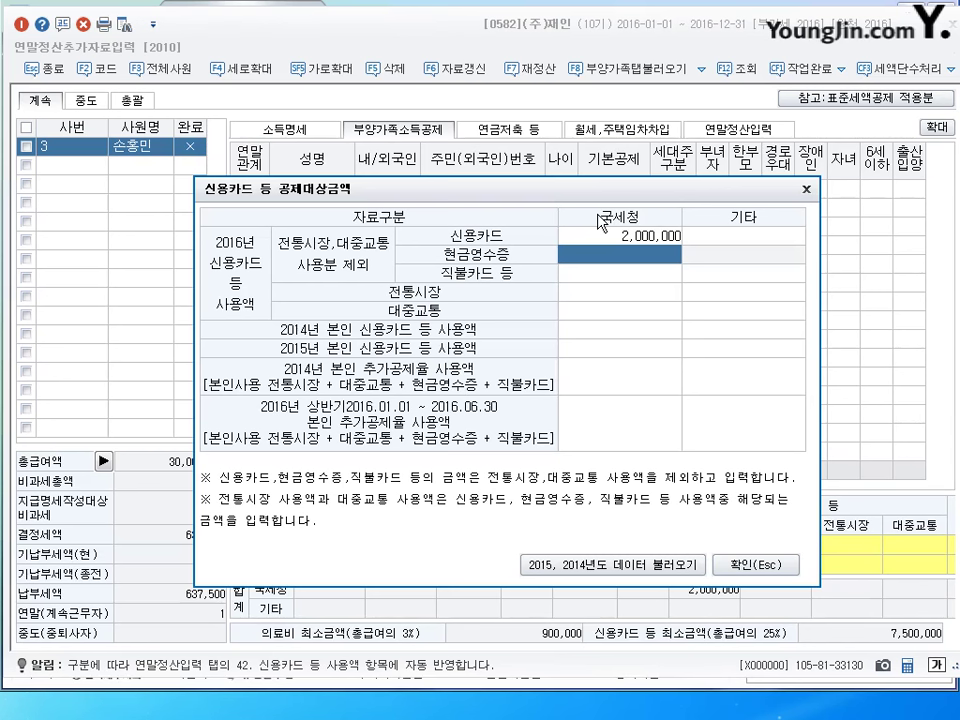
pyautogui.press('Up')
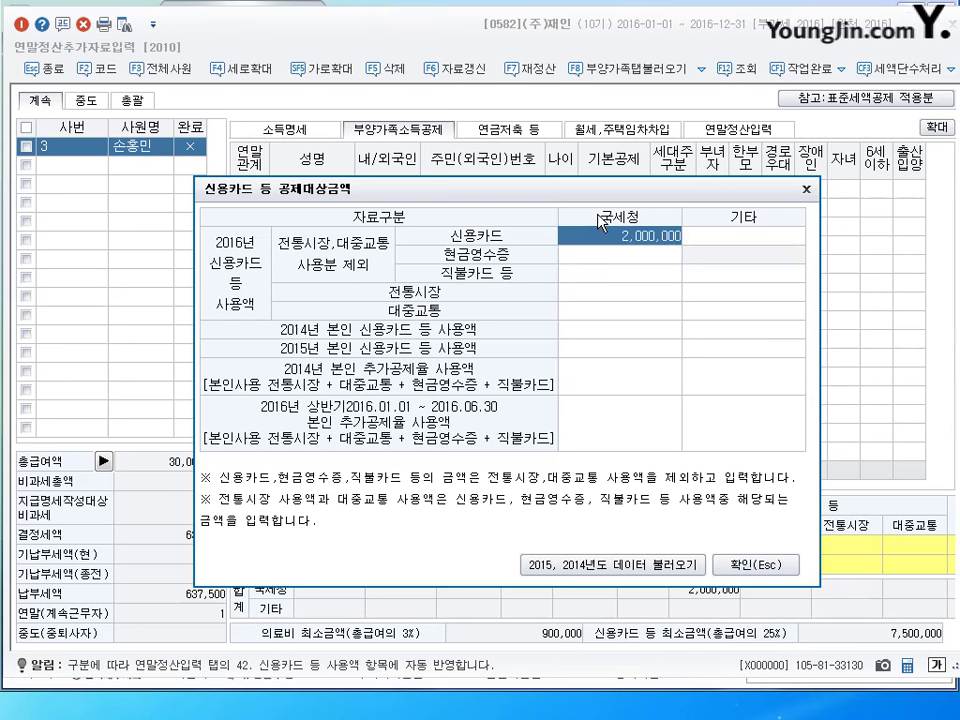
pyautogui.write('6,200,000')
pyautogui.press('Return')
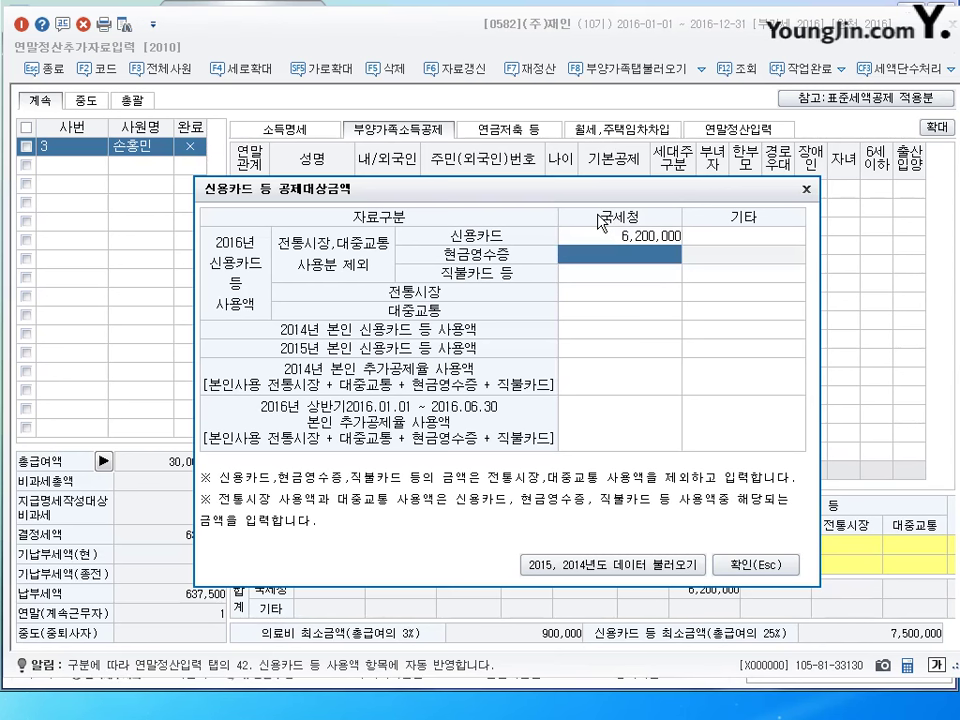
pyautogui.click(645, 238)
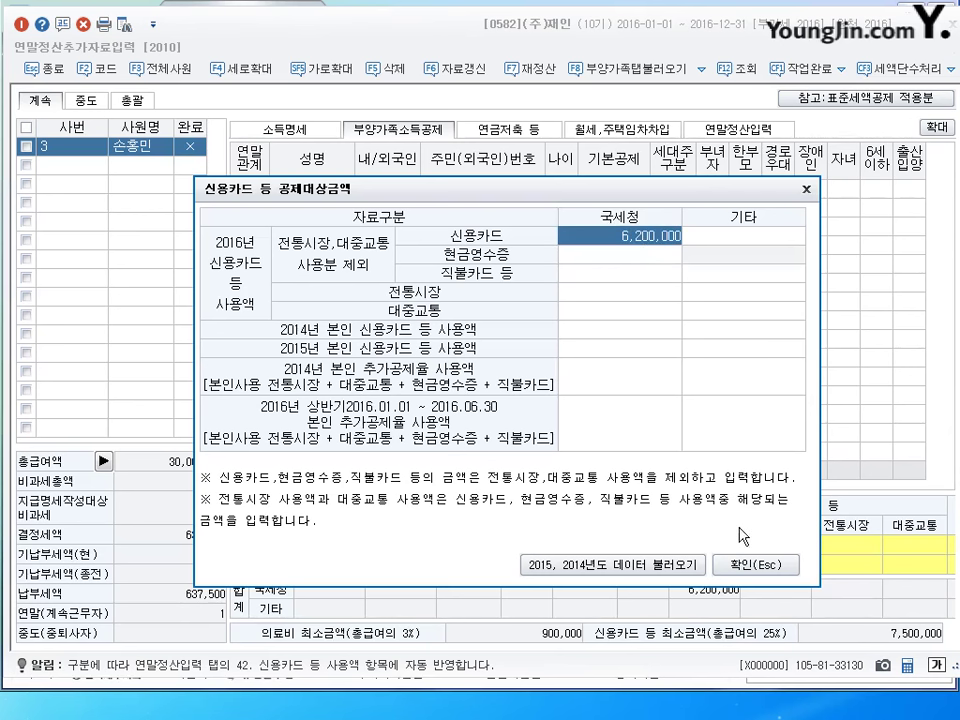
pyautogui.click(758, 566)
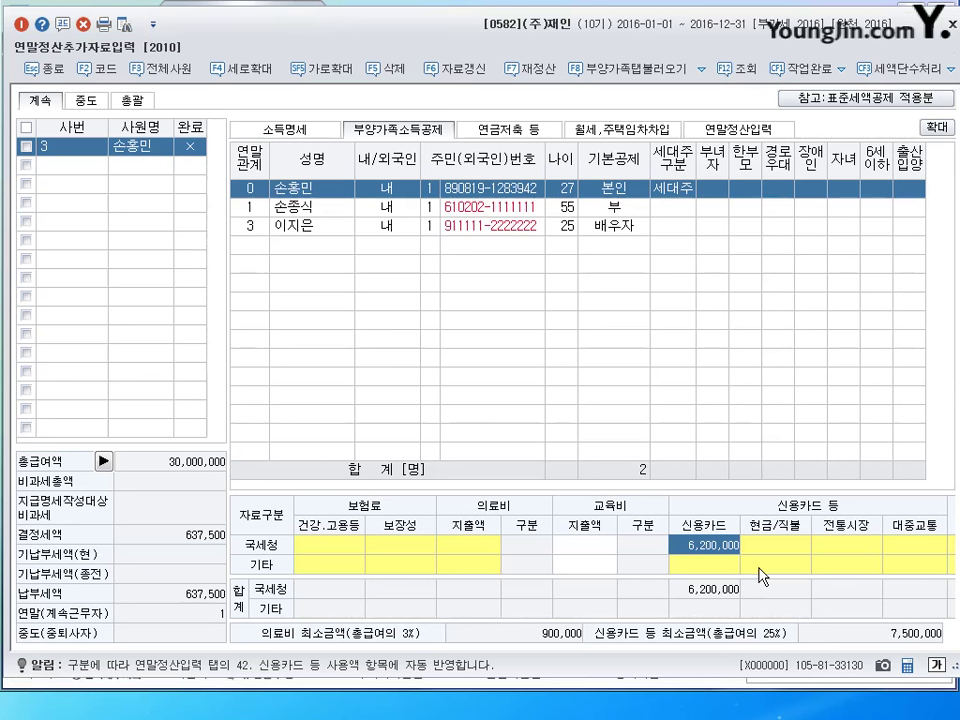
pyautogui.click(311, 207)
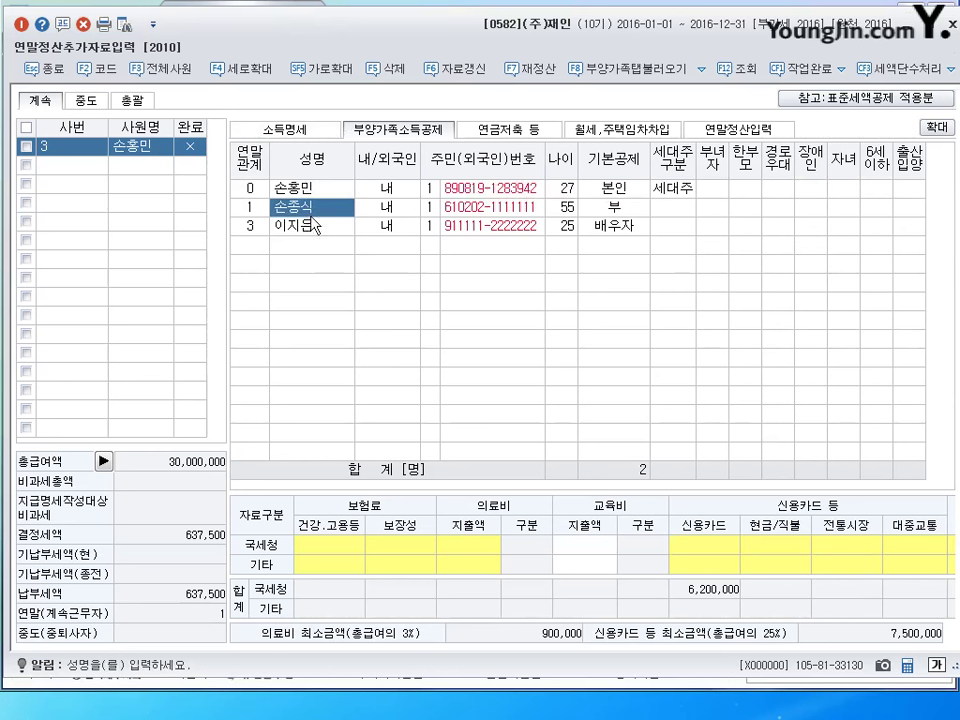
# Step: Add a 국세청장 medical expense of 2,000,000 with the father as patient
pyautogui.click(491, 545)
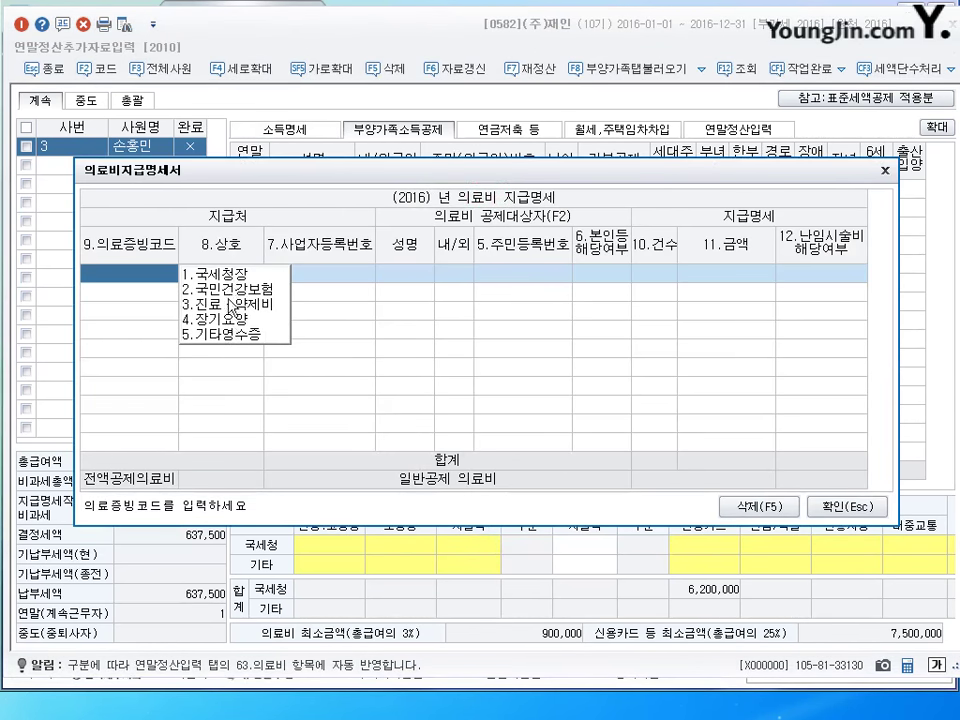
pyautogui.click(215, 272)
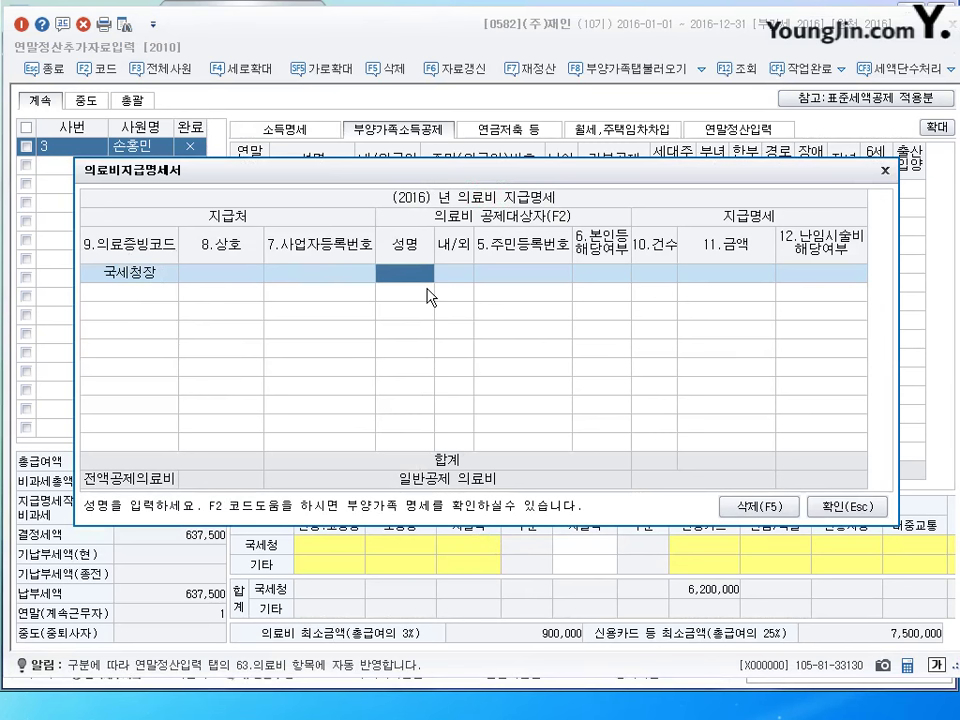
pyautogui.press('F2')
pyautogui.press('Down')
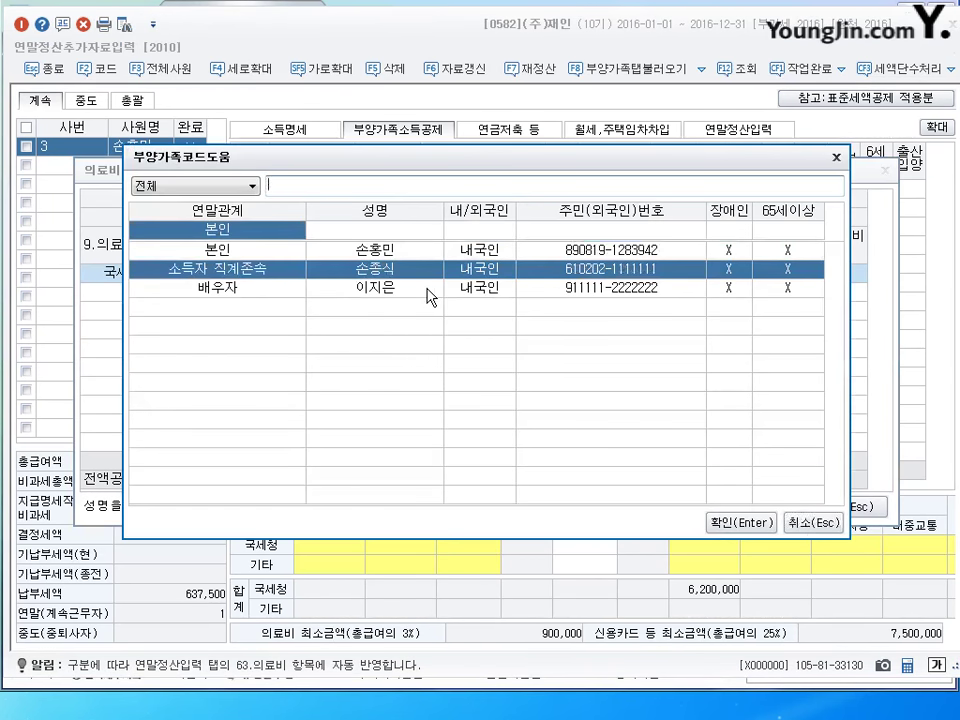
pyautogui.press('Return')
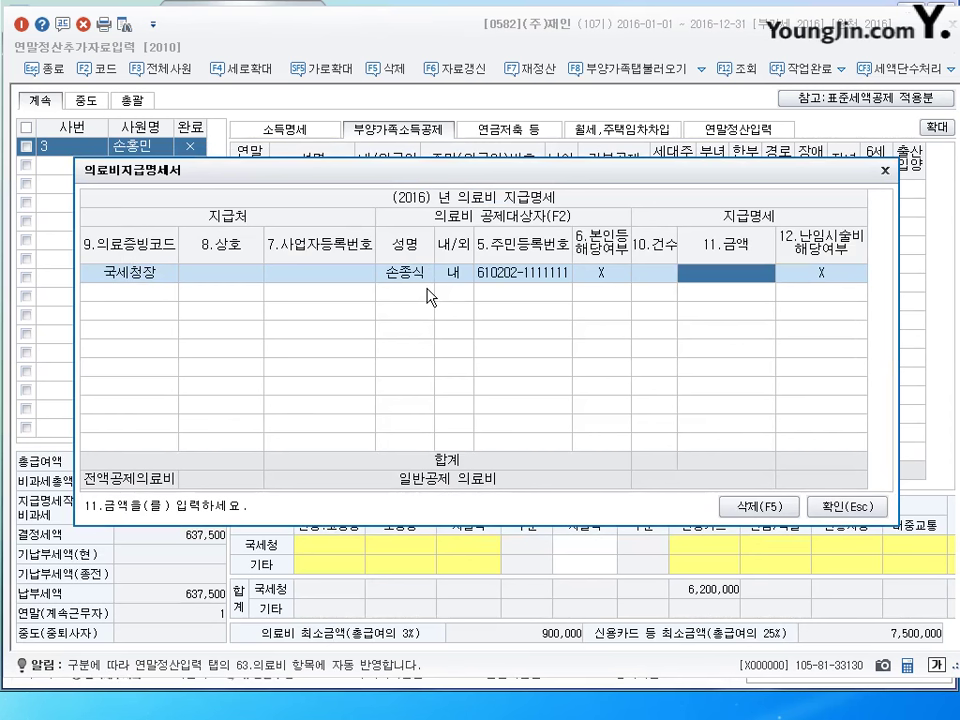
pyautogui.write('2000000')
pyautogui.press('Return')
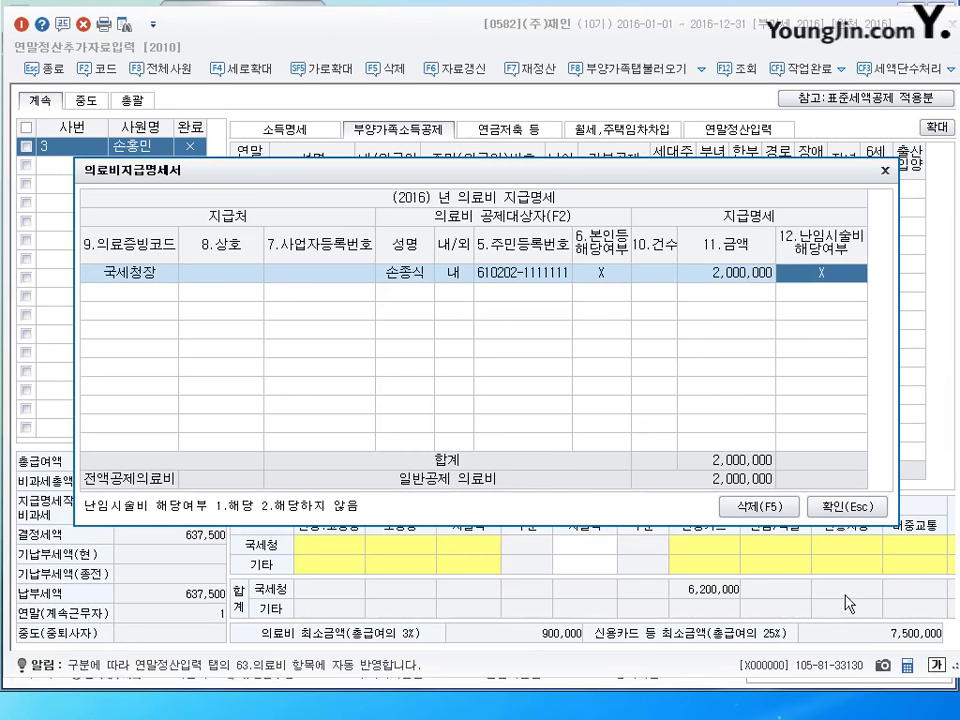
pyautogui.click(732, 279)
pyautogui.click(821, 272)
pyautogui.click(707, 279)
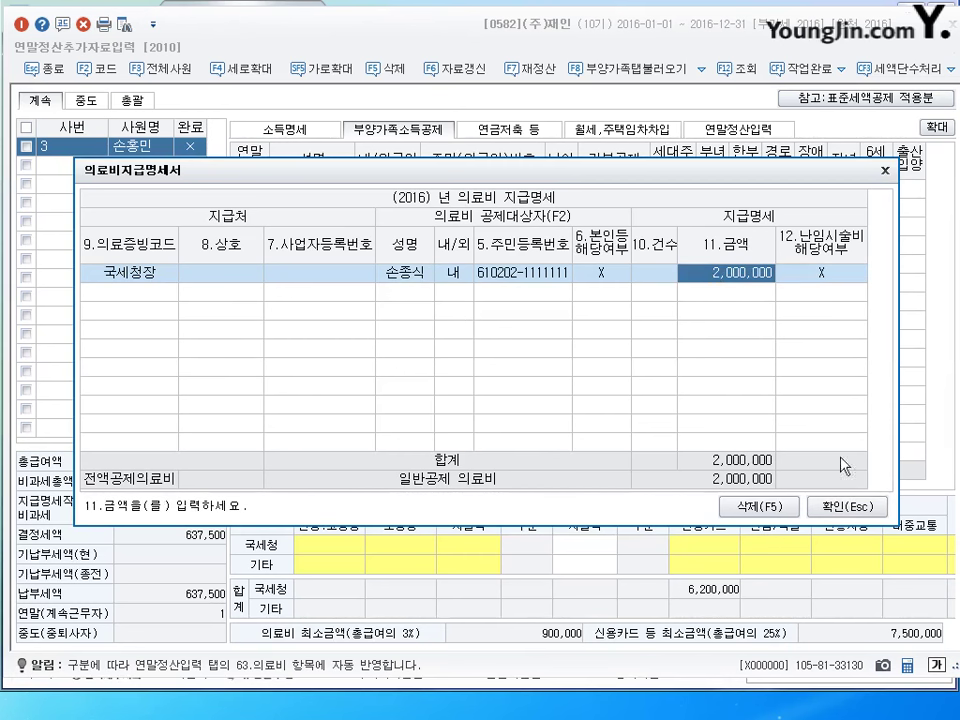
pyautogui.click(850, 508)
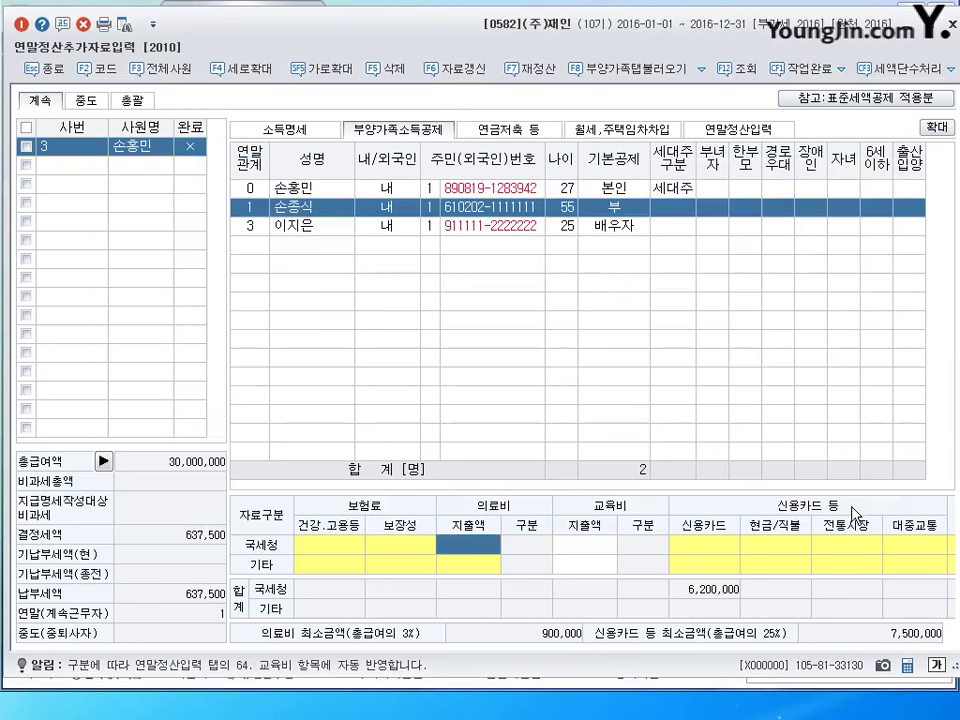
# Step: Check the father's 2,000,000 medical entry, then review the spouse's and employee's rows
pyautogui.click(522, 553)
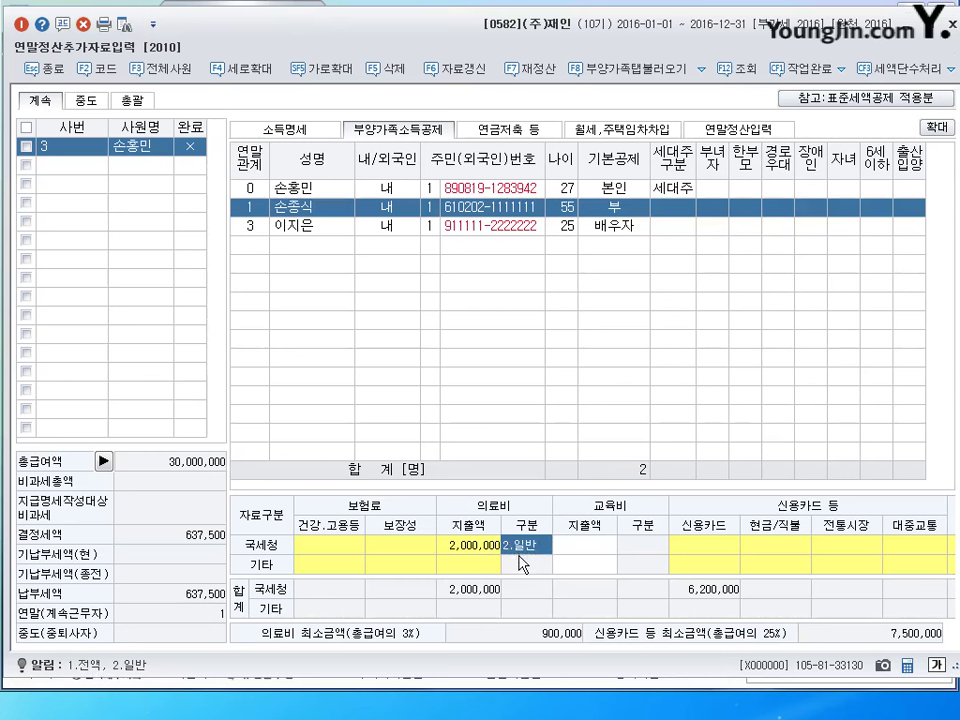
pyautogui.click(331, 232)
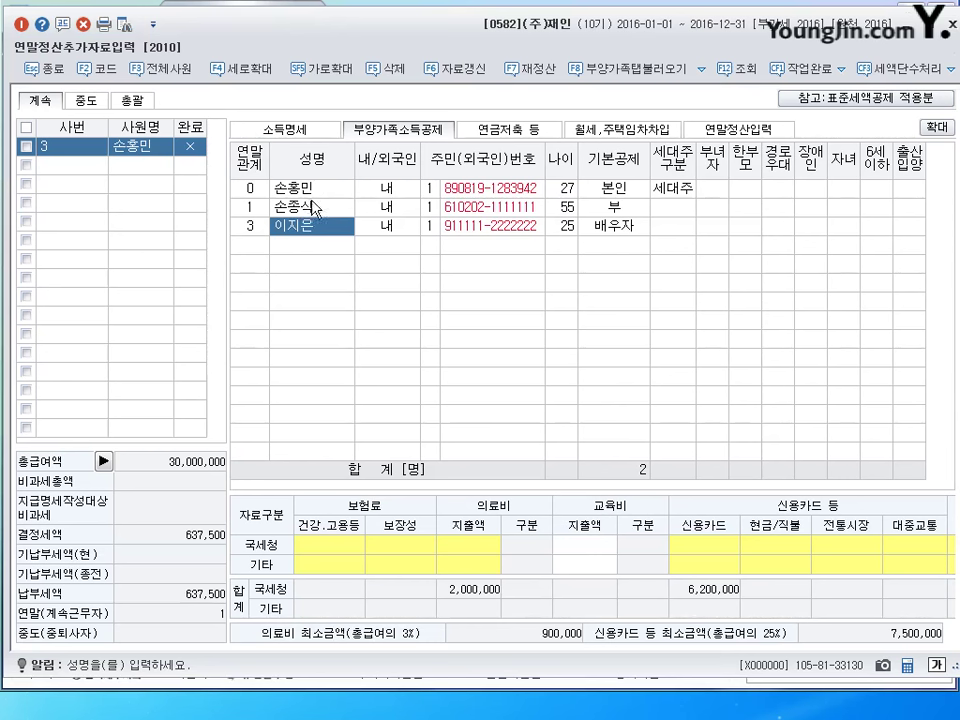
pyautogui.click(318, 196)
# Step: Step through each family member's row and bring up the spouse's 국세청 card spending breakdown
pyautogui.click(318, 226)
pyautogui.click(310, 190)
pyautogui.click(310, 210)
pyautogui.click(313, 226)
pyautogui.click(708, 556)
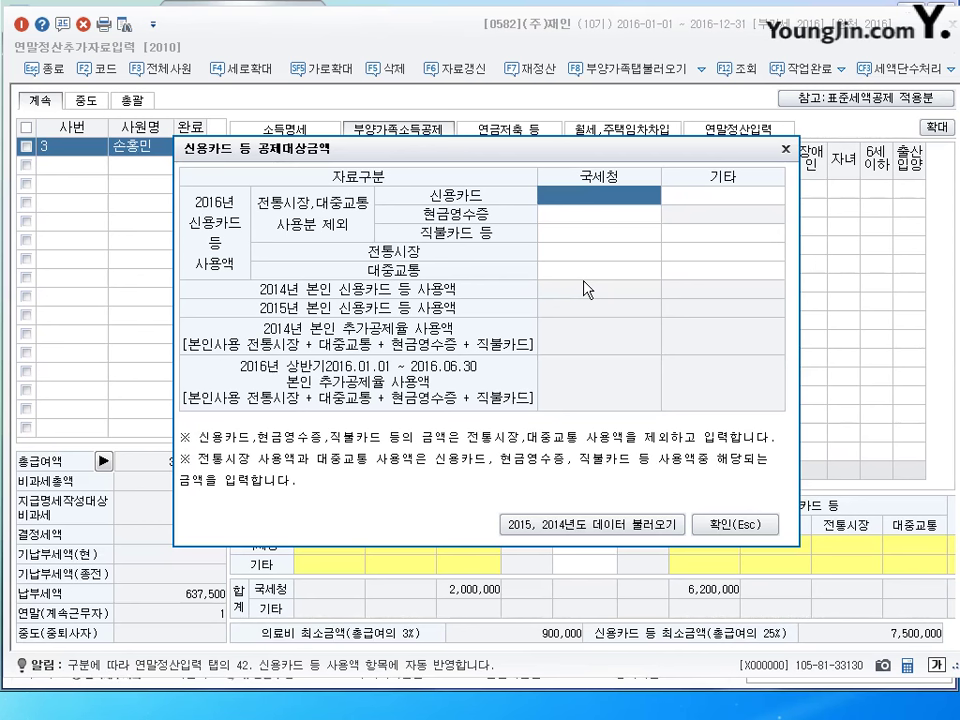
# Step: Enter the spouse's 3,200,000 신용카드 and 4,000,000 현금영수증 amounts under 국세청
pyautogui.write('3200000')
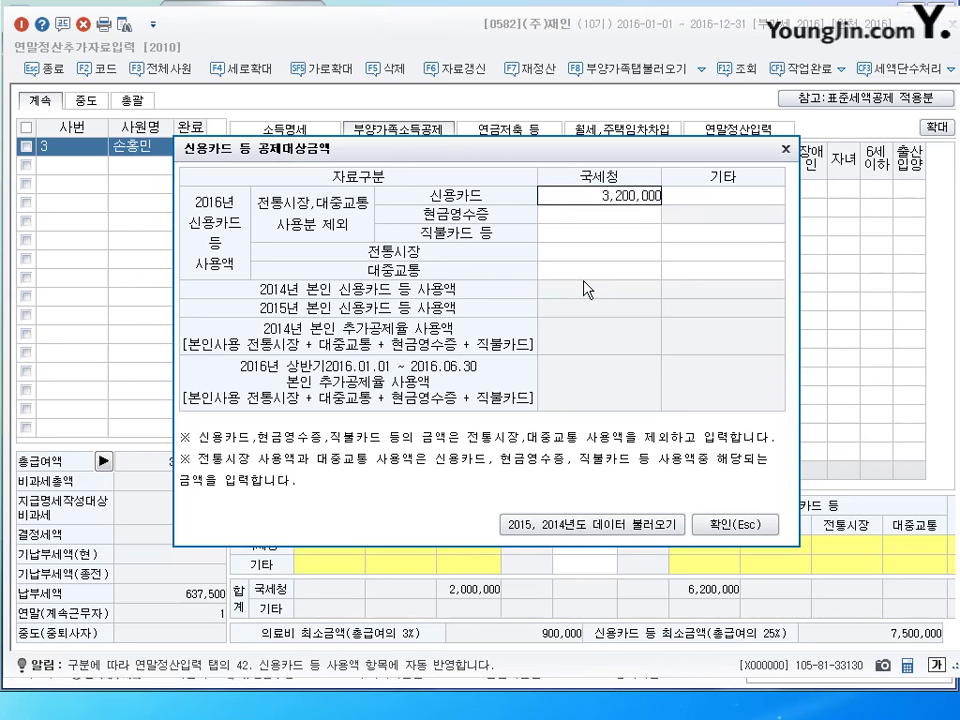
pyautogui.press('Return')
pyautogui.click(593, 198)
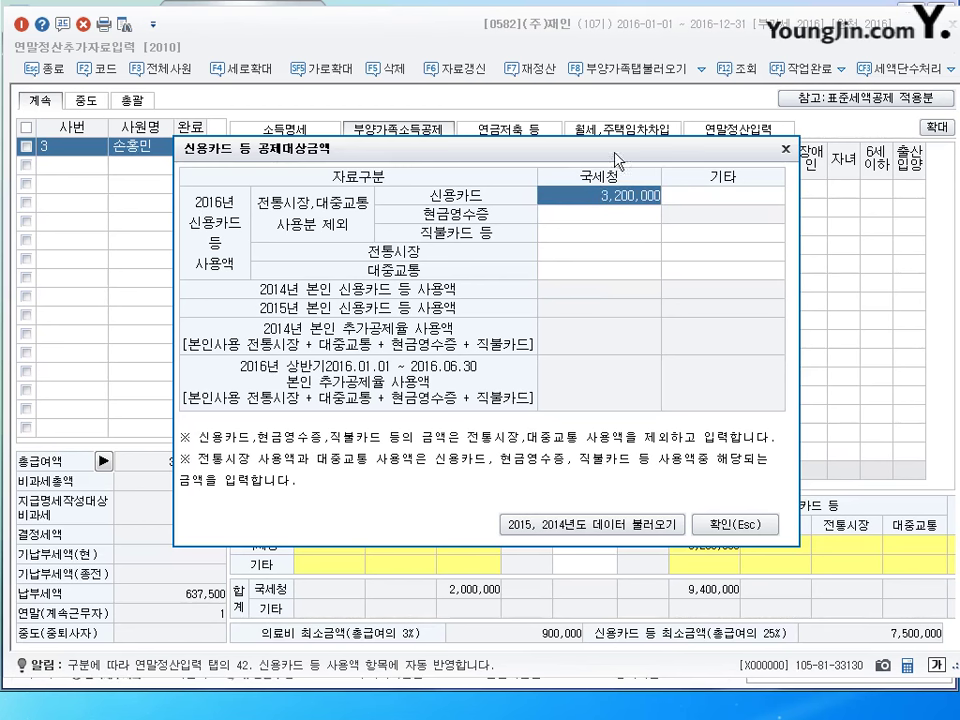
pyautogui.click(600, 234)
pyautogui.click(590, 218)
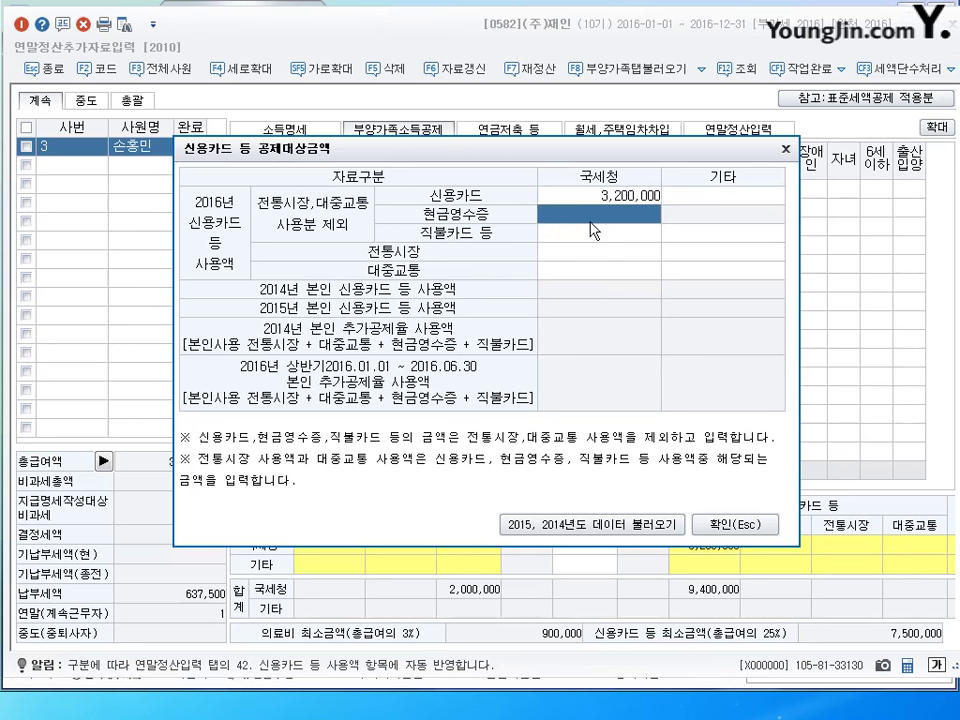
pyautogui.write('4000000')
pyautogui.press('Return')
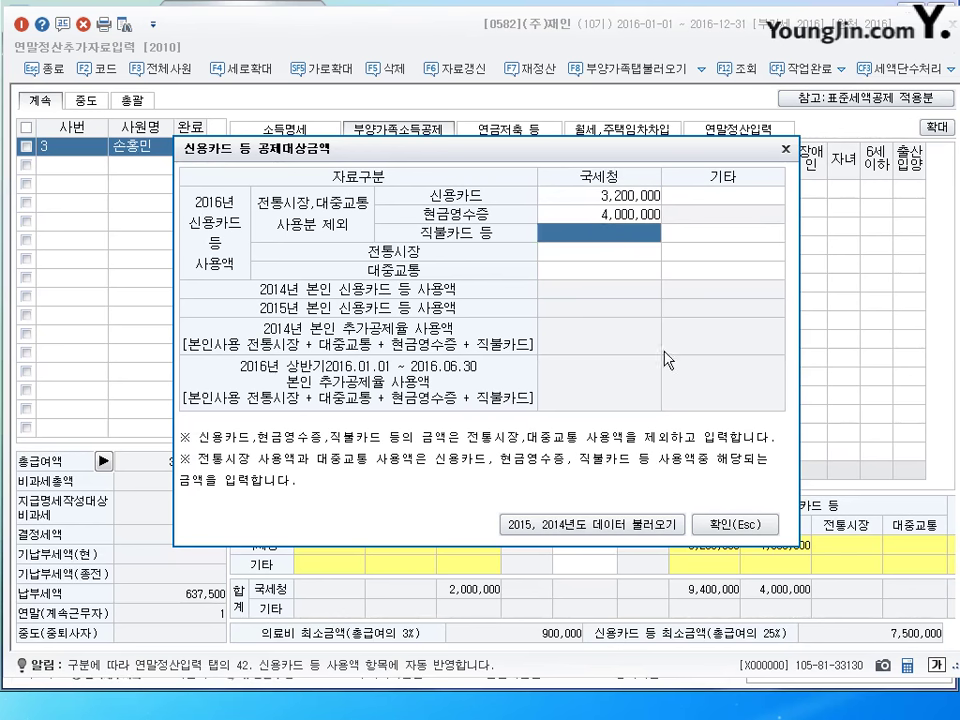
pyautogui.click(716, 539)
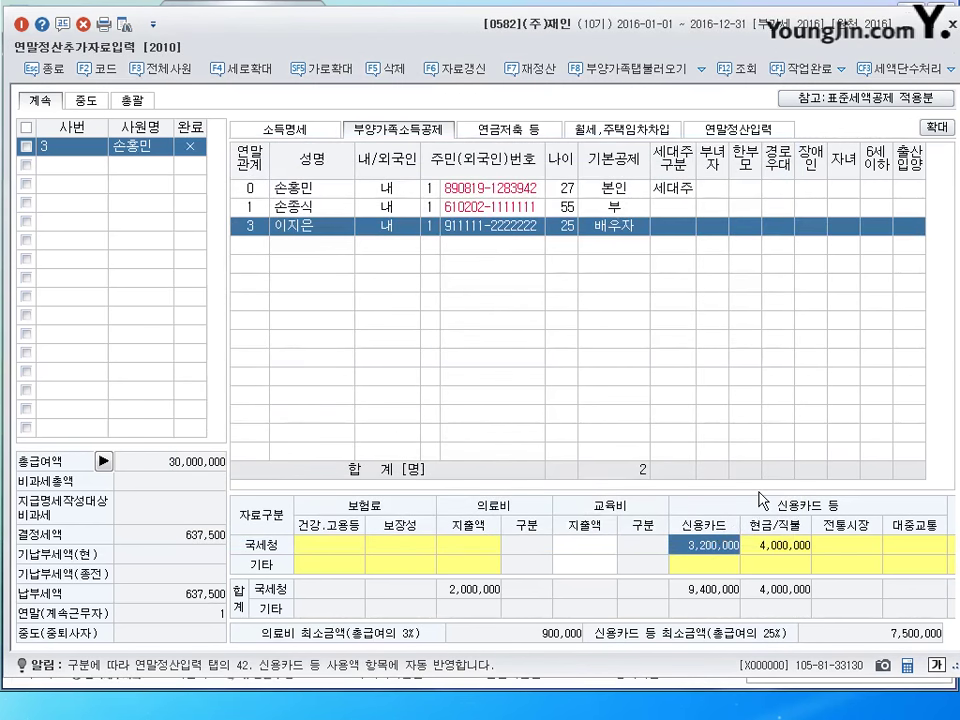
# Step: Enter 500,000 in the spouse's 일반보장성보험 (국세청) premium field
pyautogui.click(414, 550)
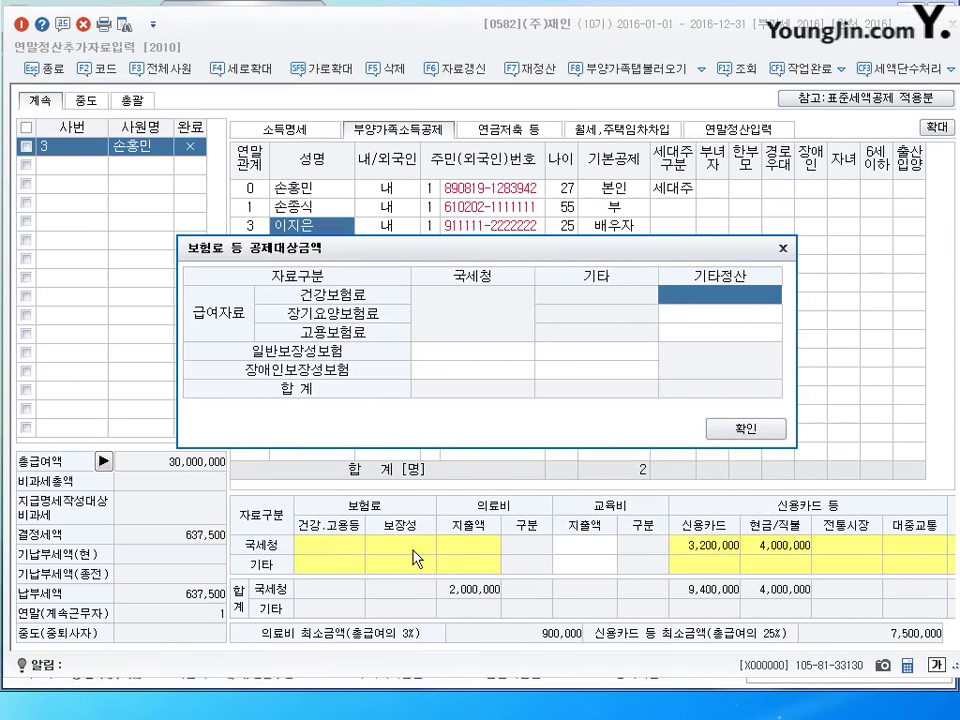
pyautogui.click(455, 352)
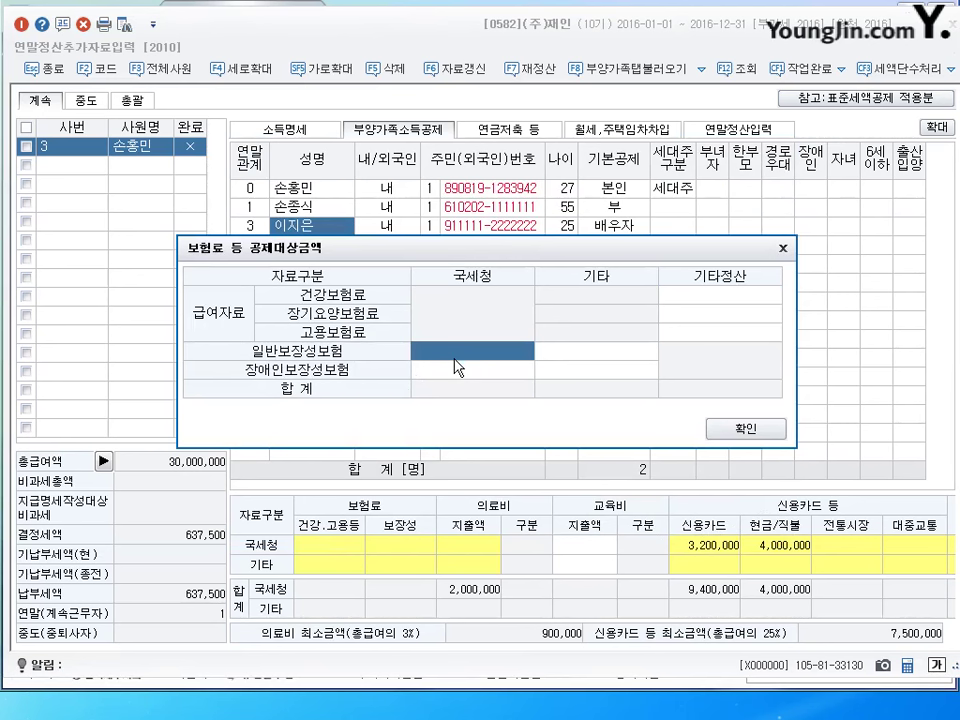
pyautogui.write('5000000')
pyautogui.press('Return')
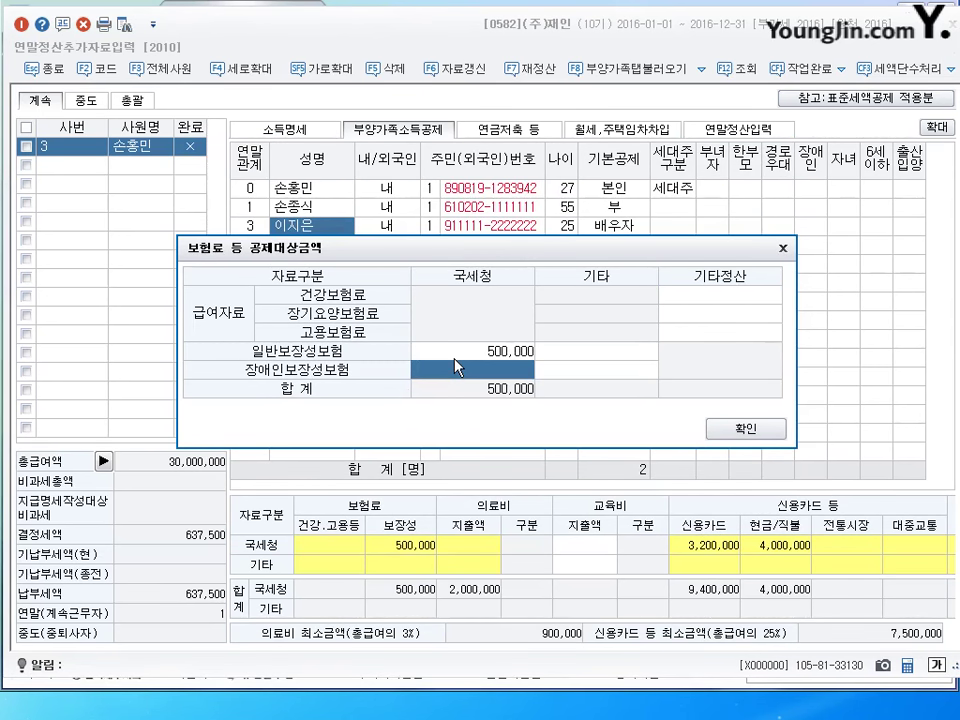
pyautogui.click(745, 428)
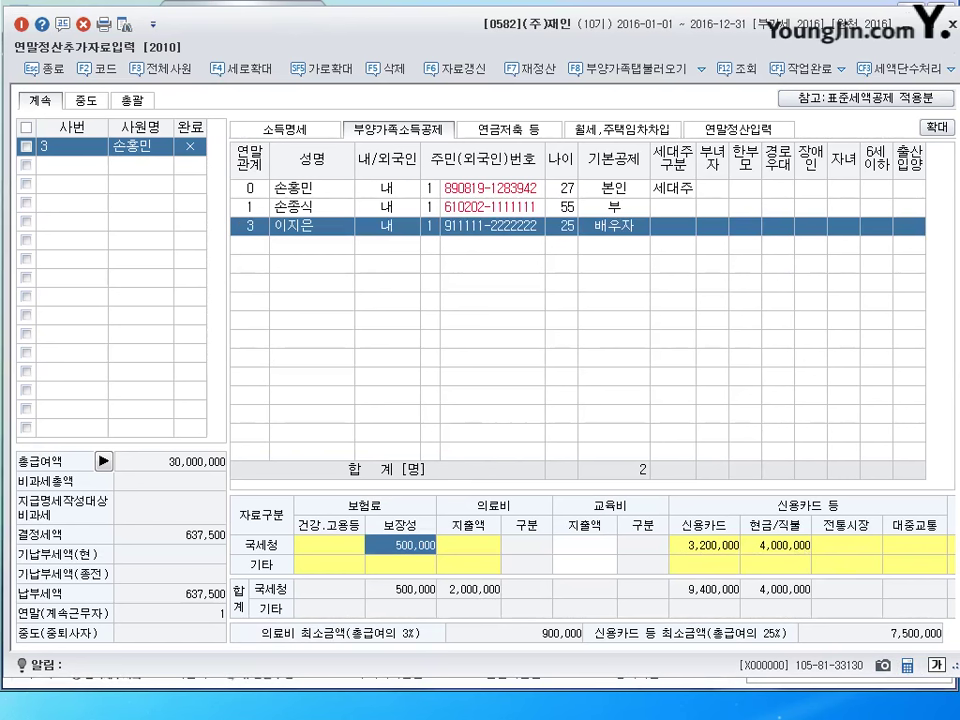
# Step: Check the 1,600,000 monthly rent entry, then show the 연말정산입력 sheet with 668,250 determined tax
pyautogui.click(647, 134)
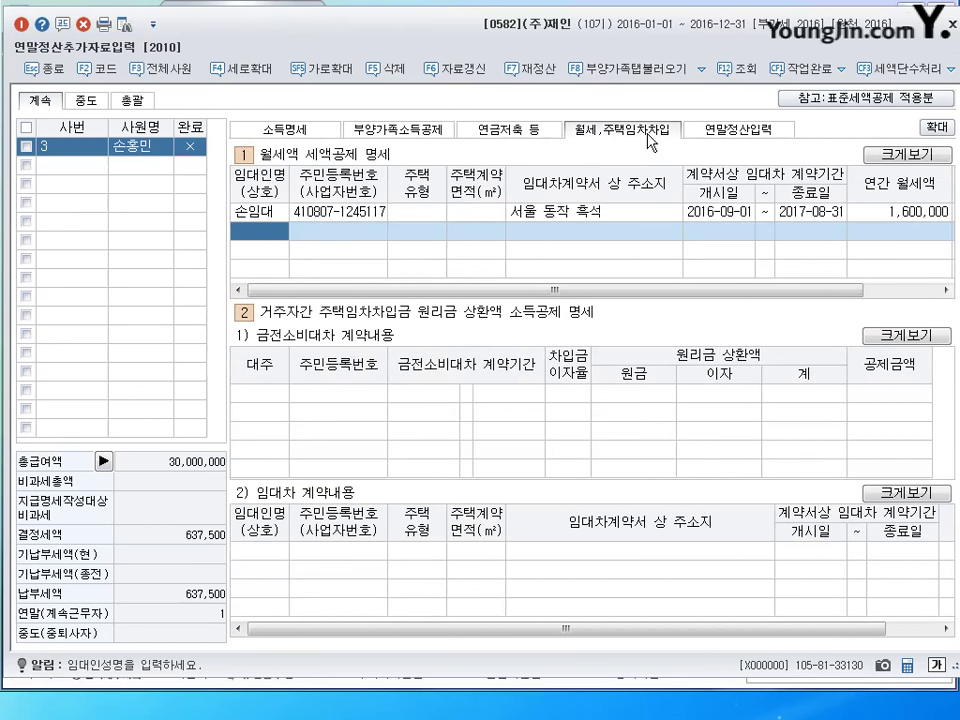
pyautogui.click(729, 134)
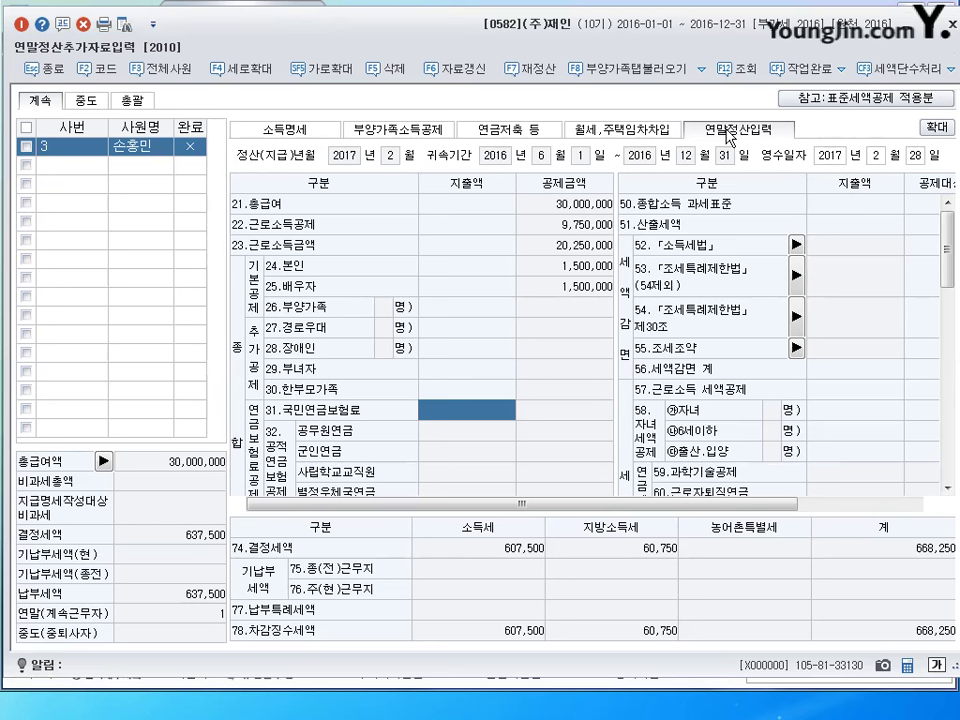
pyautogui.click(403, 132)
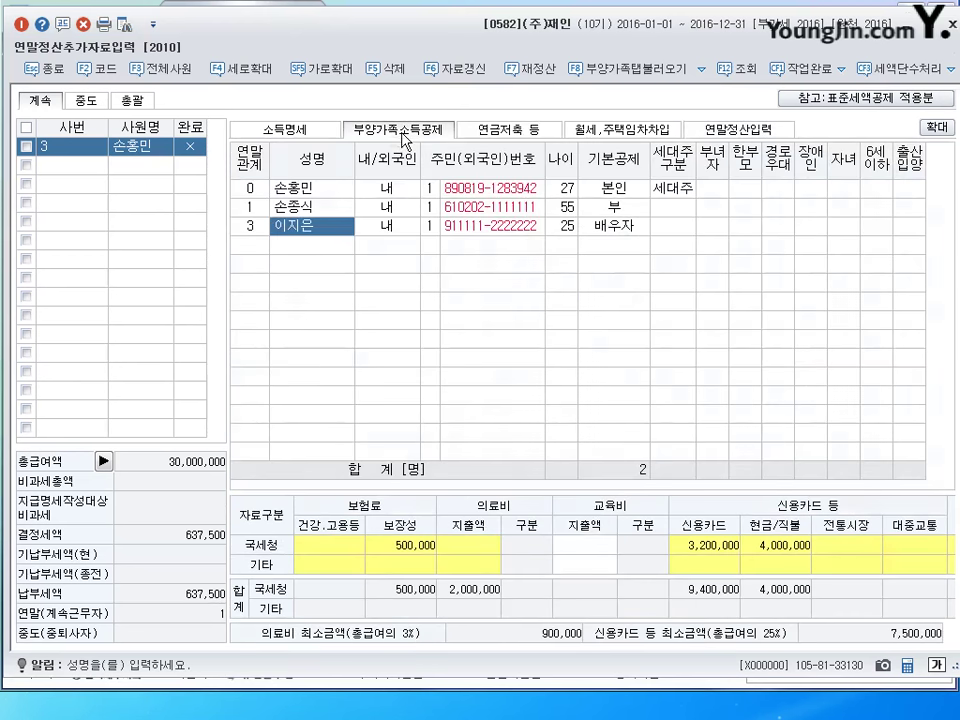
pyautogui.click(725, 133)
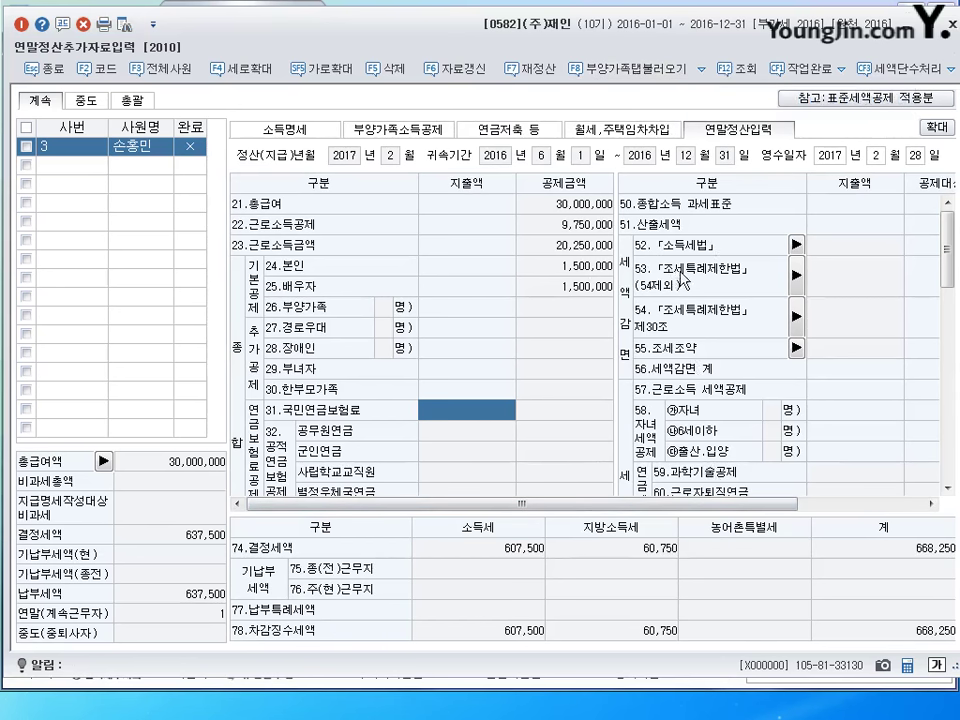
# Step: Import the dependents' 500,000 insurance and 2,000,000 medical amounts with F8, cutting determined tax to 193,138
pyautogui.moveTo(952, 265); pyautogui.dragTo(952, 313)
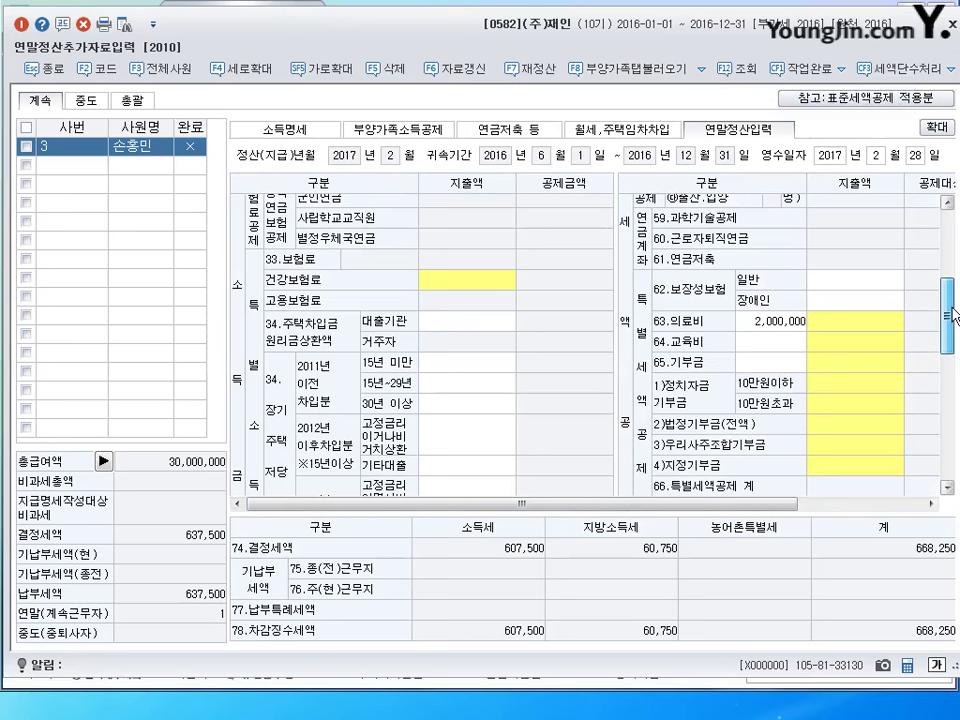
pyautogui.click(815, 280)
pyautogui.click(843, 303)
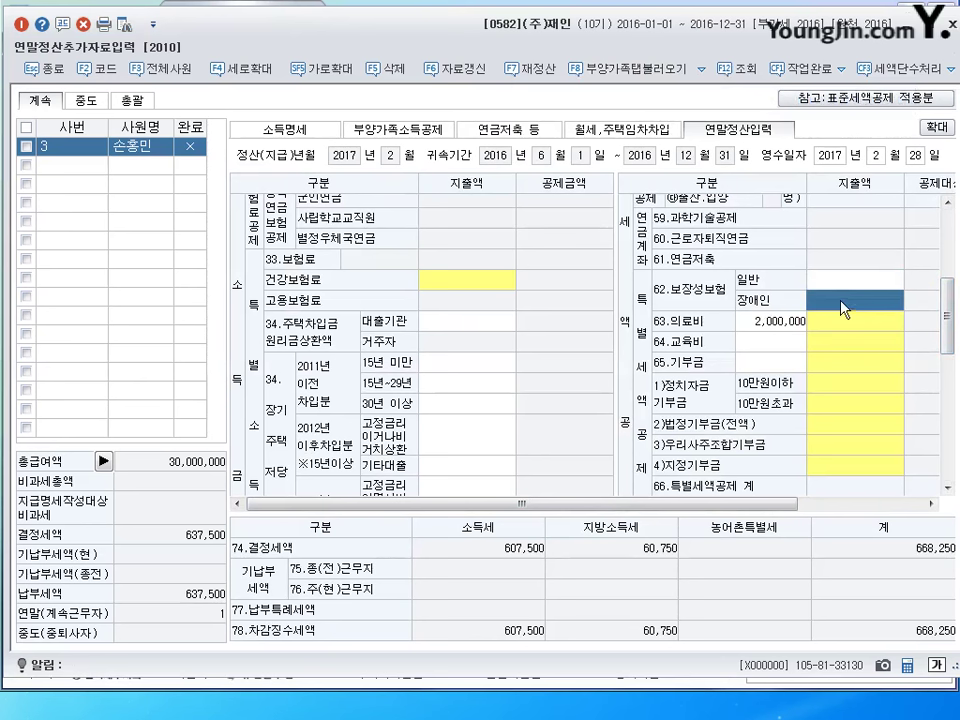
pyautogui.click(636, 69)
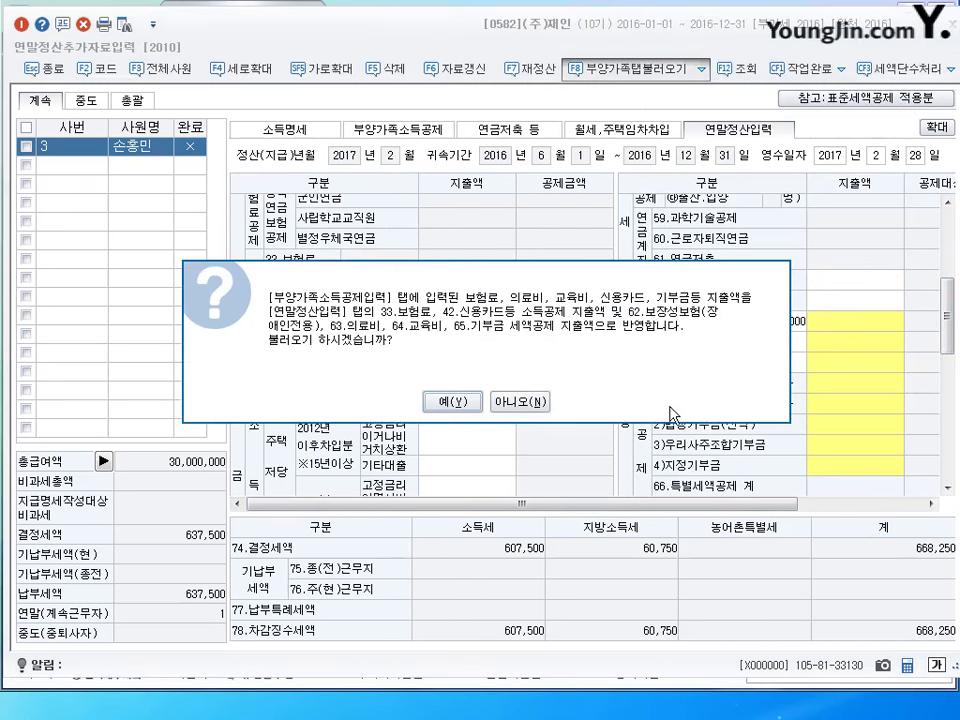
pyautogui.click(452, 401)
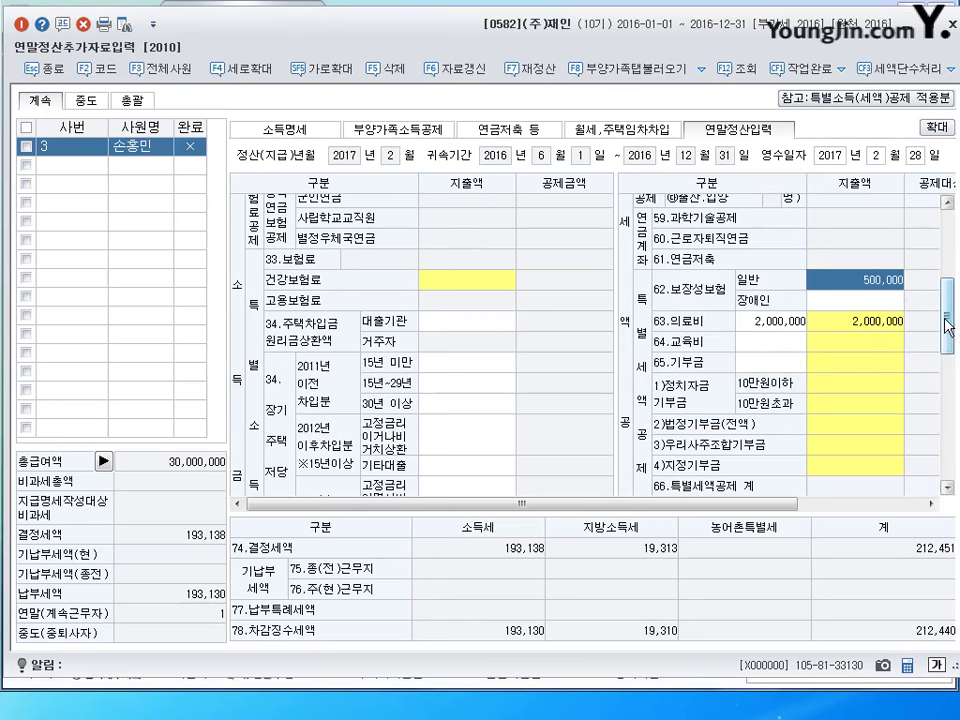
# Step: Review the 13,400,000 card deduction breakdown, including the employee's own 6,200,000 card spending
pyautogui.moveTo(950, 330); pyautogui.dragTo(951, 410)
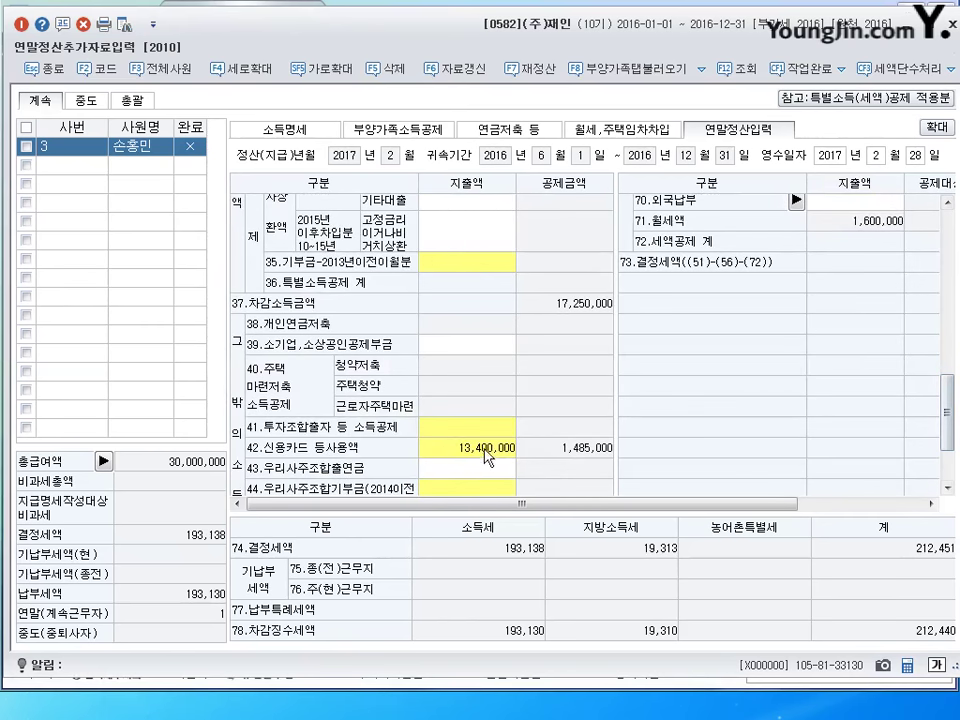
pyautogui.doubleClick(445, 385)
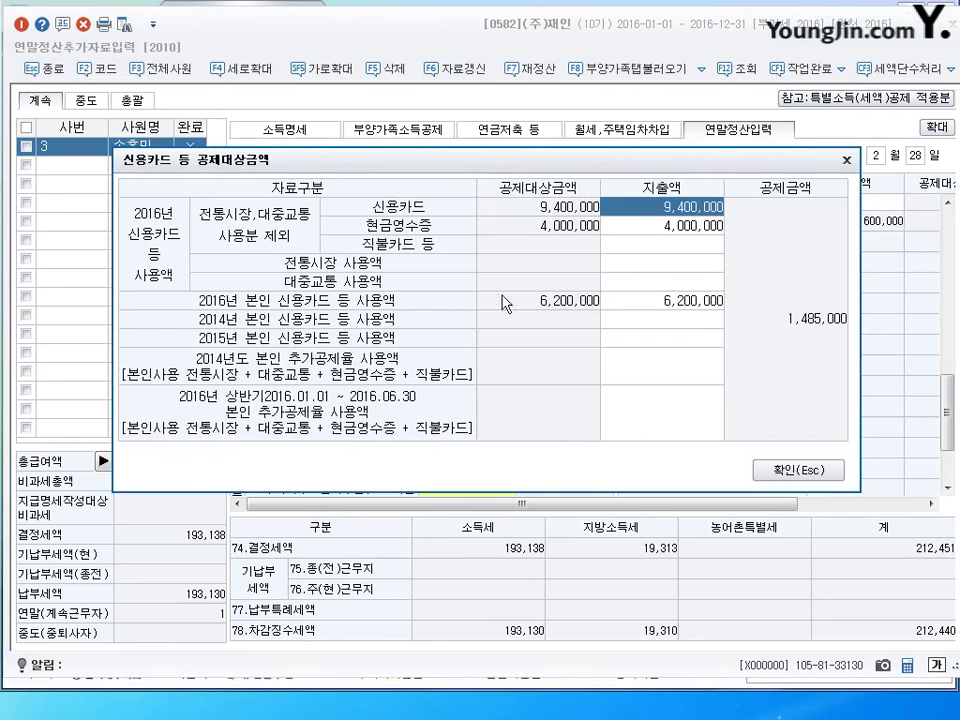
pyautogui.click(668, 302)
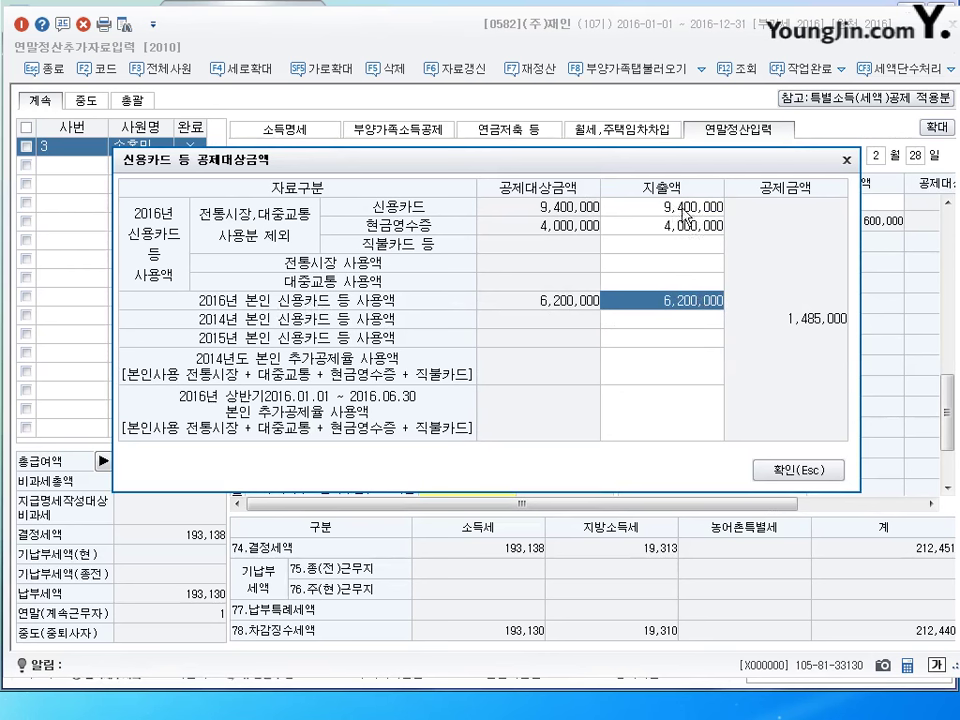
pyautogui.press('Up')
pyautogui.press('Up')
pyautogui.press('Up')
pyautogui.press('Up')
pyautogui.press('Up')
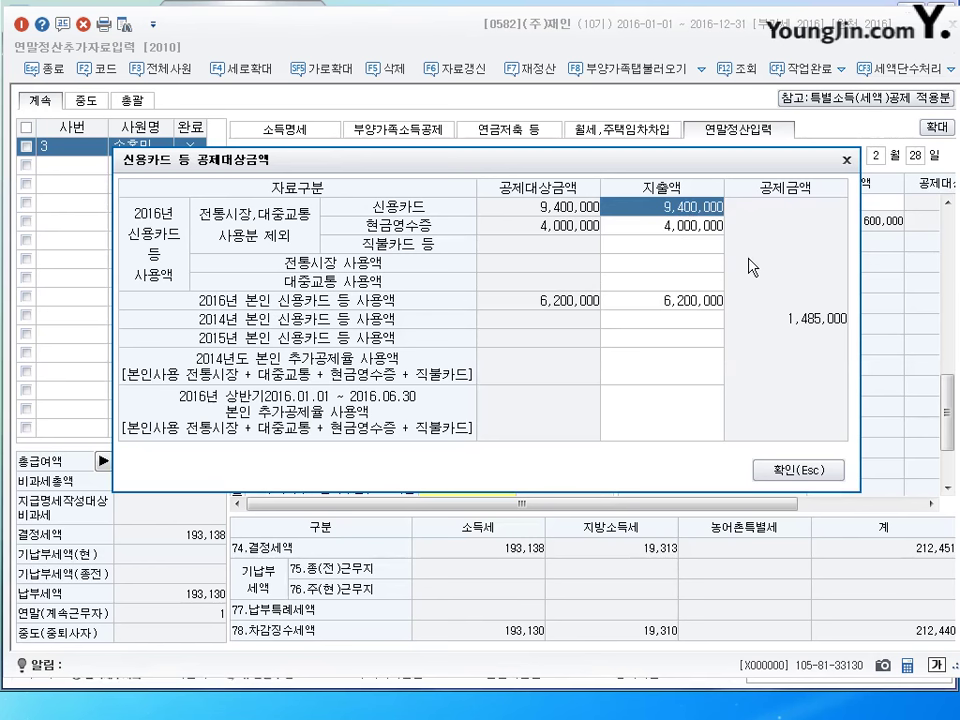
pyautogui.click(798, 469)
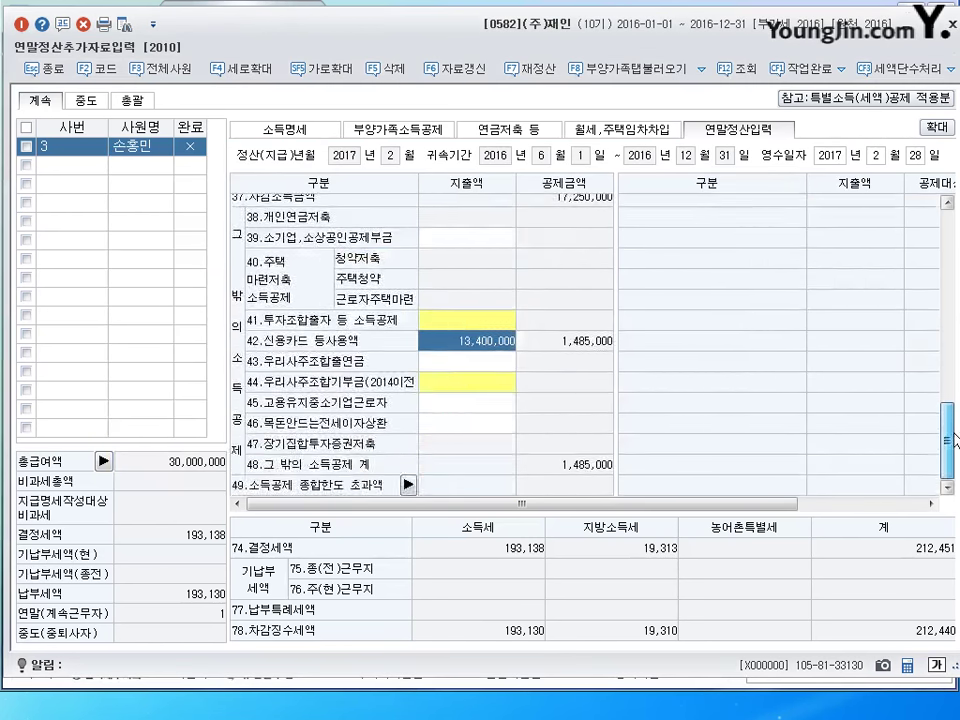
# Step: Check the 소득명세 income details sheet and close the settlement input window
pyautogui.moveTo(955, 440); pyautogui.dragTo(951, 292)
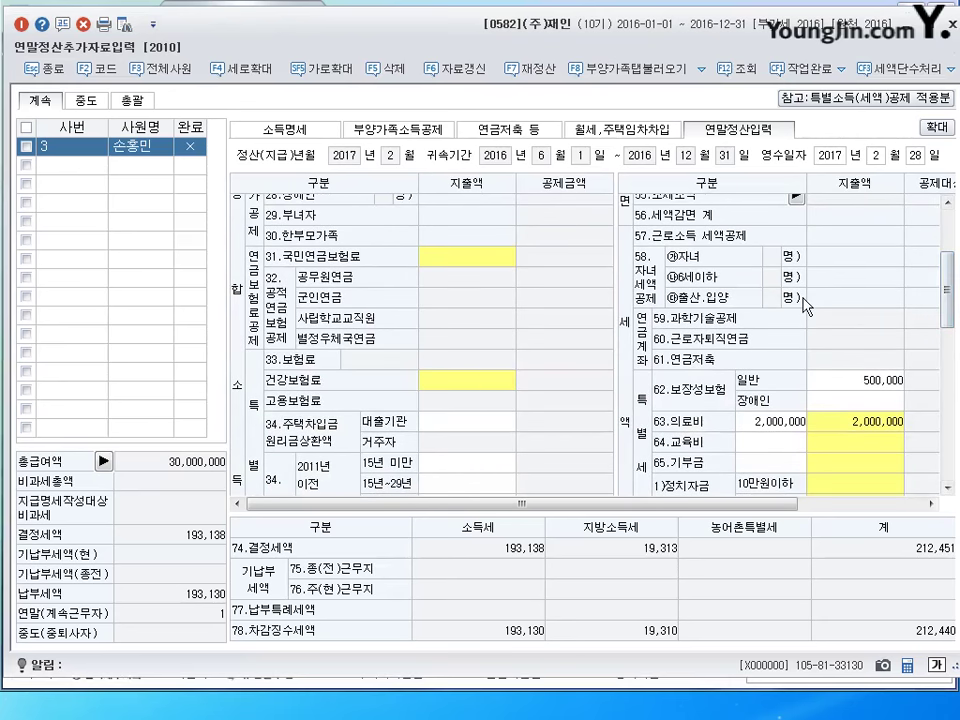
pyautogui.click(315, 139)
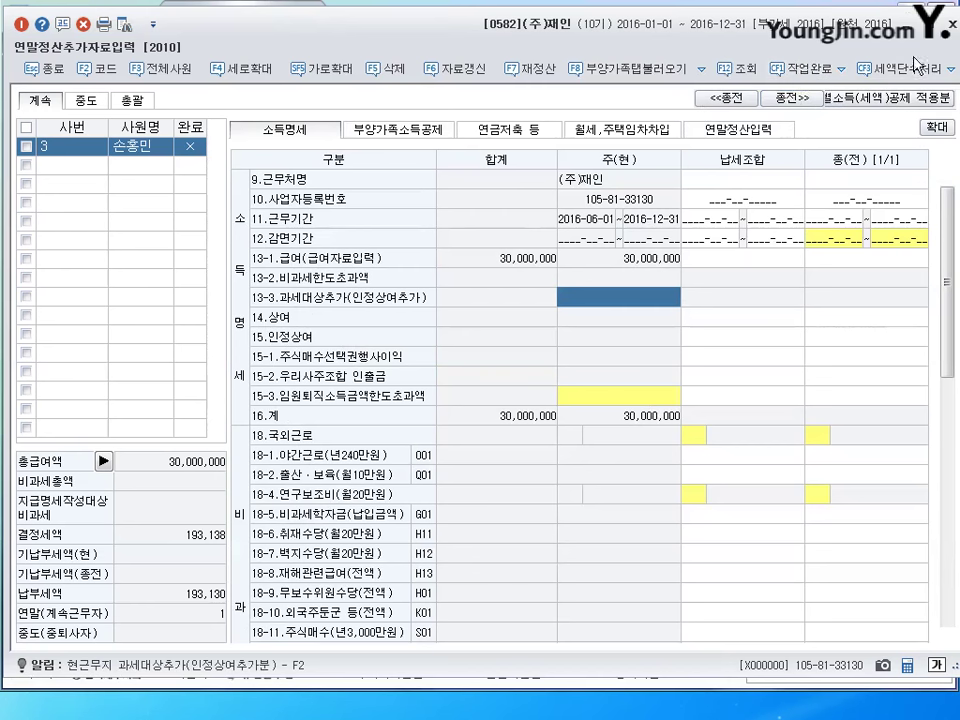
pyautogui.click(952, 26)
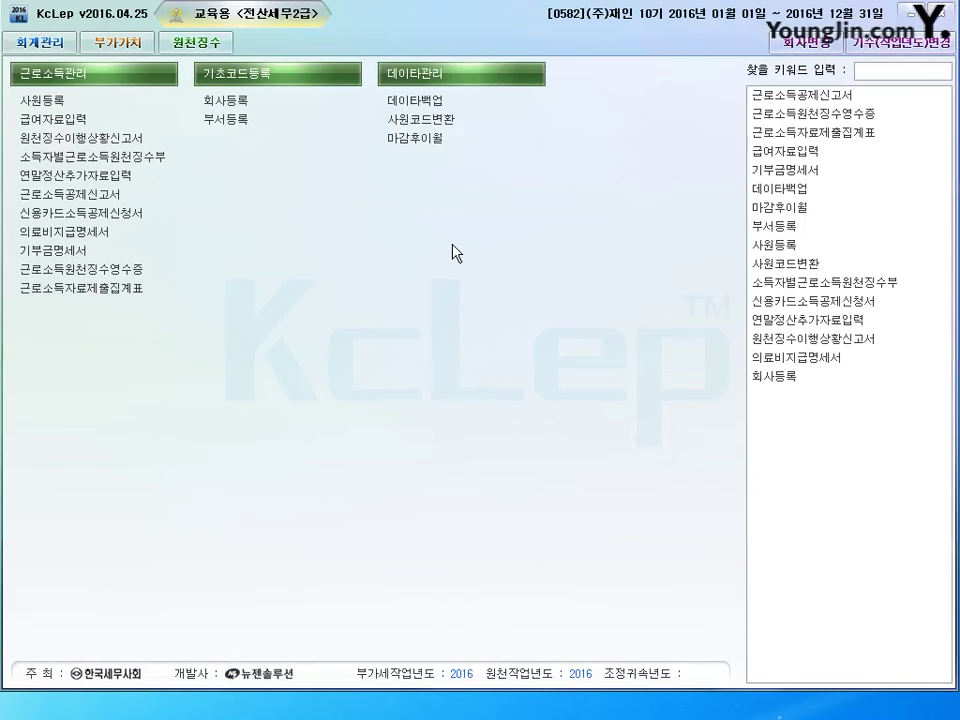